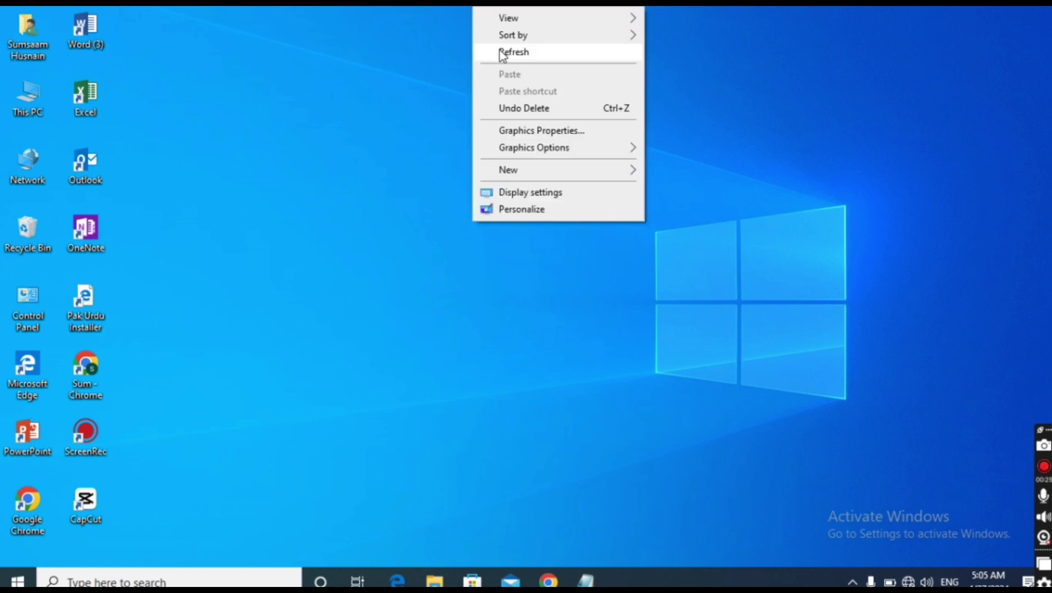
Refresh the desktop several times, then launch Word and create a blank document
click(501, 51)
right_click(500, 50)
click(551, 95)
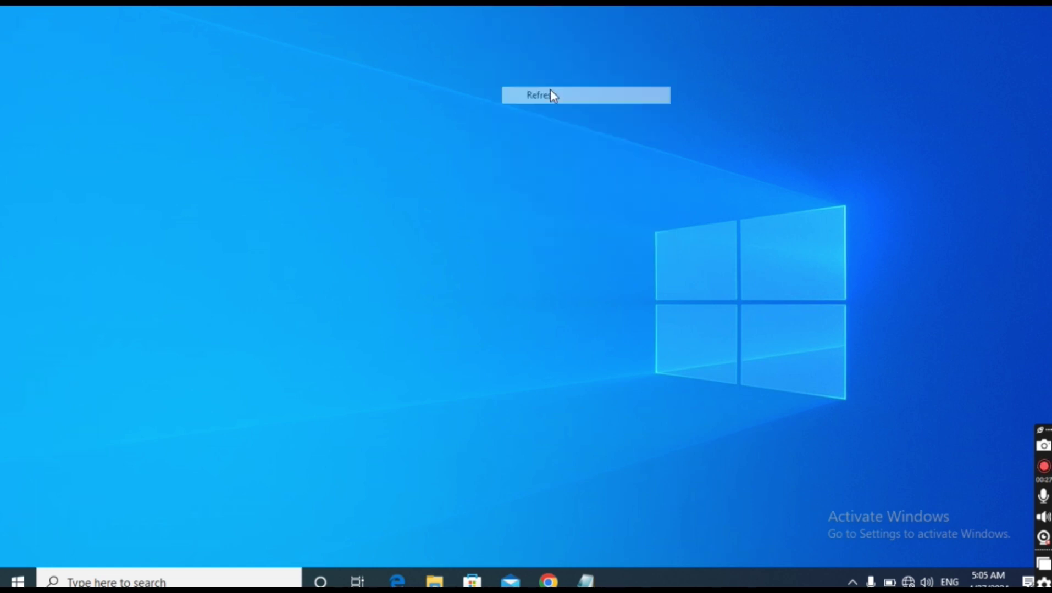
right_click(549, 88)
click(636, 137)
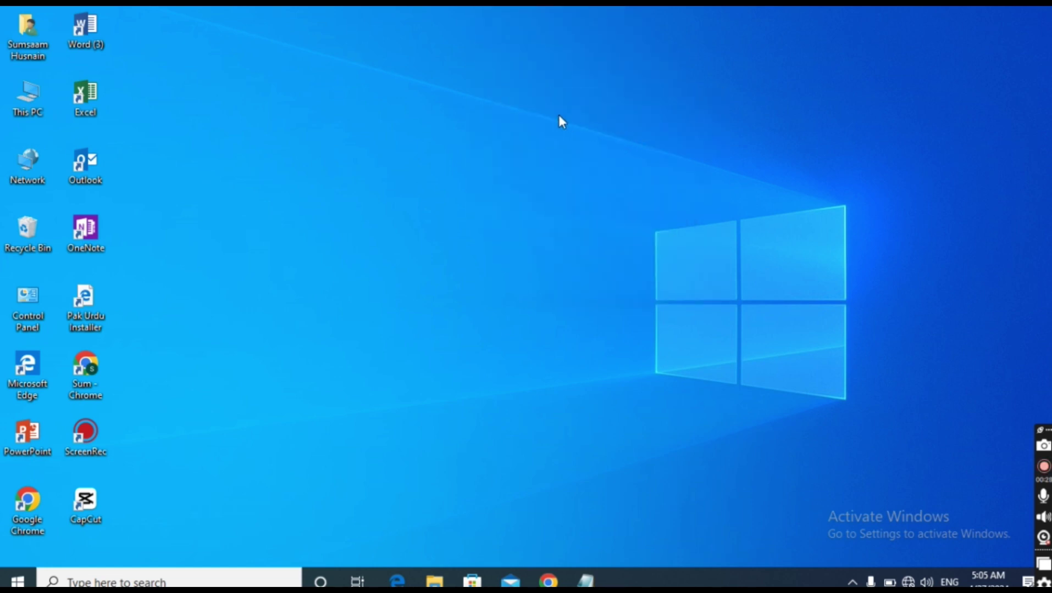
right_click(535, 42)
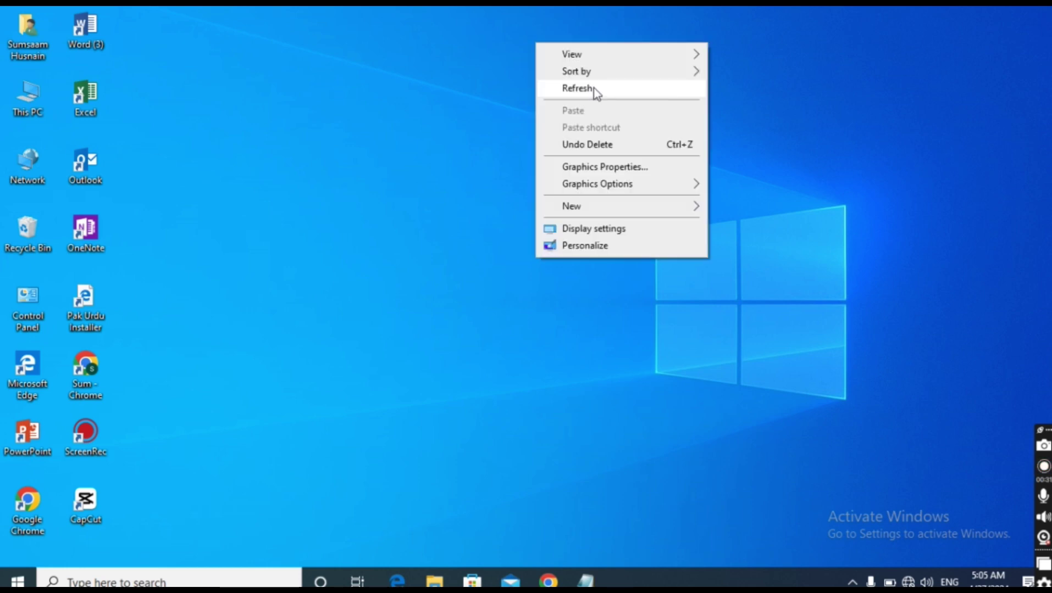
click(596, 90)
right_click(605, 112)
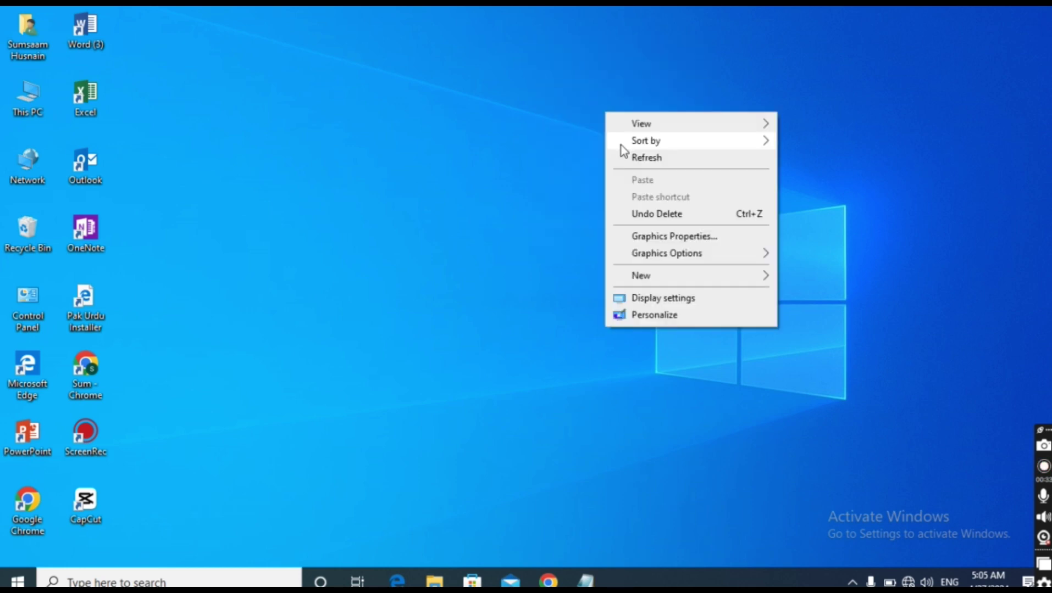
click(628, 158)
right_click(535, 20)
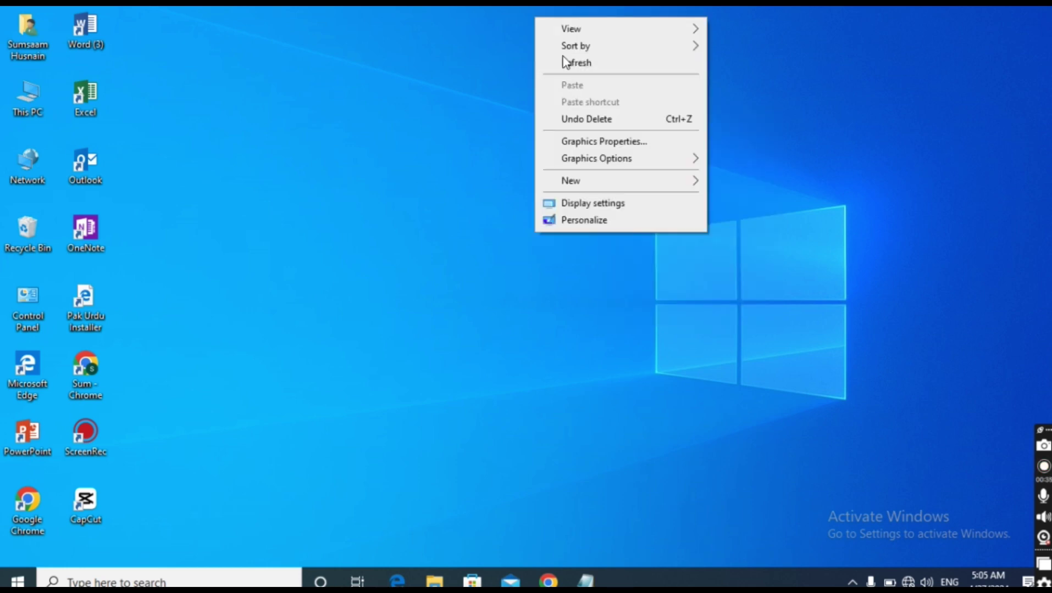
click(574, 67)
right_click(574, 64)
click(610, 109)
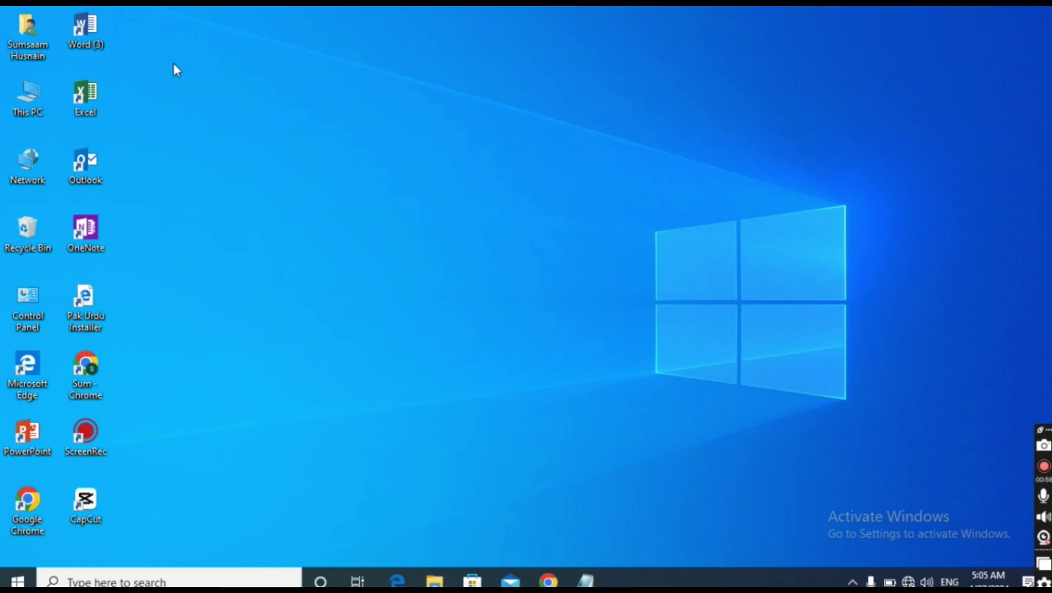
double_click(90, 29)
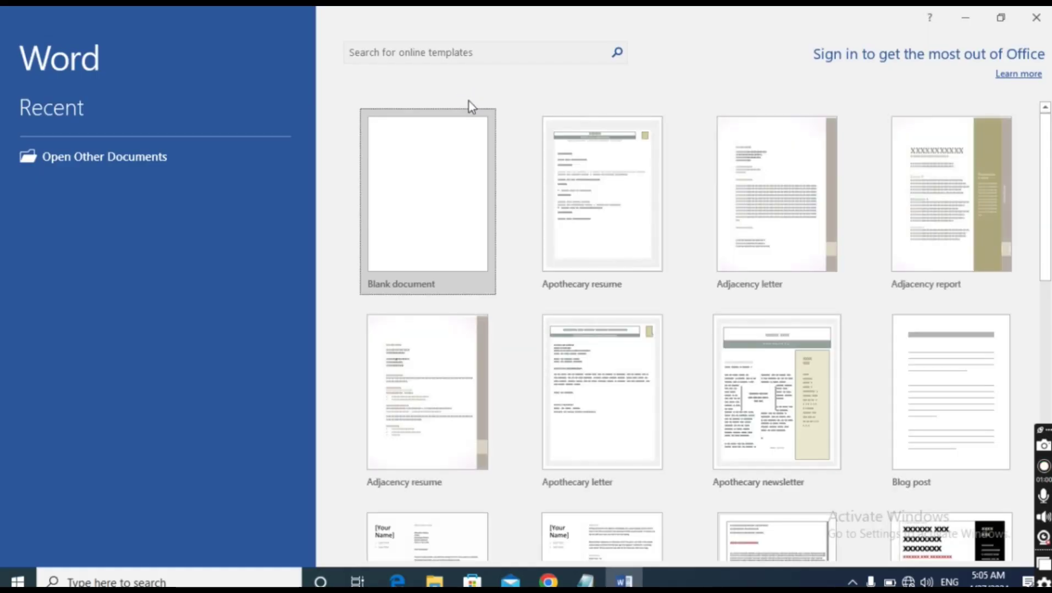
click(439, 201)
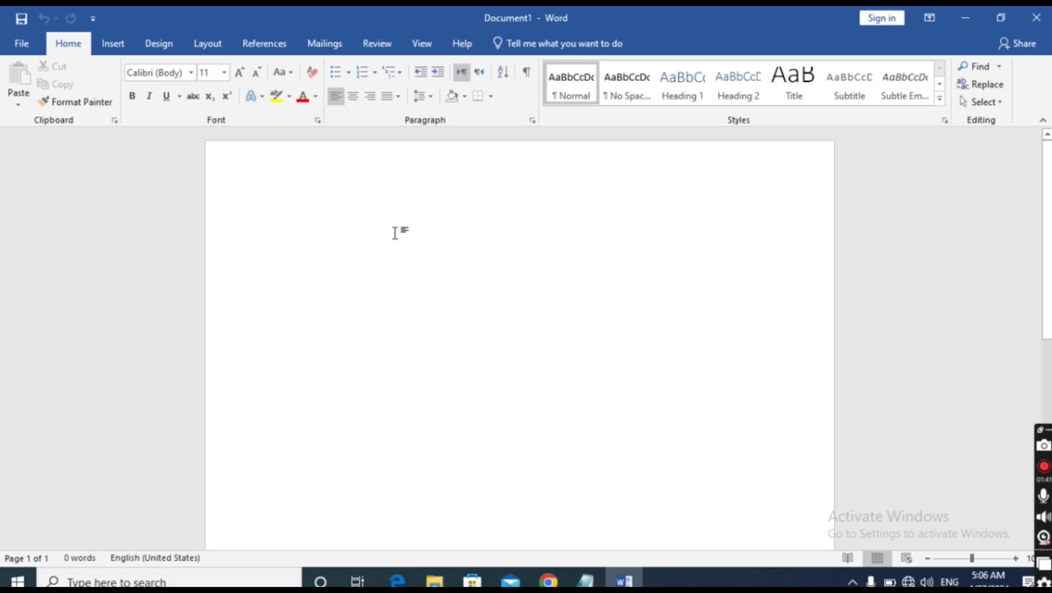
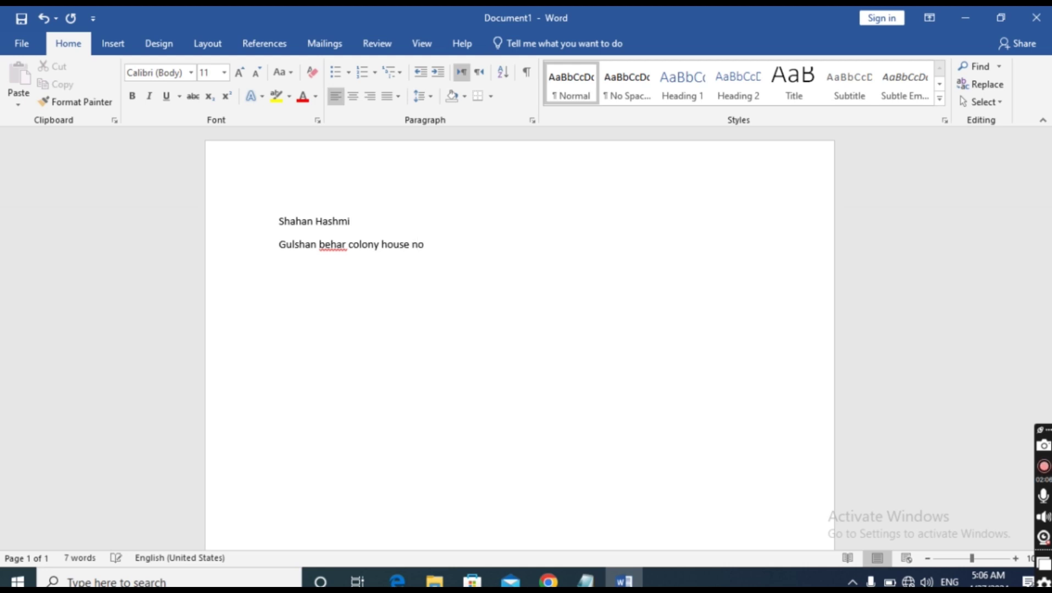
Type the person's full name, then their home address on the next line
key(Return)
scroll(519, 335, down, 5)
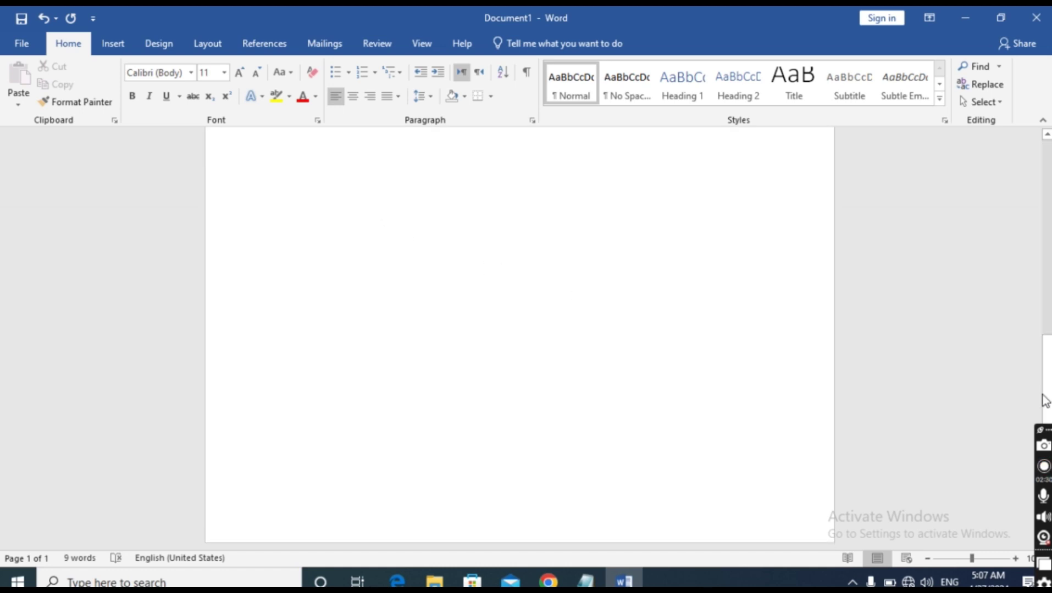
scroll(399, 237, up, 1)
scroll(519, 336, up, 10)
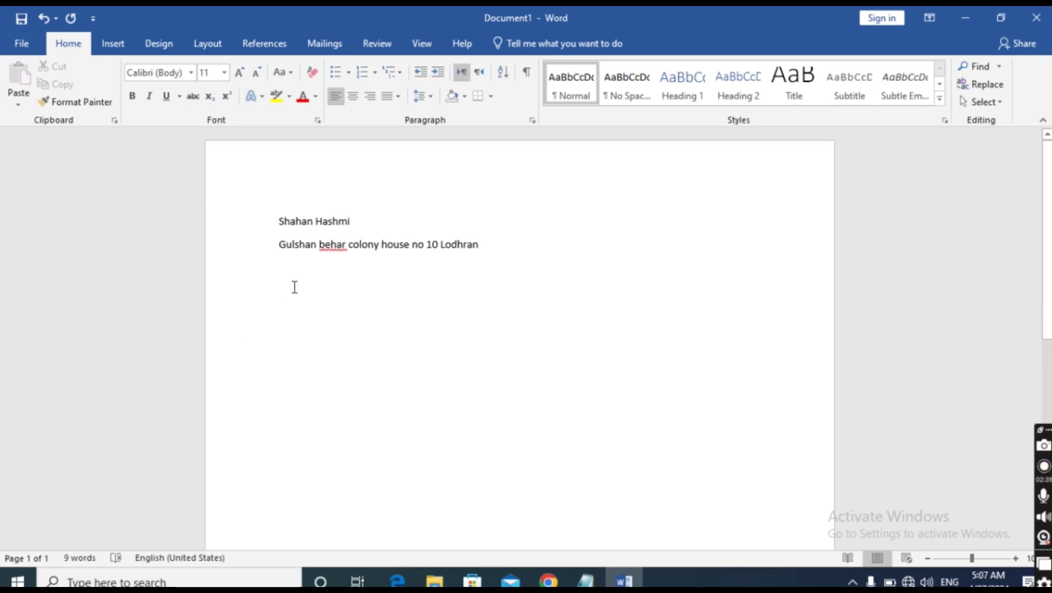
Add a phone number line, then an 'E-mail:' line with the person's e-mail address
text(0)
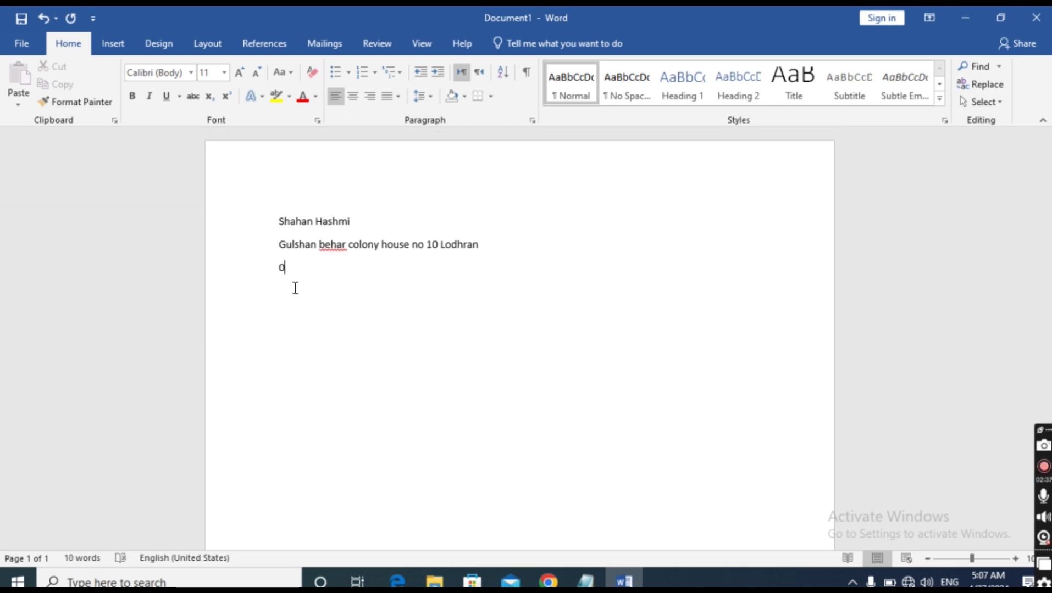
key(BackSpace)
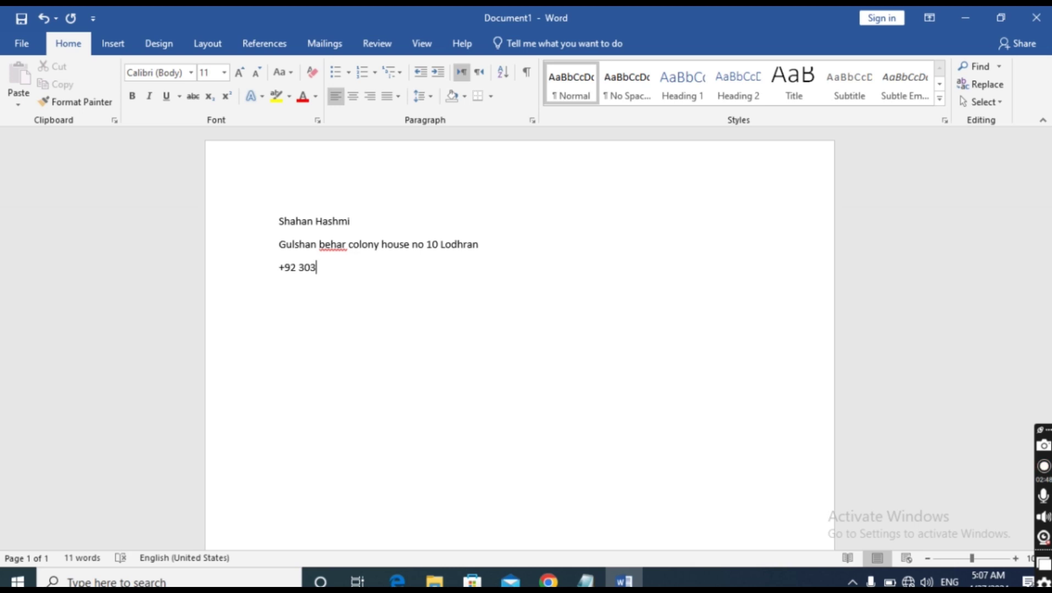
text(E)
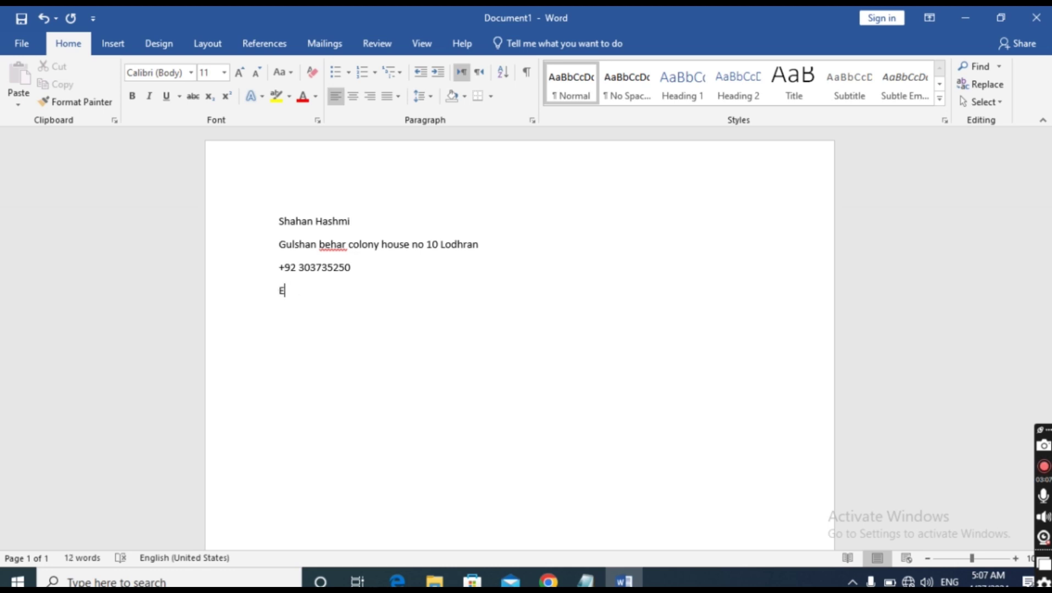
text(-mail:)
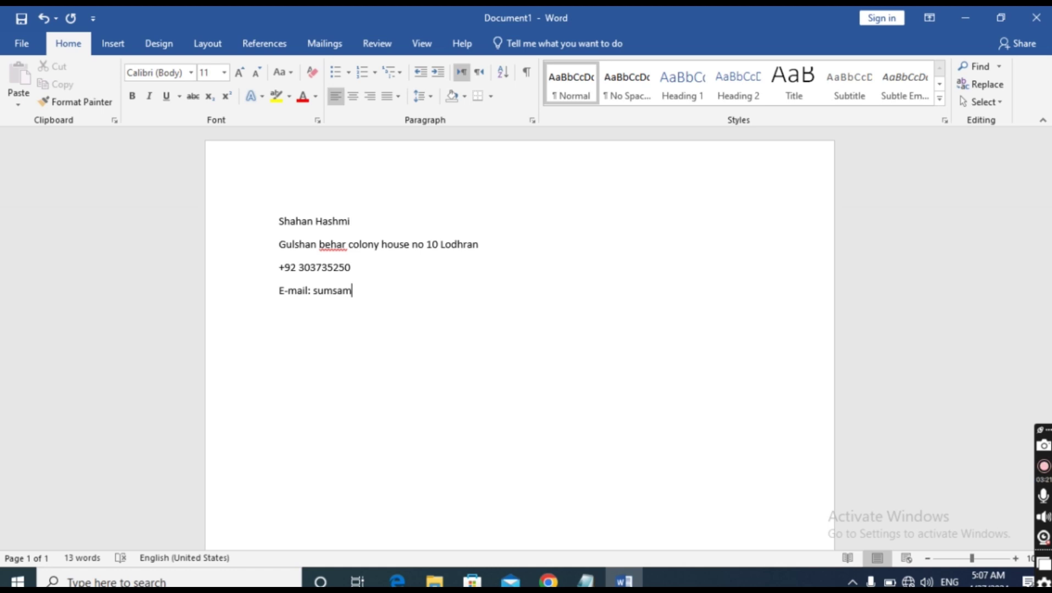
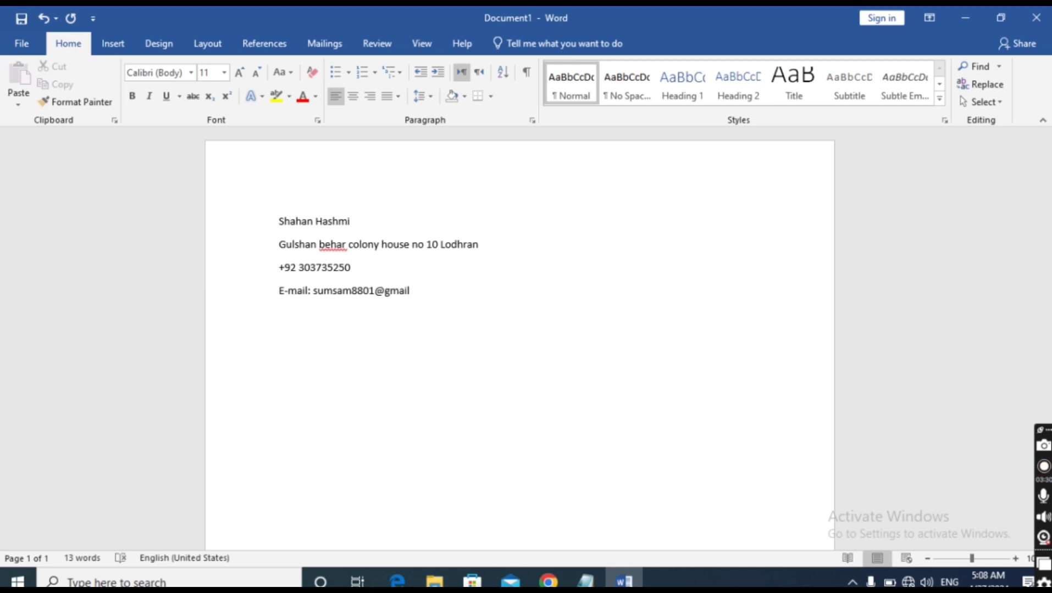
Fix the misspelled address word and label the phone line 'Contact'
right_click(333, 247)
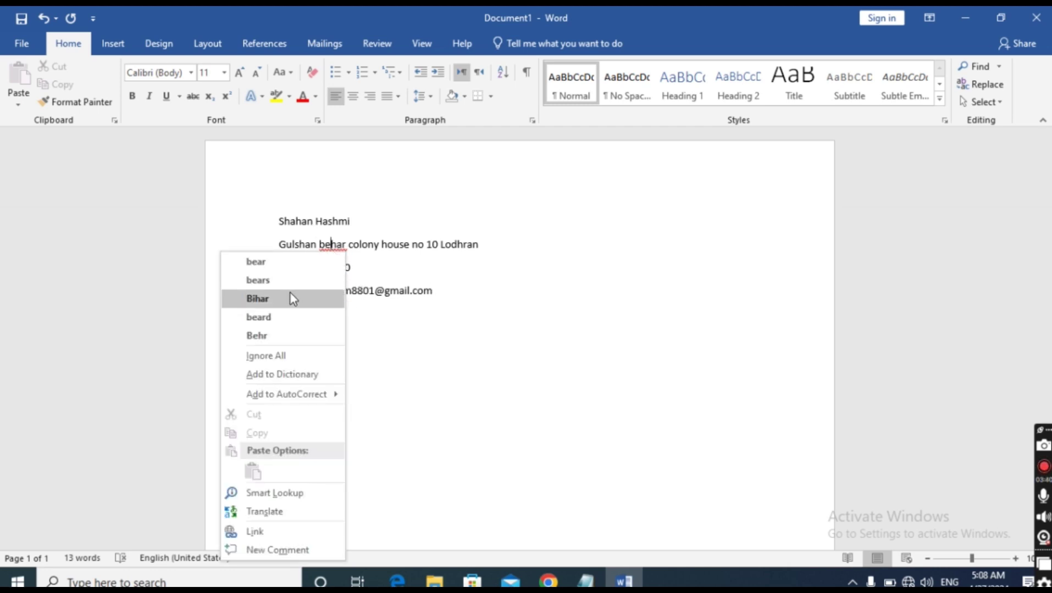
click(258, 299)
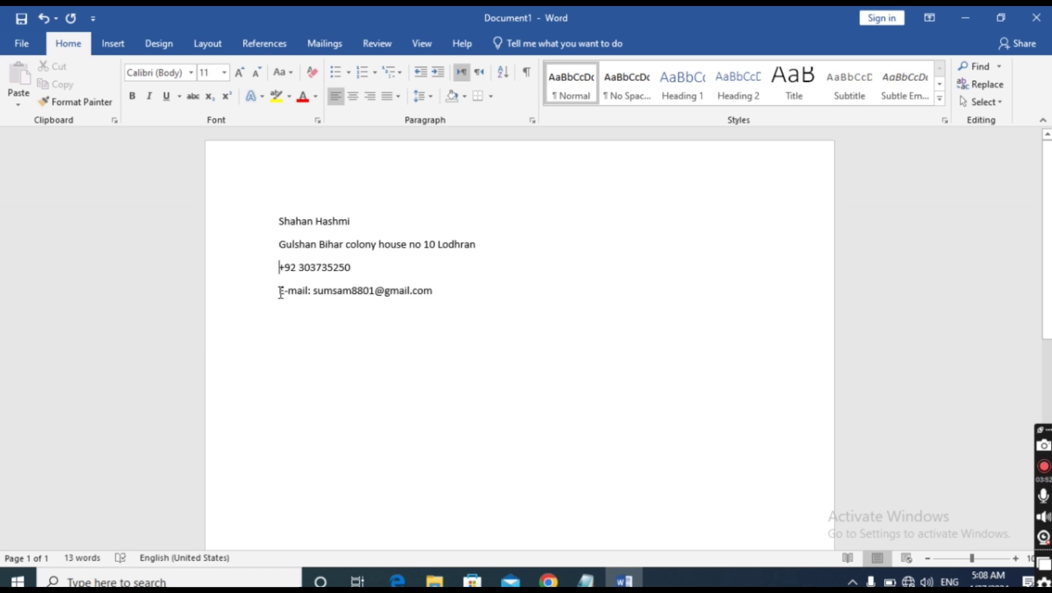
click(279, 268)
text(cont)
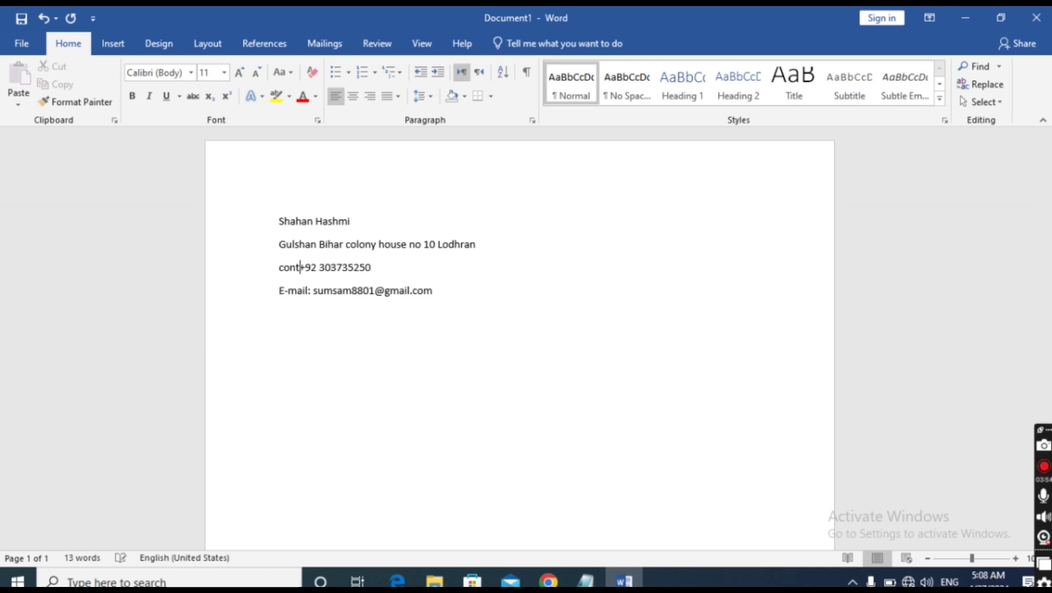
text(ect :)
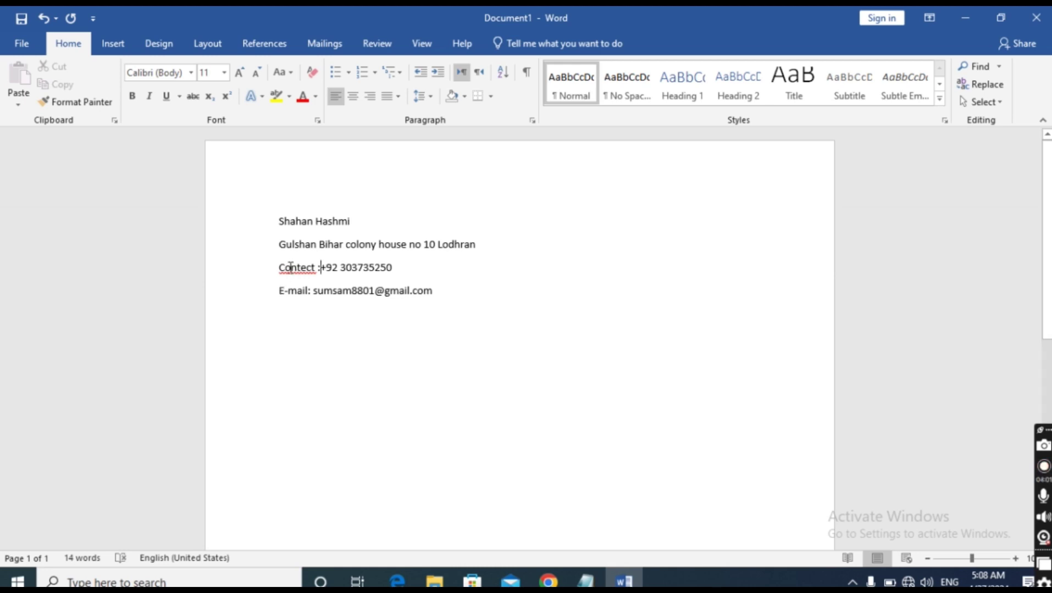
right_click(287, 269)
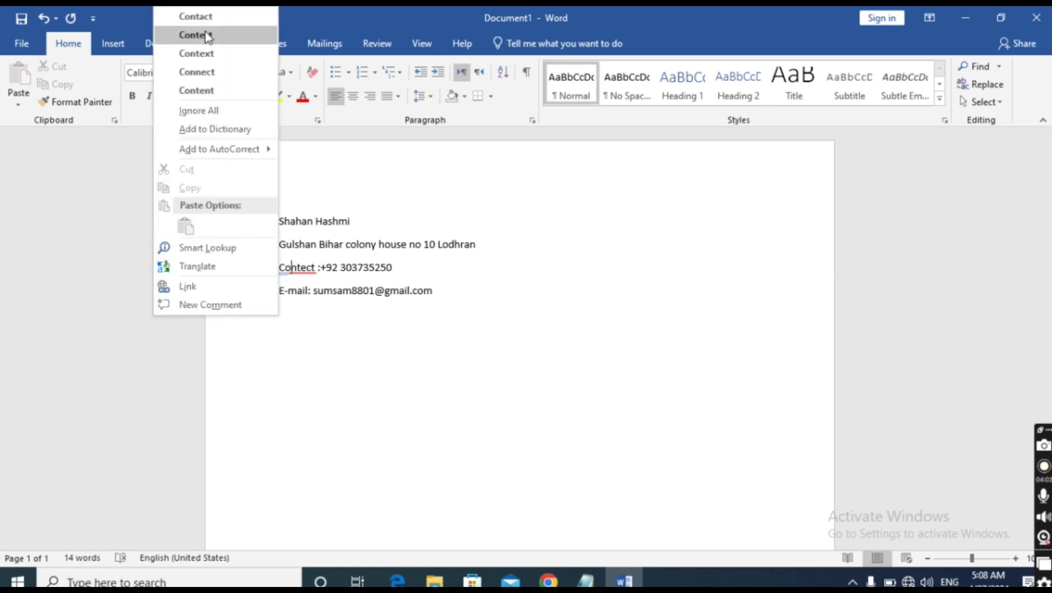
click(212, 17)
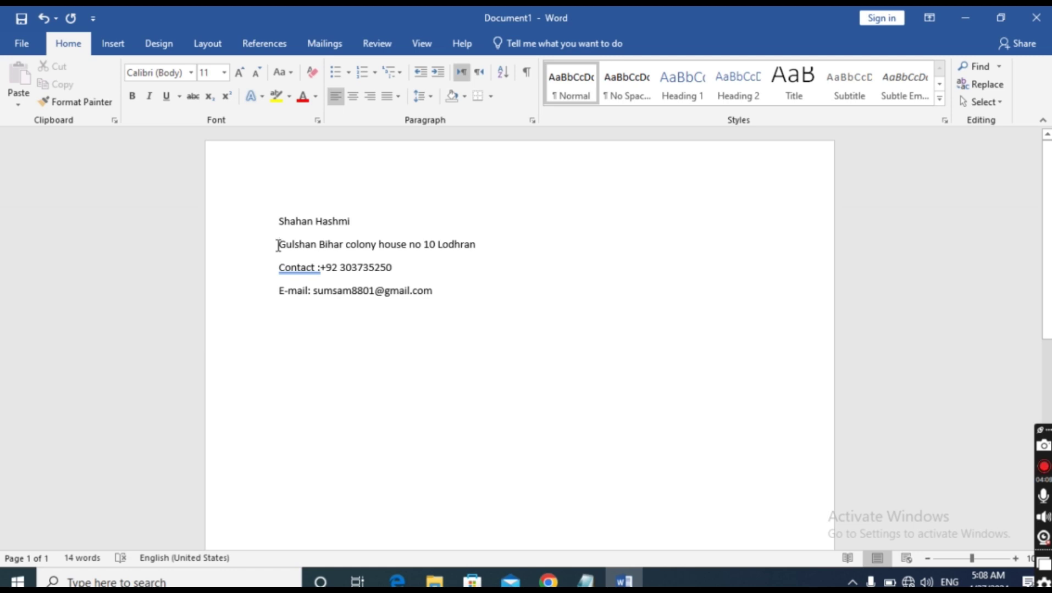
Add the 'Address :' label and accept the colon-spacing fixes for 'Address:' and 'Contact:'
text(A)
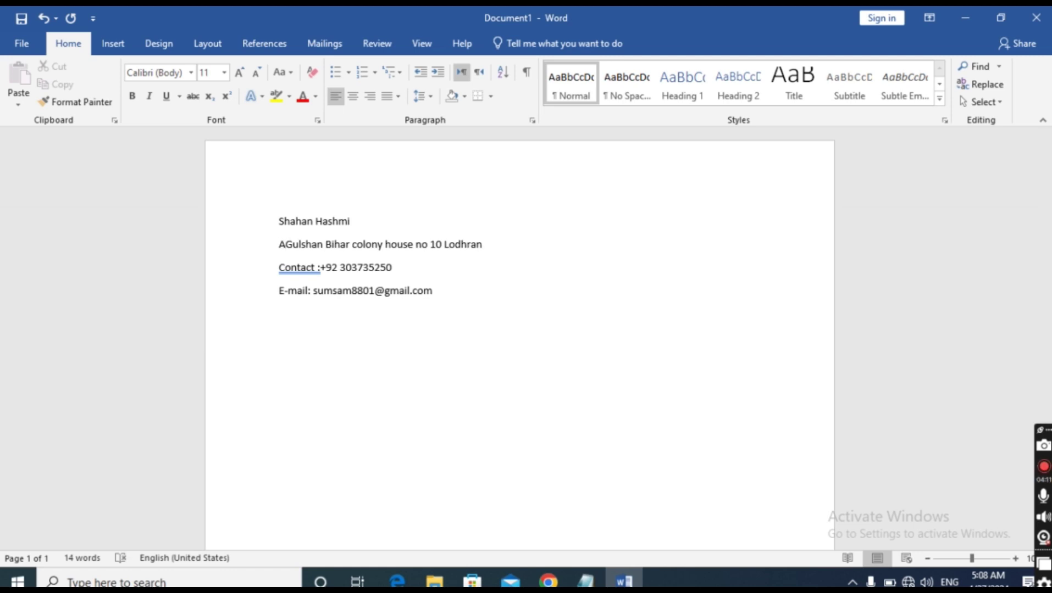
text(ddress)
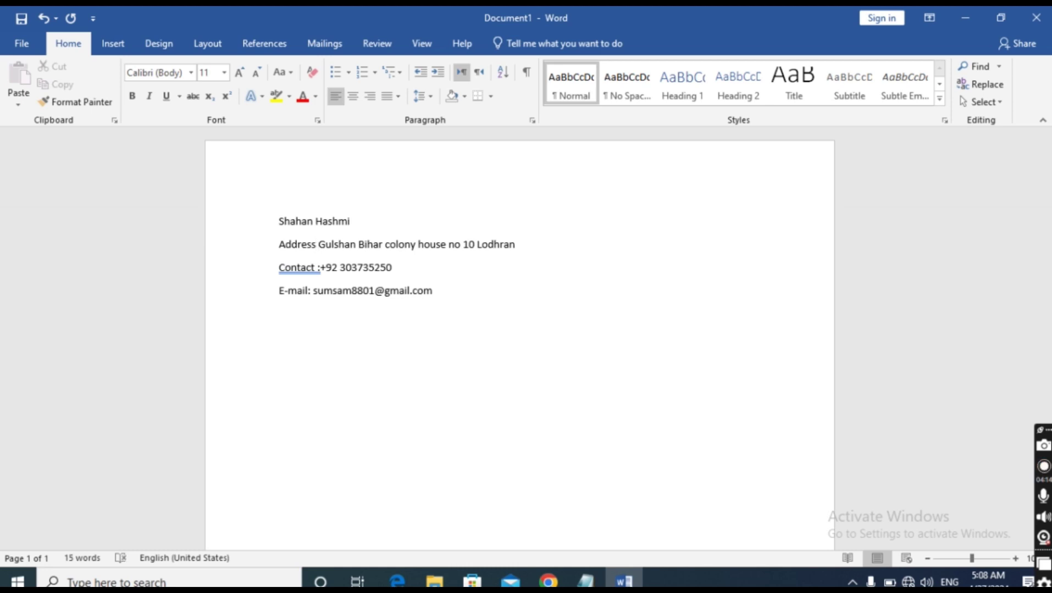
text( :)
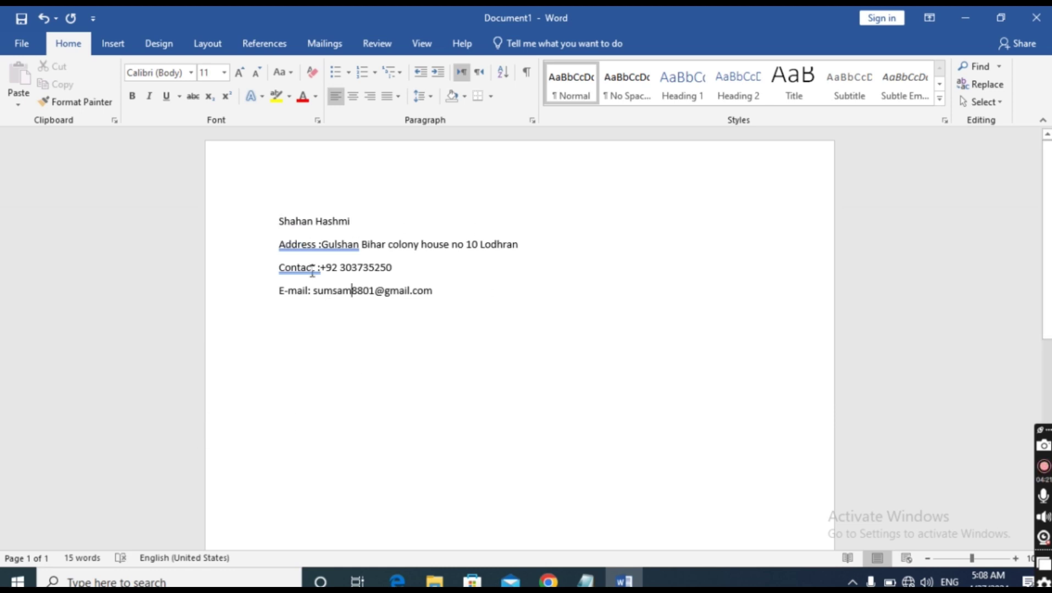
right_click(317, 247)
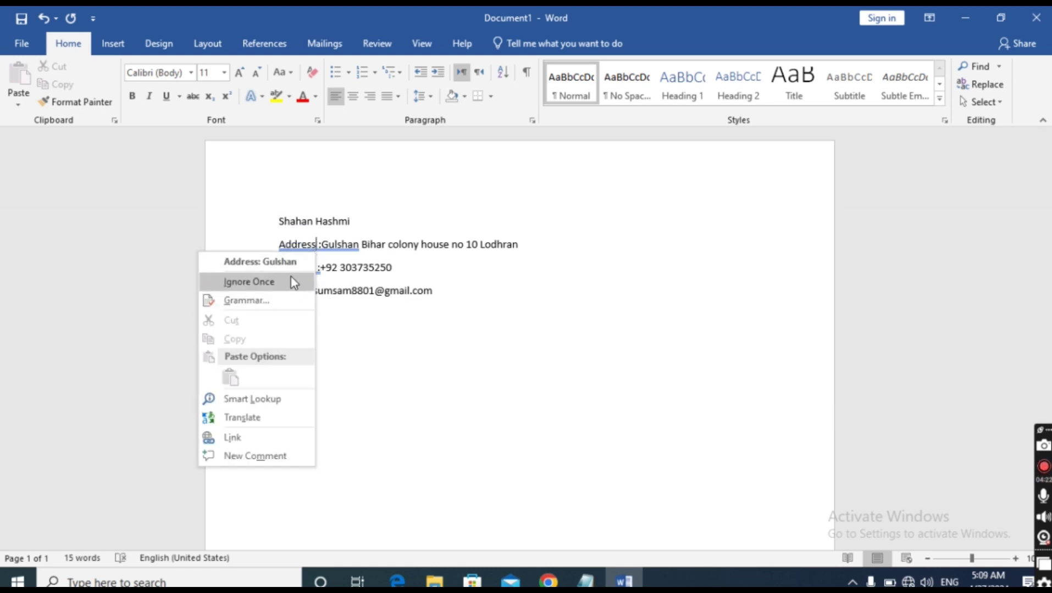
click(291, 267)
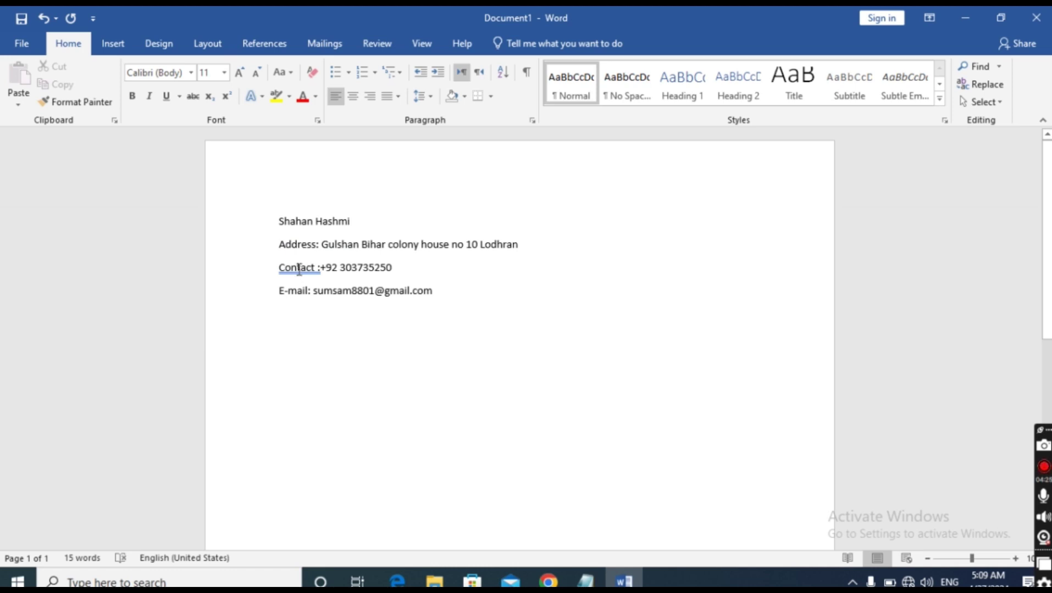
right_click(298, 269)
click(308, 281)
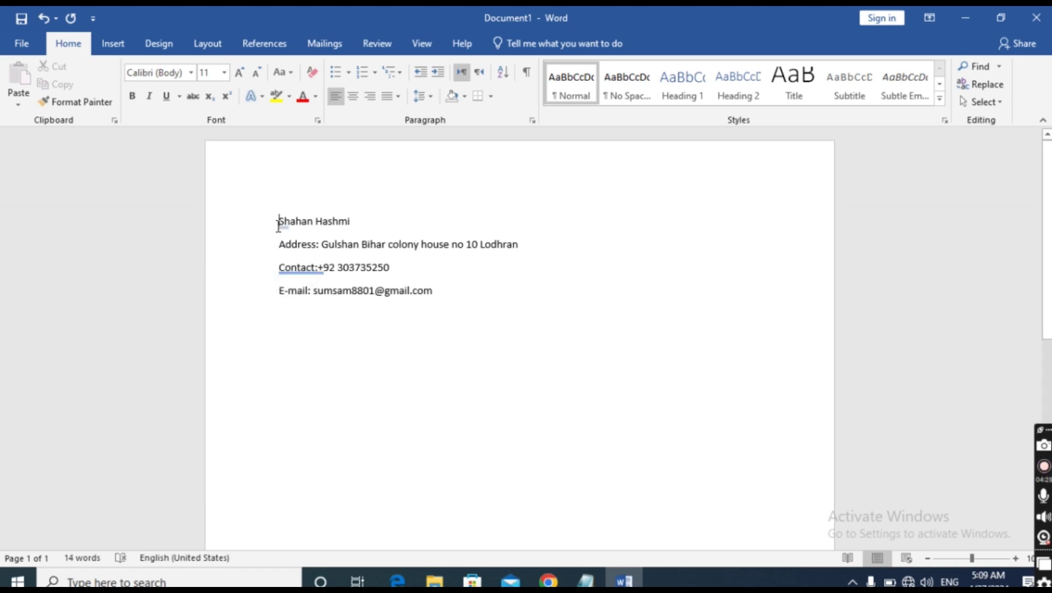
Grow the name line's font to 36 pt, then shrink it back to 28 pt
drag(278, 225, 359, 228)
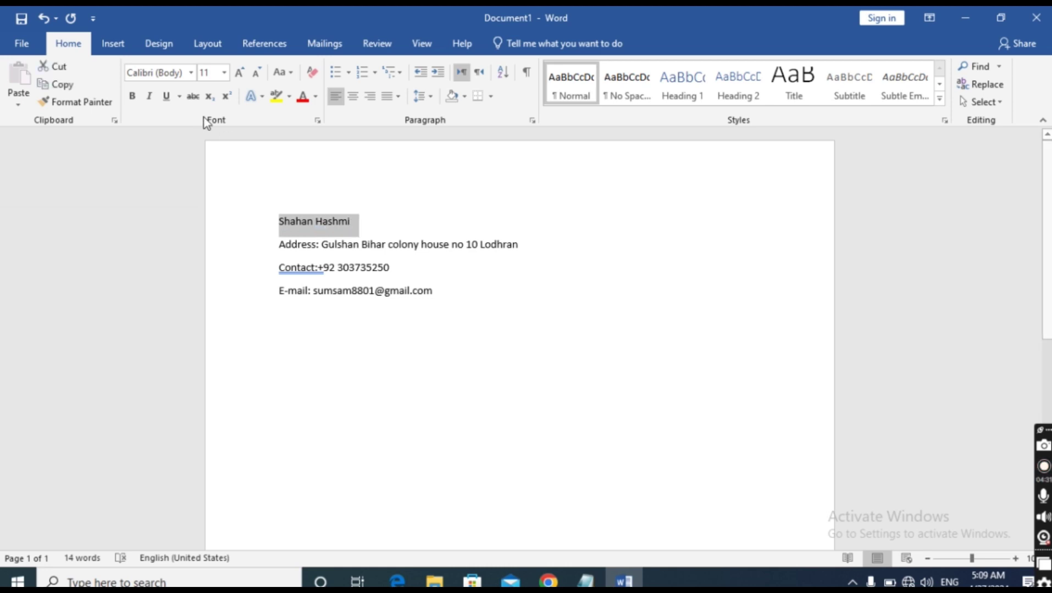
click(240, 72)
click(239, 72)
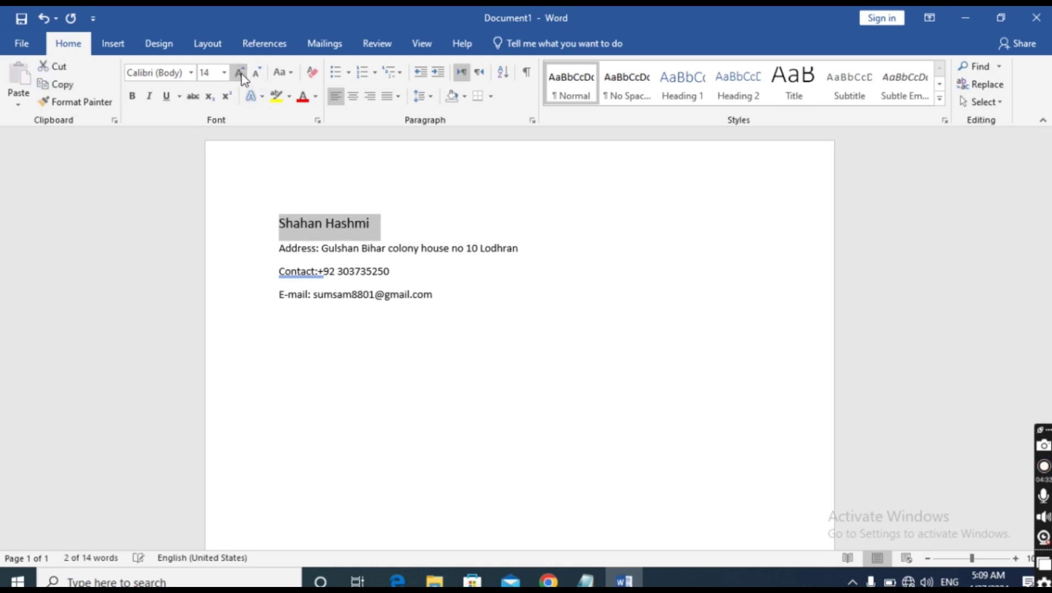
click(240, 72)
click(239, 73)
click(240, 73)
click(239, 72)
click(240, 72)
click(239, 73)
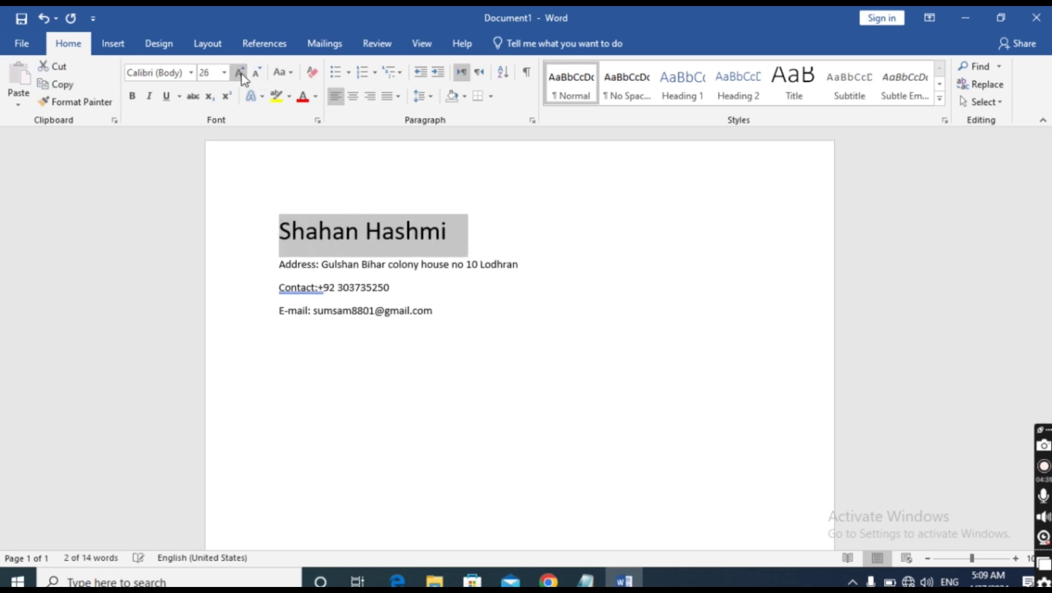
click(241, 75)
click(240, 75)
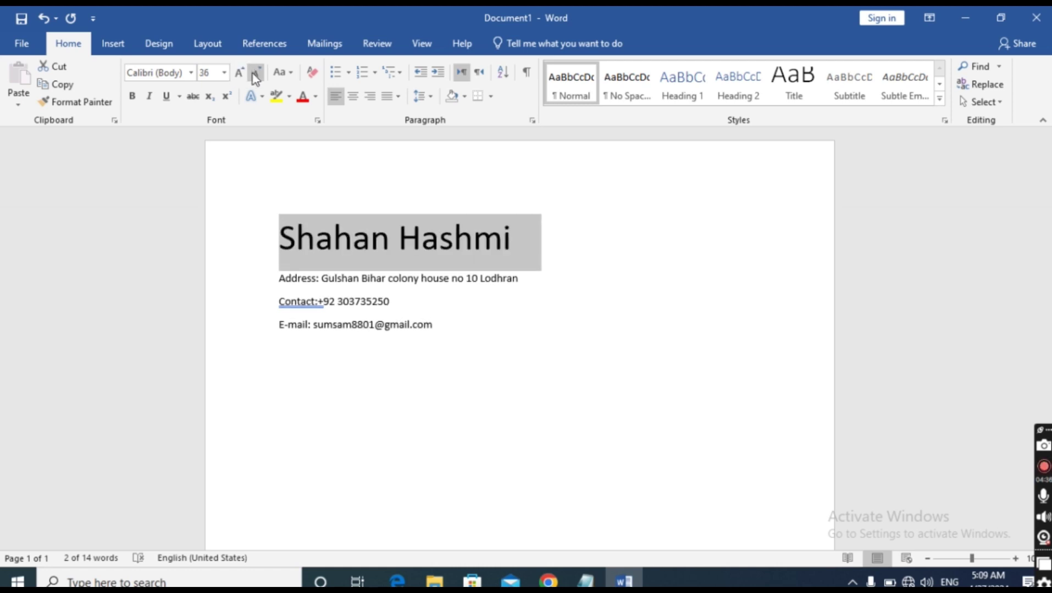
click(256, 73)
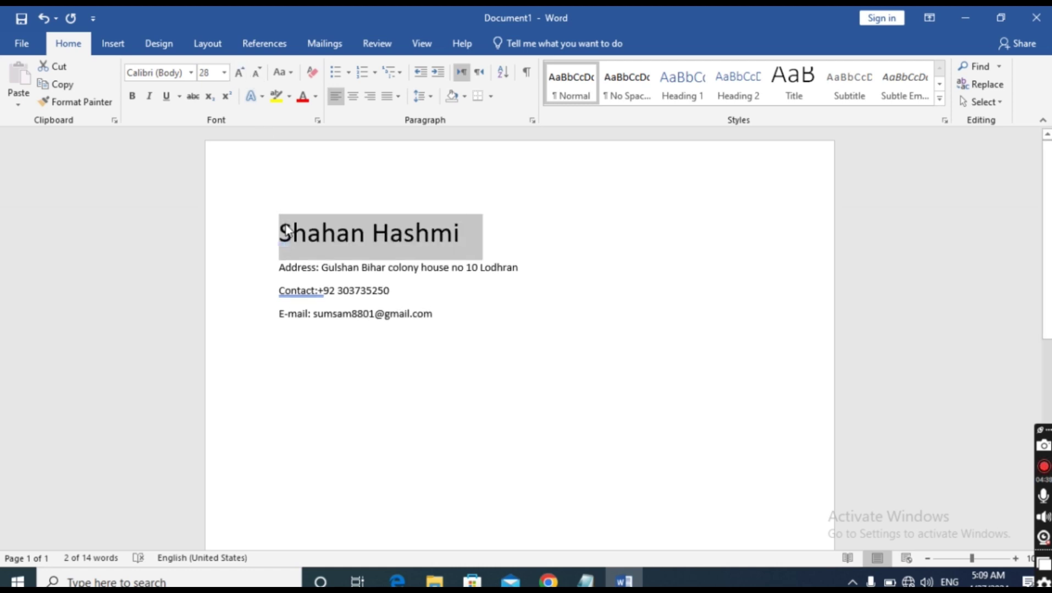
click(333, 369)
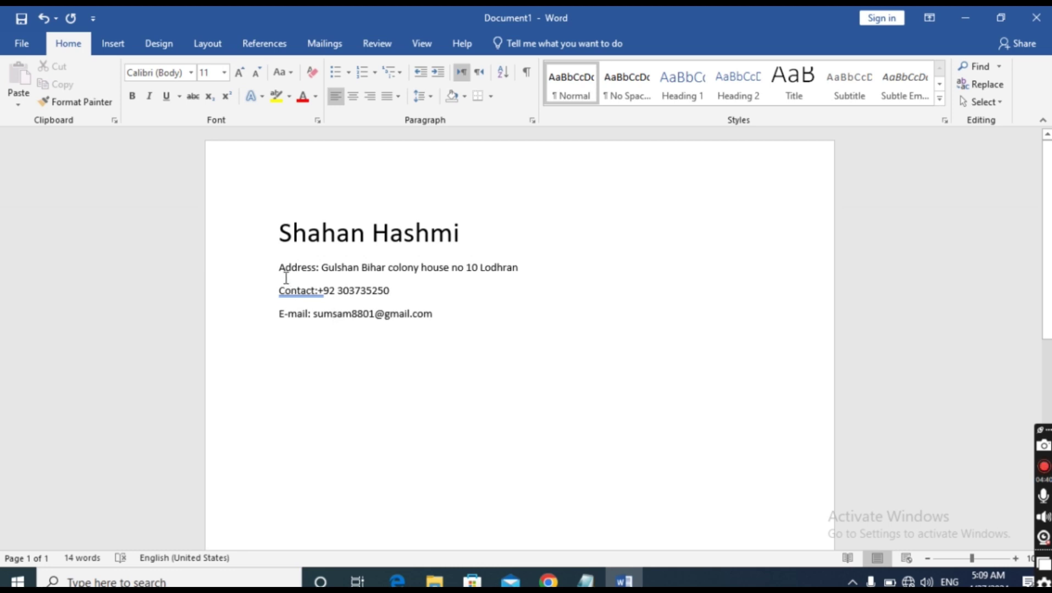
Select just the 'Address:' label on the address line
drag(275, 271, 501, 274)
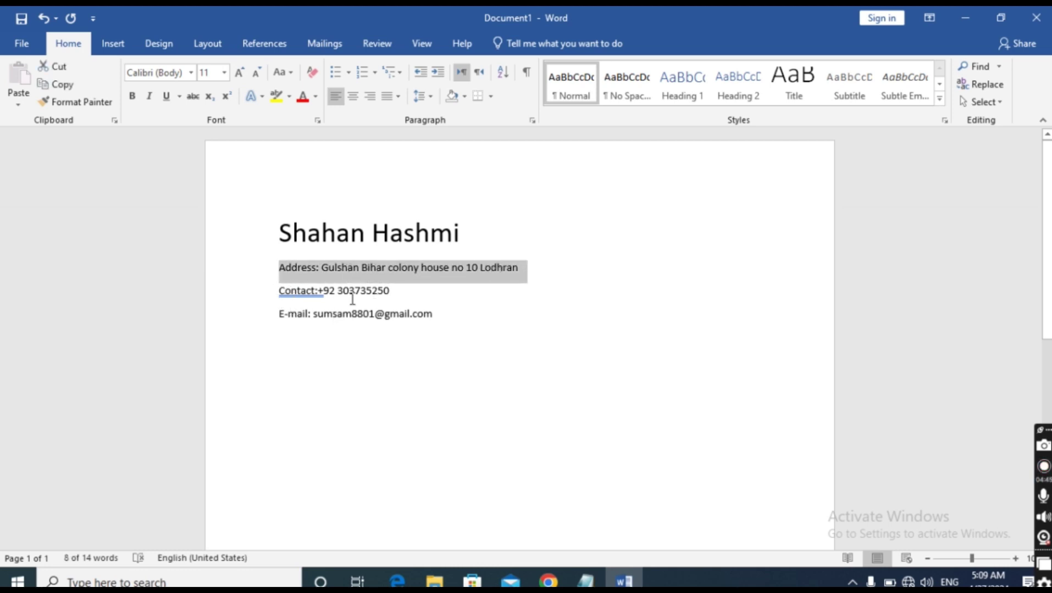
click(316, 314)
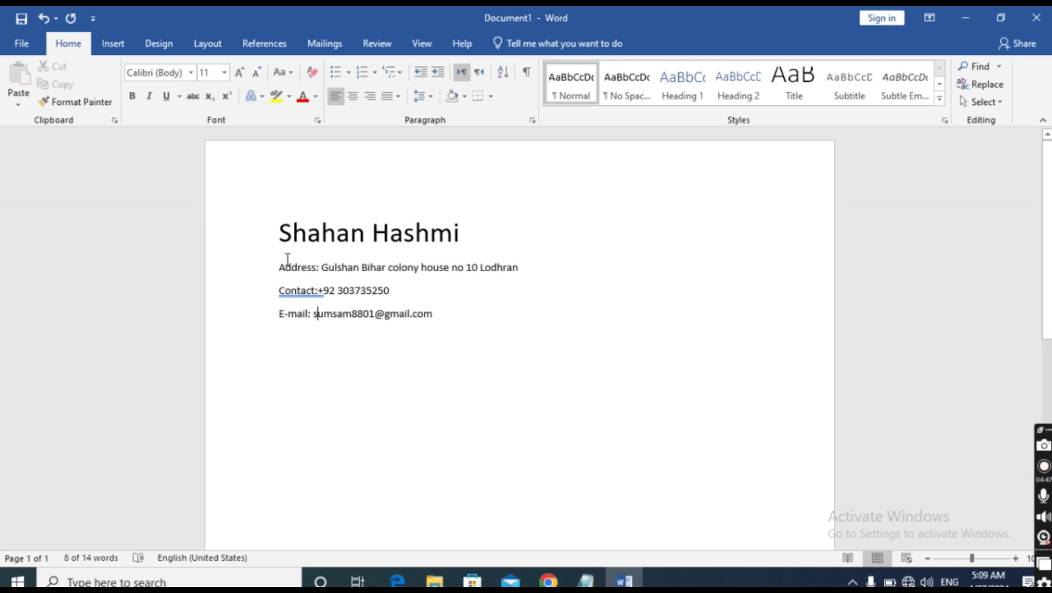
drag(274, 268, 321, 269)
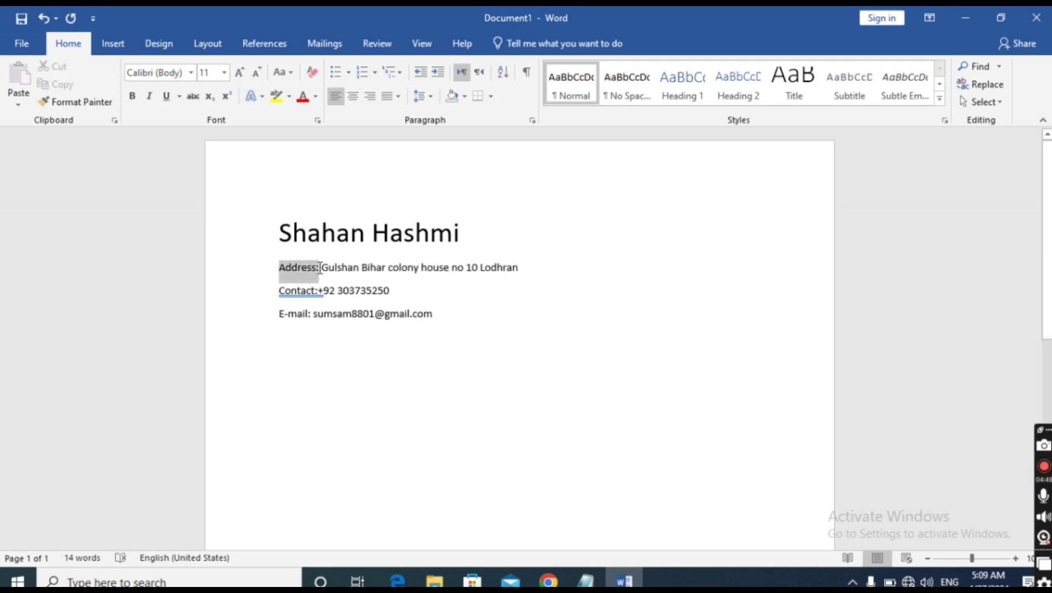
Grow the 'Address:' label to 20 pt
click(241, 78)
click(240, 78)
click(240, 78)
click(240, 78)
click(240, 78)
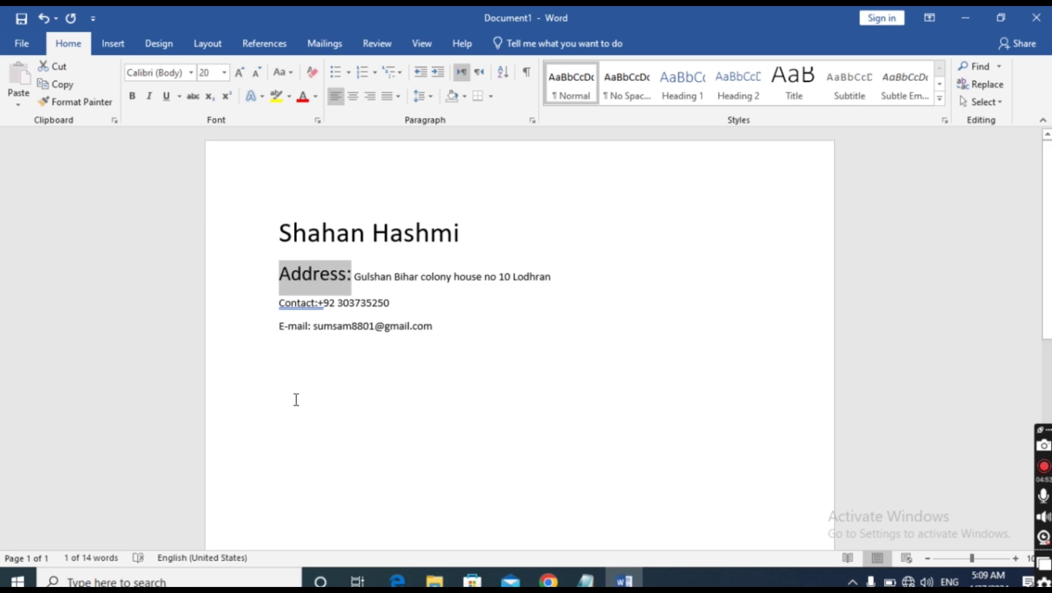
click(297, 326)
Select the 'Contact:' label and grow it to 20 pt
drag(278, 303, 320, 311)
click(279, 273)
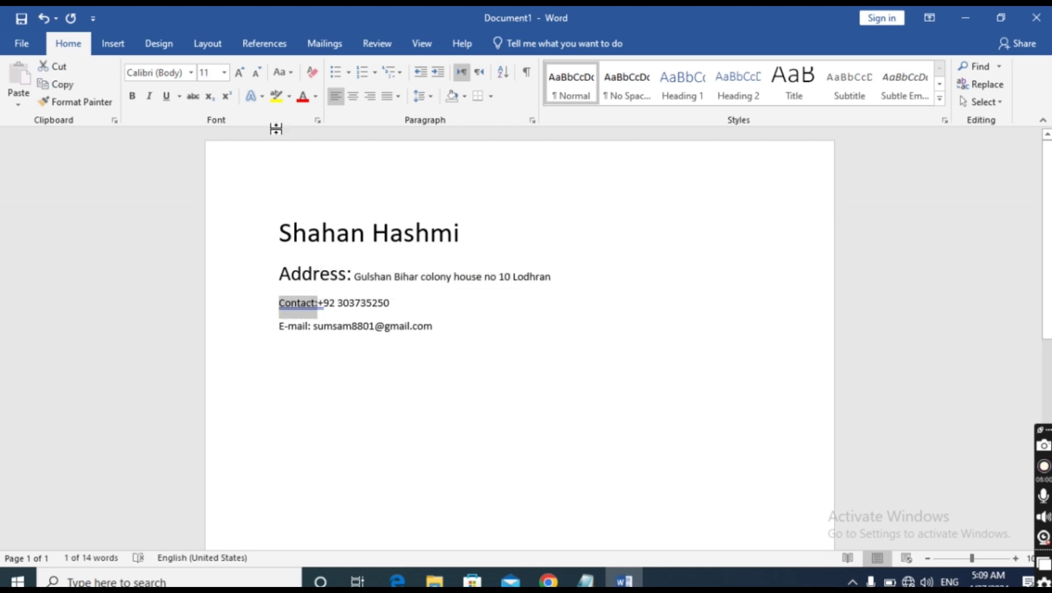
click(239, 77)
click(238, 76)
click(238, 76)
click(239, 77)
click(238, 78)
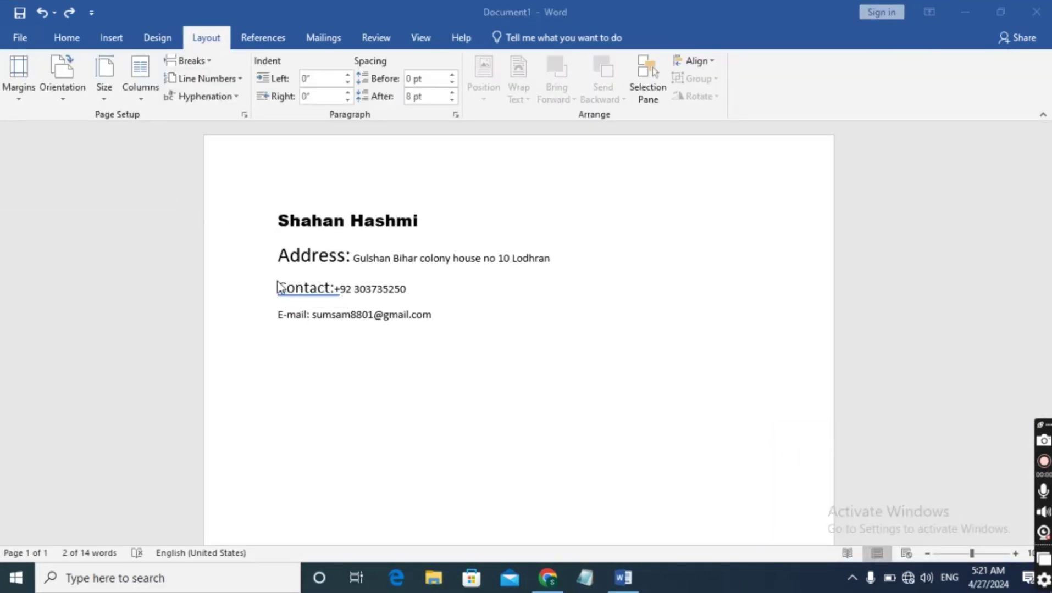
Format the name heading as 18 pt Arial Black and centre it
key(shift+Down)
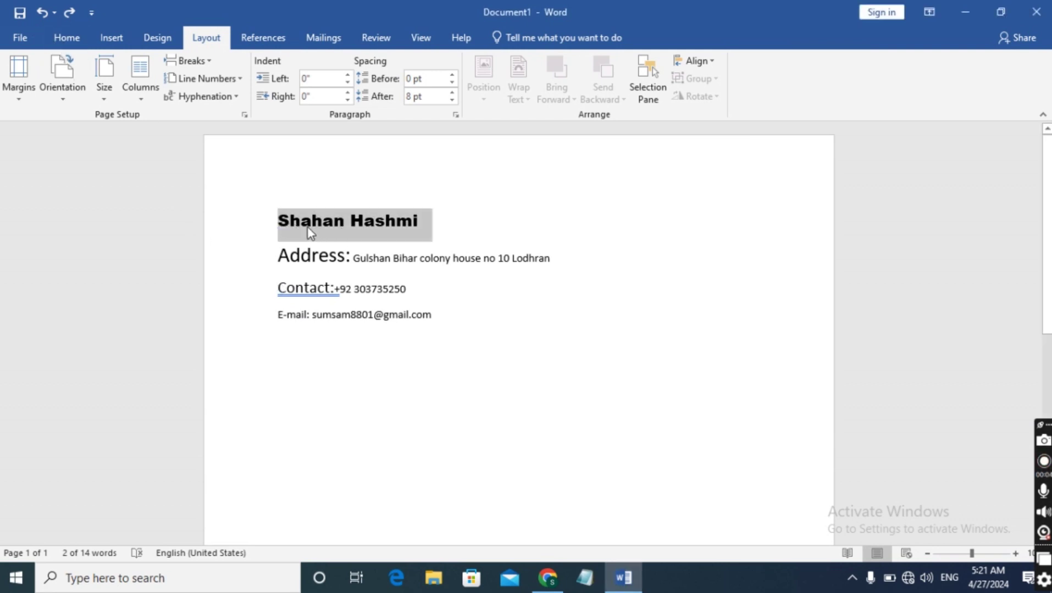
click(67, 39)
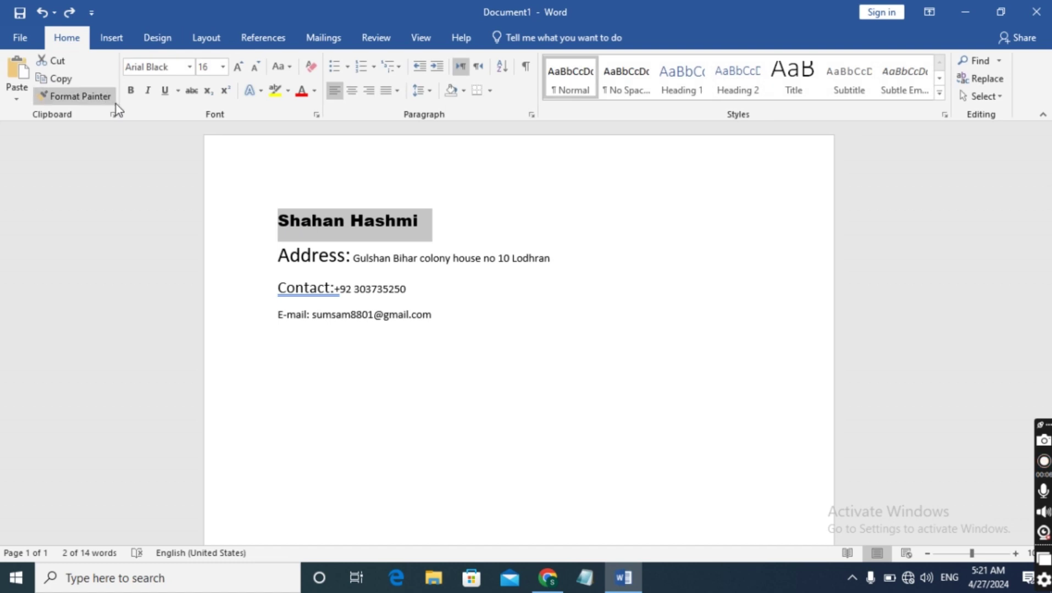
click(190, 67)
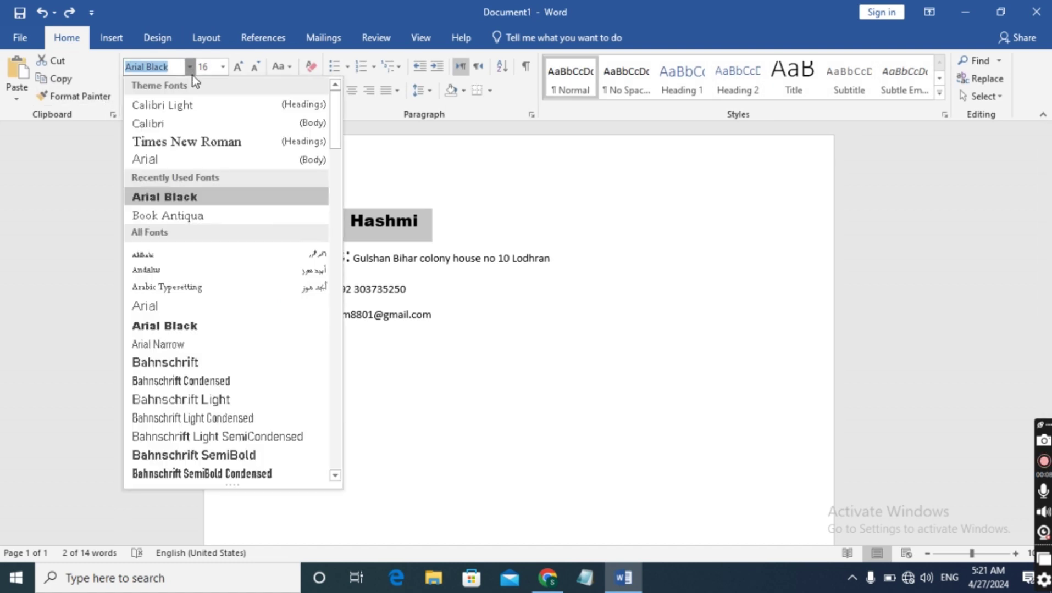
click(185, 198)
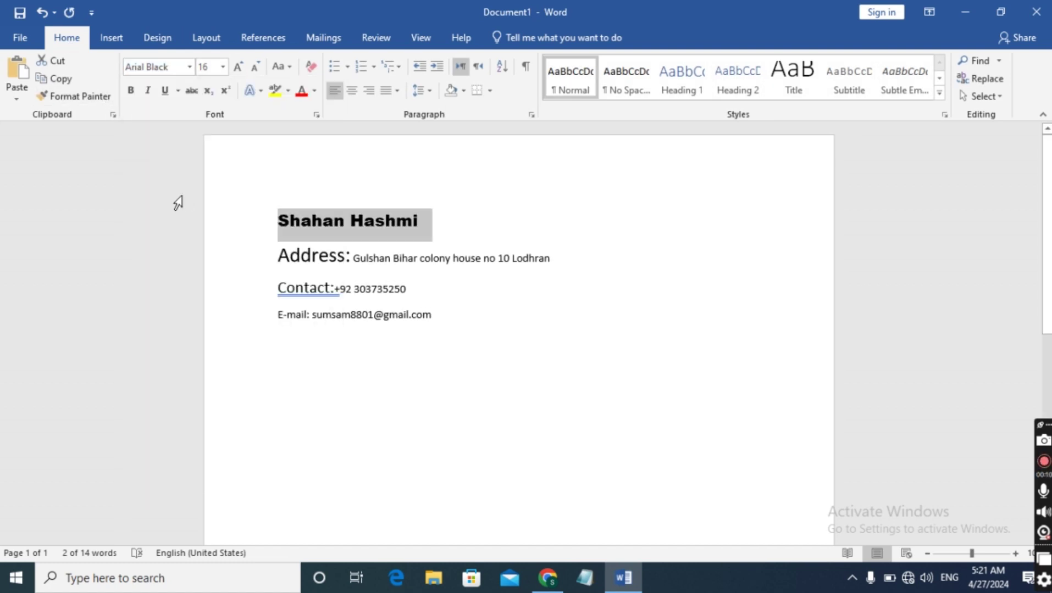
click(223, 68)
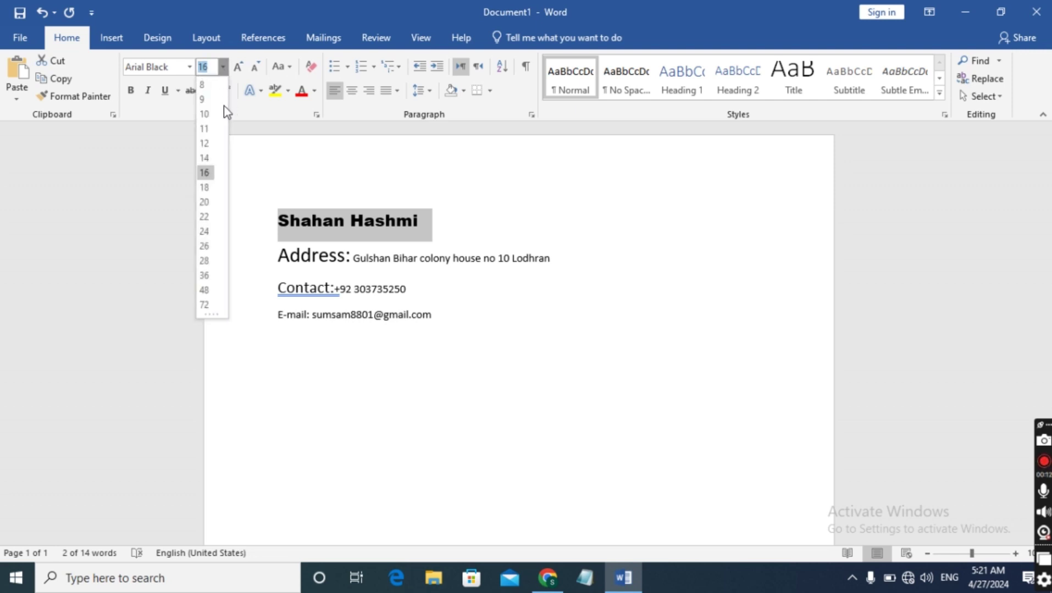
click(208, 187)
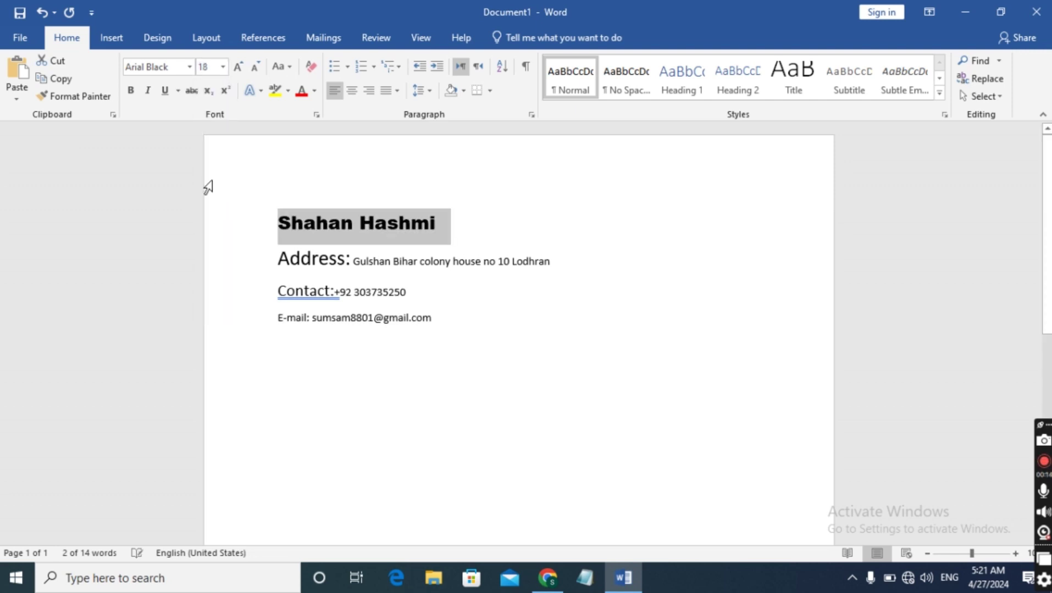
click(352, 91)
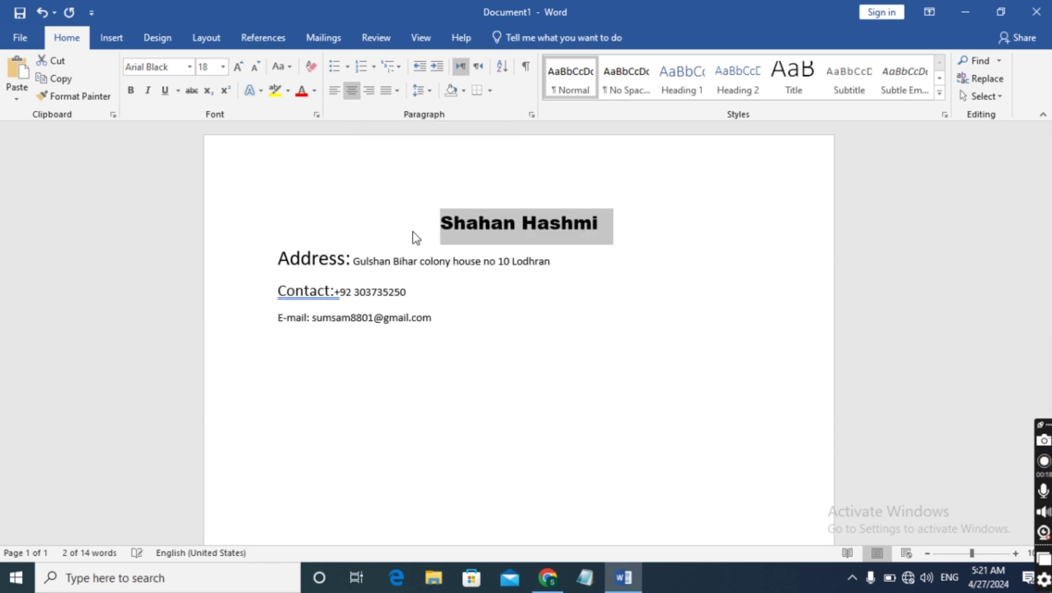
drag(274, 257, 450, 336)
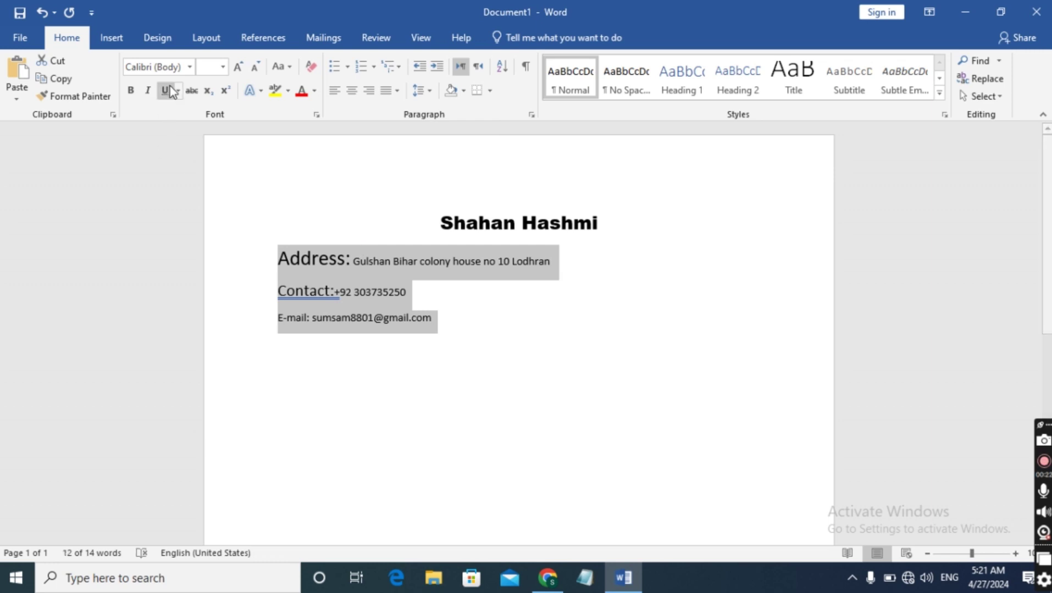
Make the address, contact and e-mail lines 12 pt Arial Black, centred
click(188, 66)
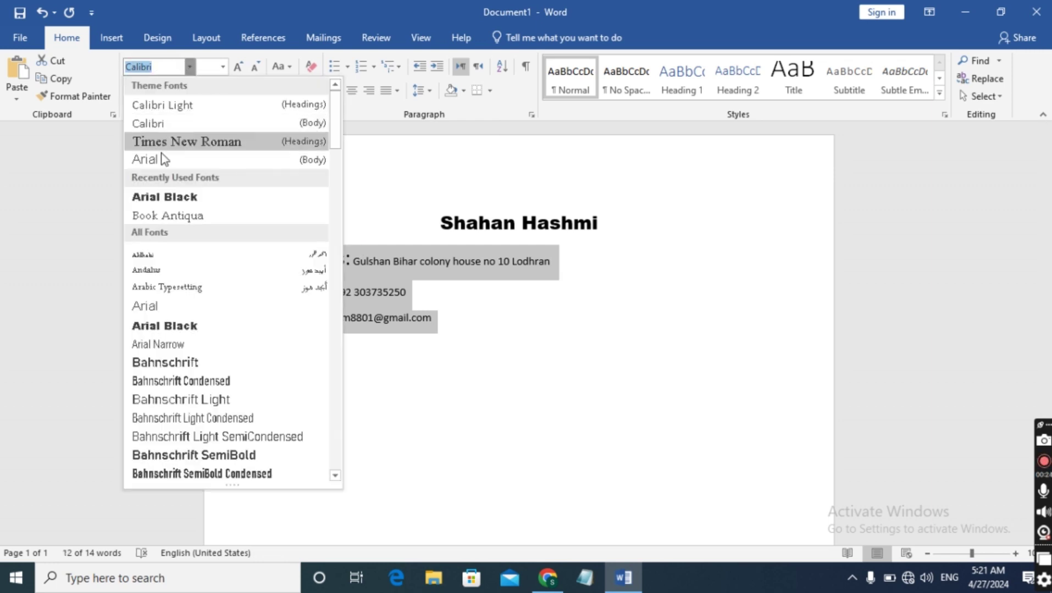
click(155, 199)
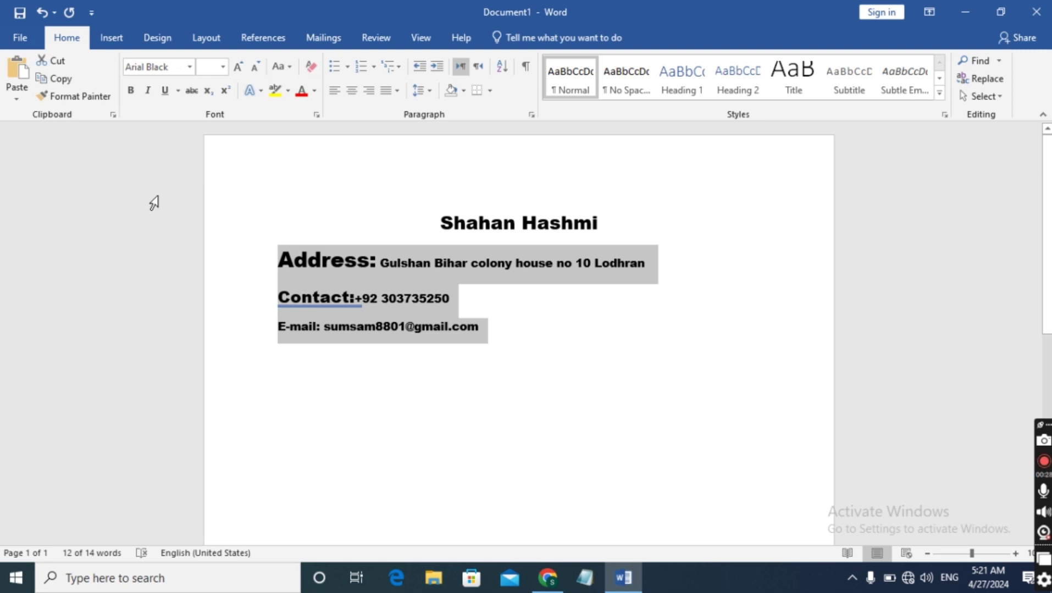
click(223, 68)
click(211, 144)
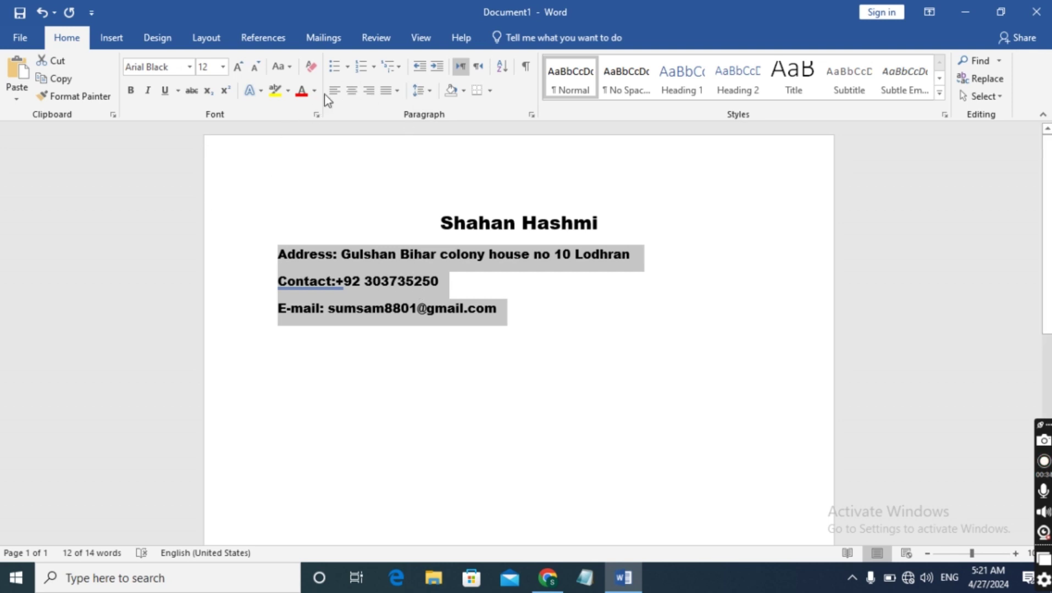
click(351, 91)
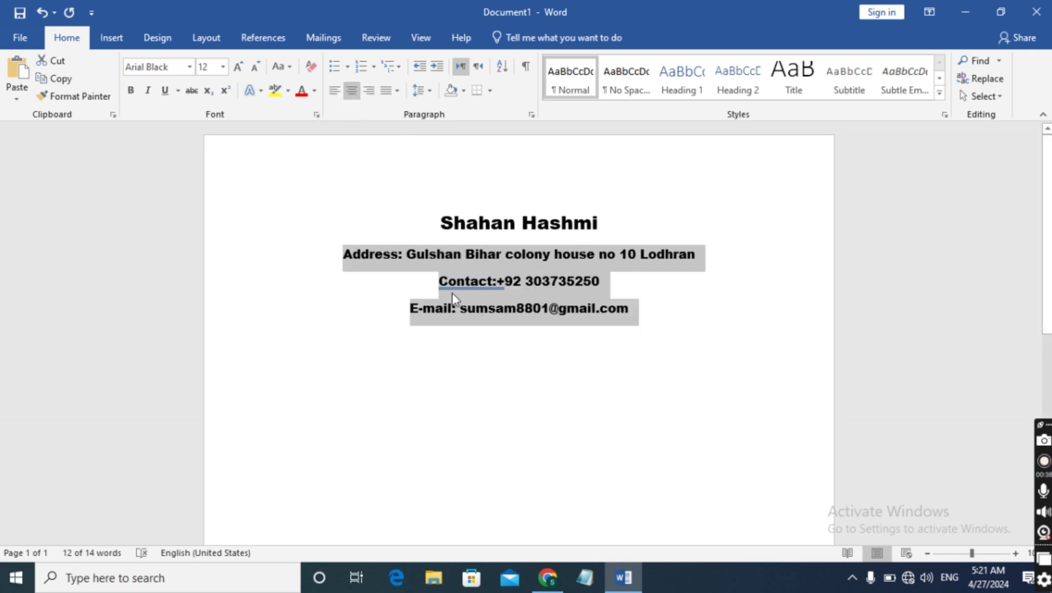
click(434, 286)
drag(438, 283, 589, 297)
key(ctrl+c)
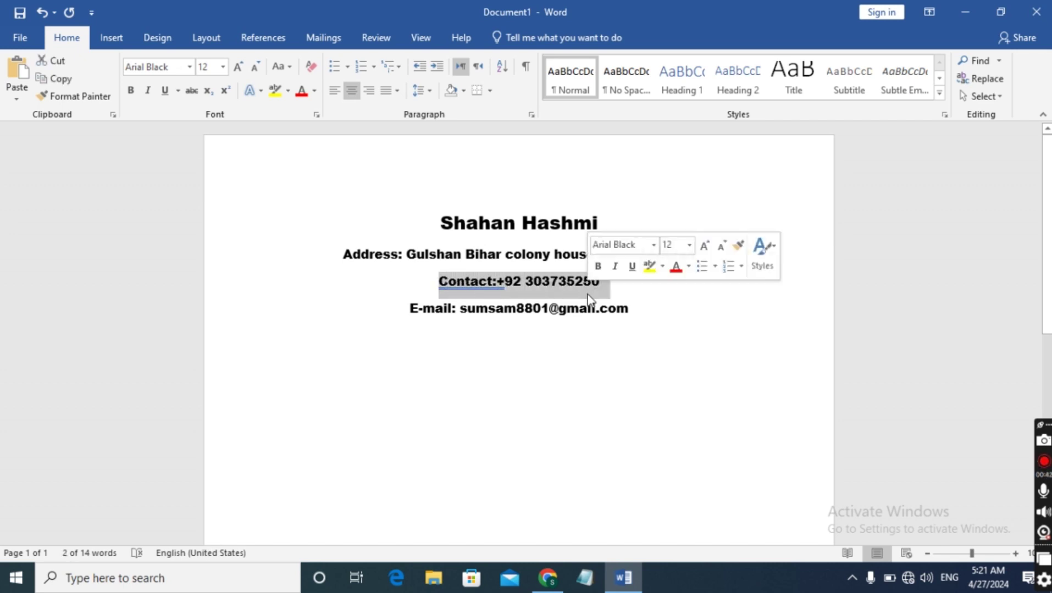
Move the Contact line below the E-mail line and add a space after 'Contact:'
key(Delete)
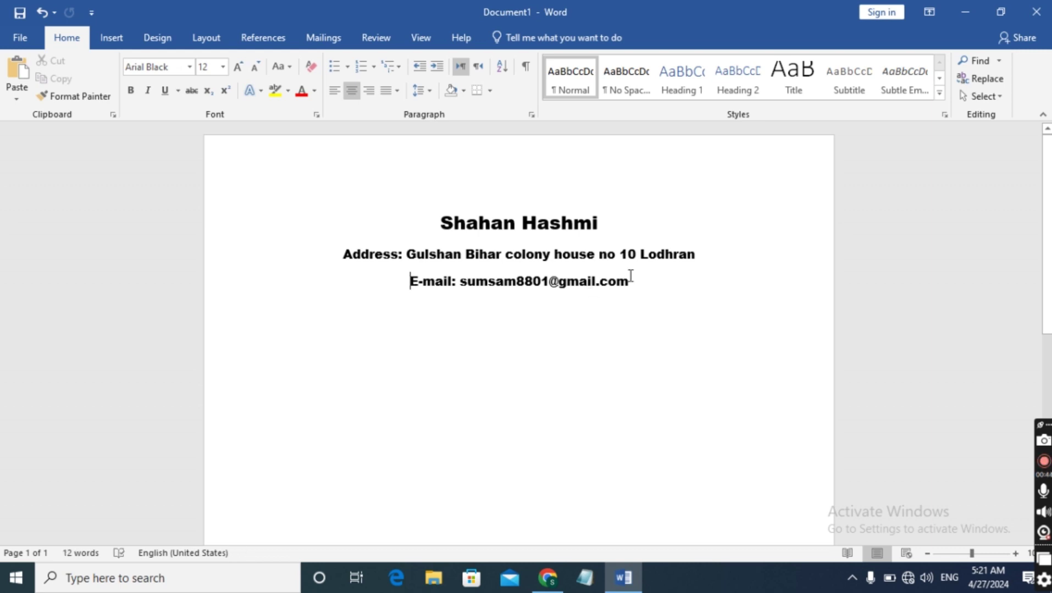
click(629, 282)
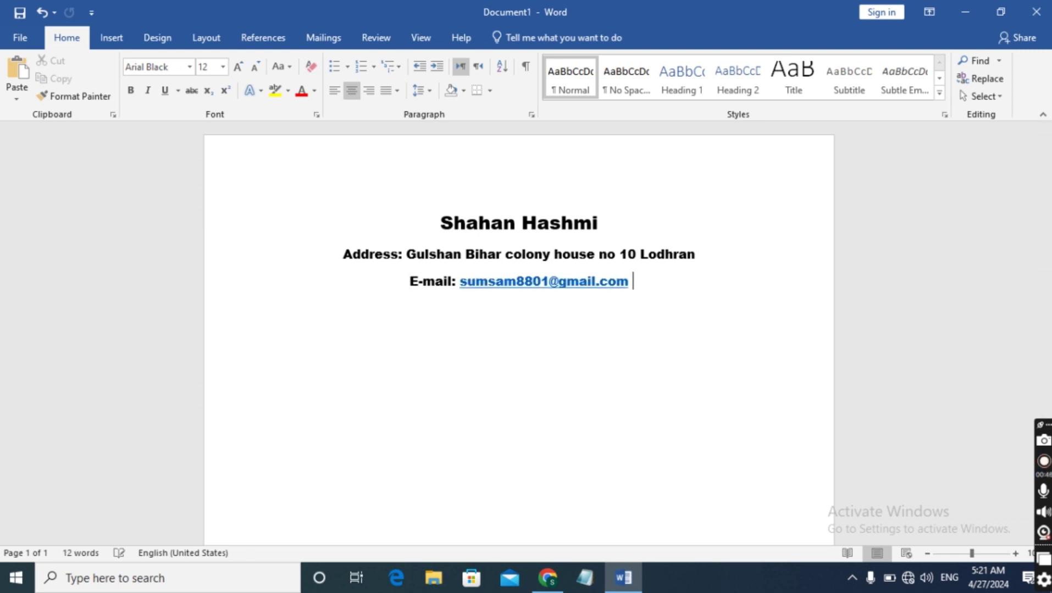
key(Return)
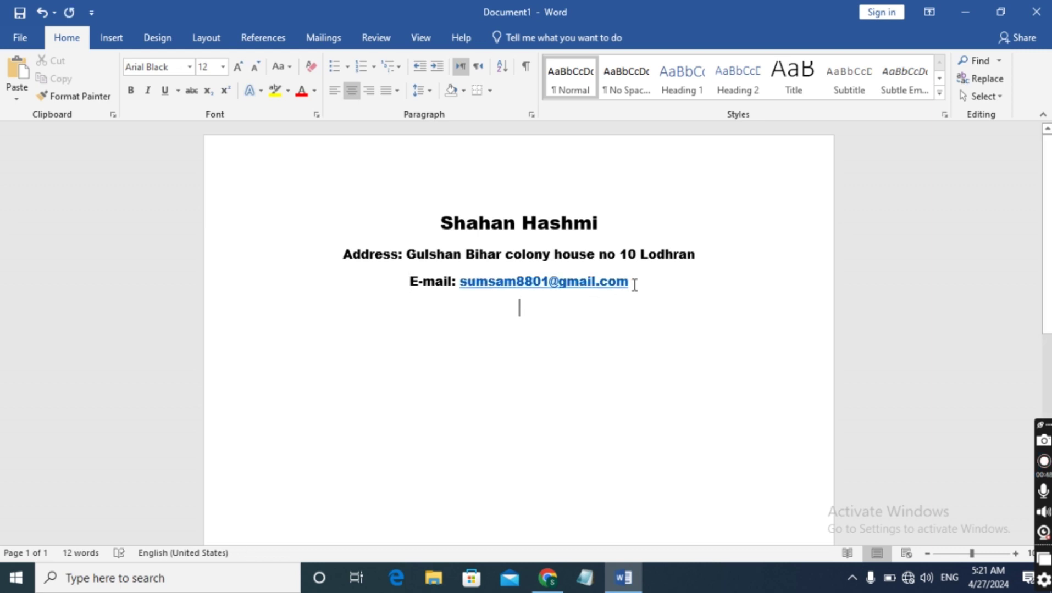
key(ctrl+v)
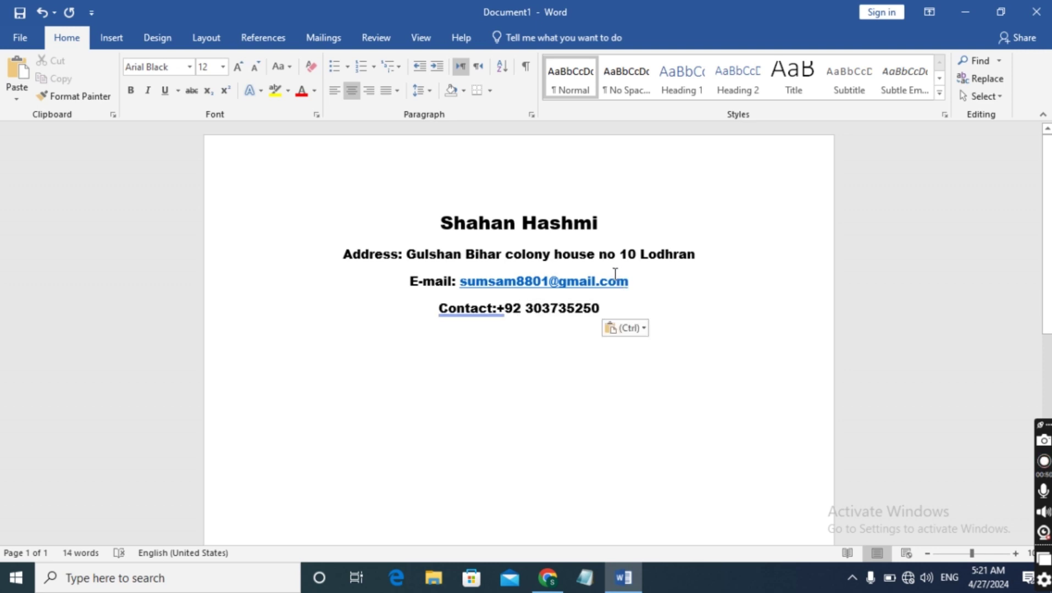
click(499, 308)
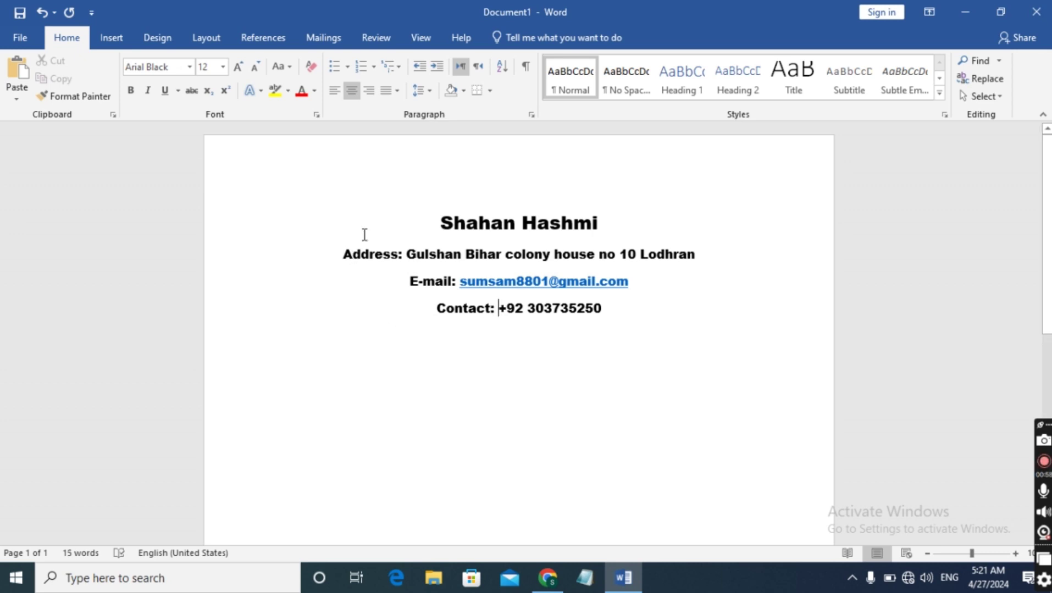
click(441, 223)
Remove the space after the address and name paragraphs
drag(709, 253, 342, 254)
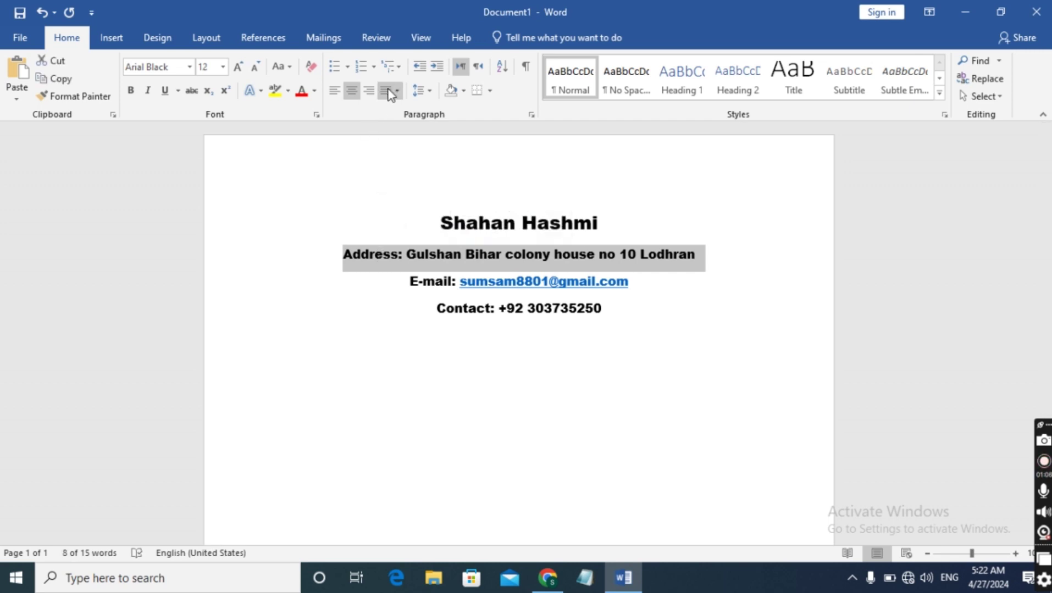
click(429, 90)
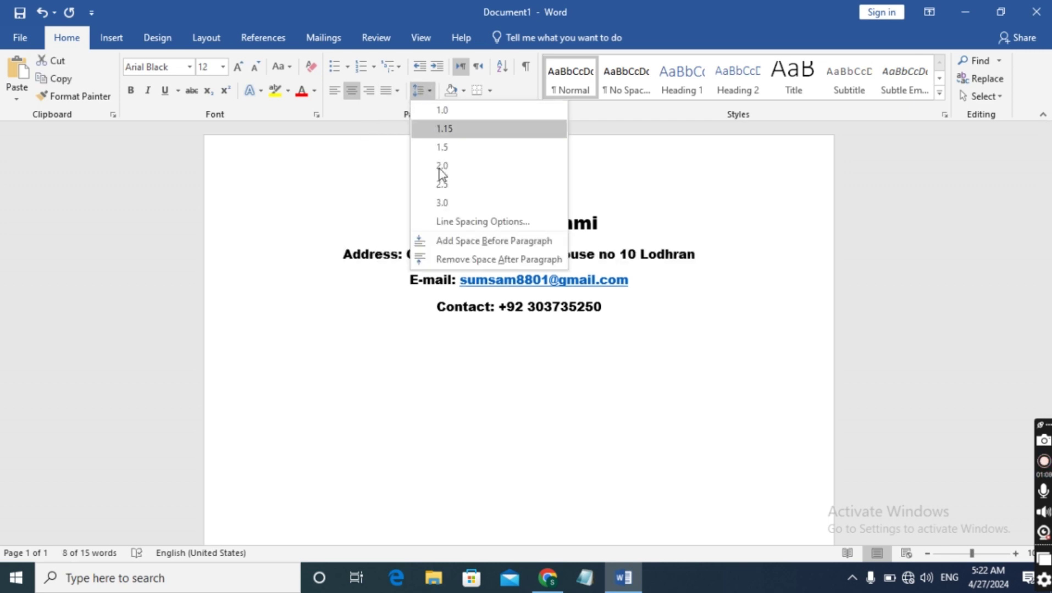
click(481, 259)
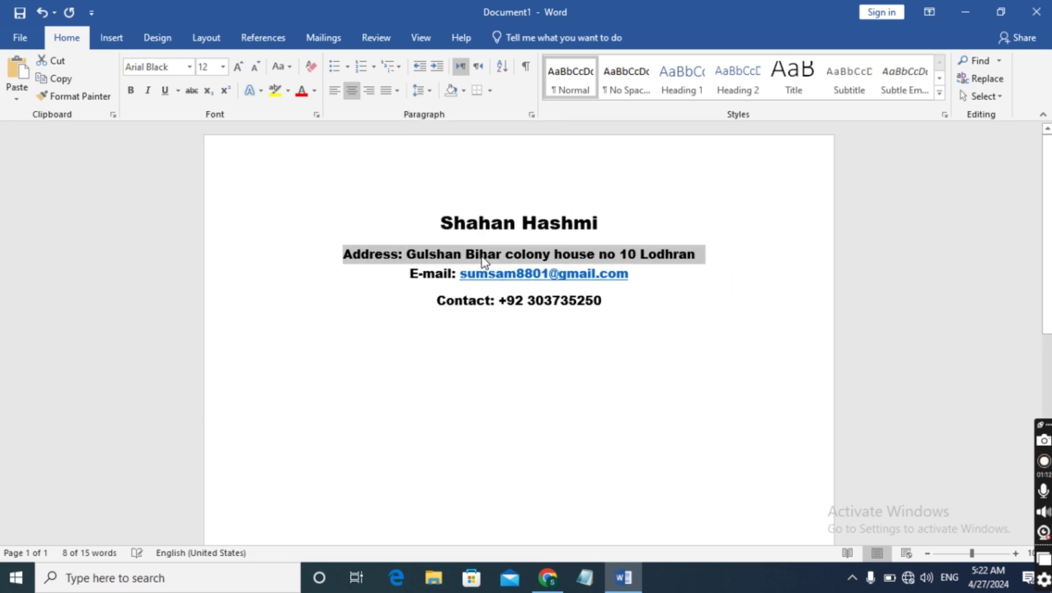
click(381, 326)
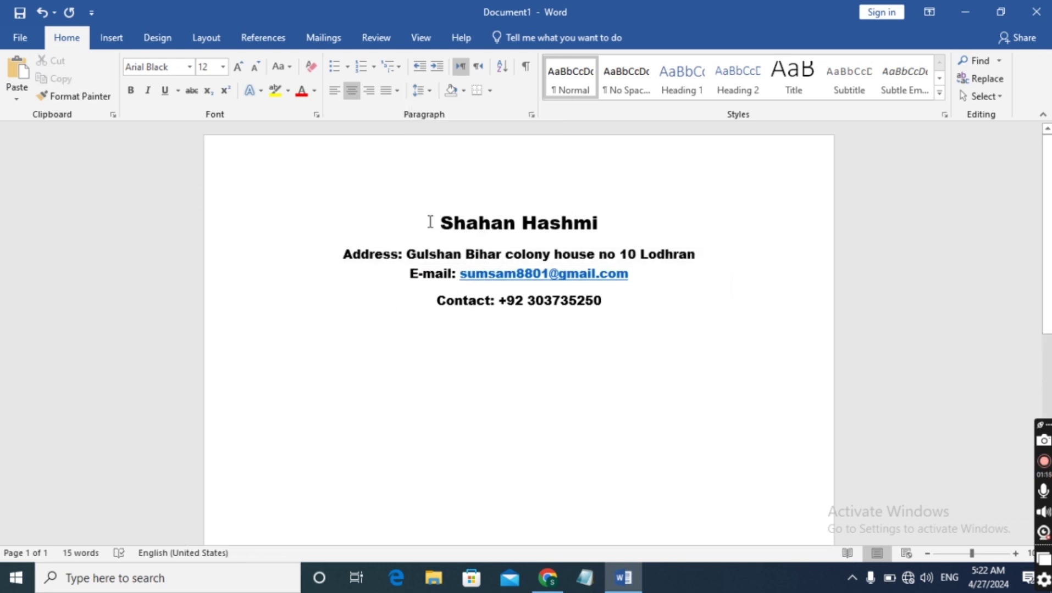
drag(603, 218, 439, 223)
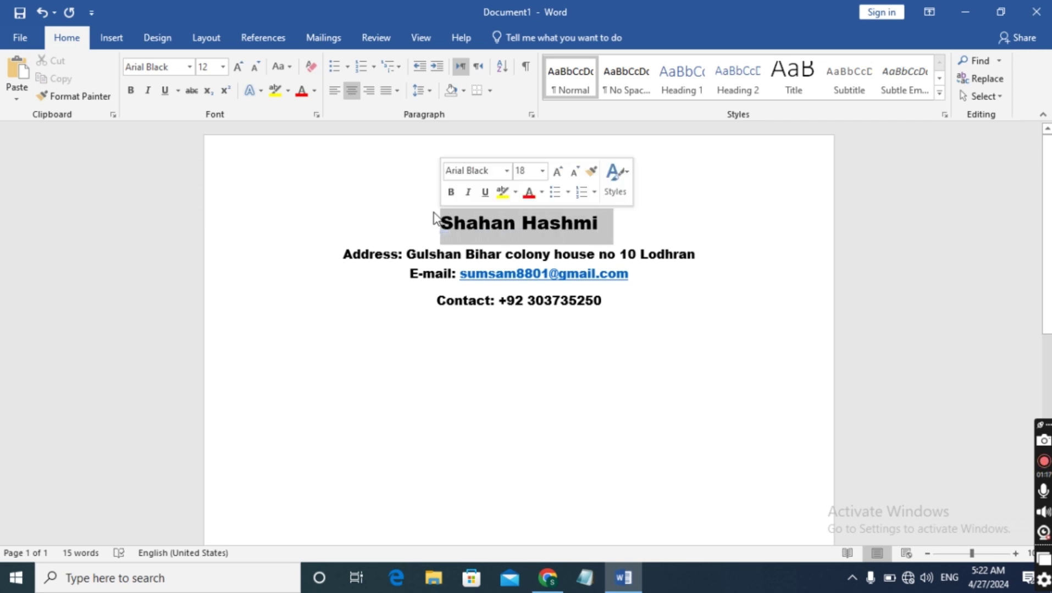
click(428, 91)
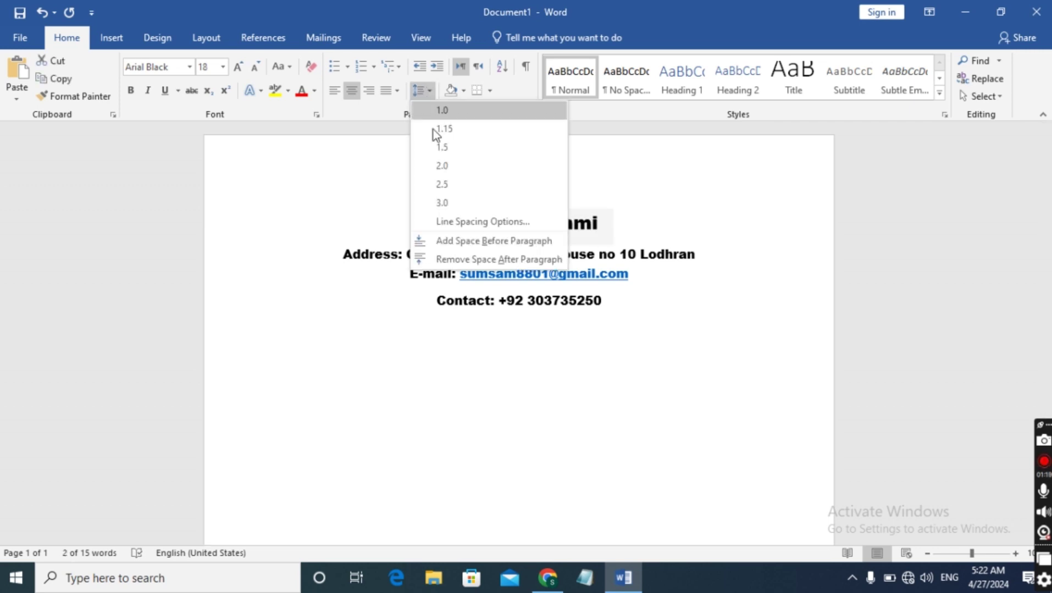
click(468, 255)
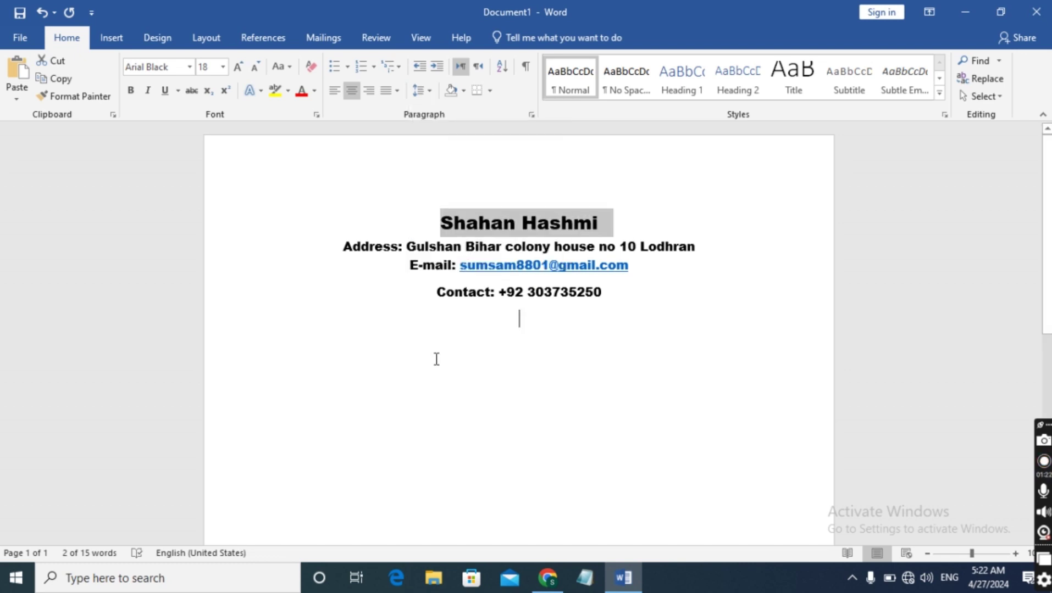
click(473, 263)
Remove the space after the contact and e-mail paragraphs
drag(437, 294, 575, 305)
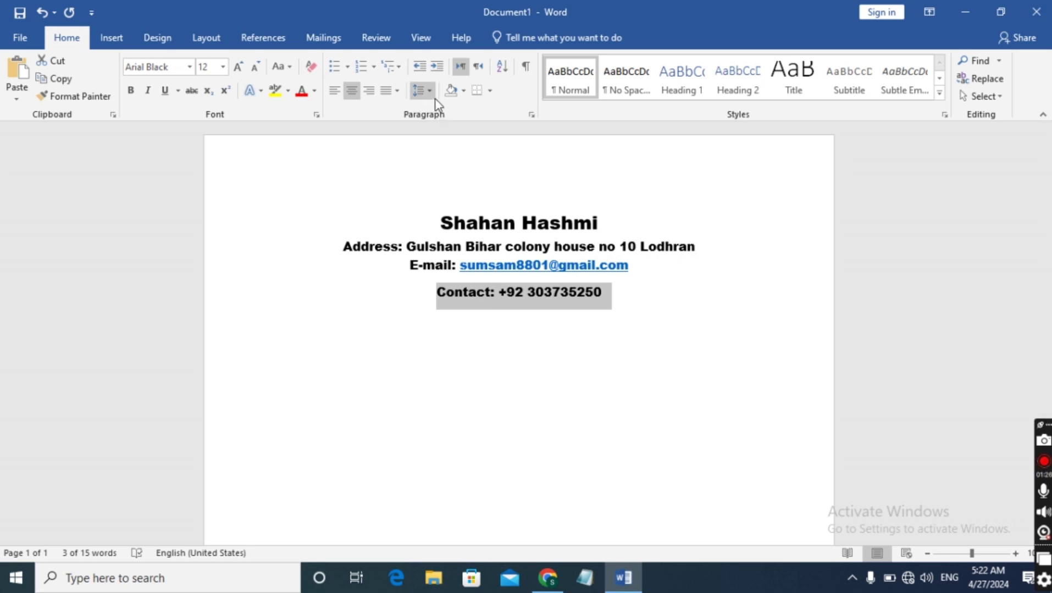
click(422, 90)
click(469, 260)
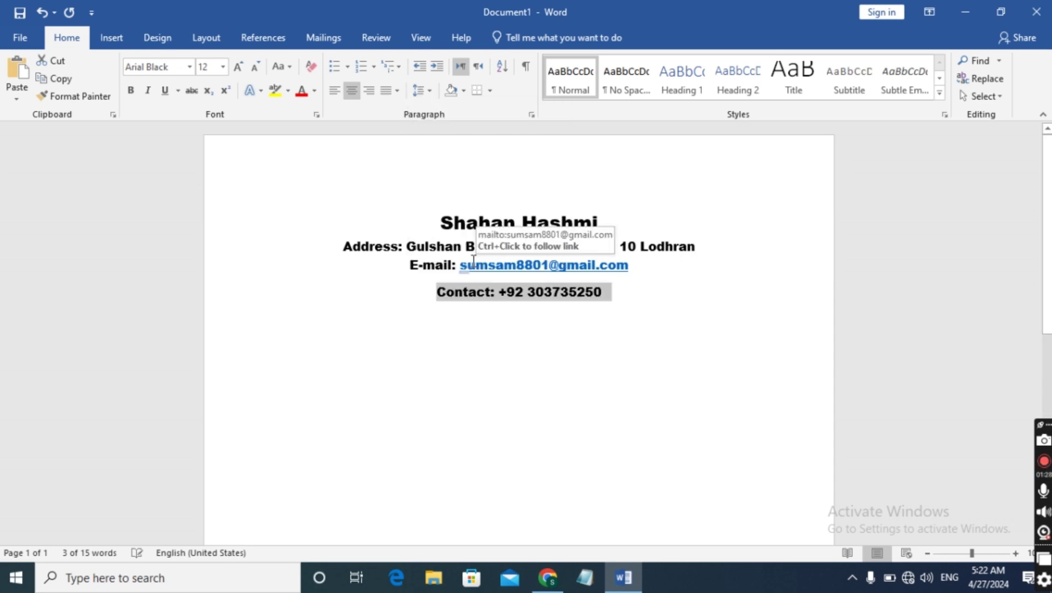
click(466, 365)
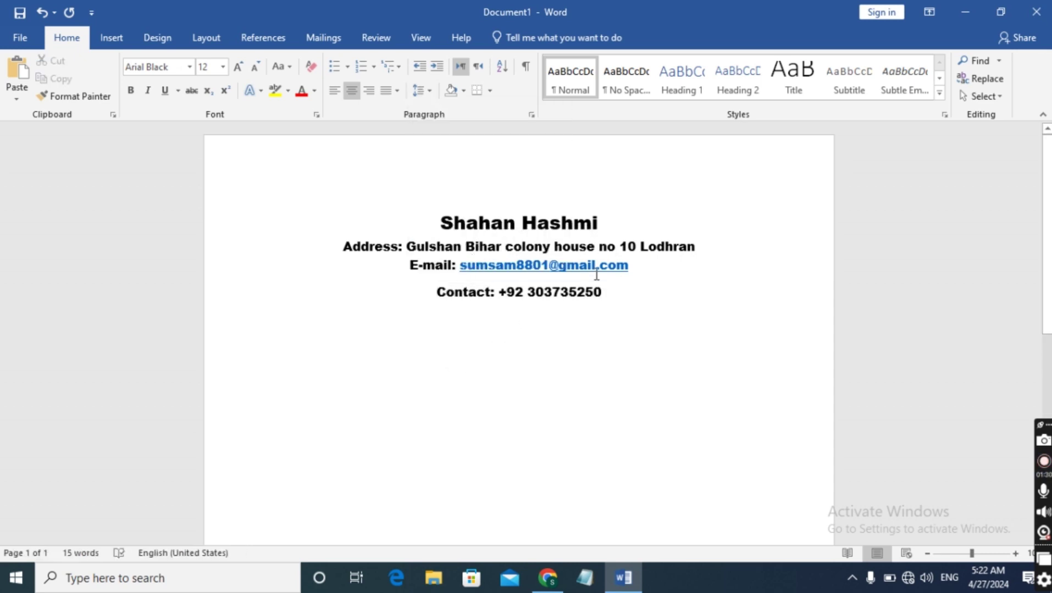
drag(402, 267, 628, 270)
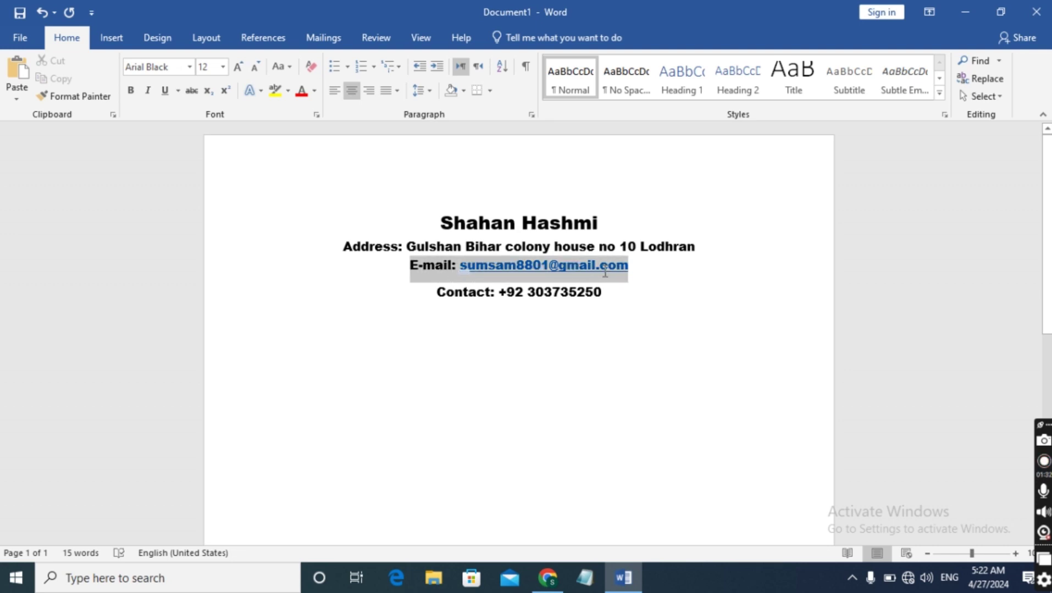
click(432, 91)
click(468, 259)
click(503, 368)
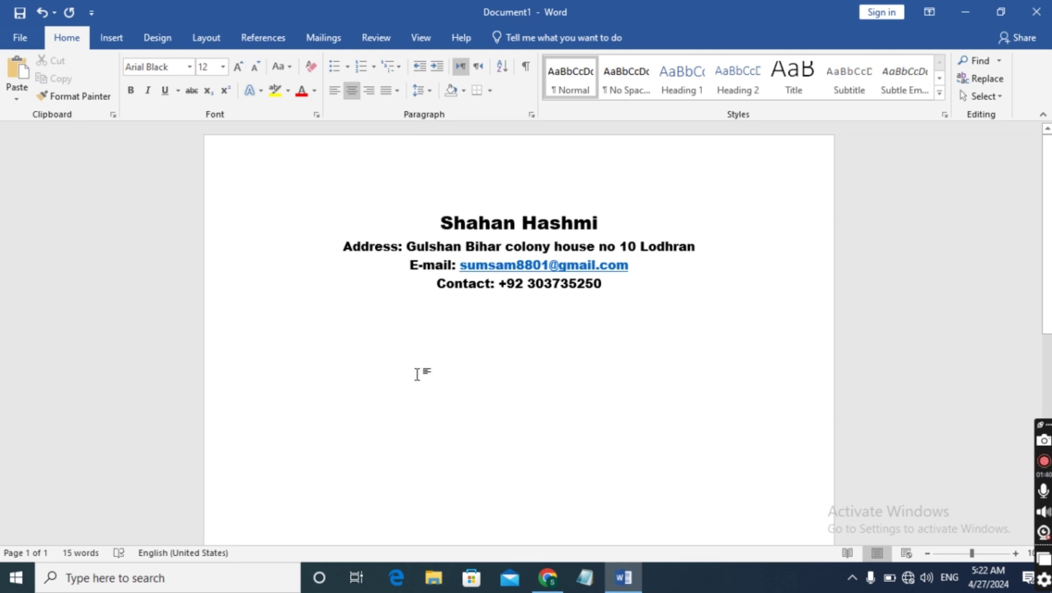
Start a left-aligned Objective paragraph seeking a challenging position as a software engineer
key(Return)
click(334, 91)
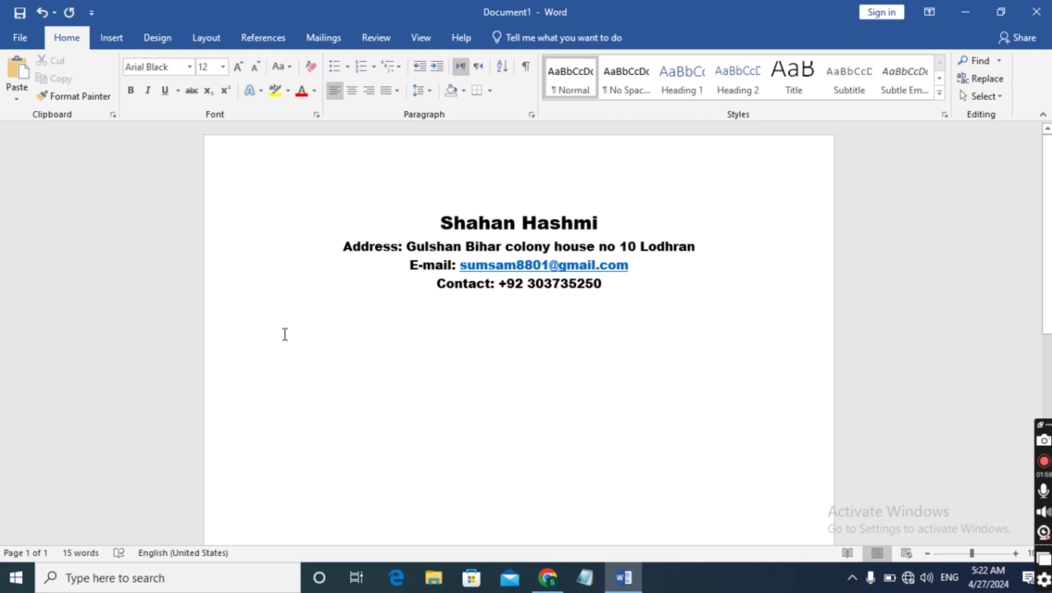
text(C)
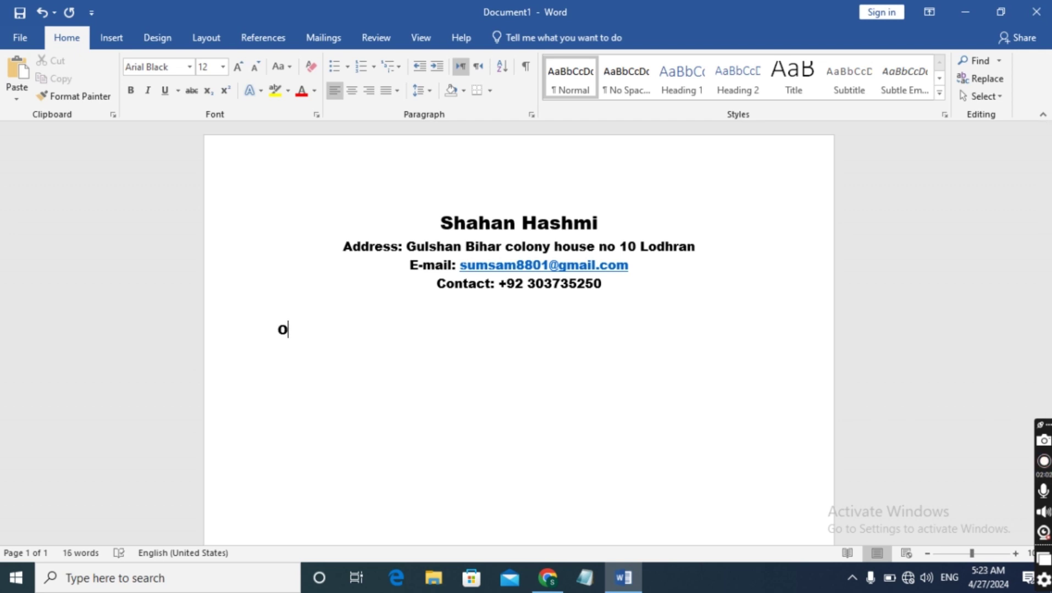
text(bjective)
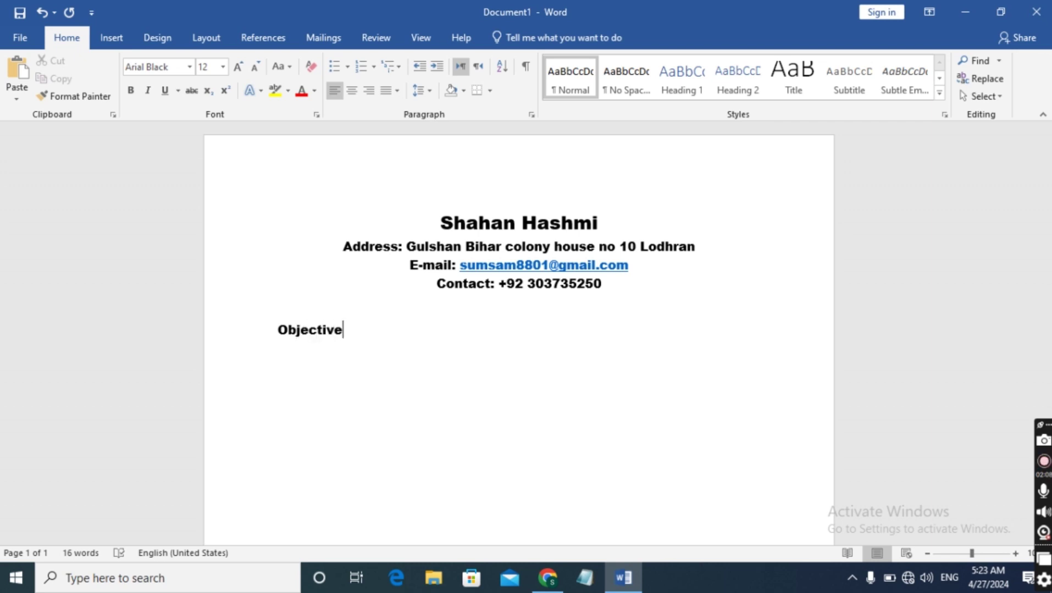
text(:)
text(TO Obt)
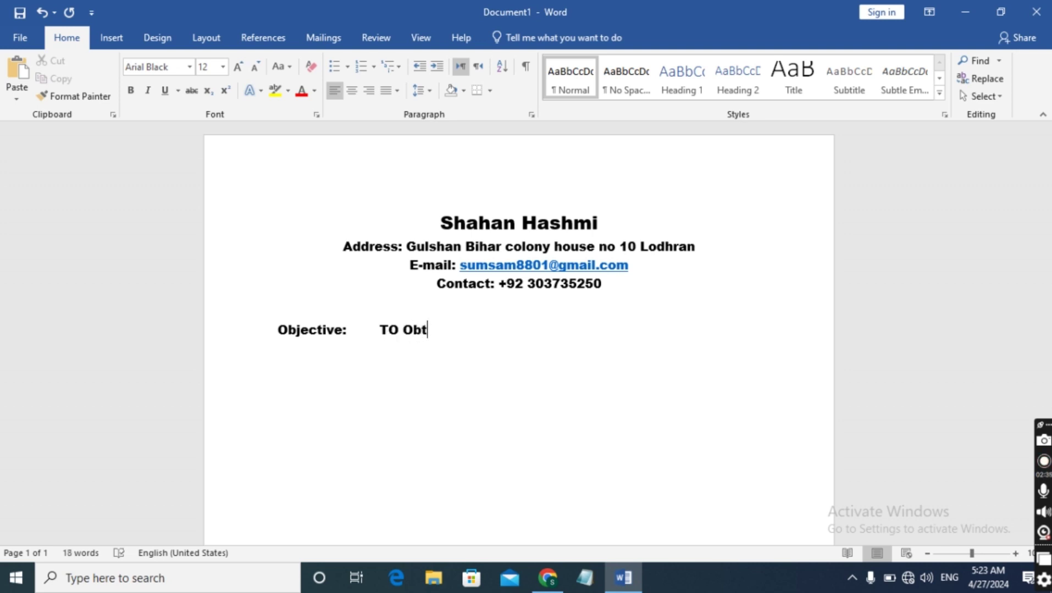
text(ain a chal)
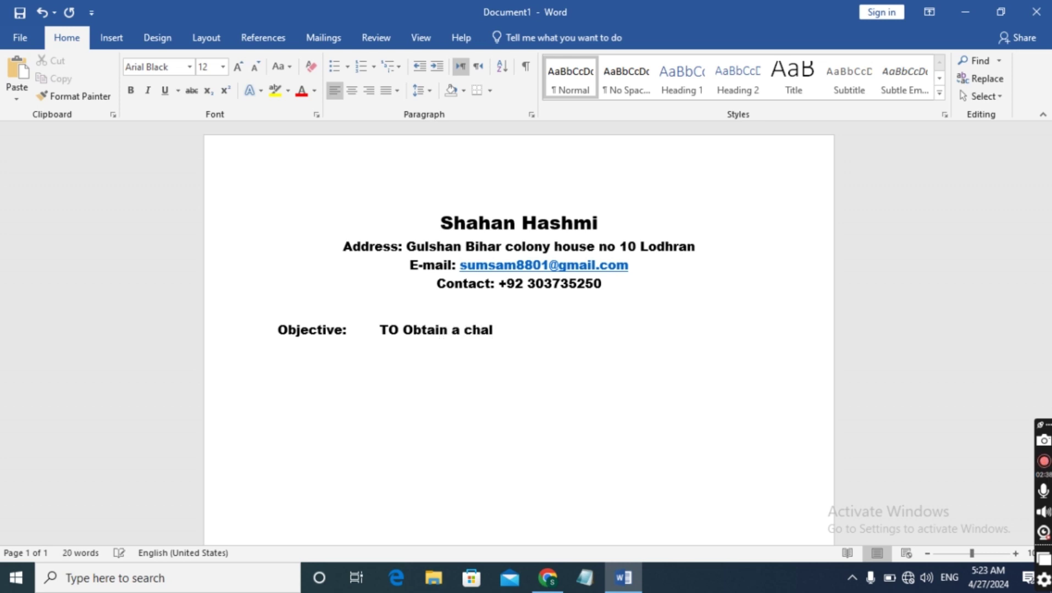
text(lenging)
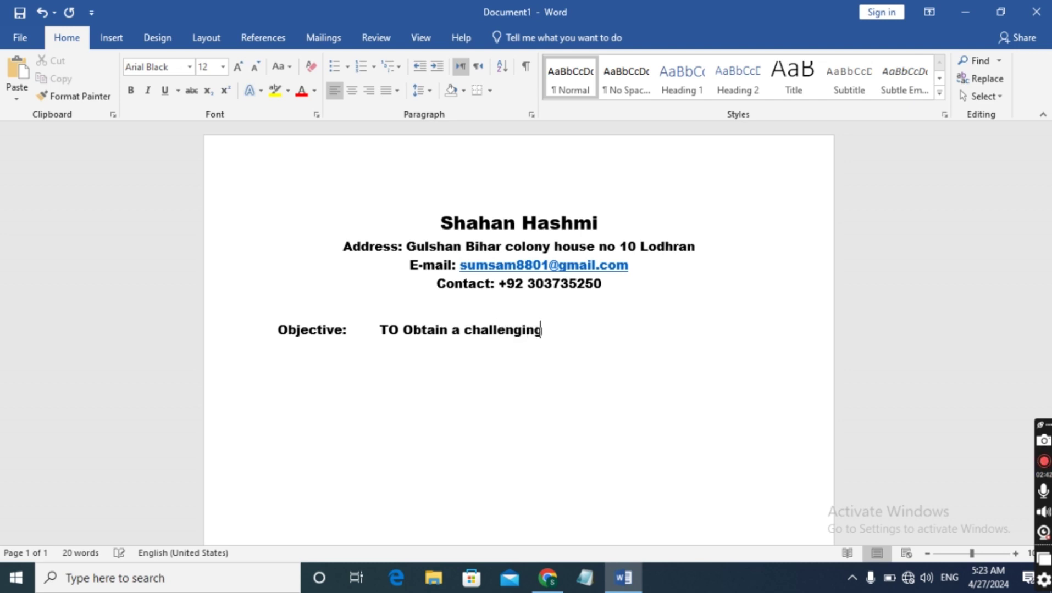
text( position )
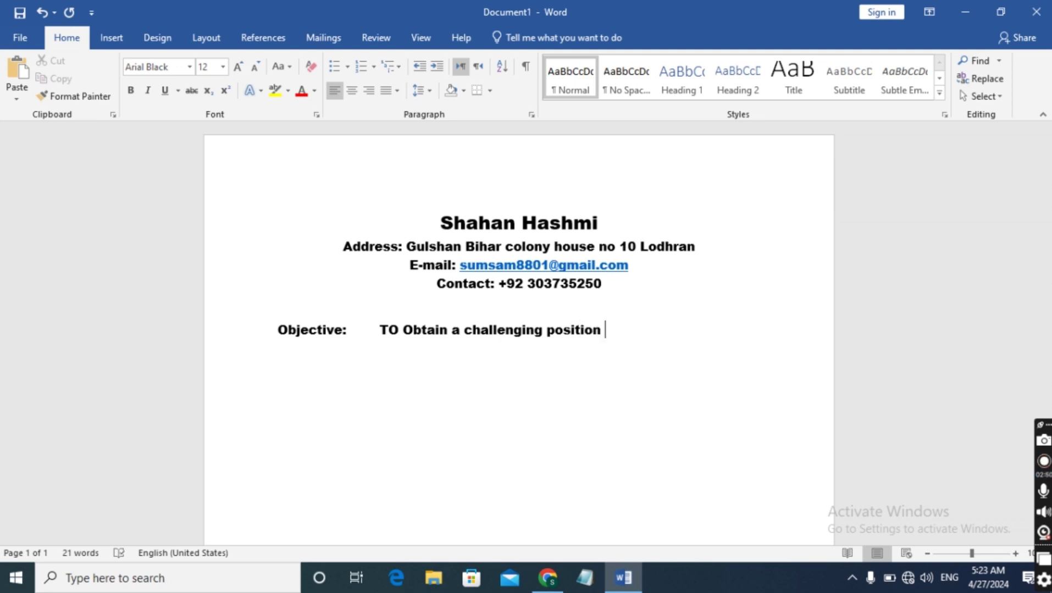
text(as a softwa)
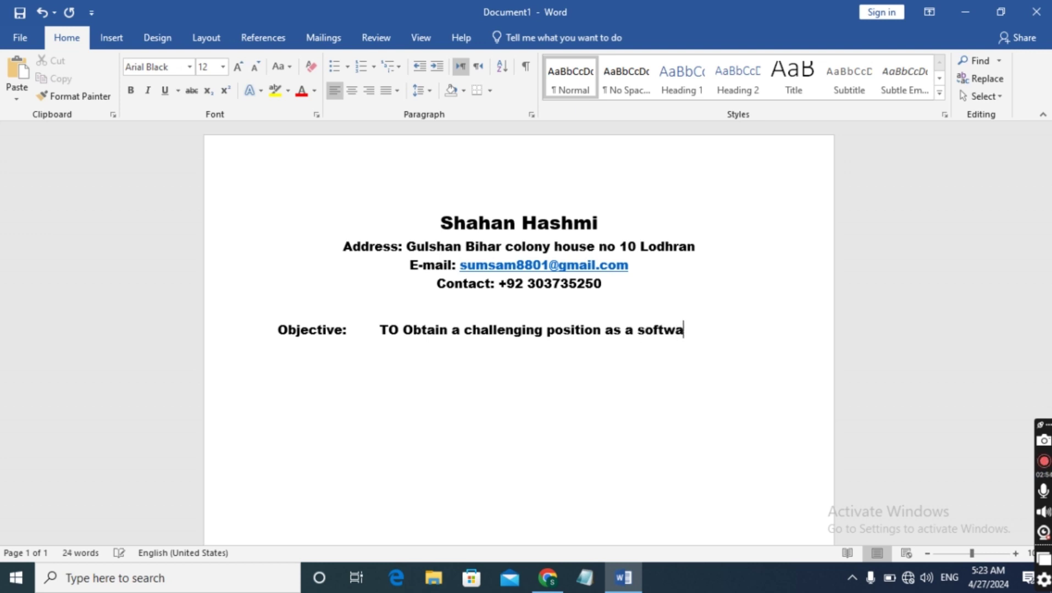
text(re enginer)
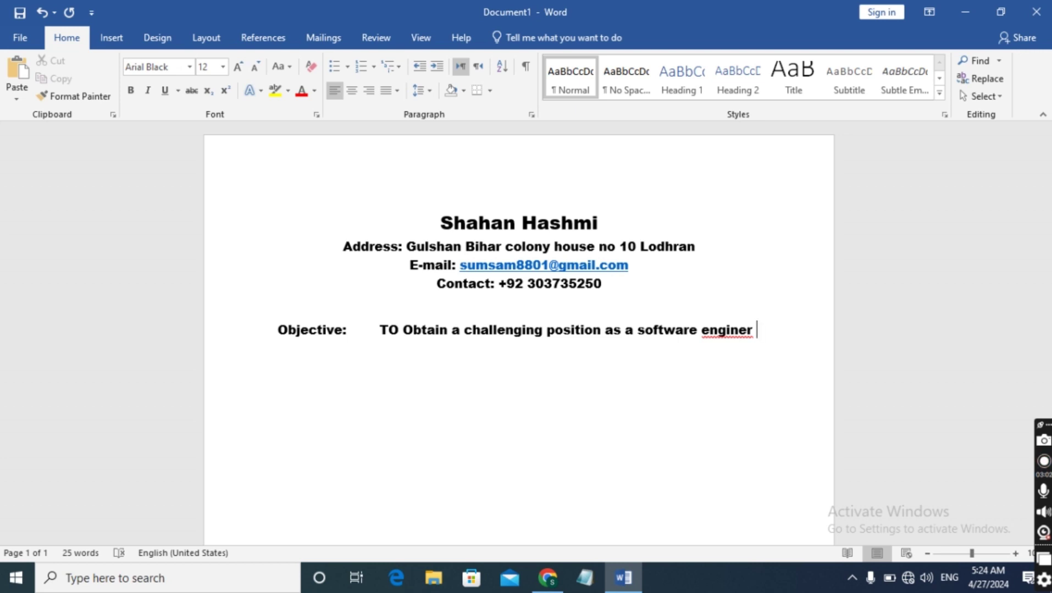
Correct 'enginer' to 'engineer' and finish the sentence with '…to contributes to innovative projects.'
key(Left)
key(Left)
text(e)
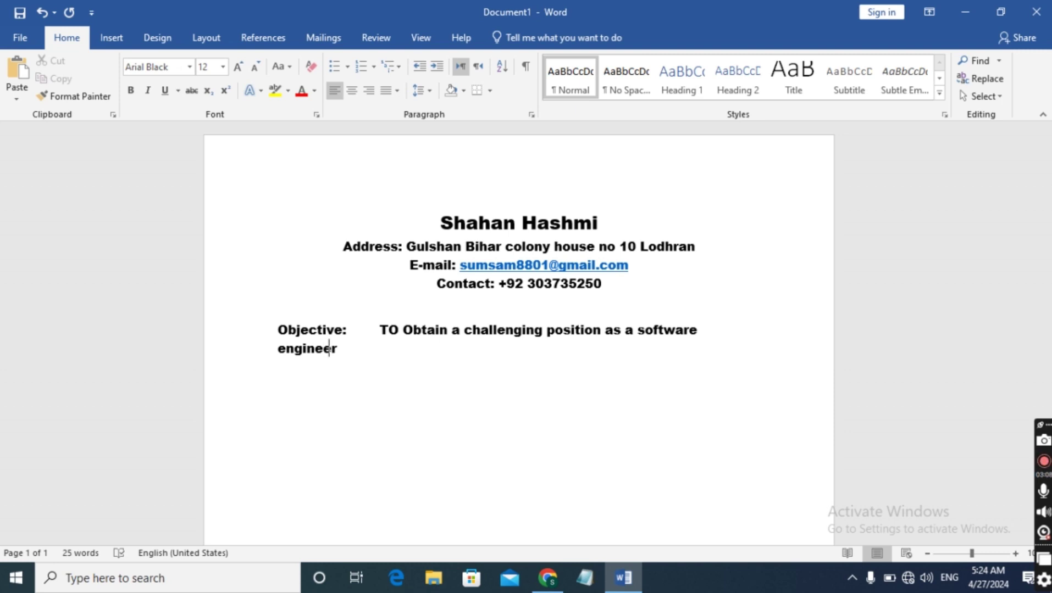
click(337, 348)
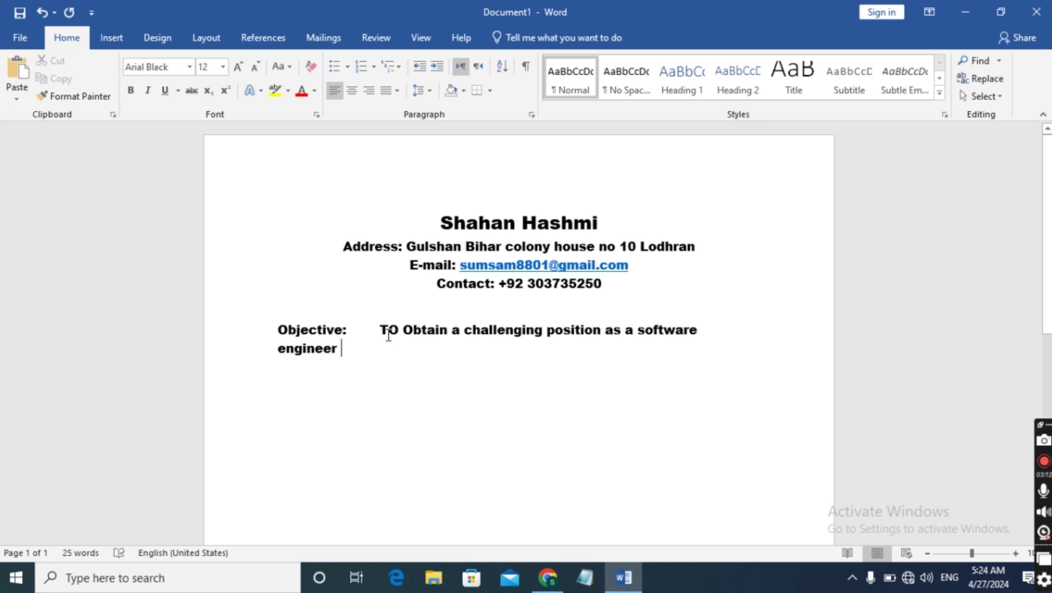
text(whe)
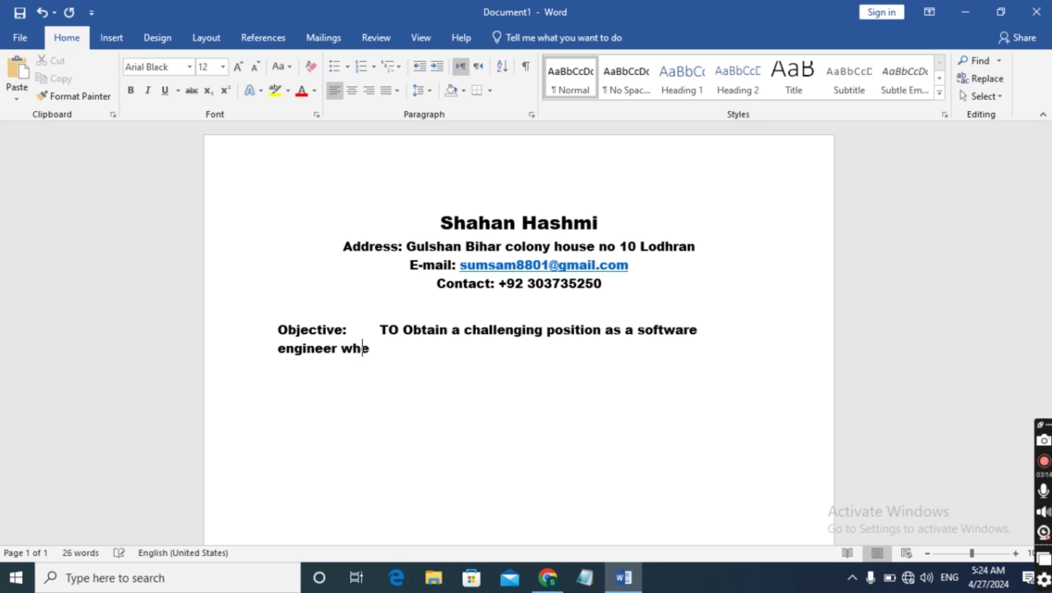
text(re I can)
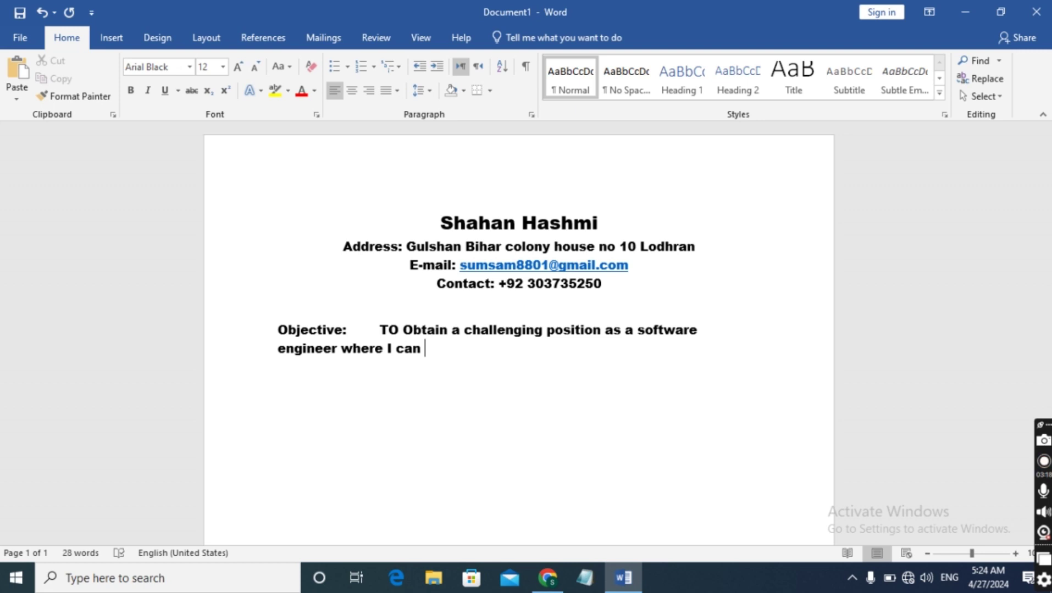
text( utilizw)
key(BackSpace)
text(e )
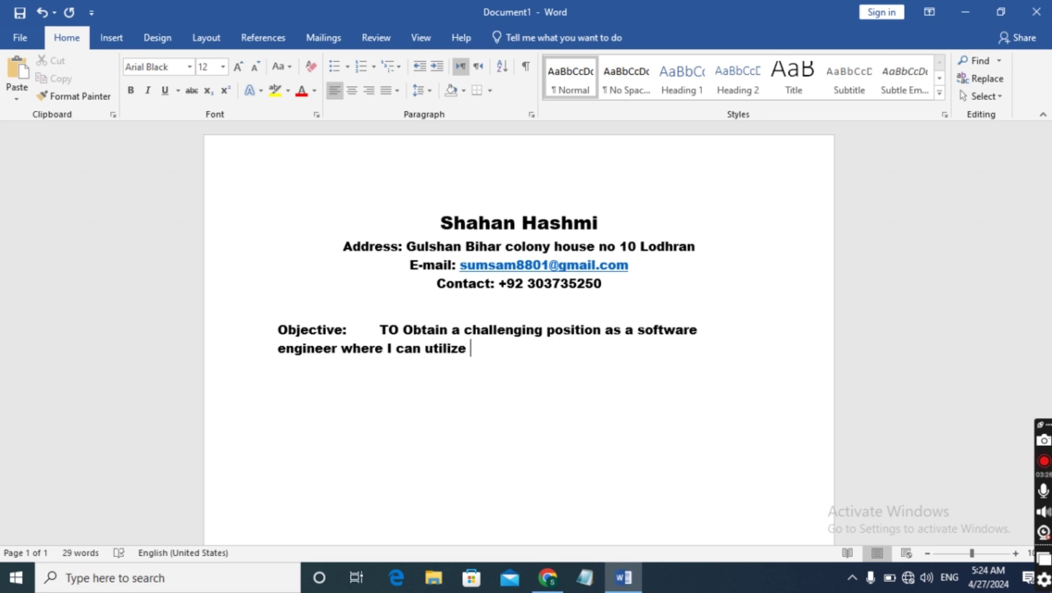
text(my s)
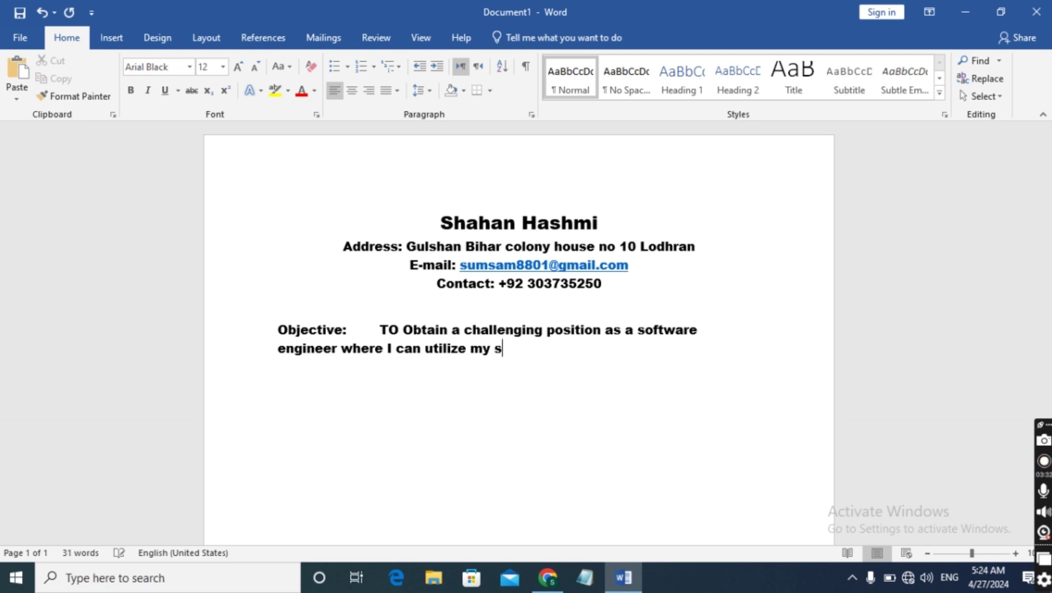
text(kill and ex)
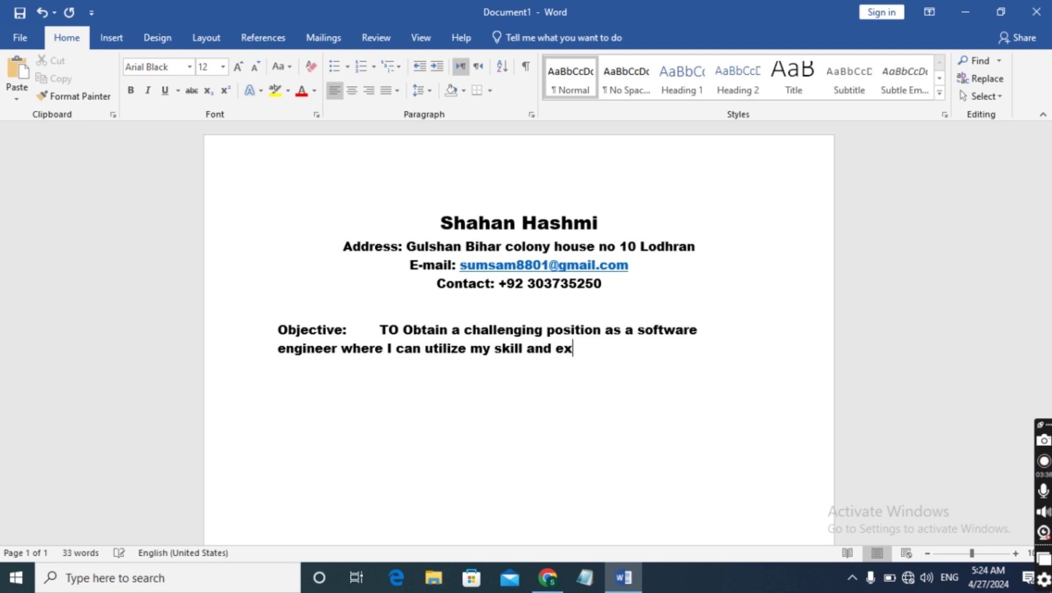
text(perience )
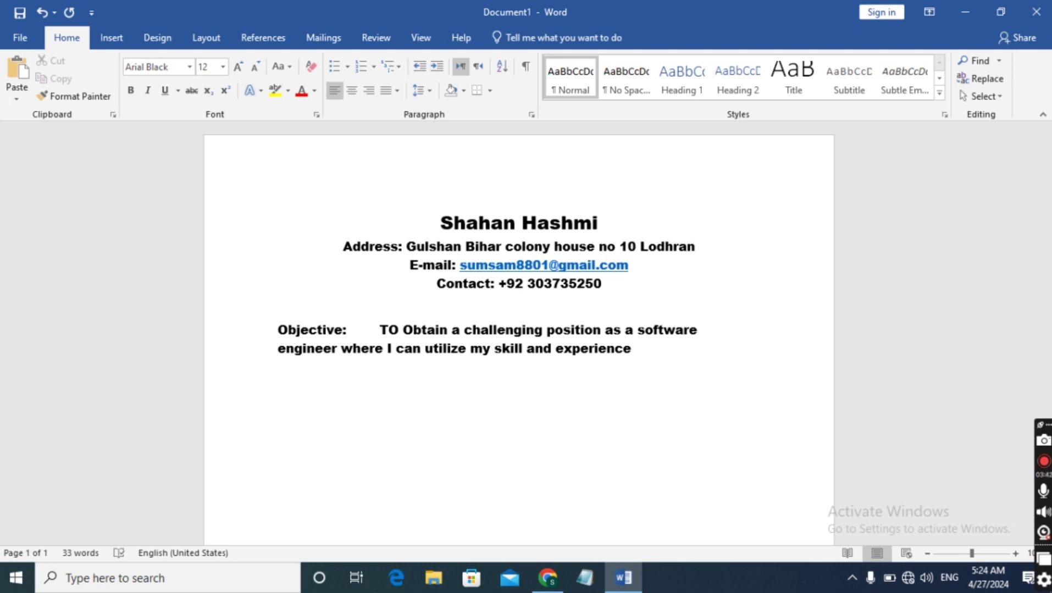
text(to cont)
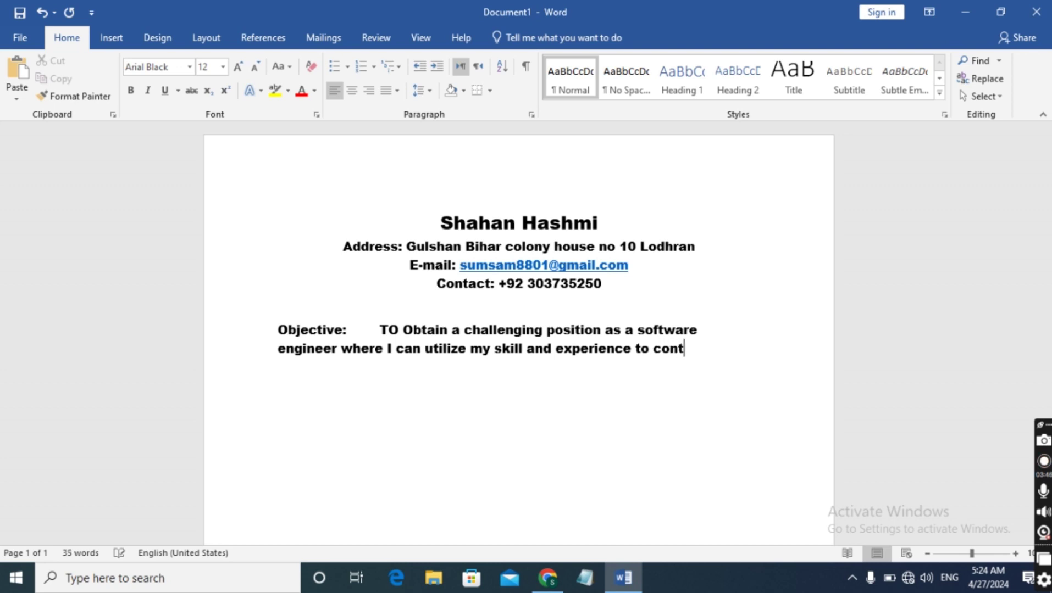
text(ribur)
key(BackSpace)
text(tes )
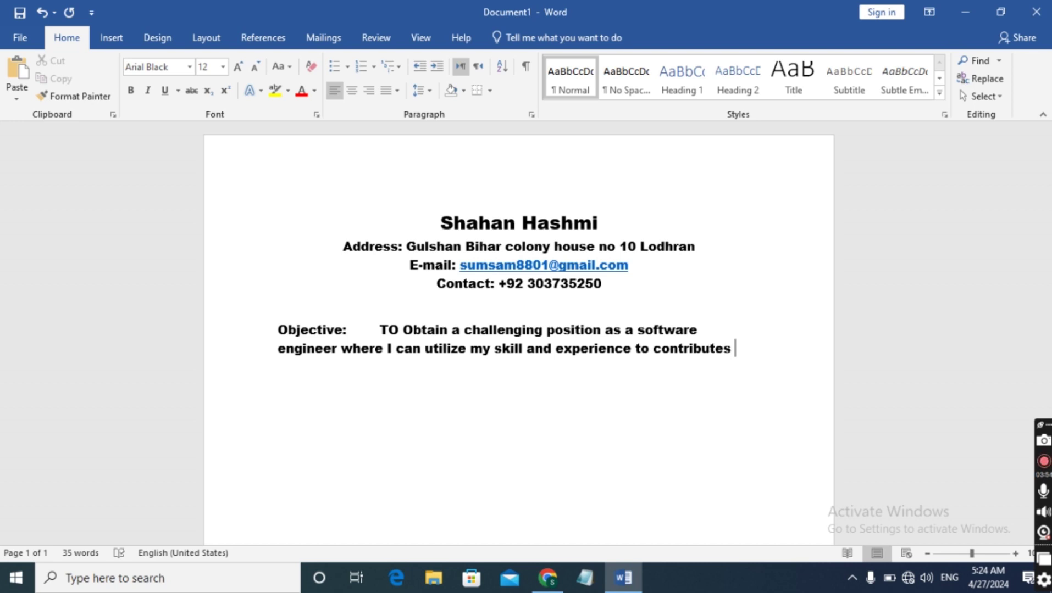
text(to in)
text(nn)
text(ovit)
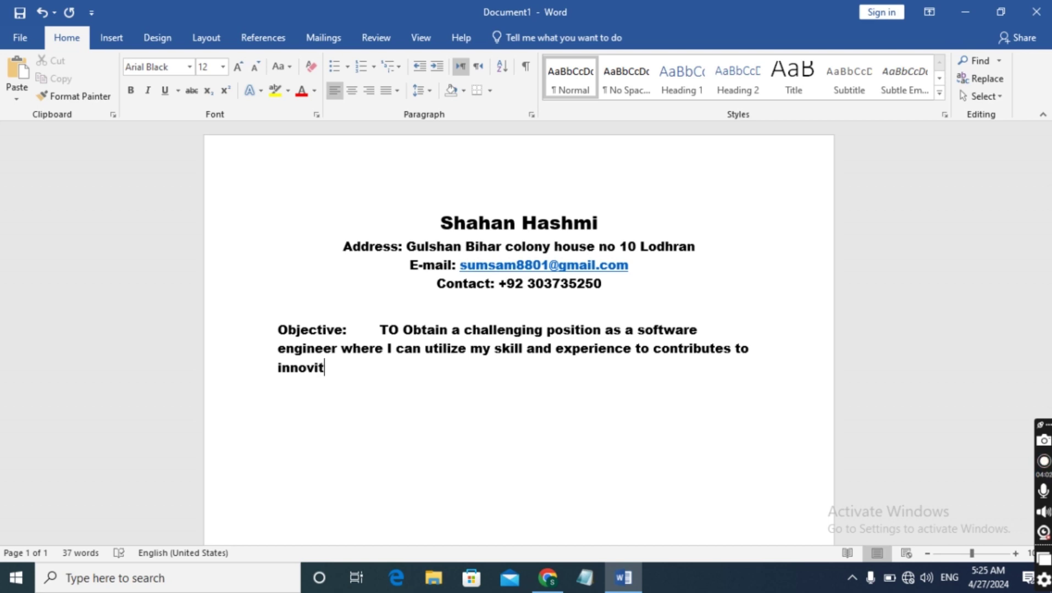
key(BackSpace)
key(BackSpace)
text(ative projec)
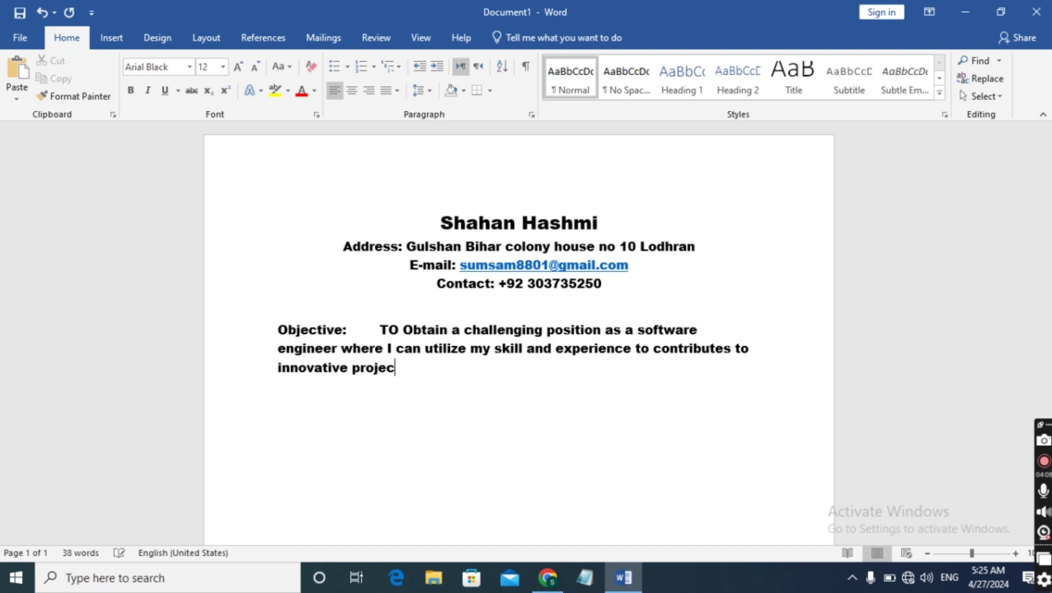
text(ts.)
Check the tutorial video in the browser, then return to the CV document
mouse_move(548, 578)
click(511, 528)
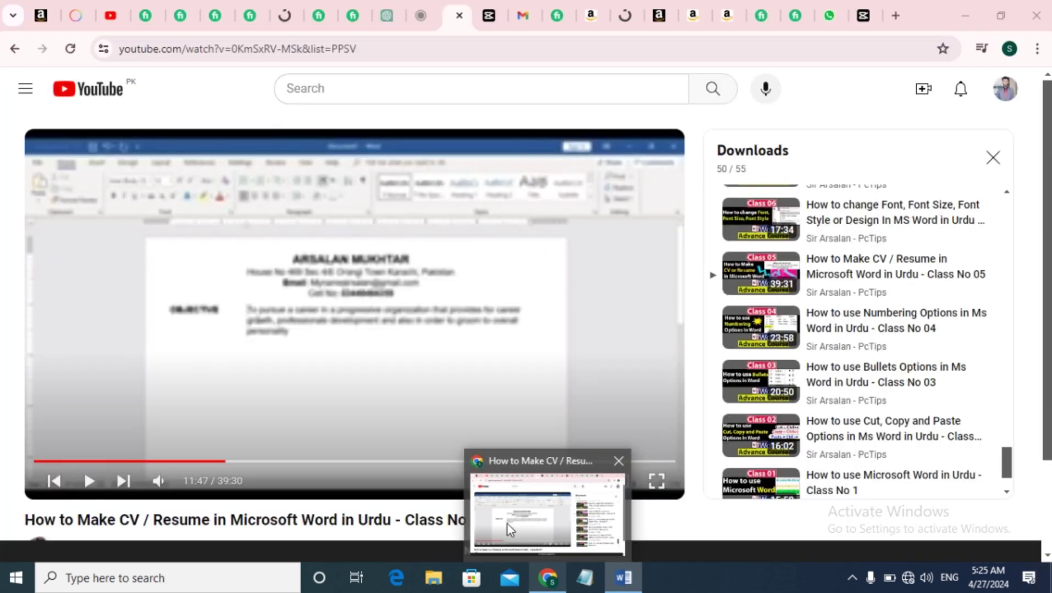
key(alt+Tab)
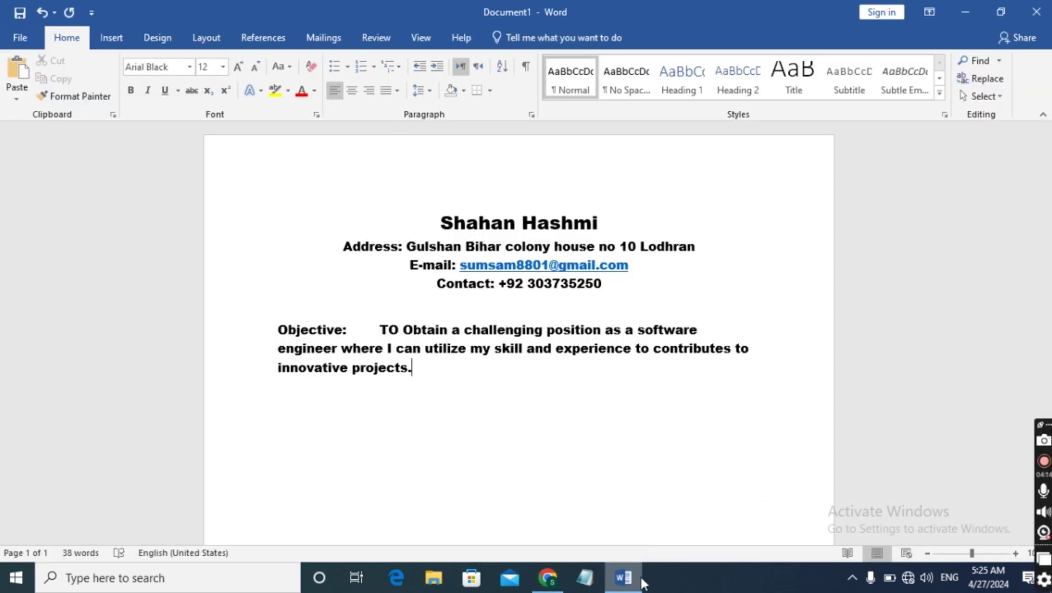
mouse_move(625, 579)
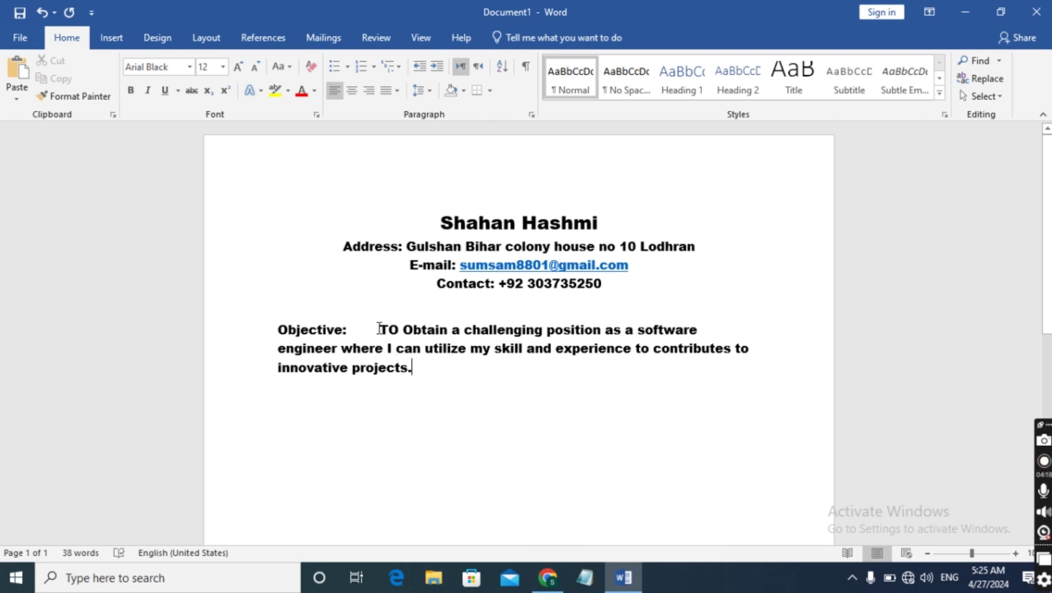
Set the objective sentence's font size to 11 pt
drag(378, 330, 415, 373)
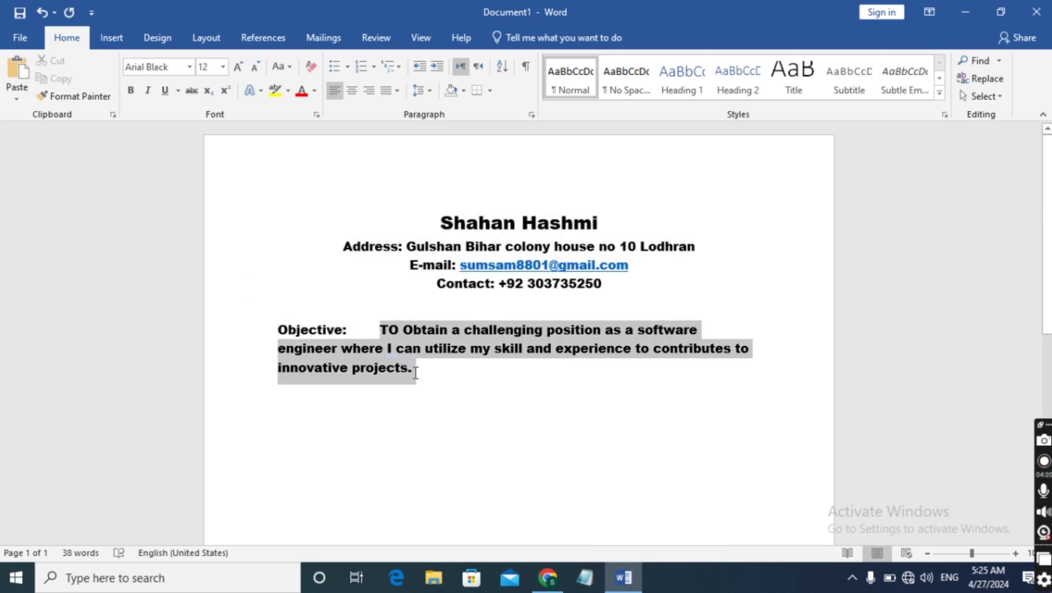
click(223, 67)
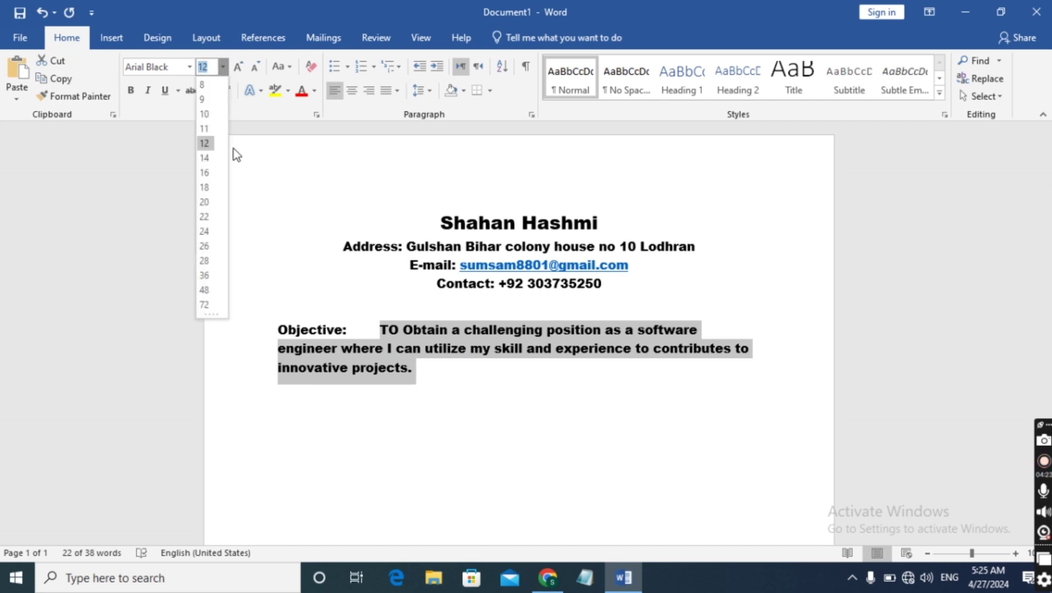
click(206, 128)
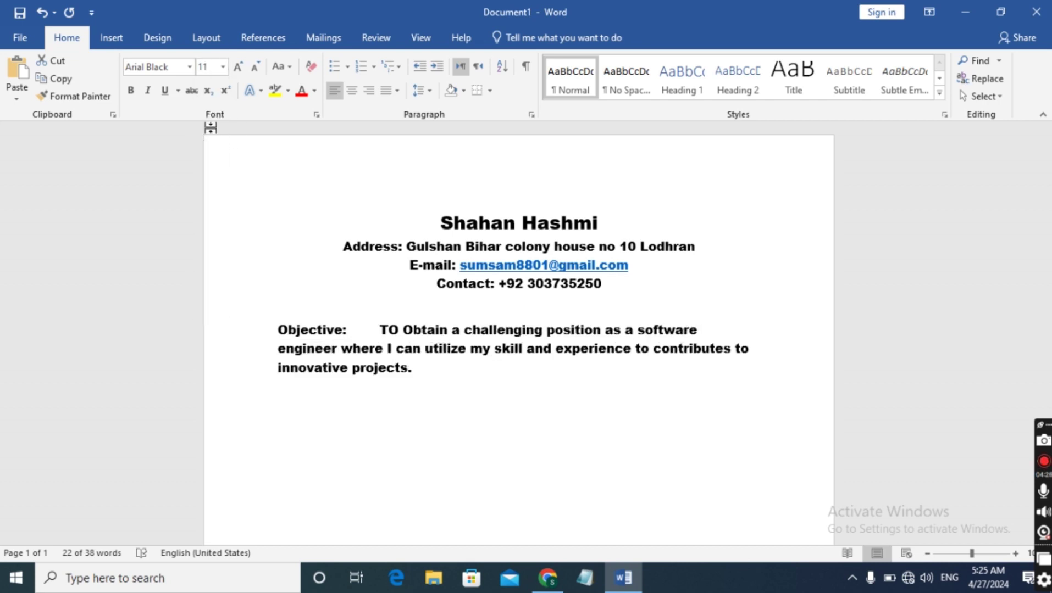
click(383, 418)
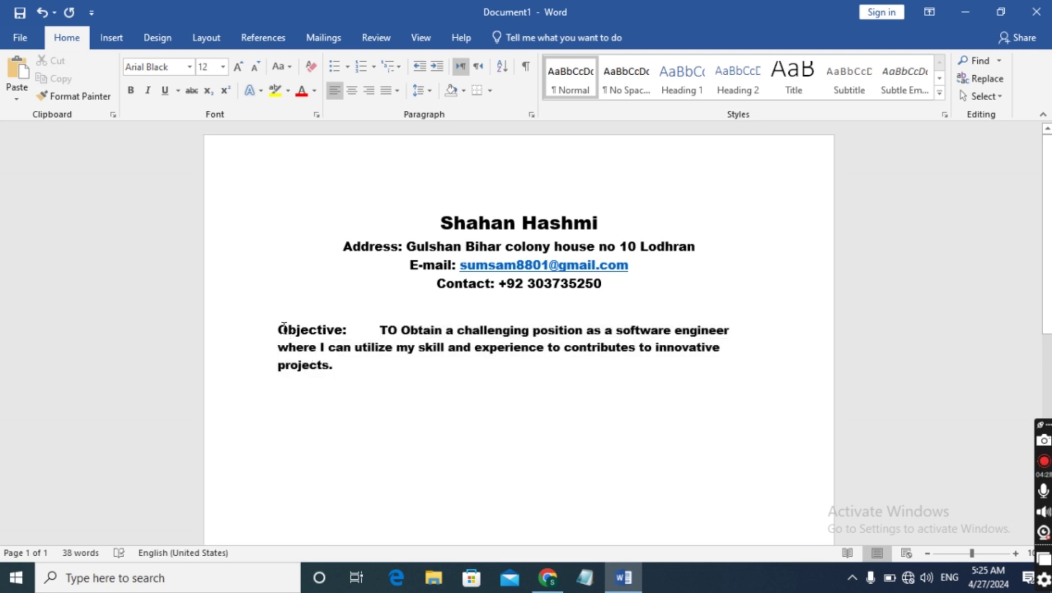
Enlarge the 'Objective:' label to 16 pt
drag(281, 328, 357, 338)
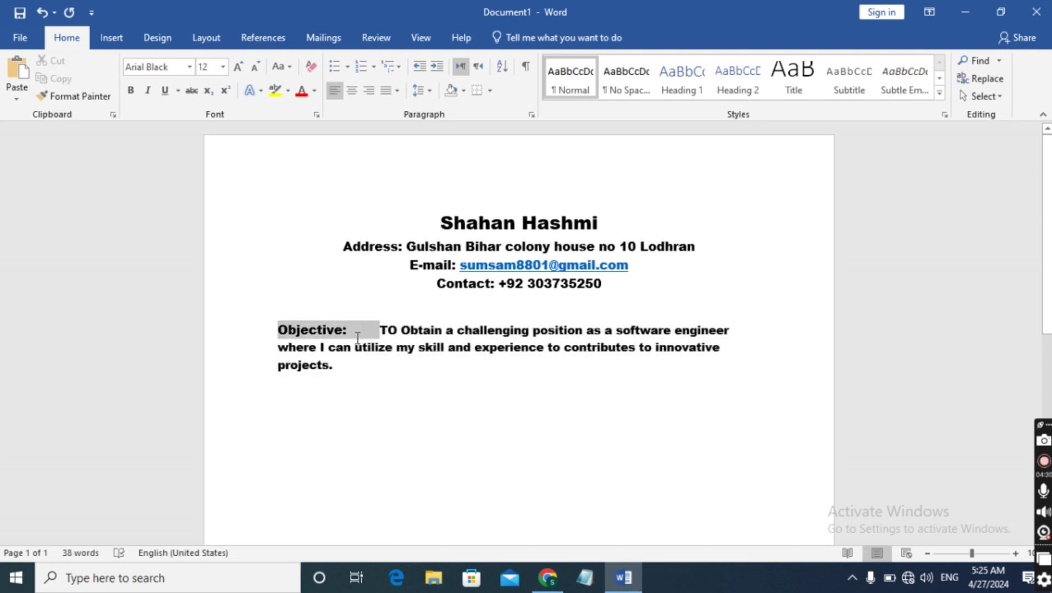
click(223, 66)
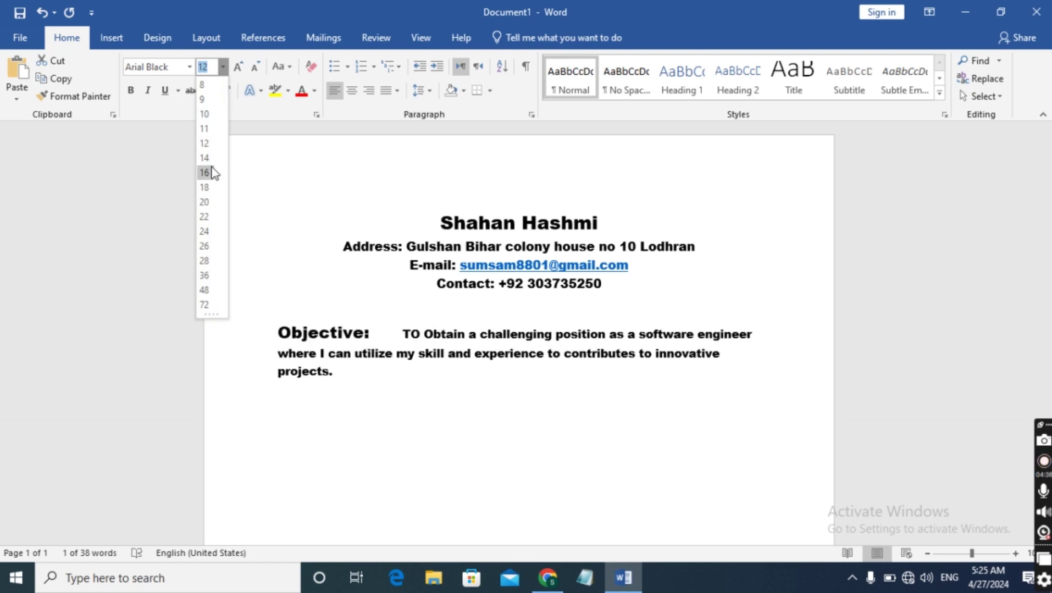
click(212, 174)
click(463, 427)
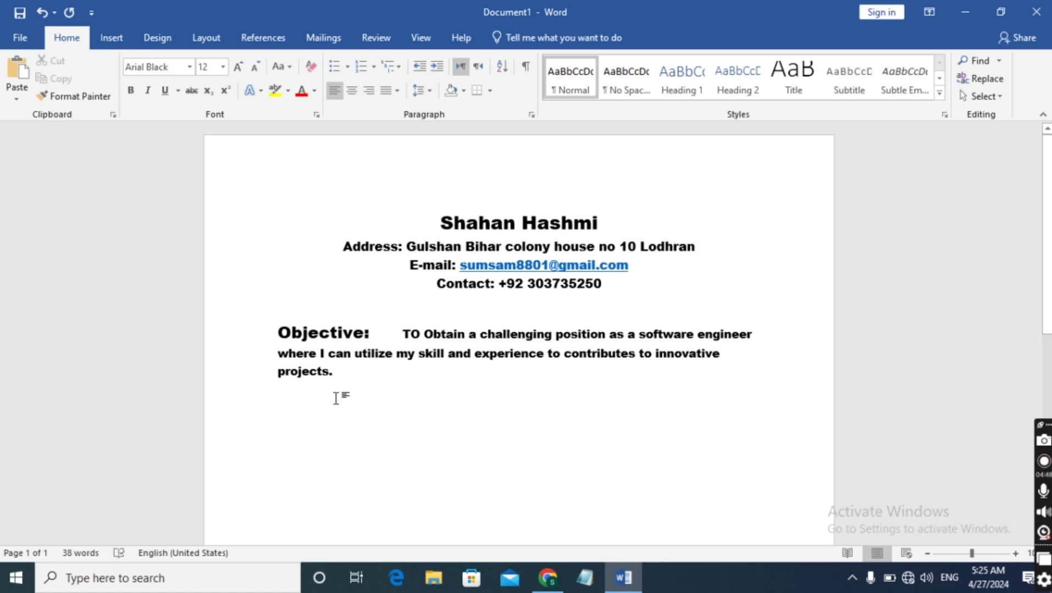
Add an 'Education:' heading under the Objective and begin the degree line beneath it
key(Return)
key(Return)
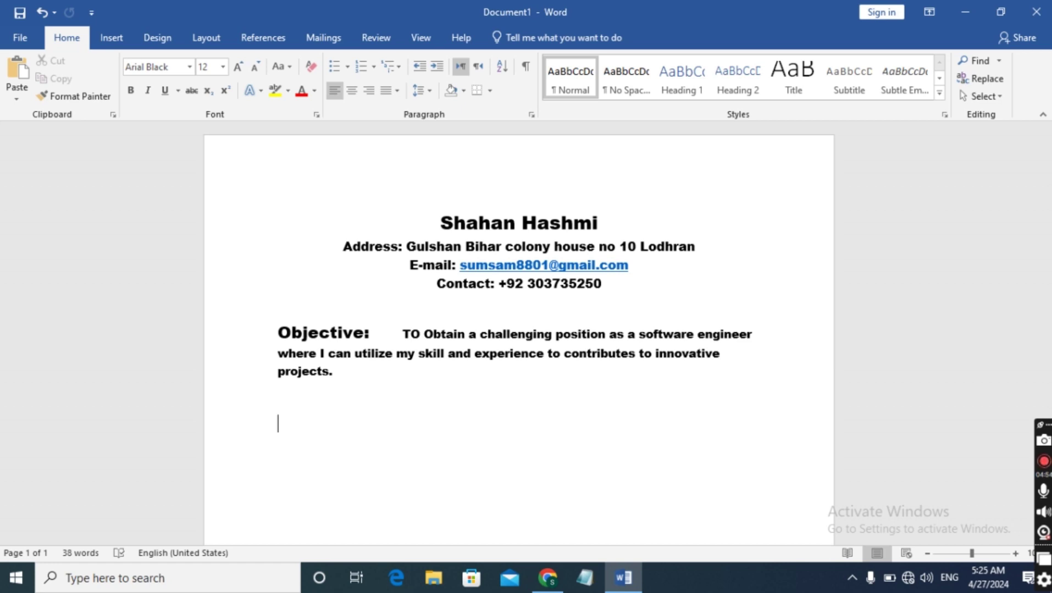
text(Educt)
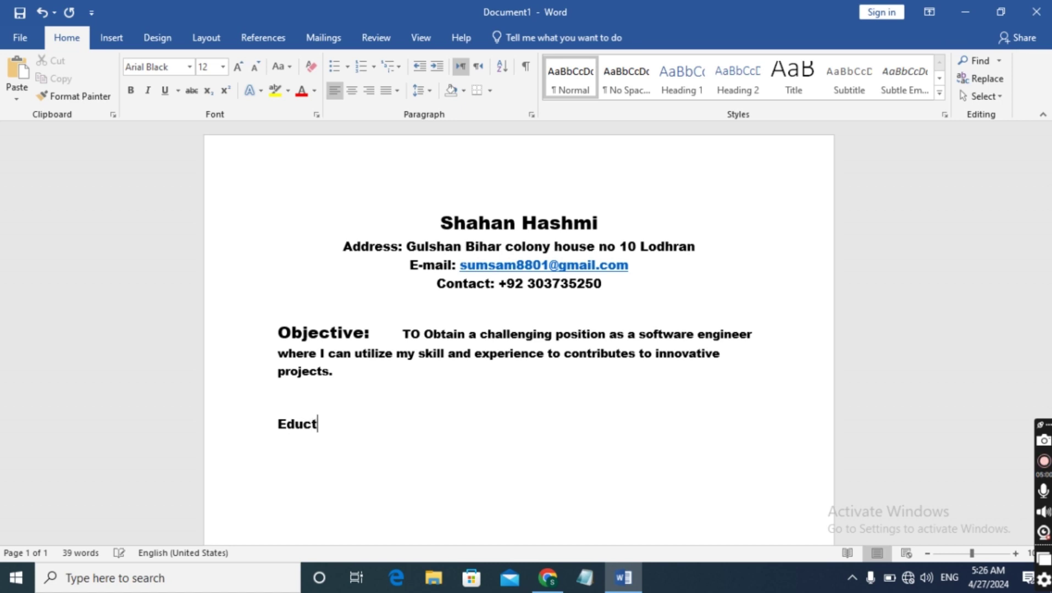
text(ion:)
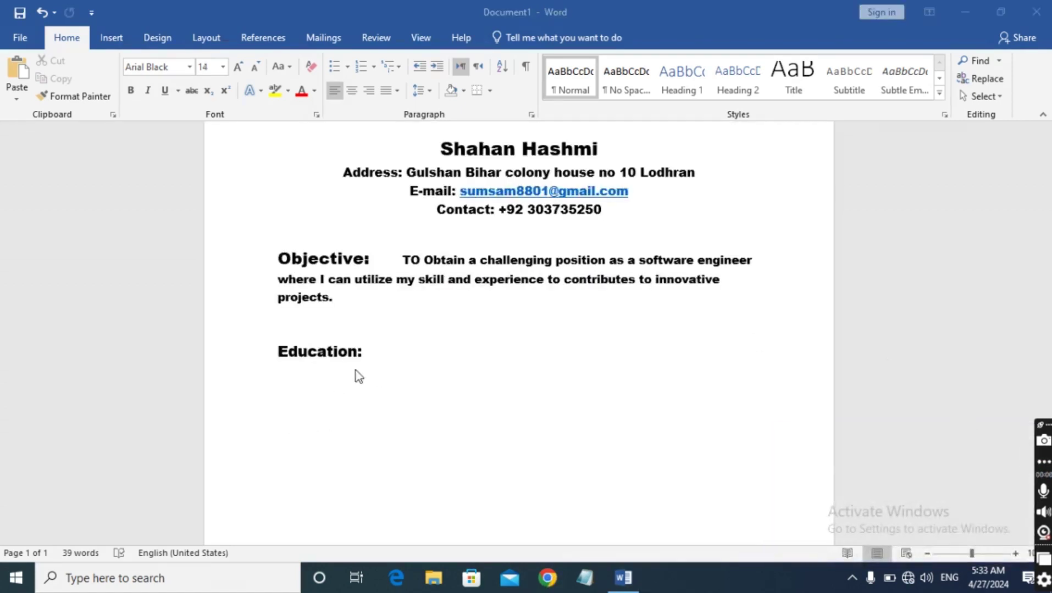
click(368, 352)
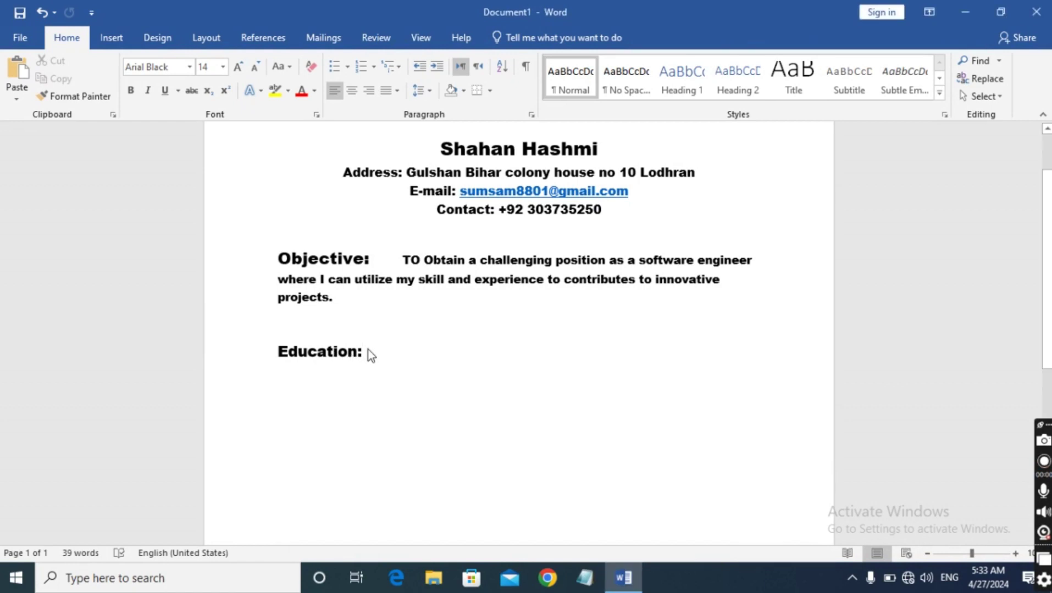
key(Return)
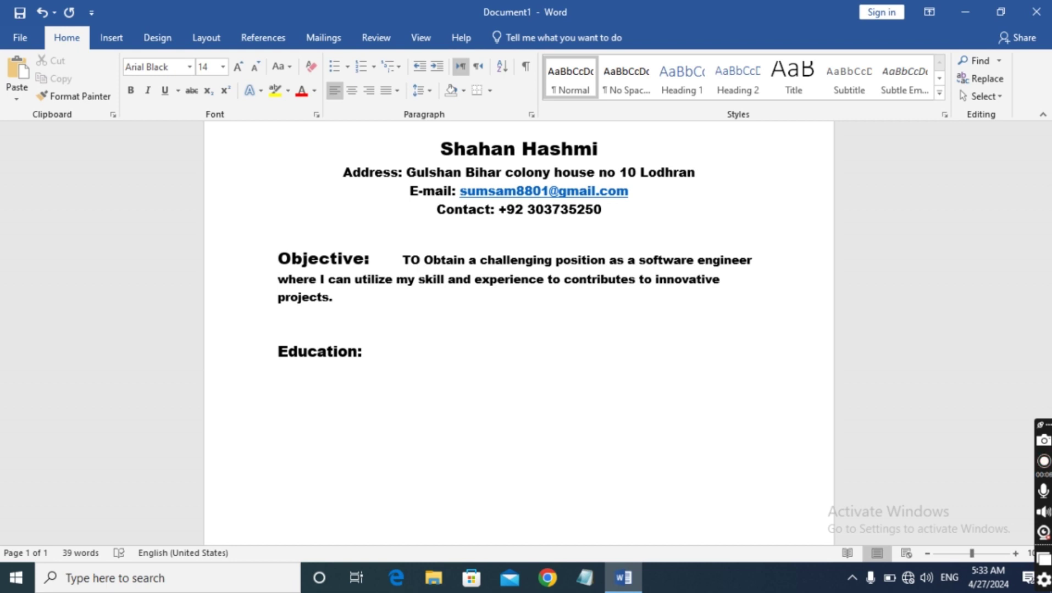
text(Bechloer)
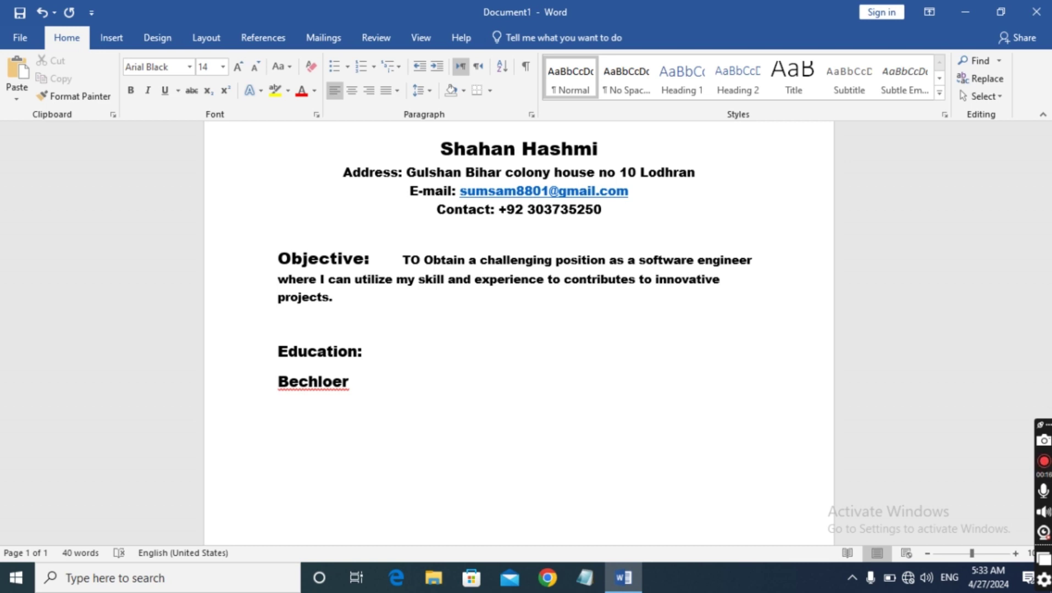
Correct the misspelled degree word to 'Bachelor'
key(BackSpace)
key(BackSpace)
key(BackSpace)
key(BackSpace)
key(BackSpace)
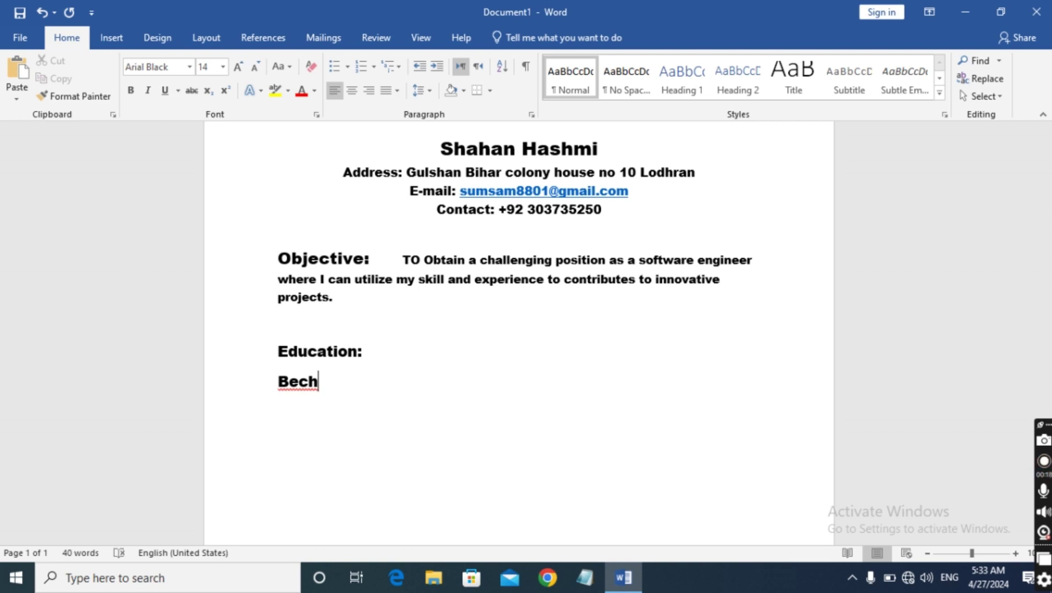
text(elor)
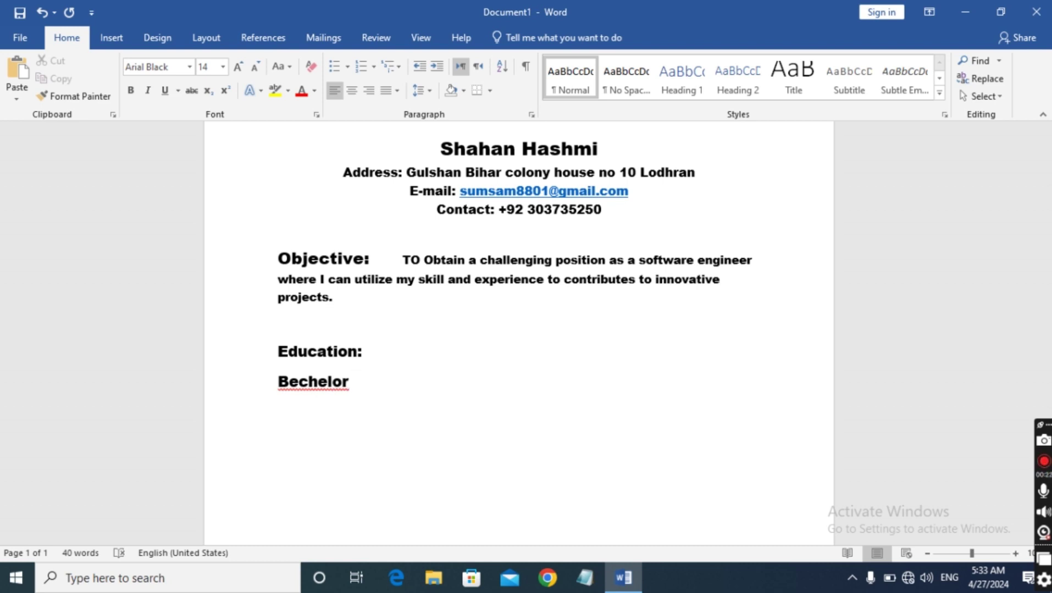
key(Left)
key(Left)
key(Left)
key(Left)
key(Left)
key(Left)
key(Left)
key(Right)
key(BackSpace)
text(a)
key(Right)
key(Right)
key(Right)
key(Right)
key(Right)
key(Right)
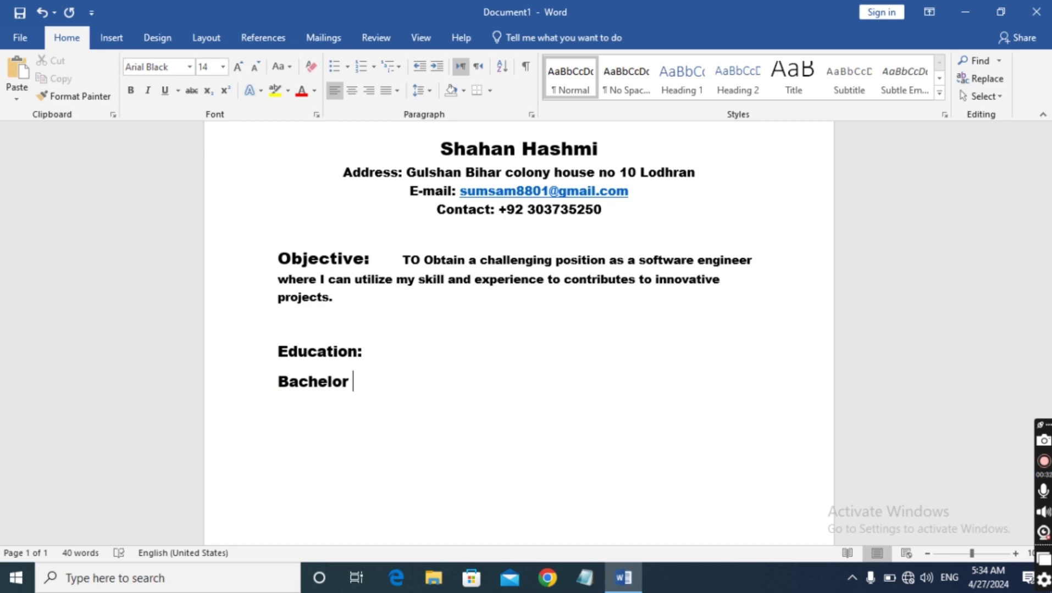
Complete the line with 'in computer science , XYZ University (2018-2022)', fixing University's spelling
text(in compu)
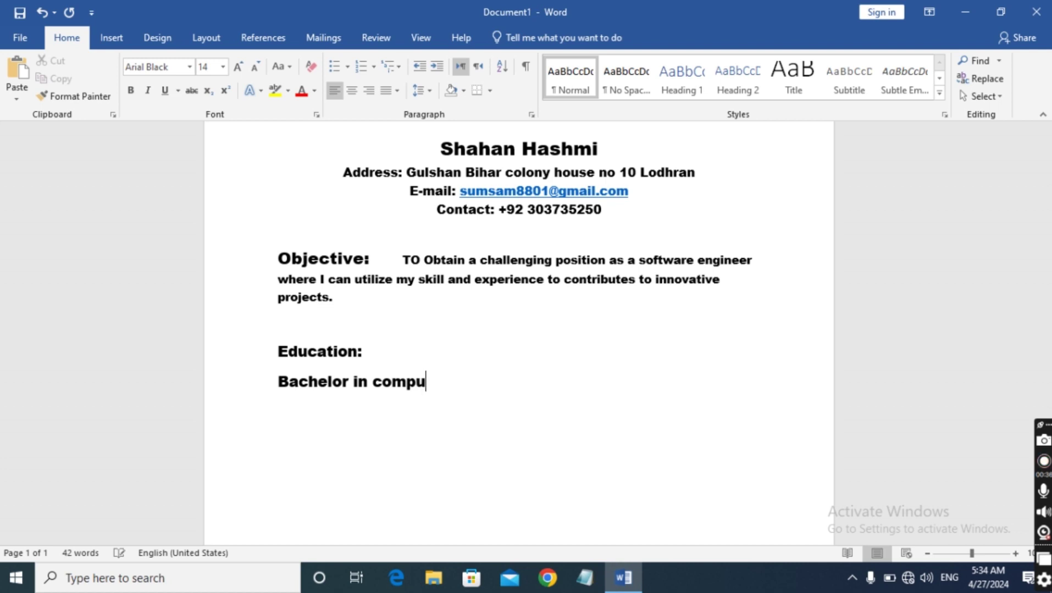
text(ter science )
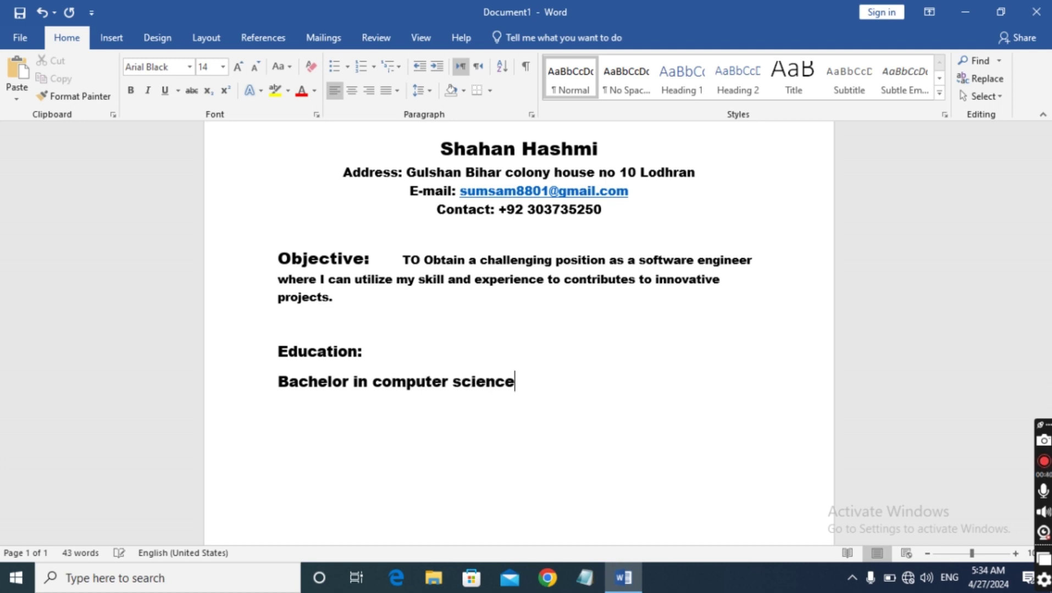
text(, XYZ)
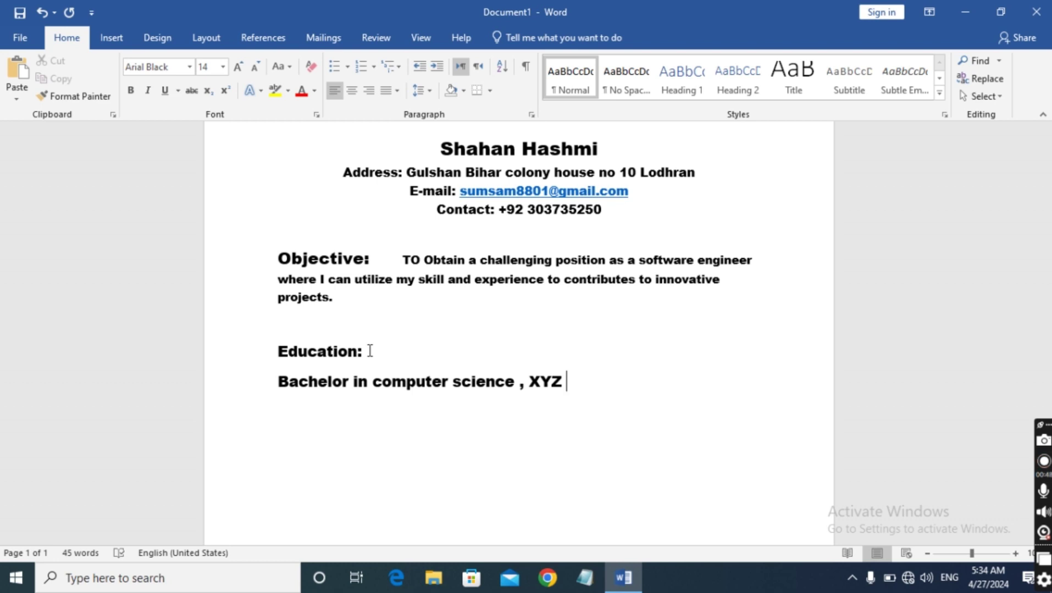
text(u)
key(BackSpace)
text(Um)
key(BackSpace)
text(niver)
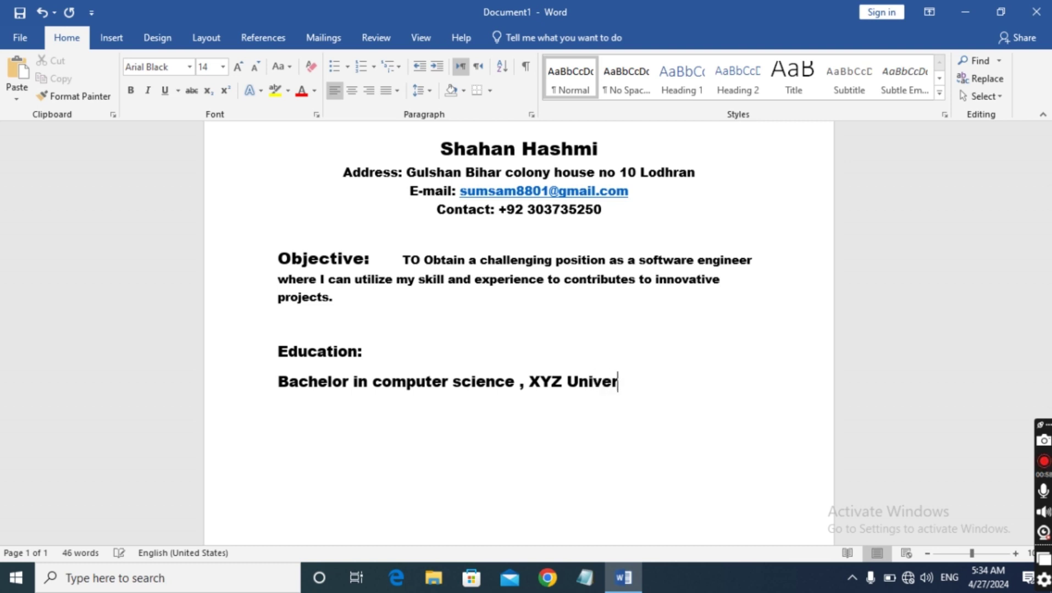
text(sty )
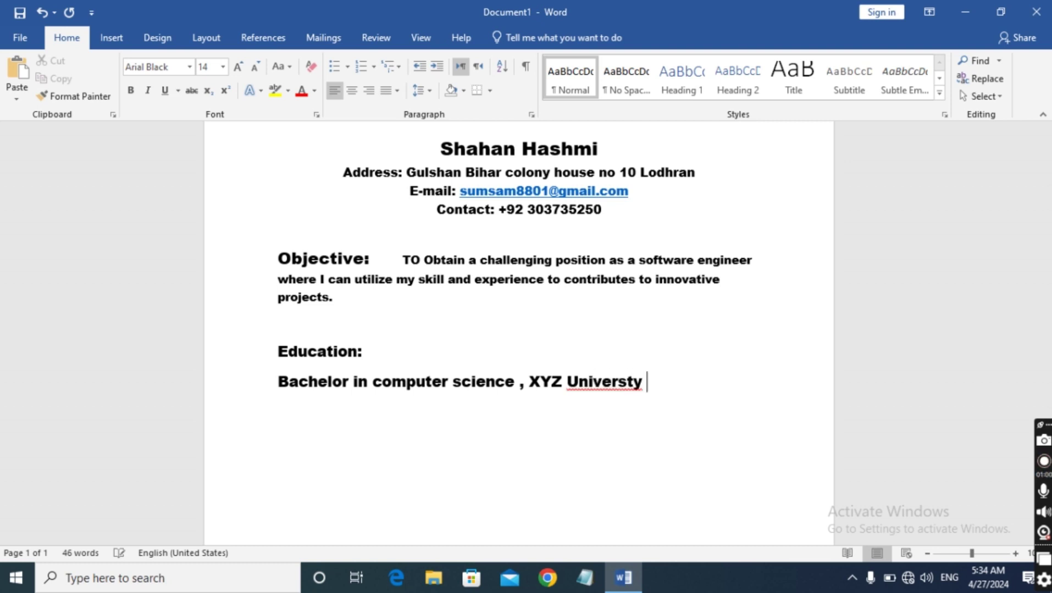
text((2018-2022)
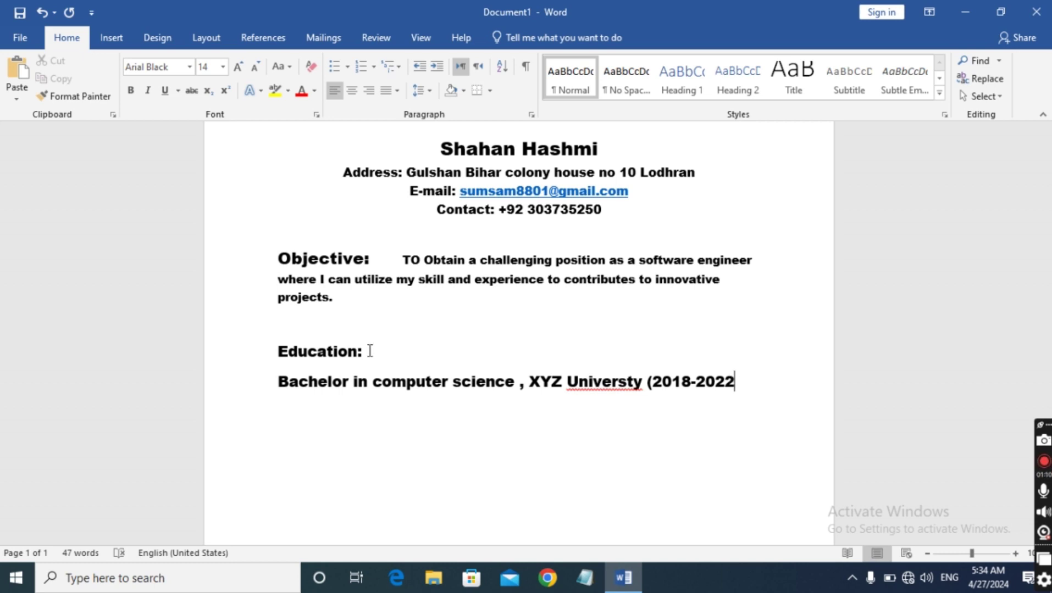
text())
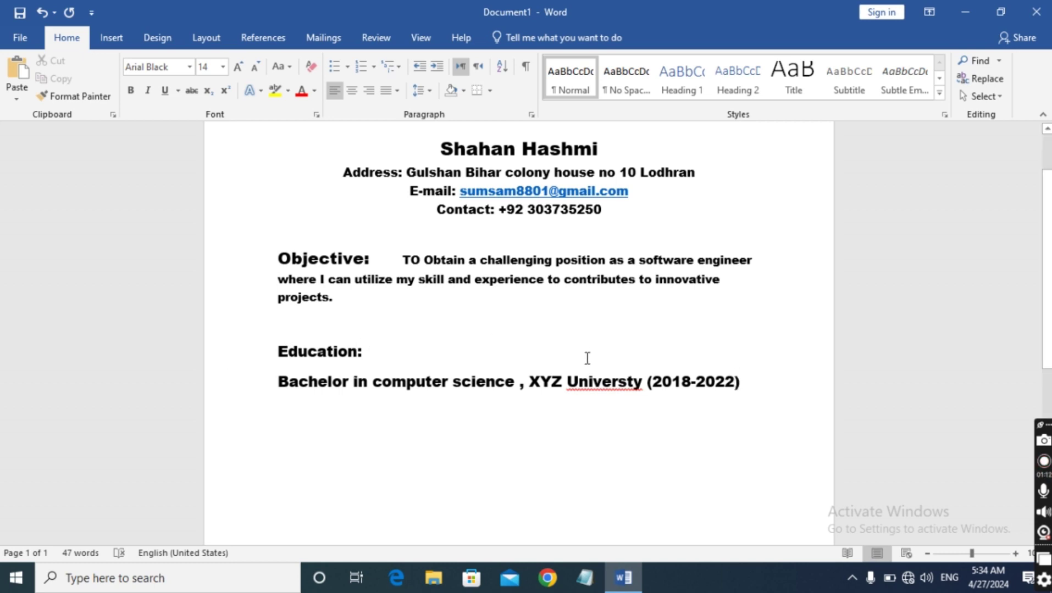
click(627, 381)
text(i)
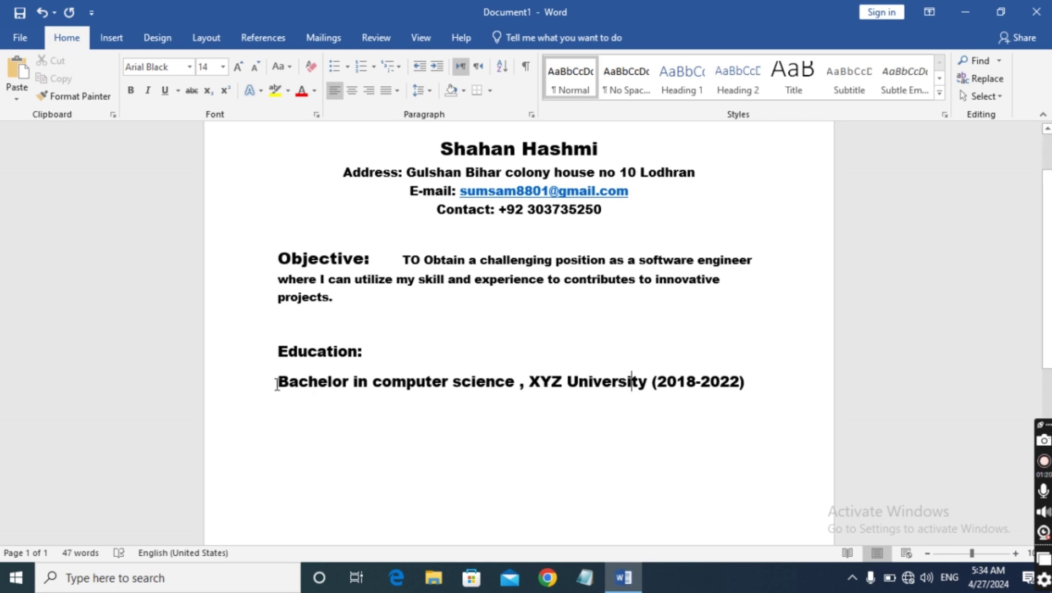
Turn the Bachelor line into a round-bulleted item
drag(277, 381, 814, 381)
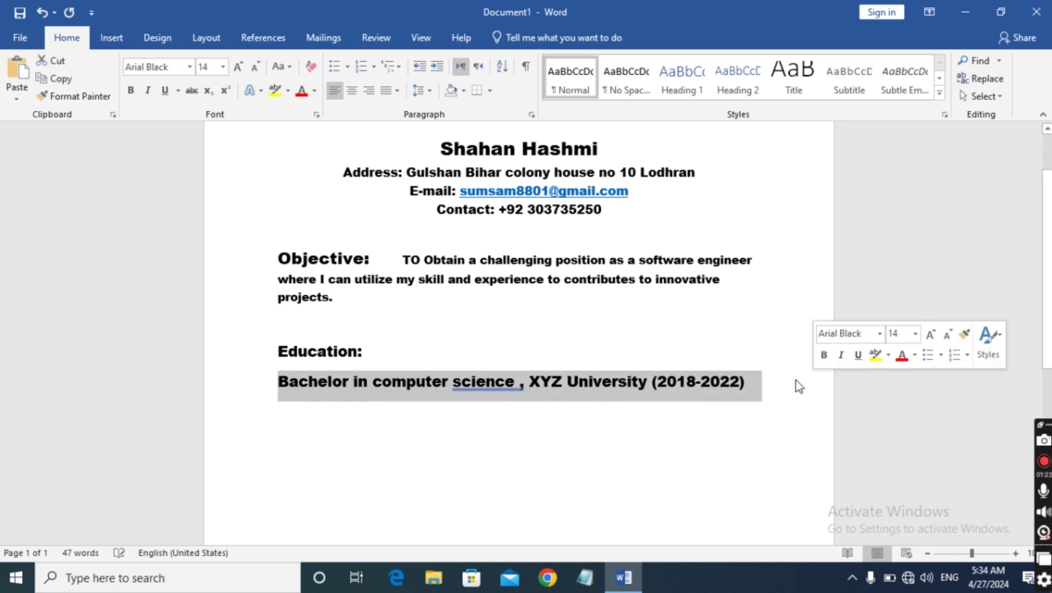
click(348, 68)
click(339, 116)
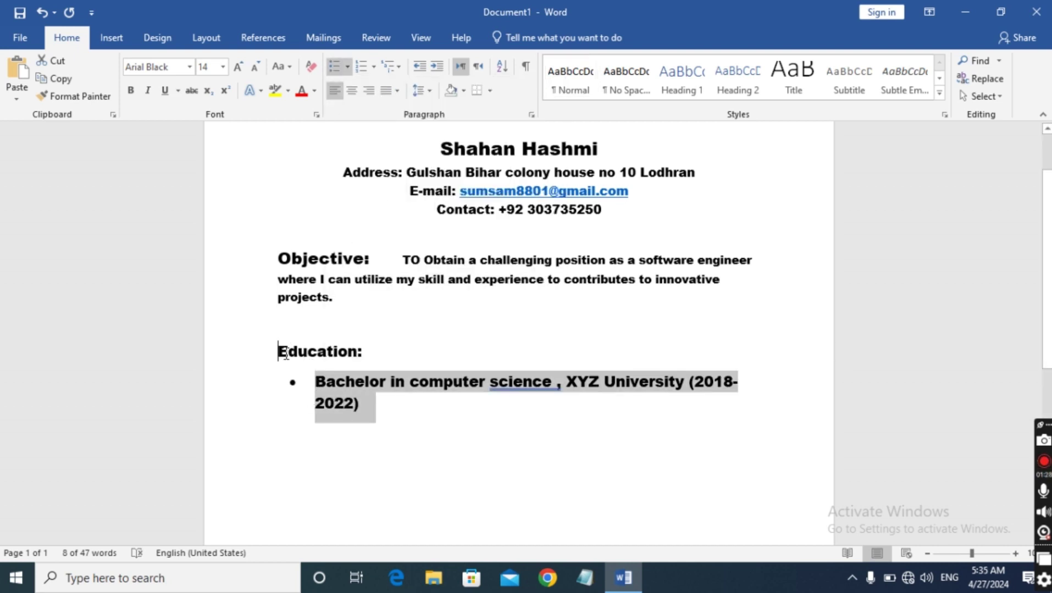
Set the bulleted degree line to 12 pt
drag(277, 353, 380, 355)
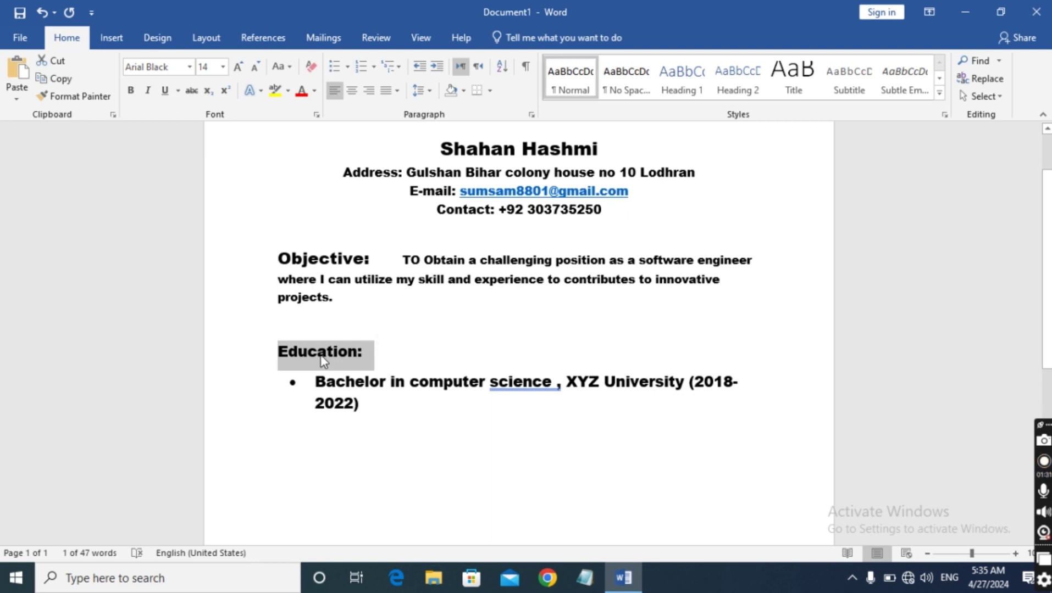
drag(309, 380, 360, 425)
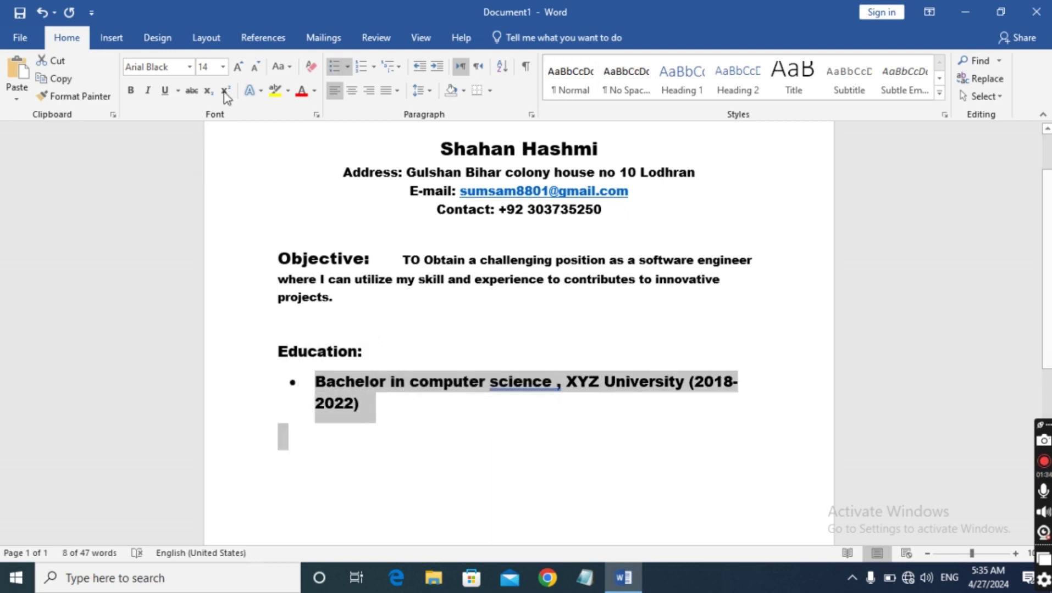
click(222, 66)
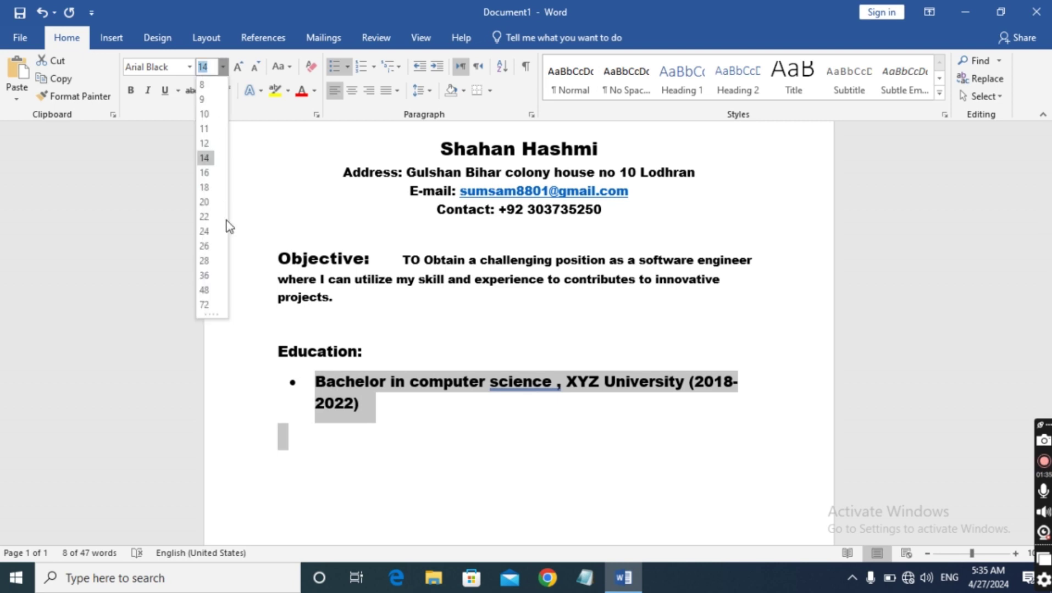
click(206, 144)
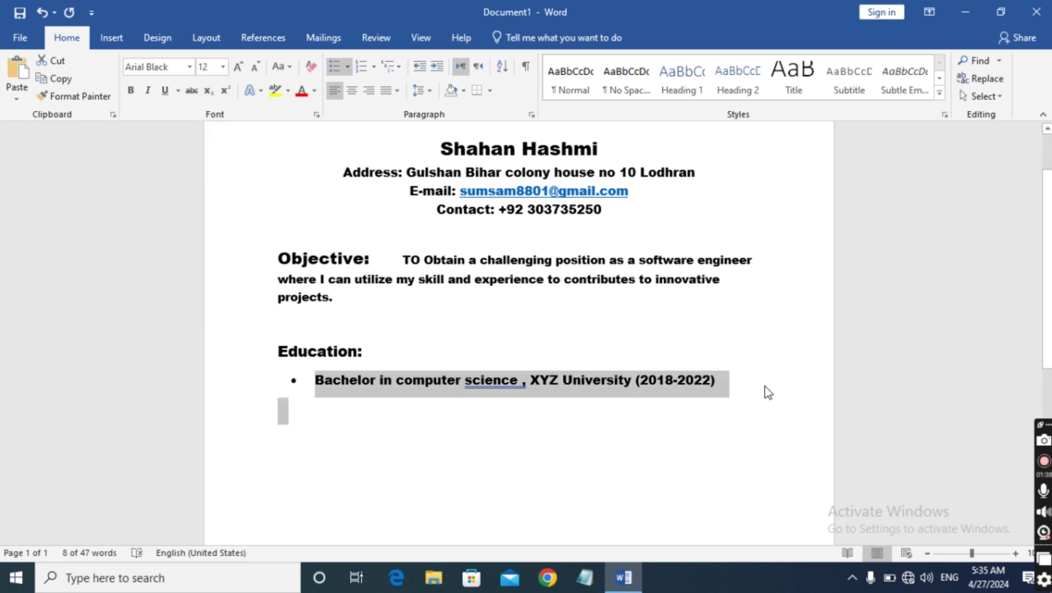
click(725, 387)
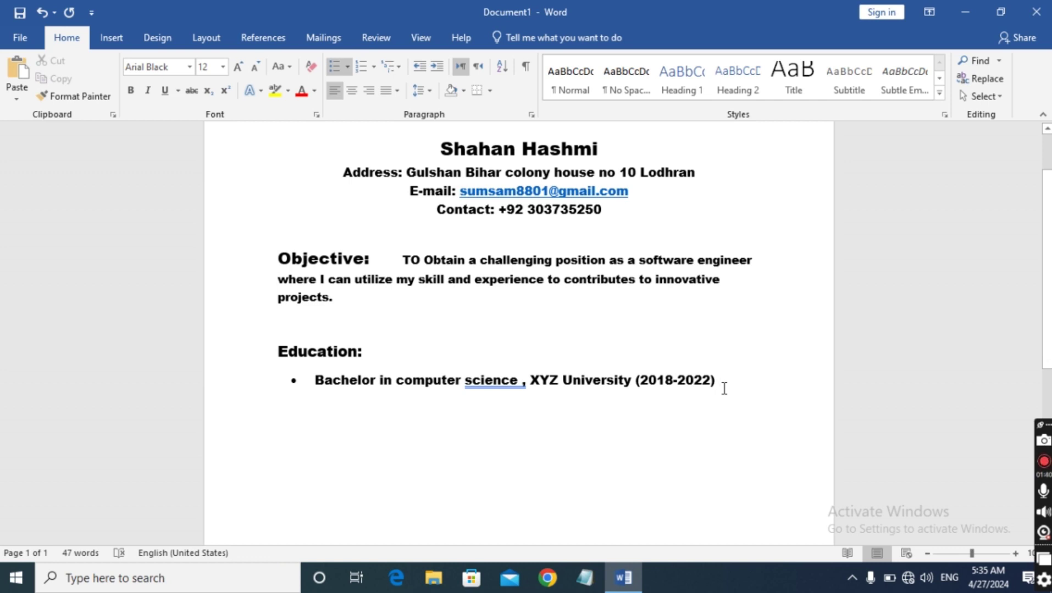
Add an unbulleted 'Work experience:' heading below the degree bullet, with a new line beneath
key(Return)
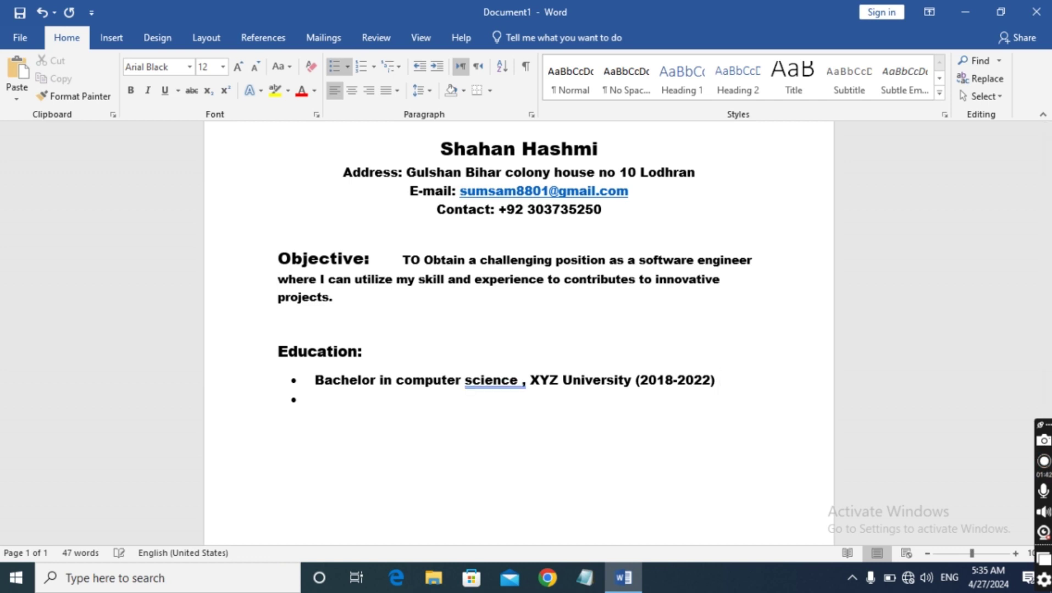
key(Return)
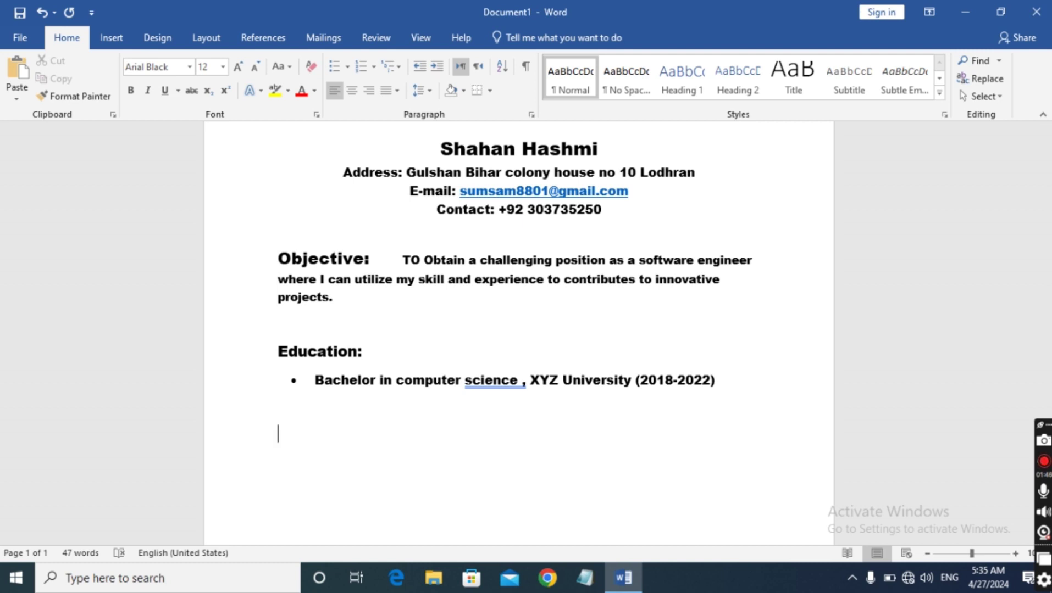
text(Work e)
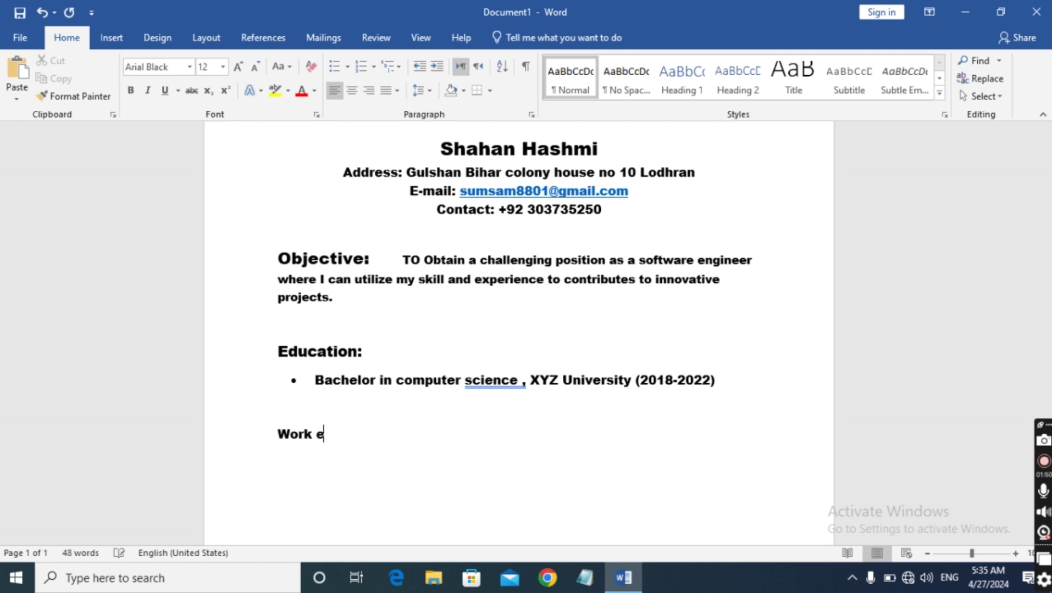
text(xpericence)
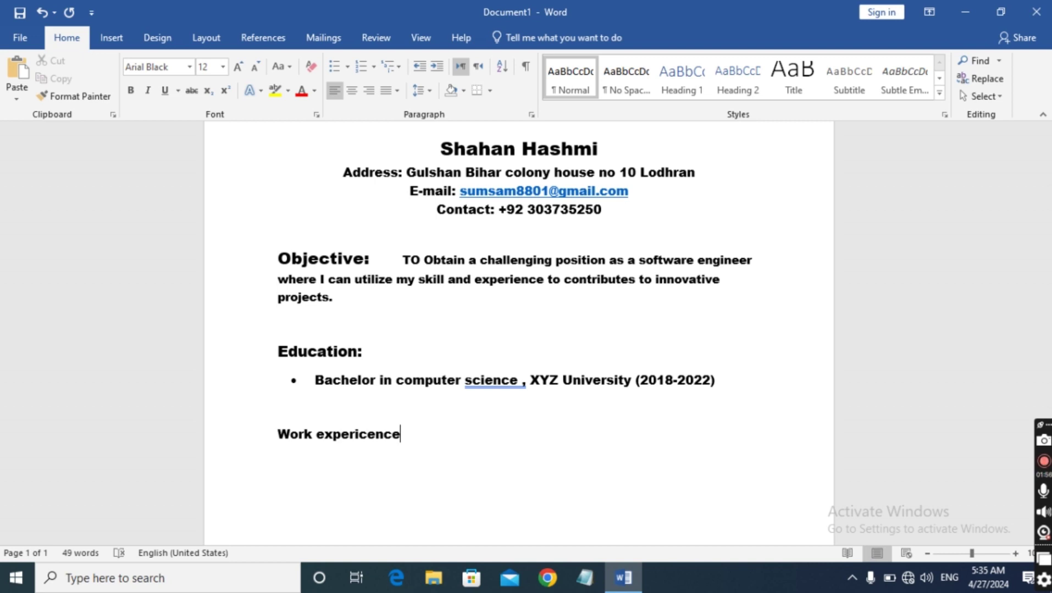
key(BackSpace)
key(BackSpace)
key(BackSpace)
key(BackSpace)
key(BackSpace)
text(ence;)
key(BackSpace)
text(:)
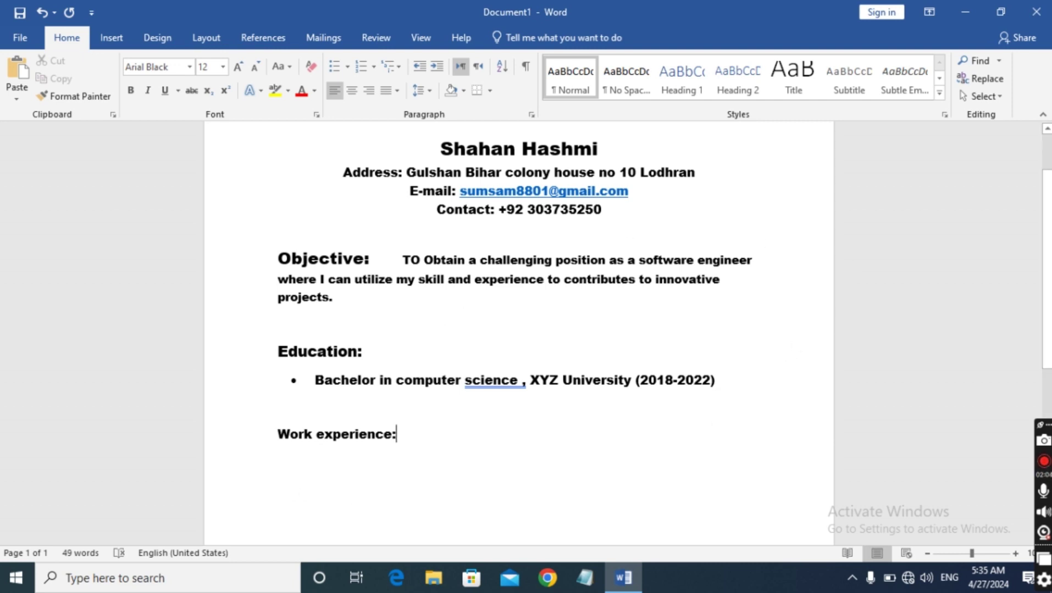
key(Return)
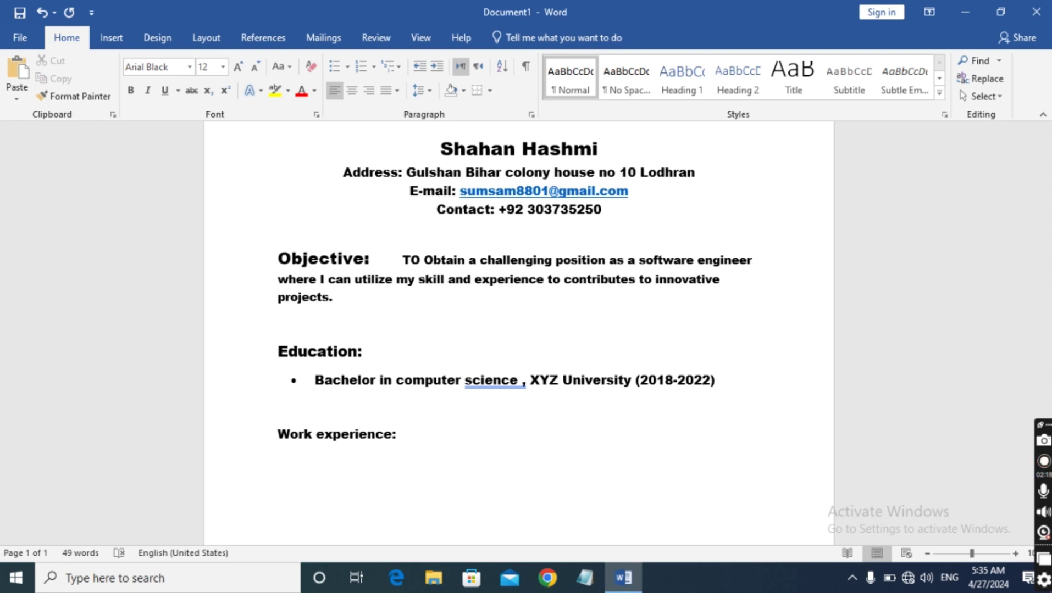
Type the job title line 'Software engineer ,ABC Company (2024-present)' and start a new line
text(Softwa)
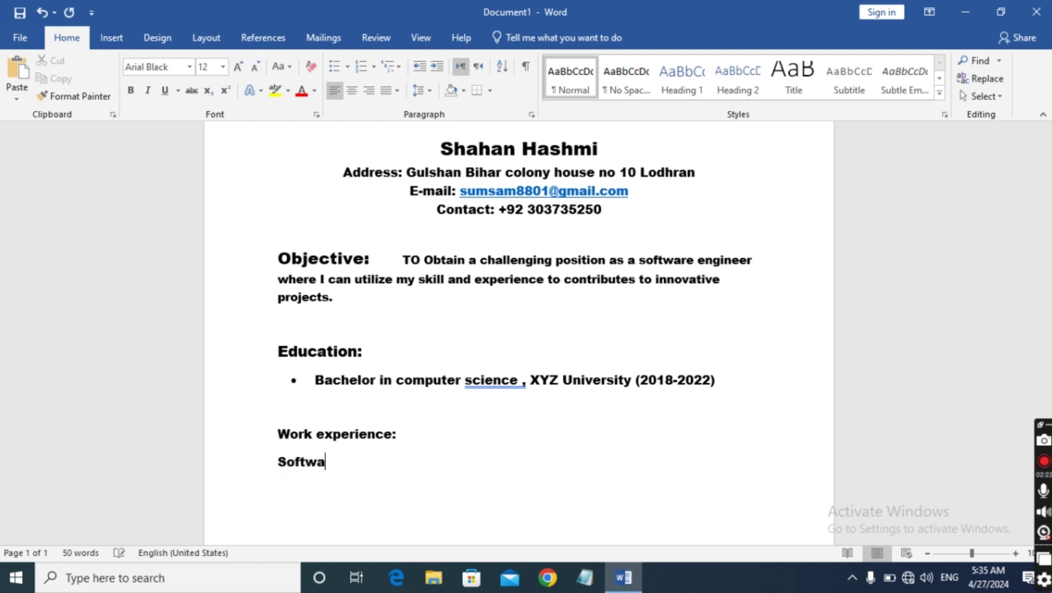
text(re engineer)
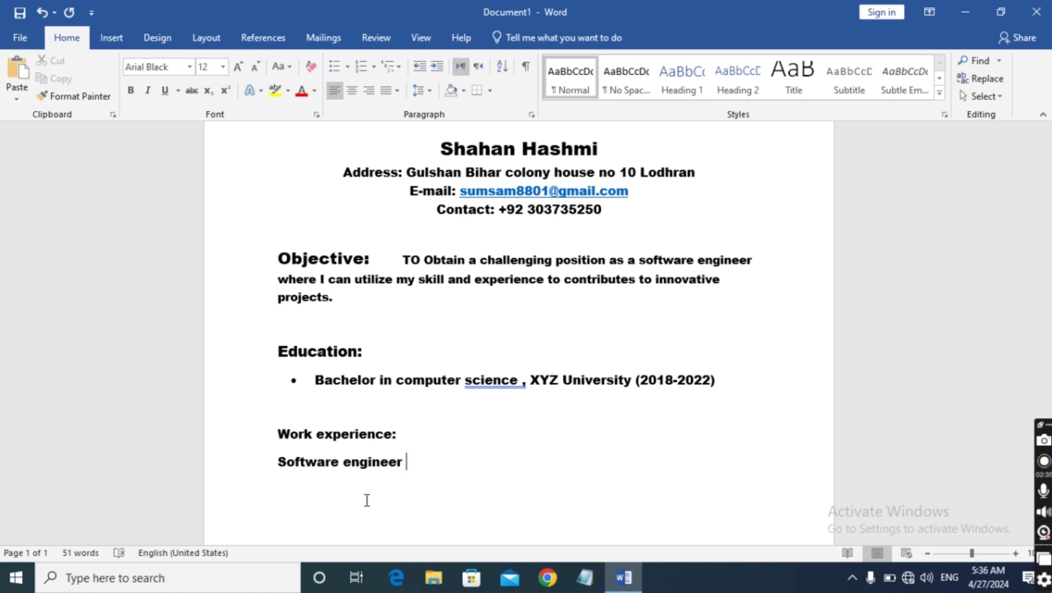
text(,ABC)
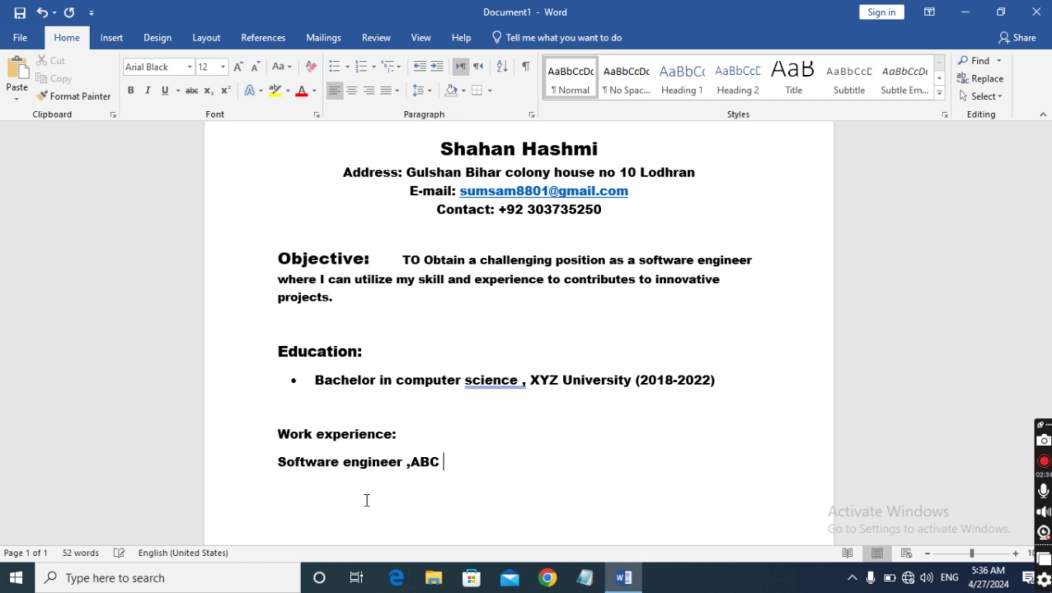
text( Company)
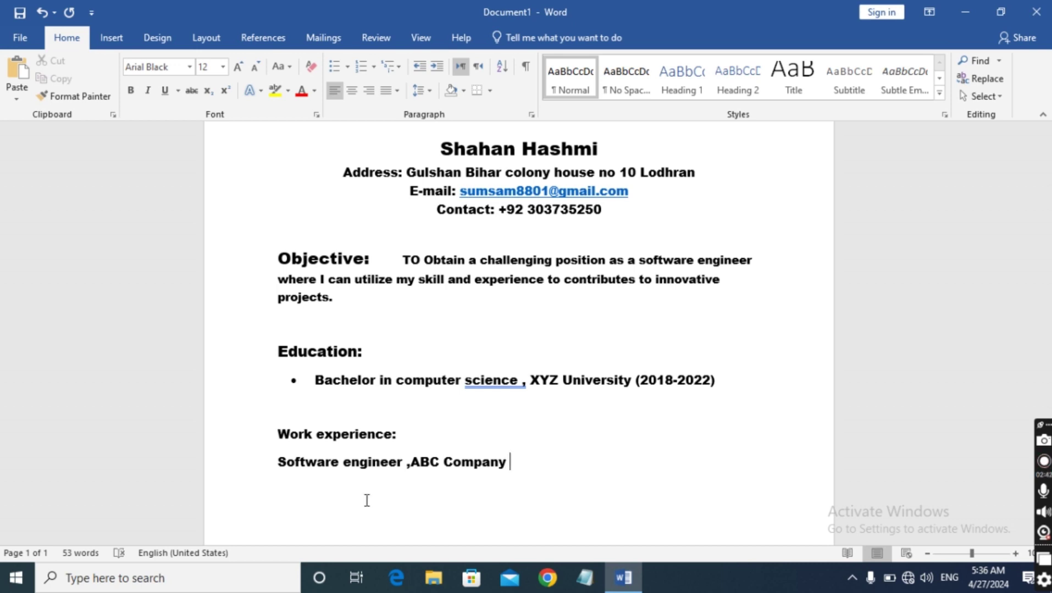
text( (2022)
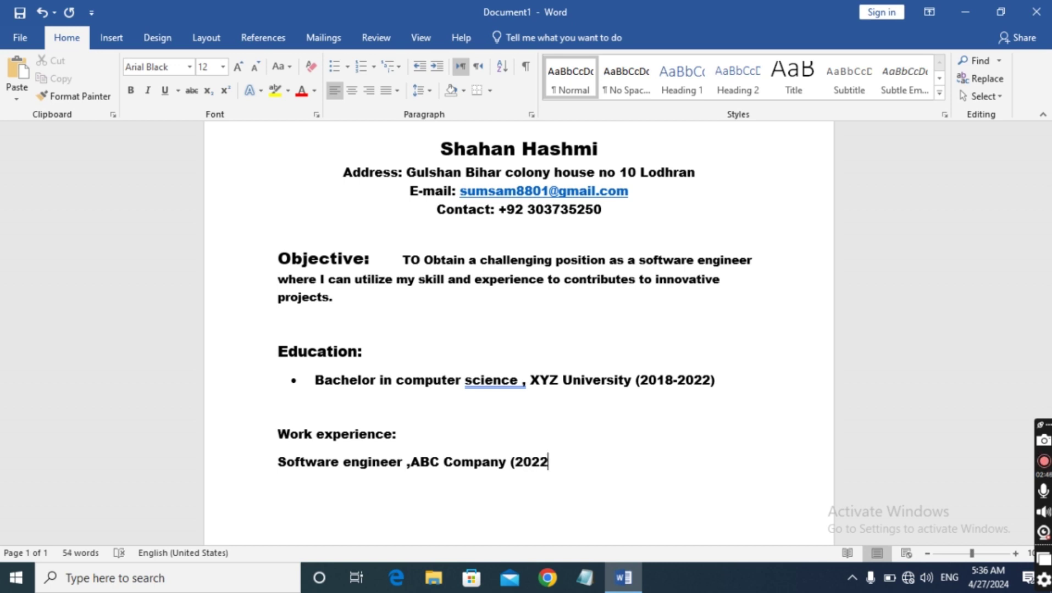
text())
key(BackSpace)
text(-present)
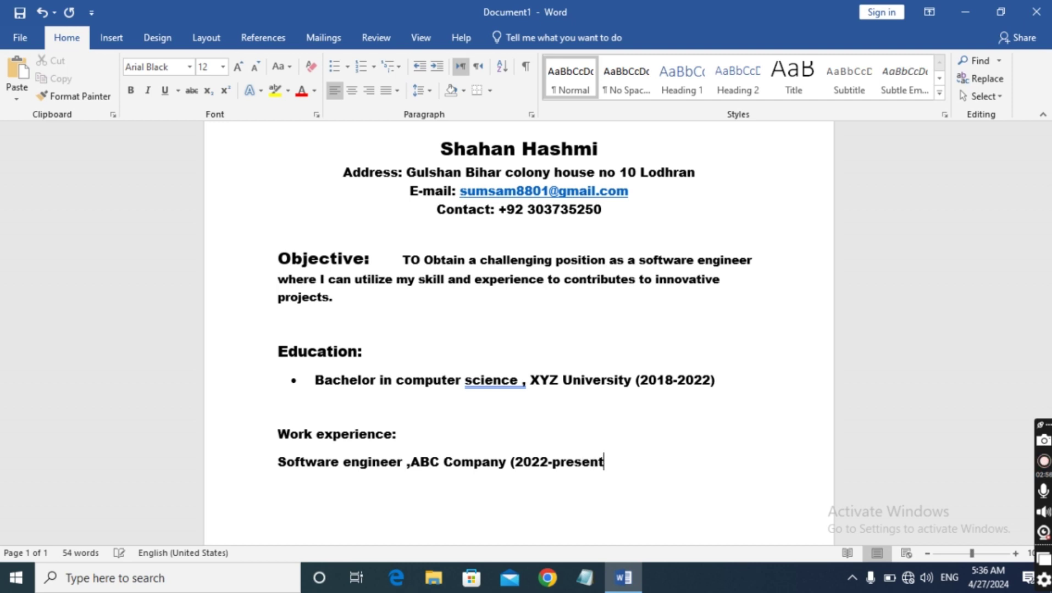
key(Left)
key(Left)
key(Left)
key(Left)
key(Left)
key(Left)
key(Left)
key(Left)
key(BackSpace)
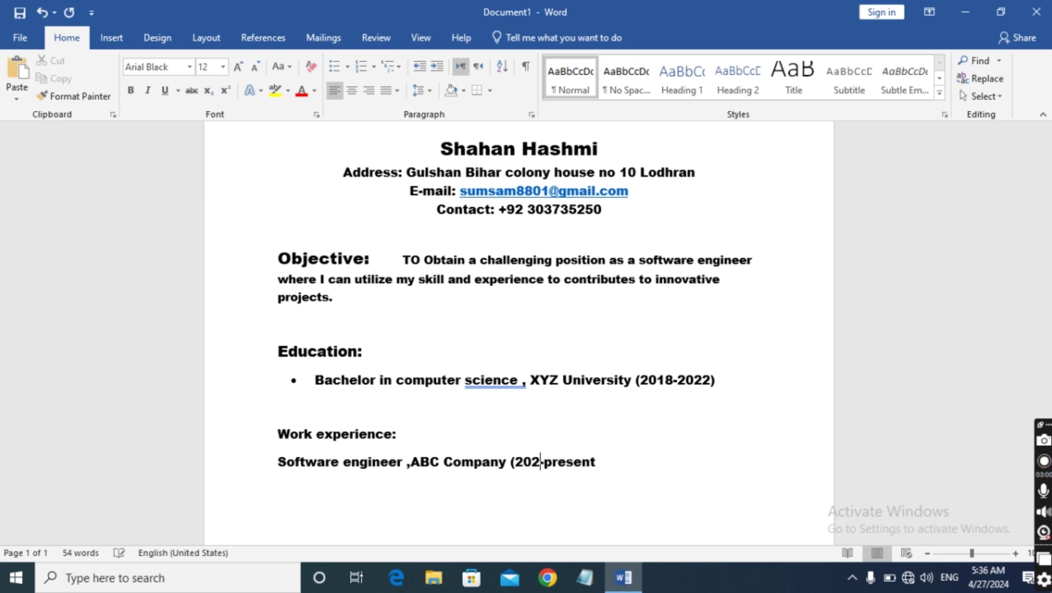
text(4)
key(Right)
key(Right)
key(Right)
key(Right)
key(Right)
key(Right)
key(Right)
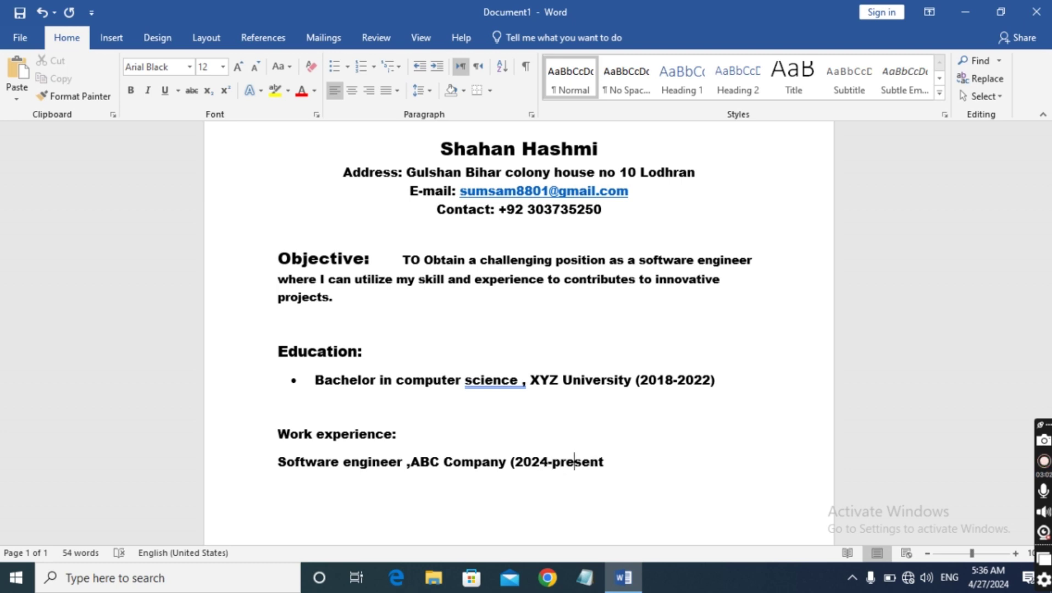
key(Return)
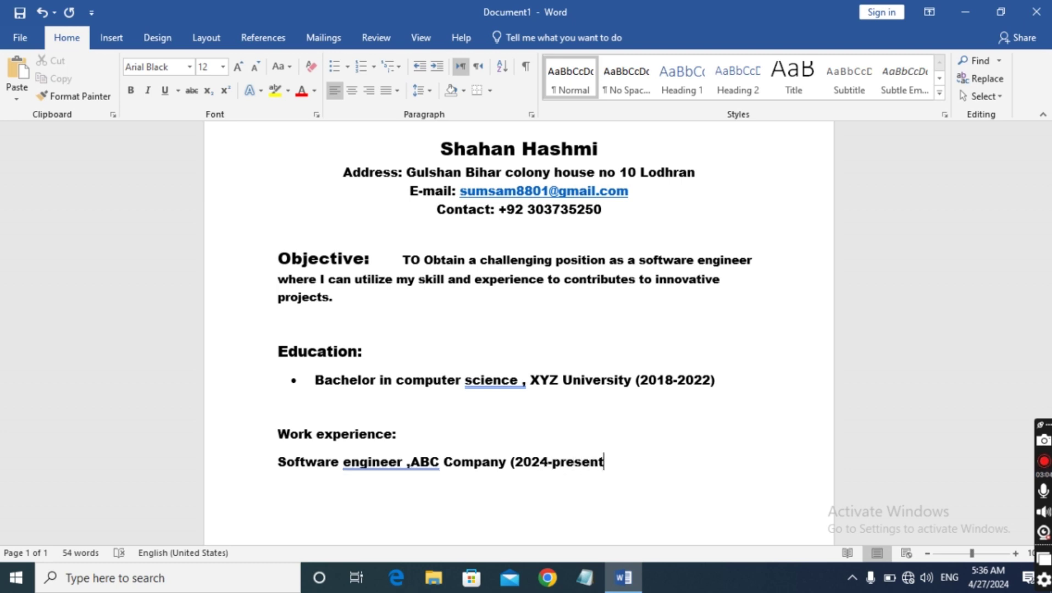
text())
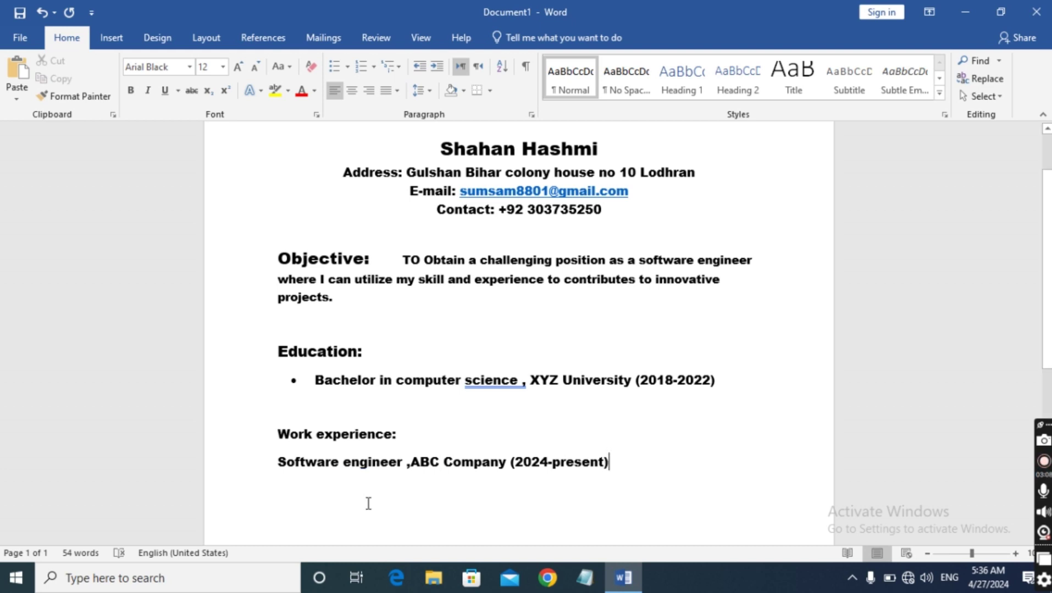
key(Return)
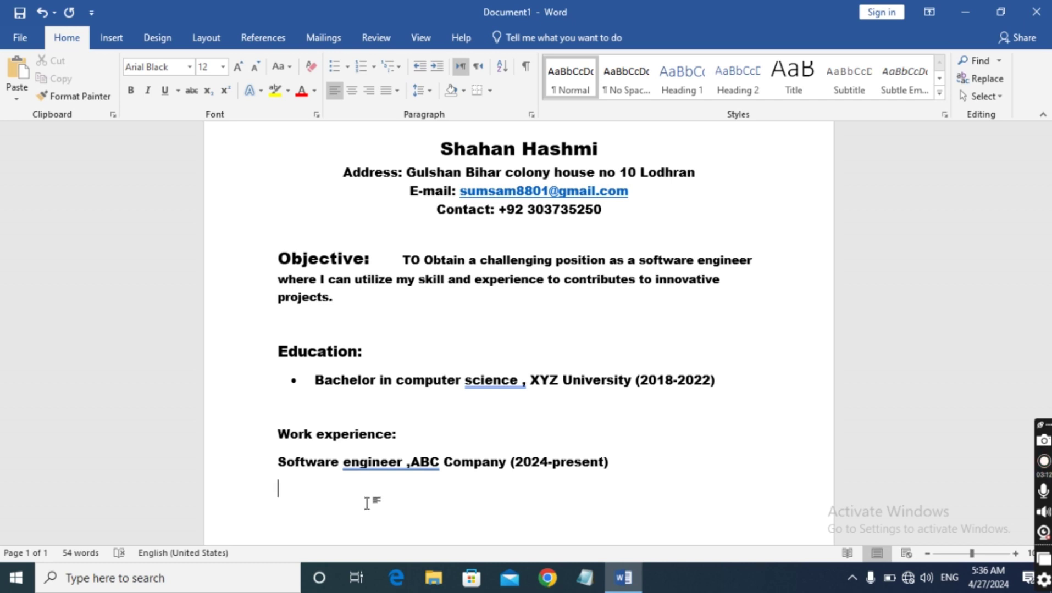
Type the duty 'Developed and implemented multiple software application using java and python', then start a new line
text(Developed im)
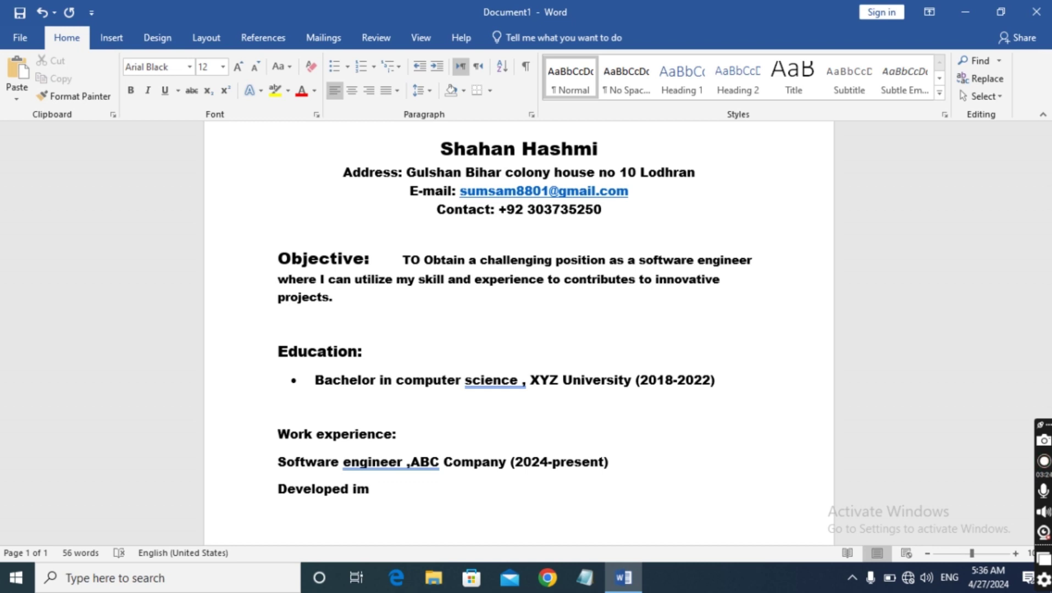
text(plem)
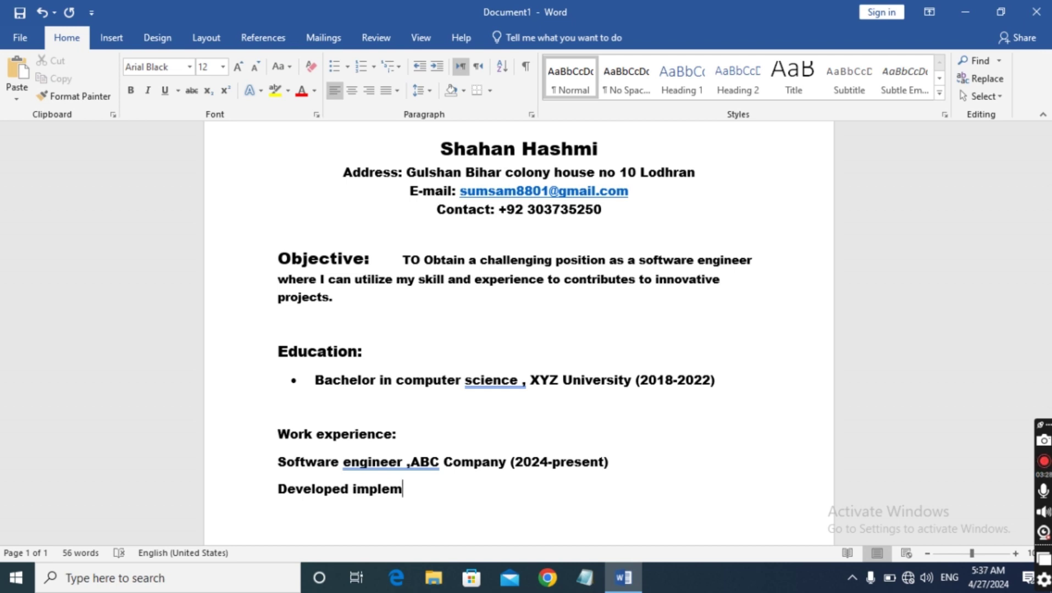
text(ented)
key(Left)
key(Left)
key(Left)
key(Left)
key(Left)
key(Left)
click(353, 490)
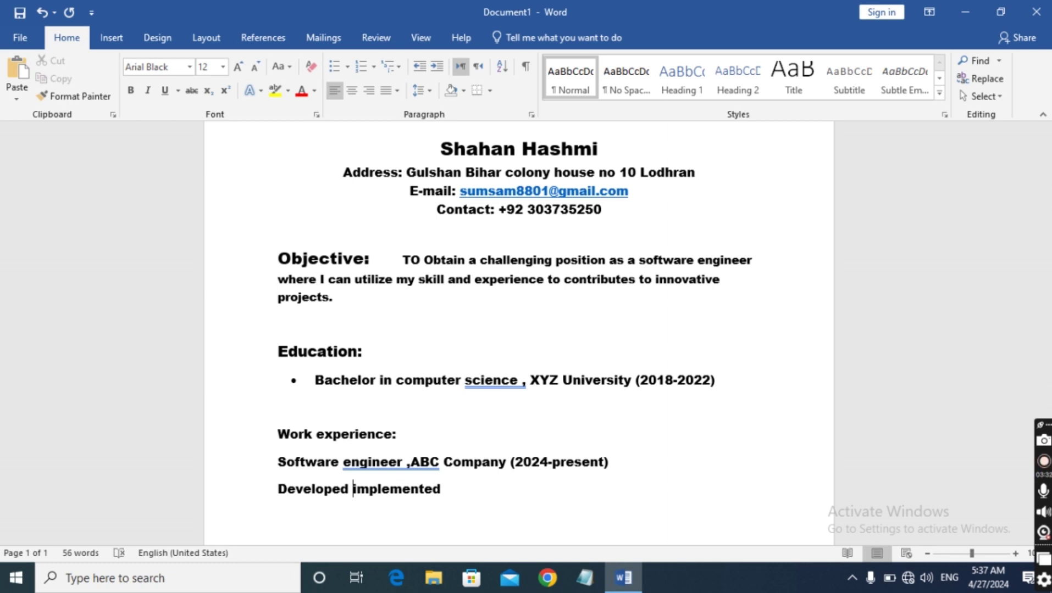
text(and)
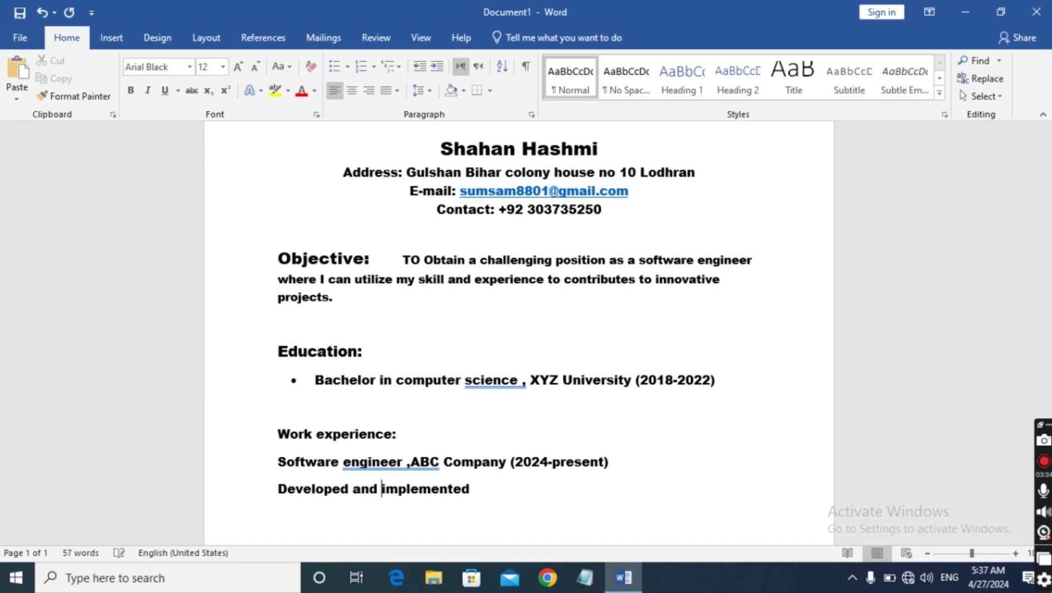
key(Right)
key(Right)
key(Right)
key(Right)
key(Right)
key(Right)
key(Right)
key(Right)
key(Right)
key(Right)
key(Right)
key(Return)
text(multiple )
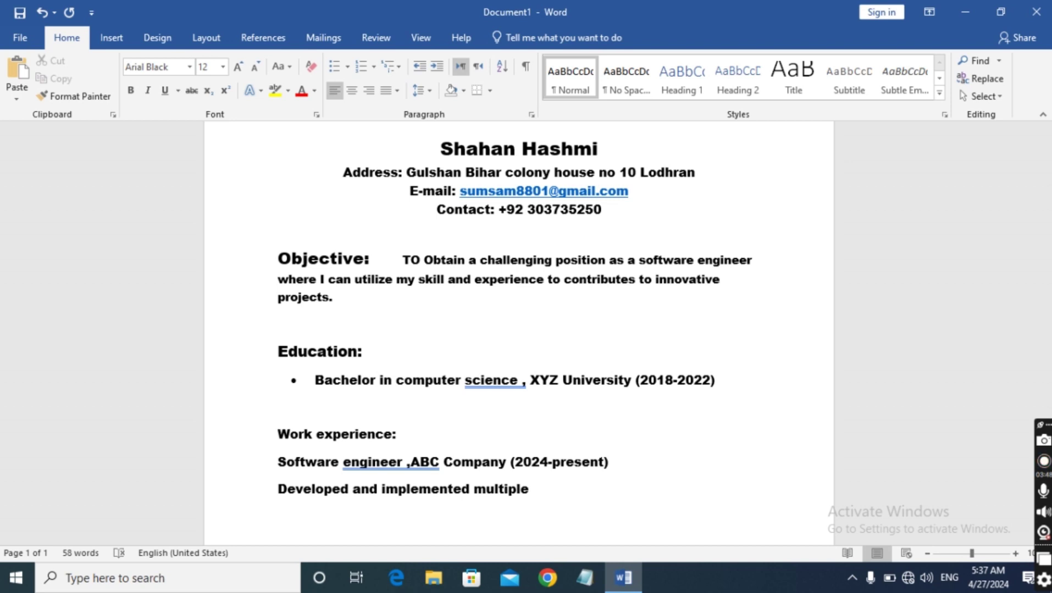
text(software appl)
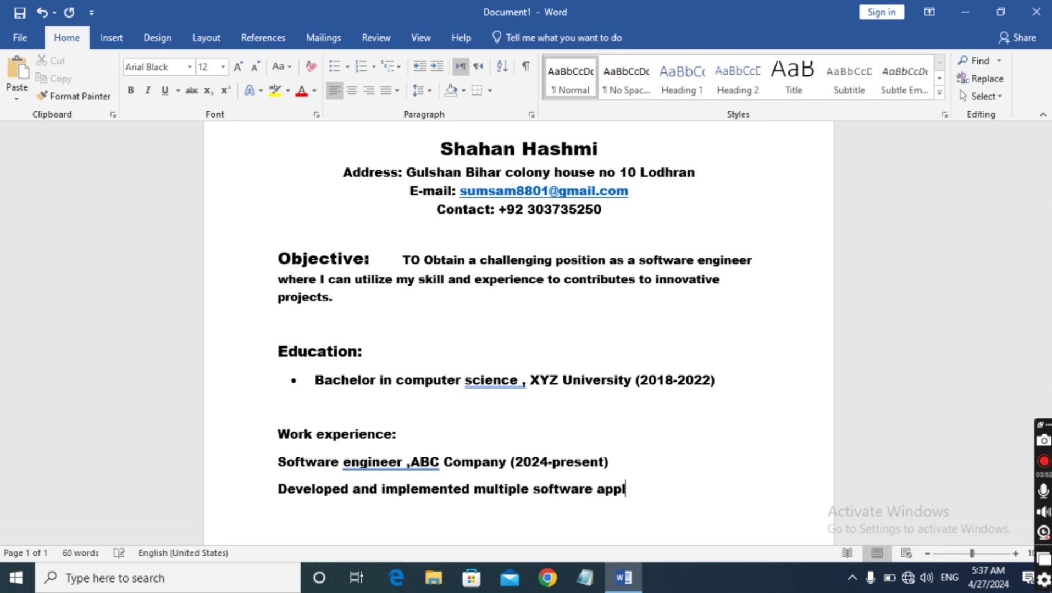
text(icatio)
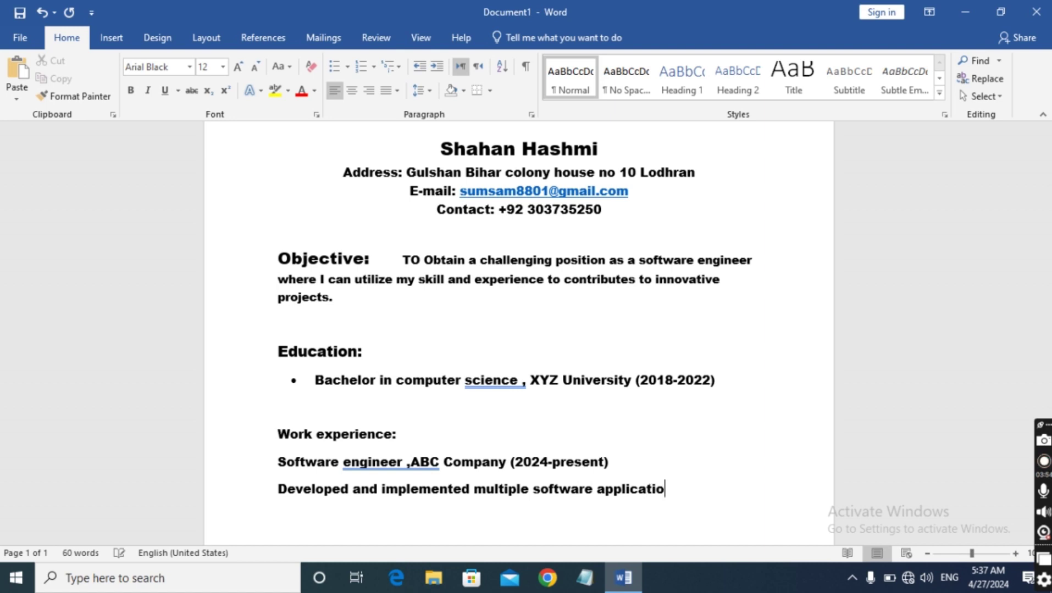
text(n using)
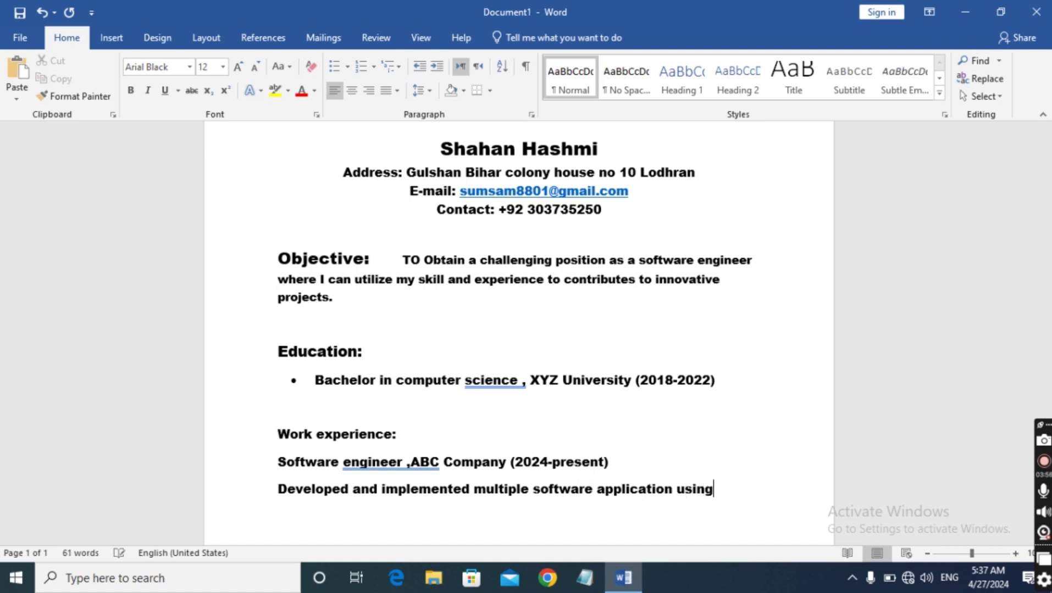
text( java and )
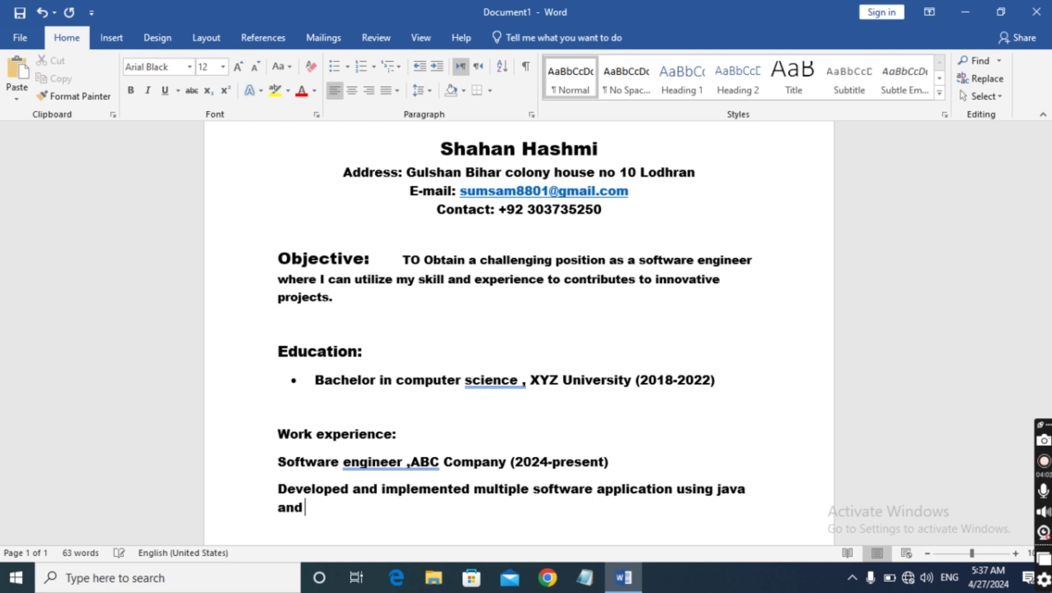
text(pyhton)
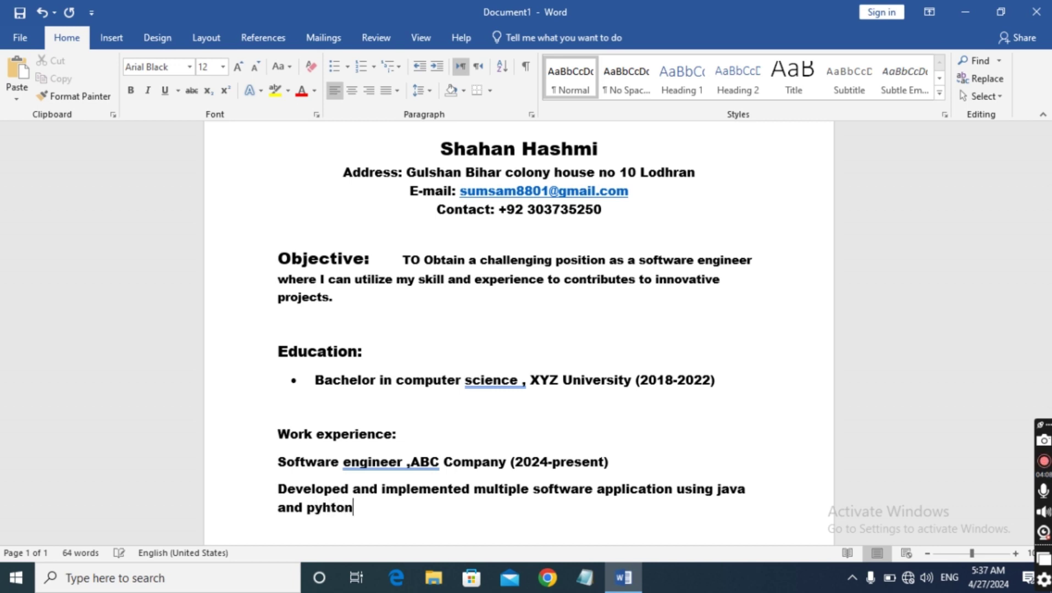
key(Return)
Type the second duty 'Collaborated with cross functional teams to deliver projects', correcting typos along the way
text(Coll)
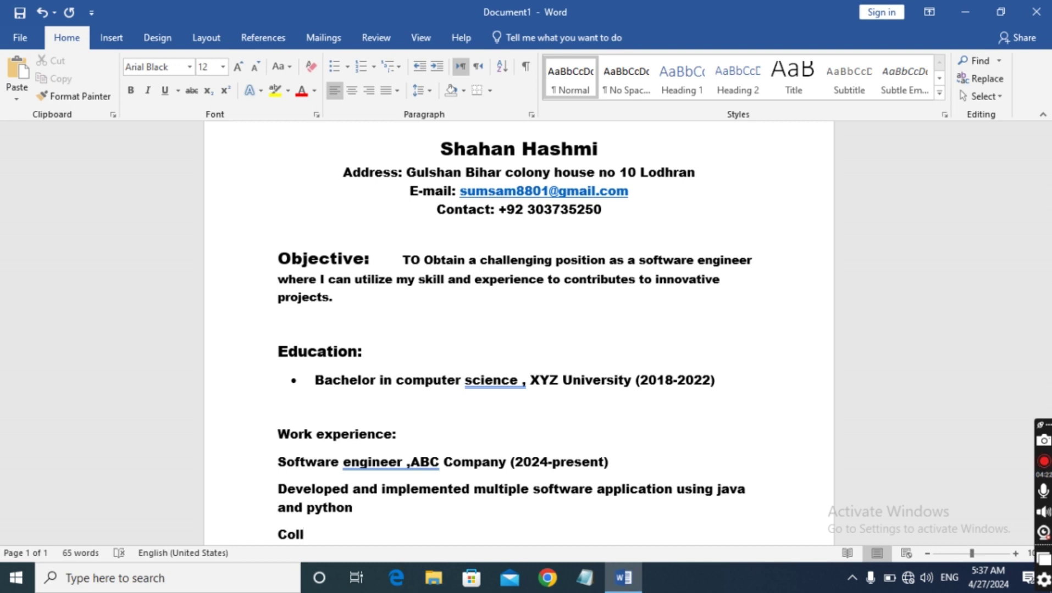
text(borated)
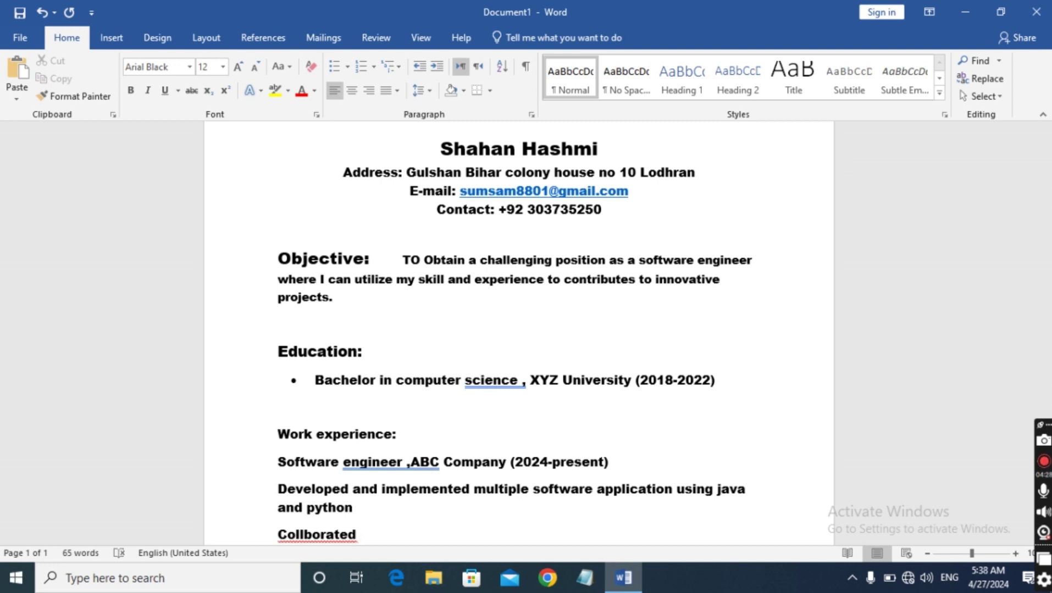
text( with cro)
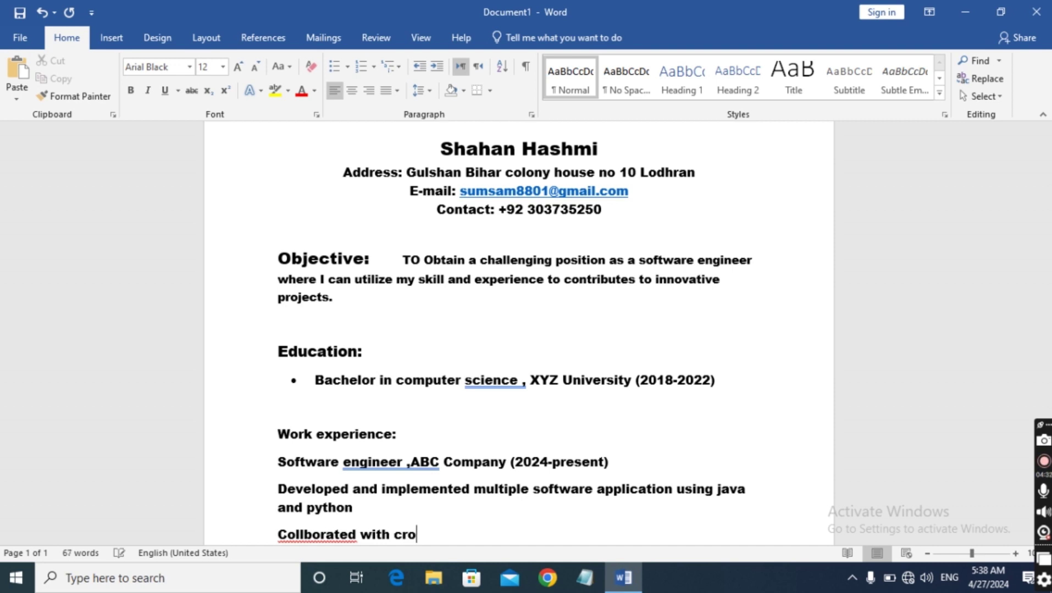
text(ss function)
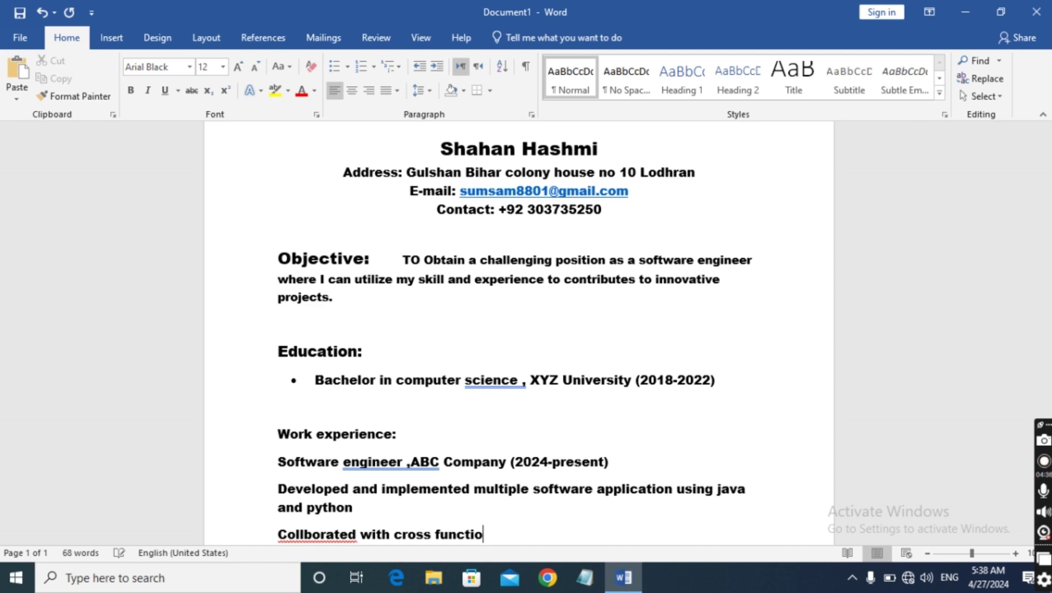
key(BackSpace)
text(nal)
text(teams to d)
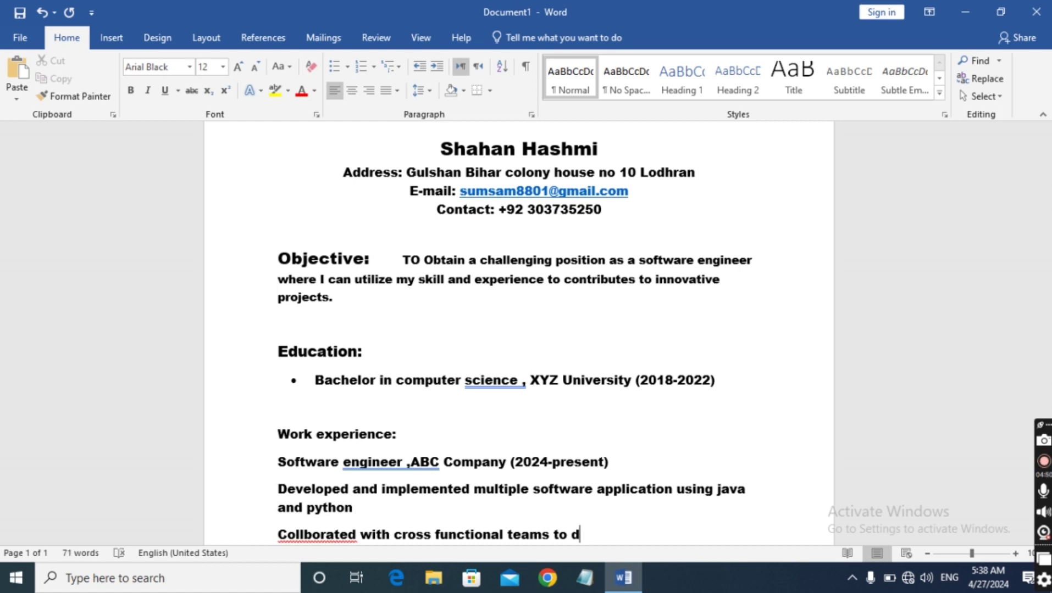
text(elivber)
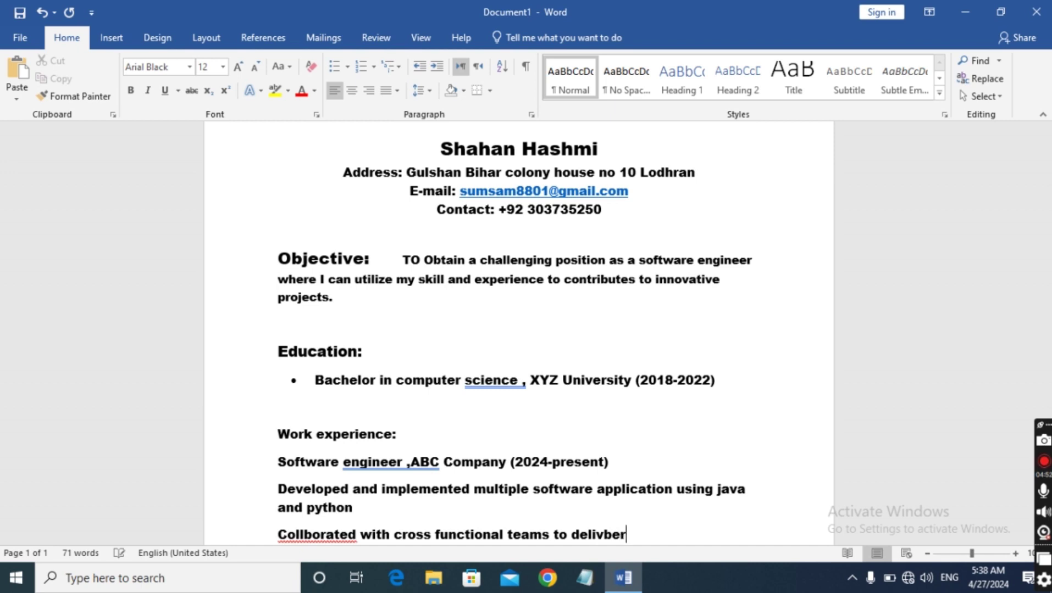
key(BackSpace)
key(BackSpace)
key(BackSpace)
key(BackSpace)
text(vlier proje)
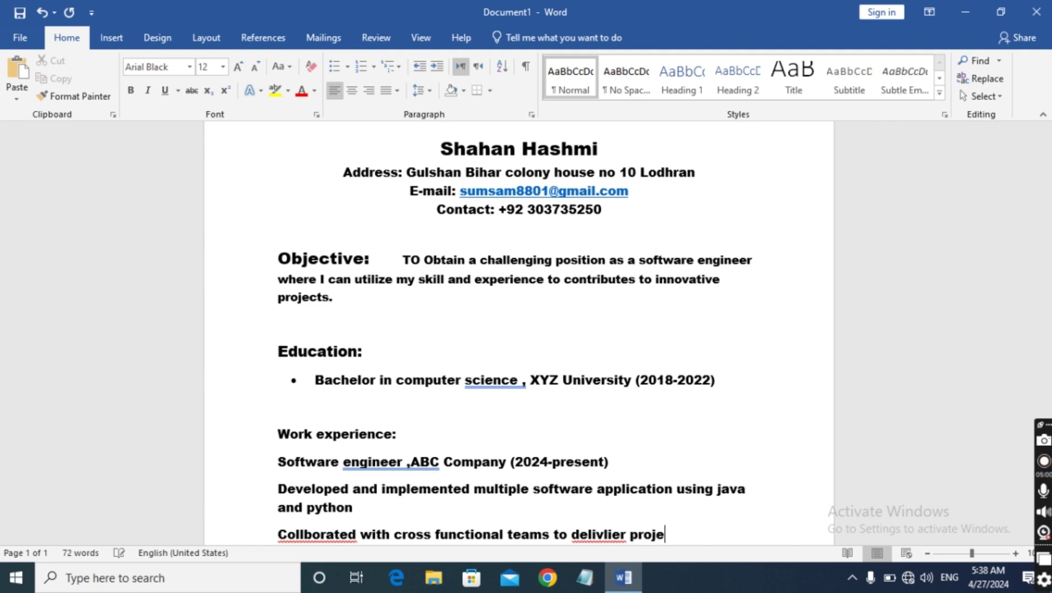
text(cts)
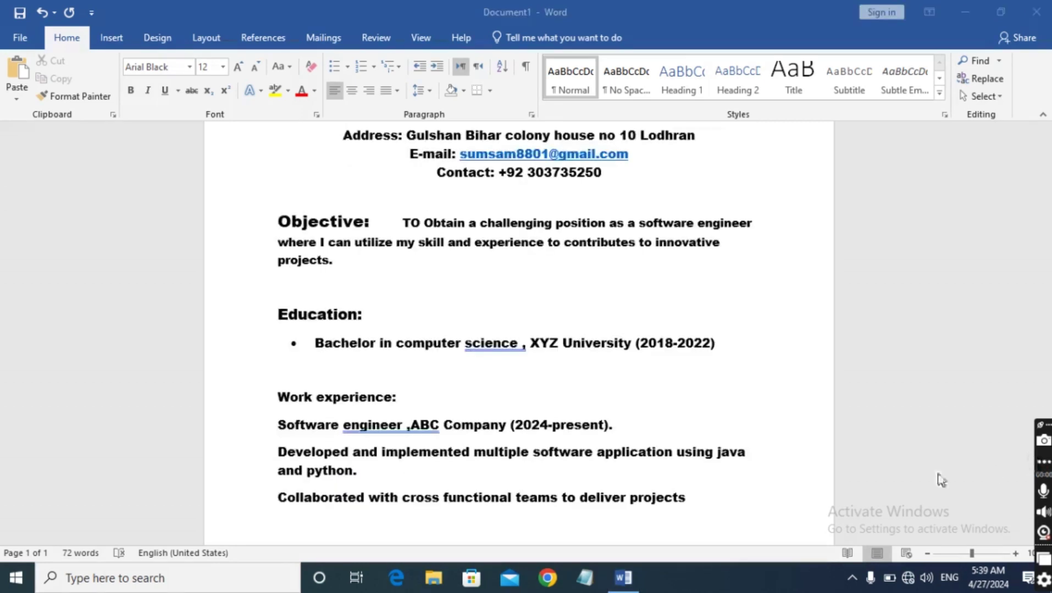
scroll(789, 481, down, 2)
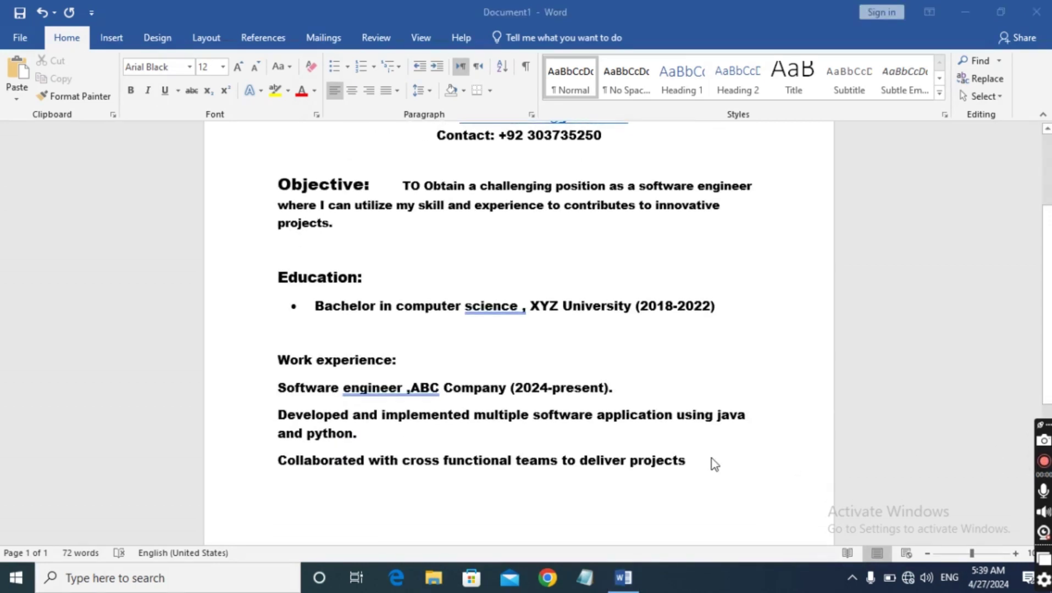
click(699, 424)
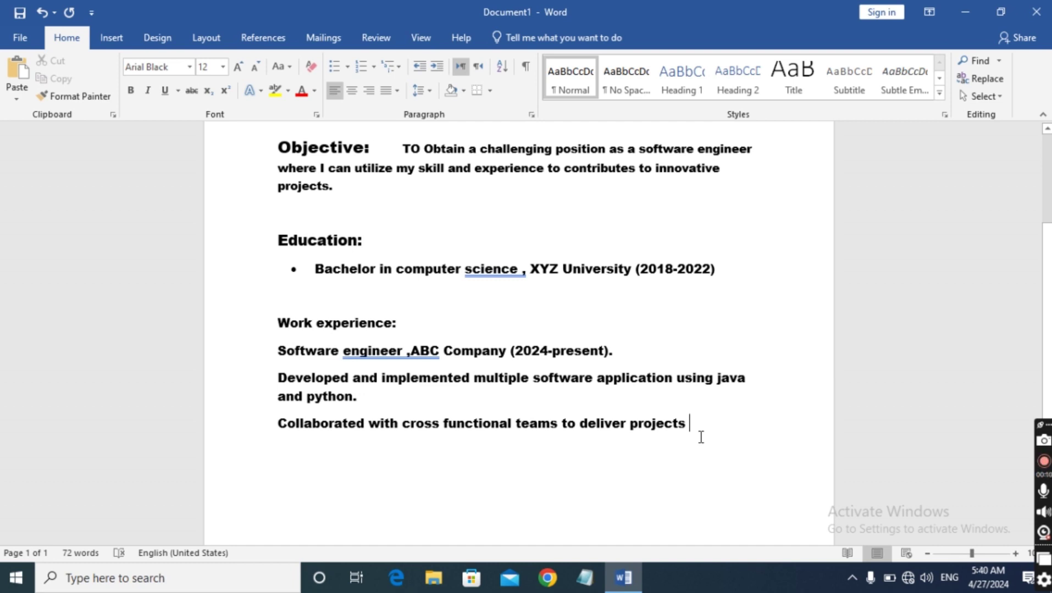
End the line with 'on time and with in budget.' and begin the next line with 'intrn ,'
text(on )
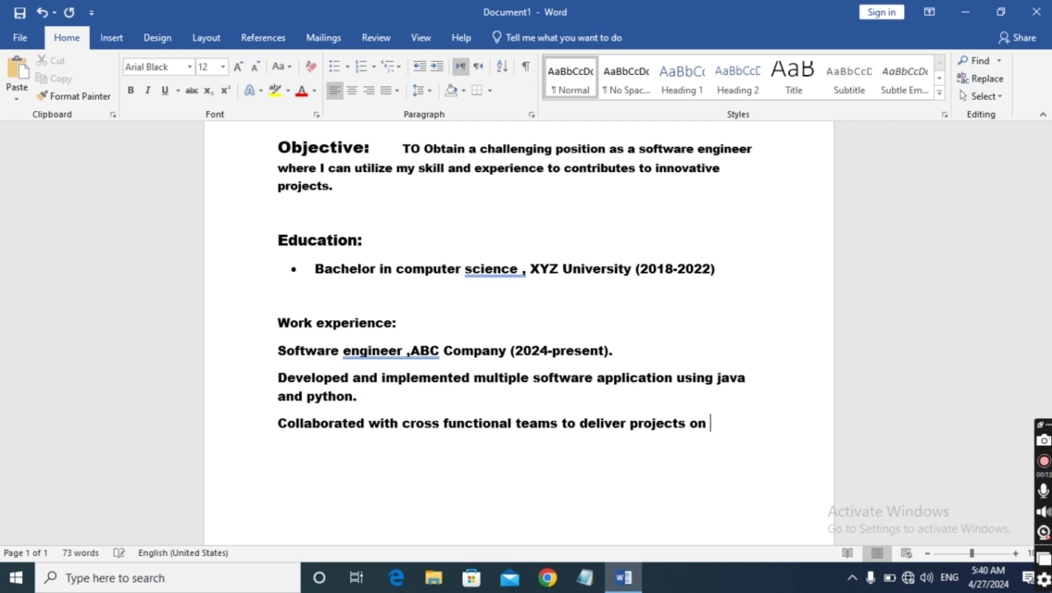
text(time and with in)
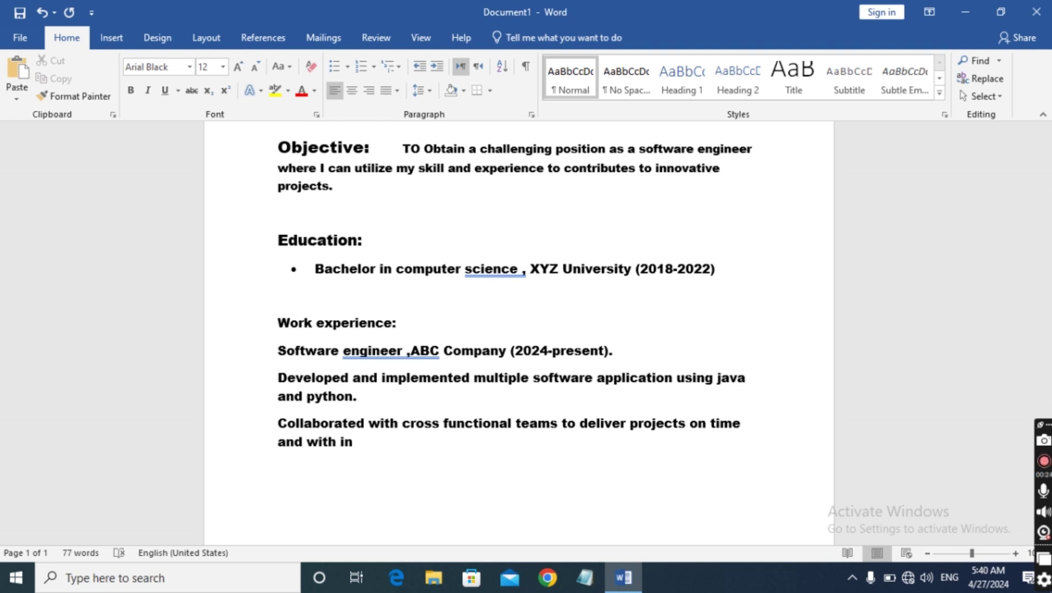
text( budget.)
key(Return)
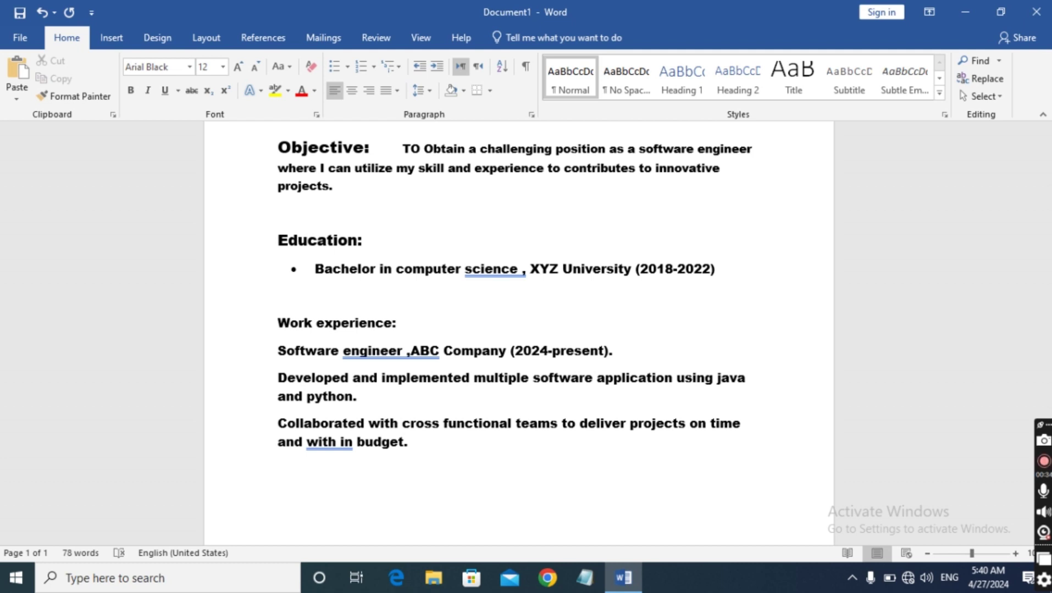
text(intrn)
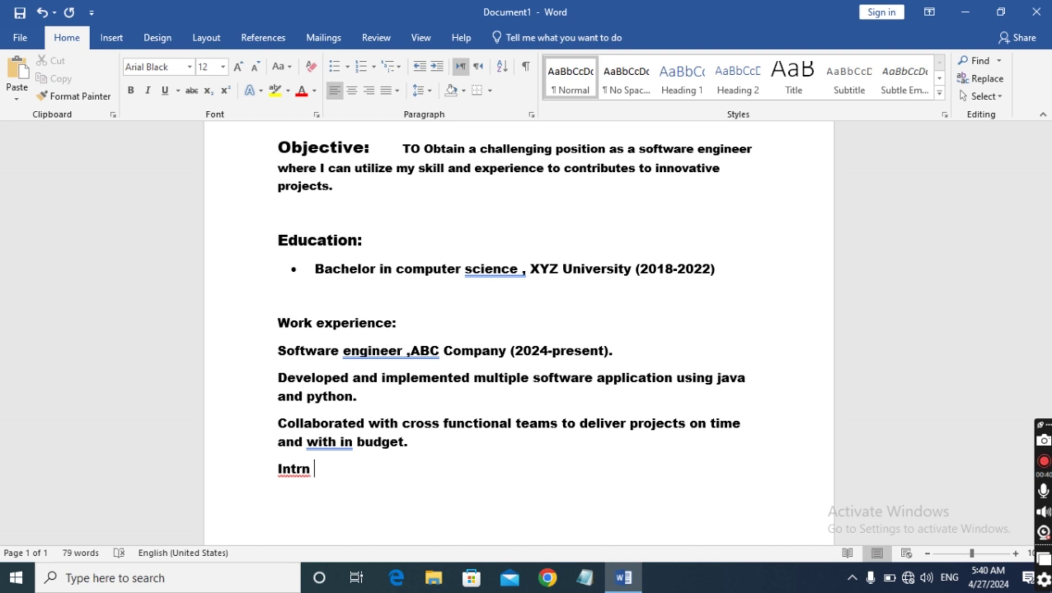
text( ,)
Fix the stray comma so the line reads 'Intrn, DEF Company (summer-2021).', then start a new line
key(Return)
key(Return)
key(BackSpace)
key(BackSpace)
key(BackSpace)
key(BackSpace)
text(,)
text(DEF Company)
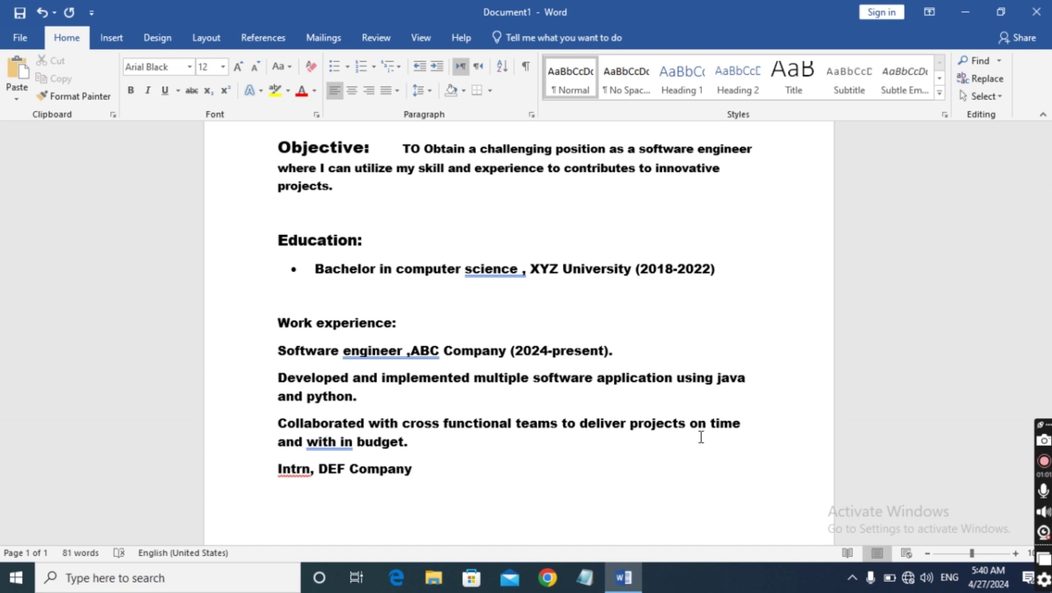
text( (summer)
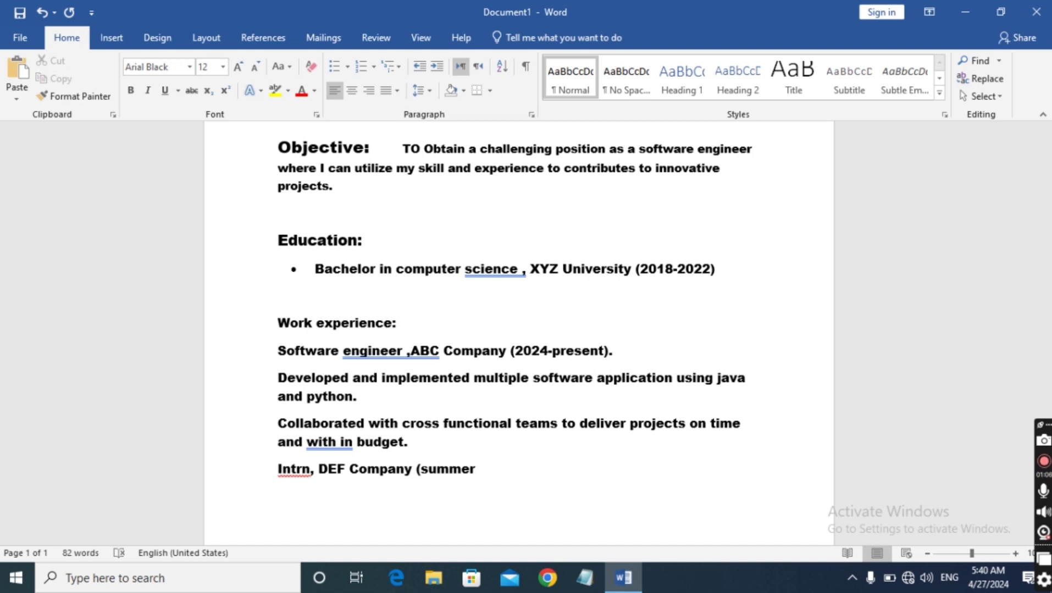
text(-2021))
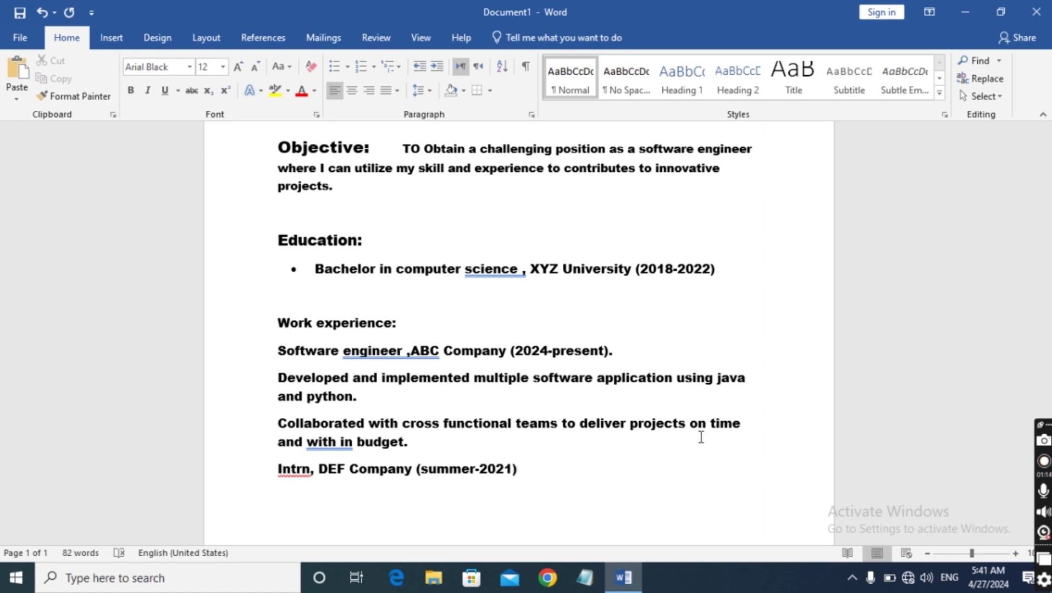
text(.)
key(Return)
Type 'Assisted in the development of a web application using HTML,CSS and java Script.', fixing typos
text(A)
key(BackSpace)
text(Assist)
key(BackSpace)
text(t)
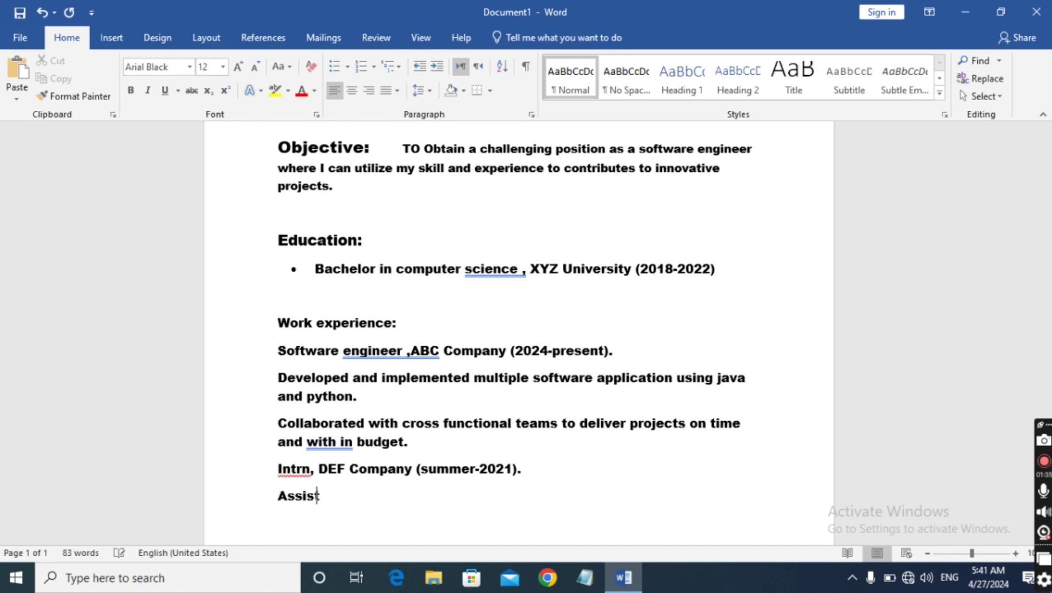
text(ed in tghe)
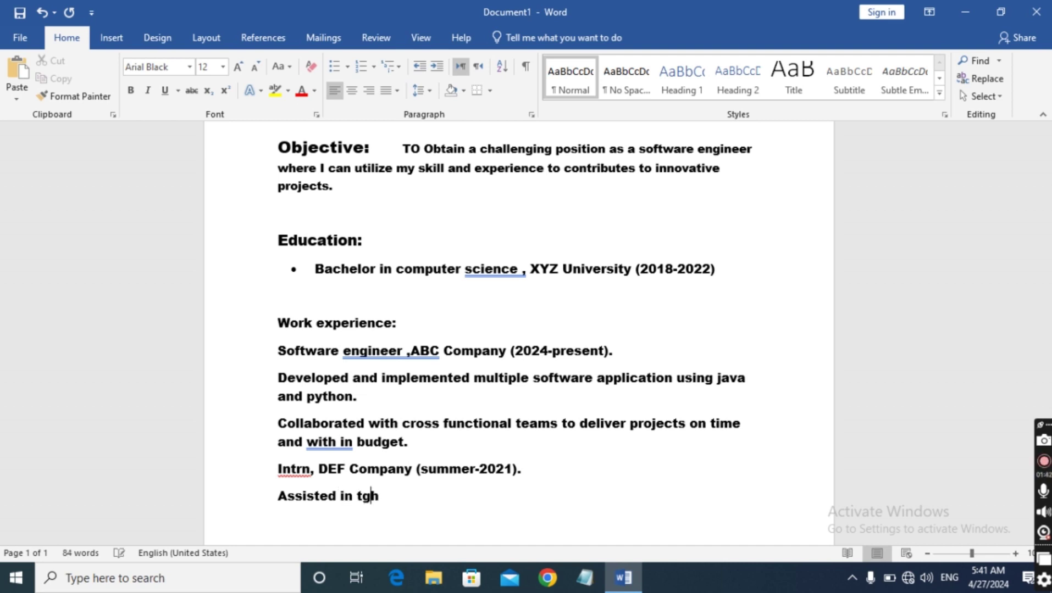
key(BackSpace)
key(BackSpace)
key(BackSpace)
text(he)
text(develop)
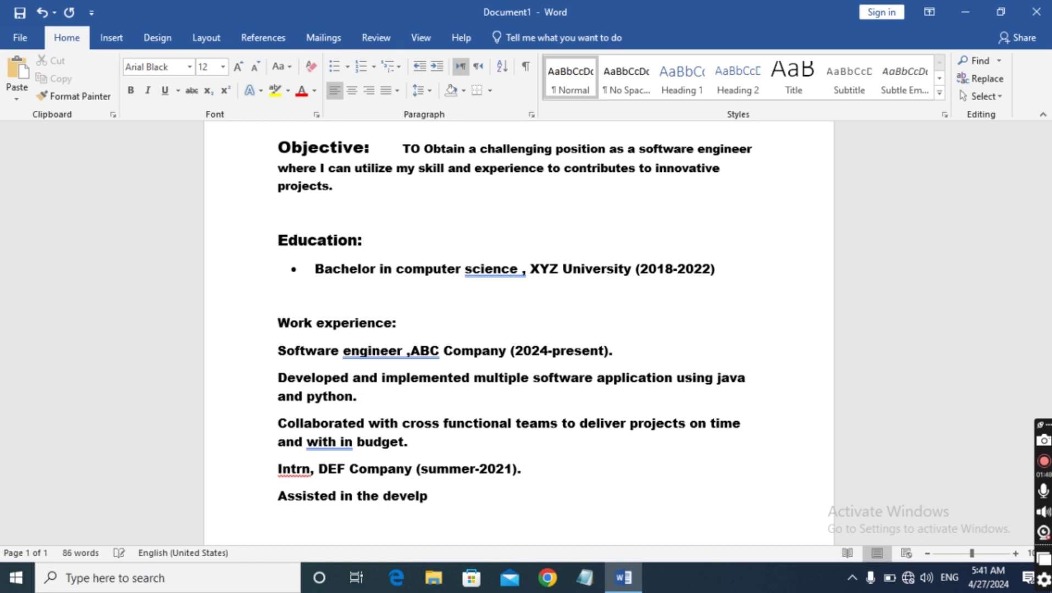
text(ment)
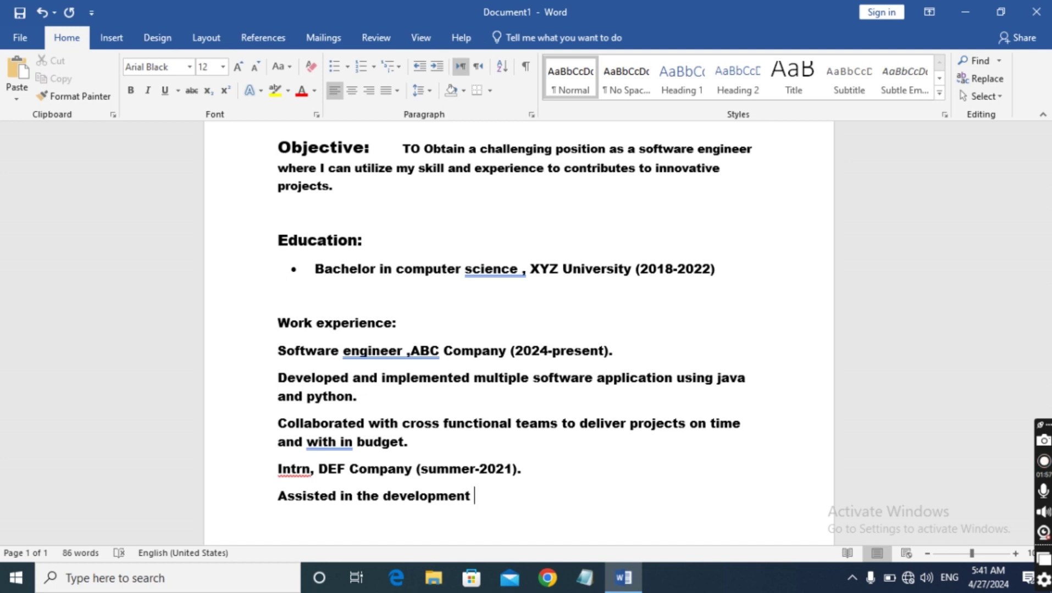
text(of a web )
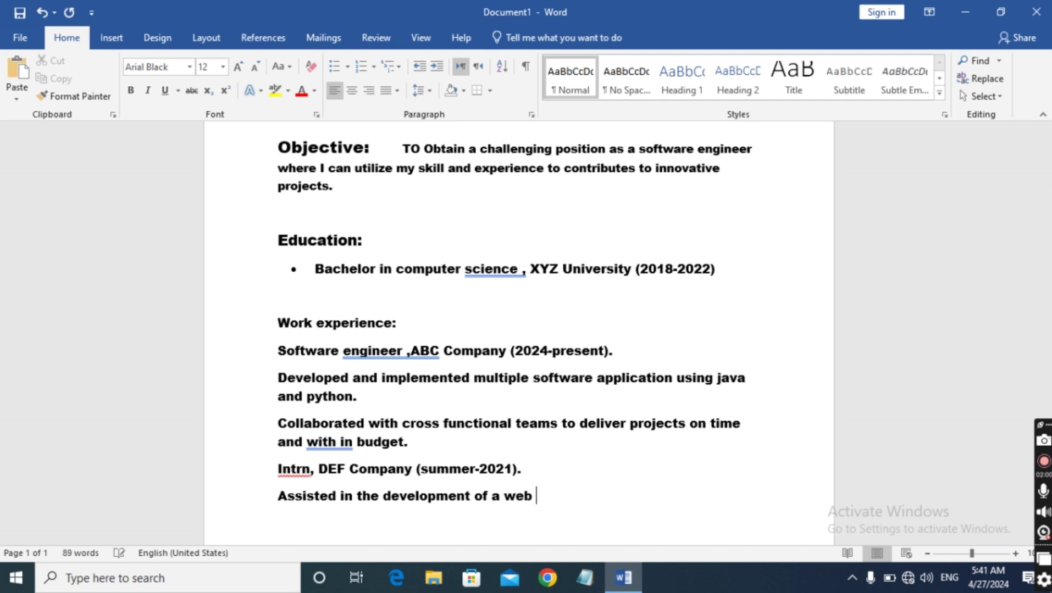
text(applic)
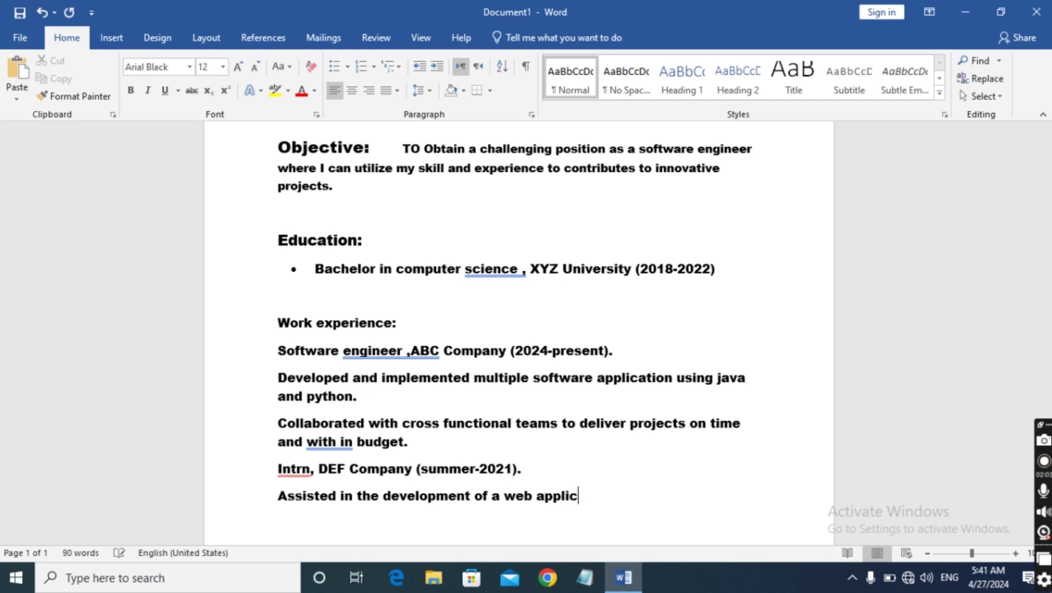
text(ation using )
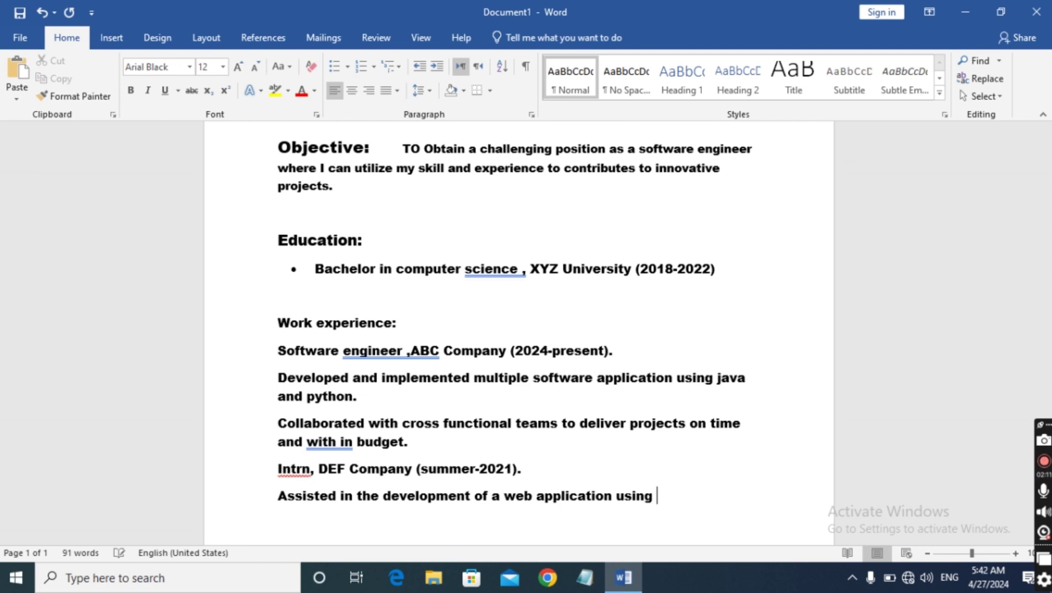
text(HTML)
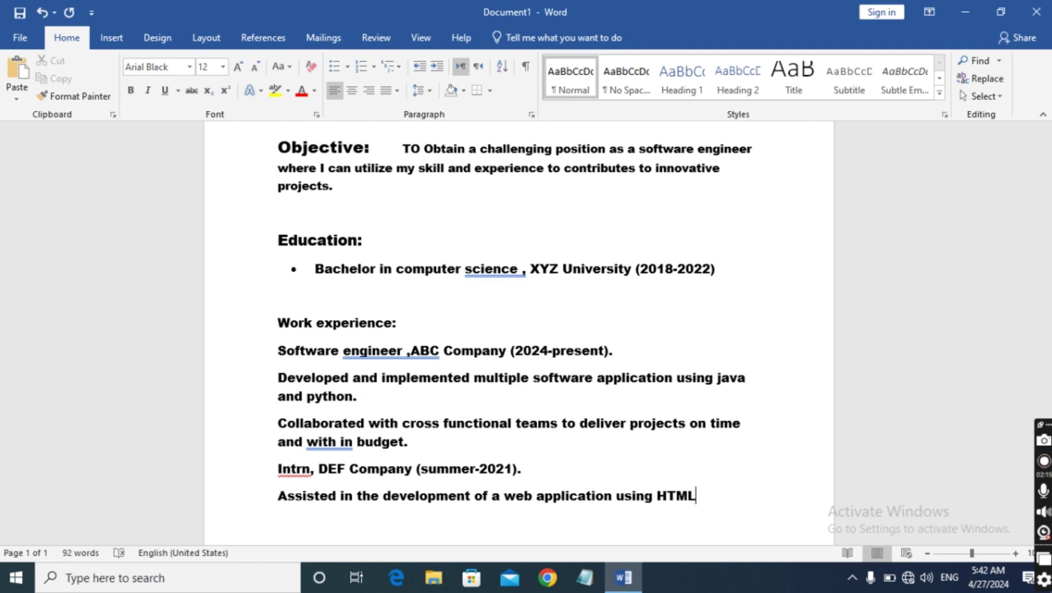
text(,CSS an)
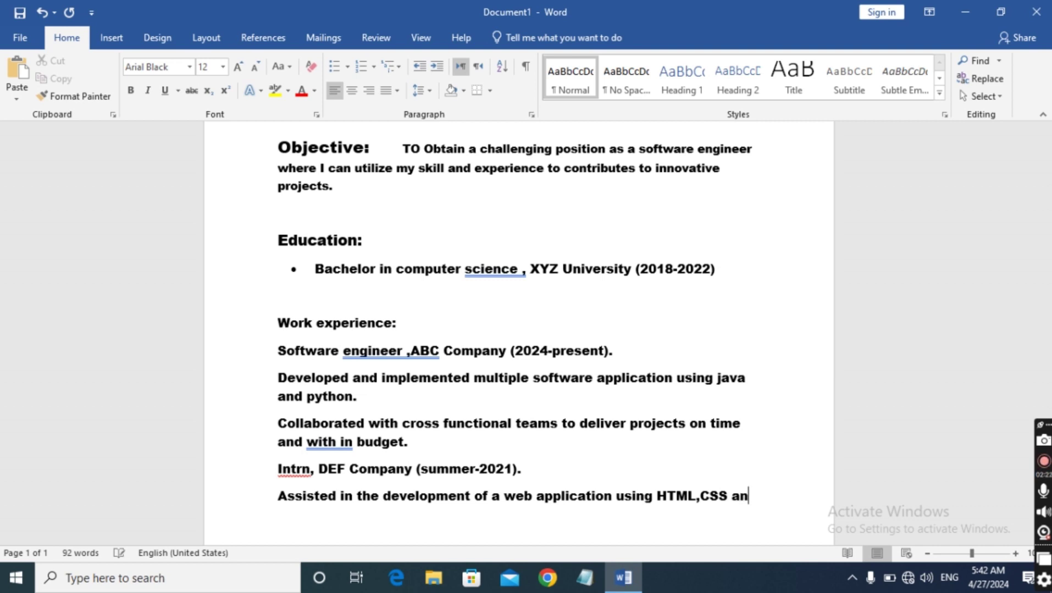
text(d java Scr)
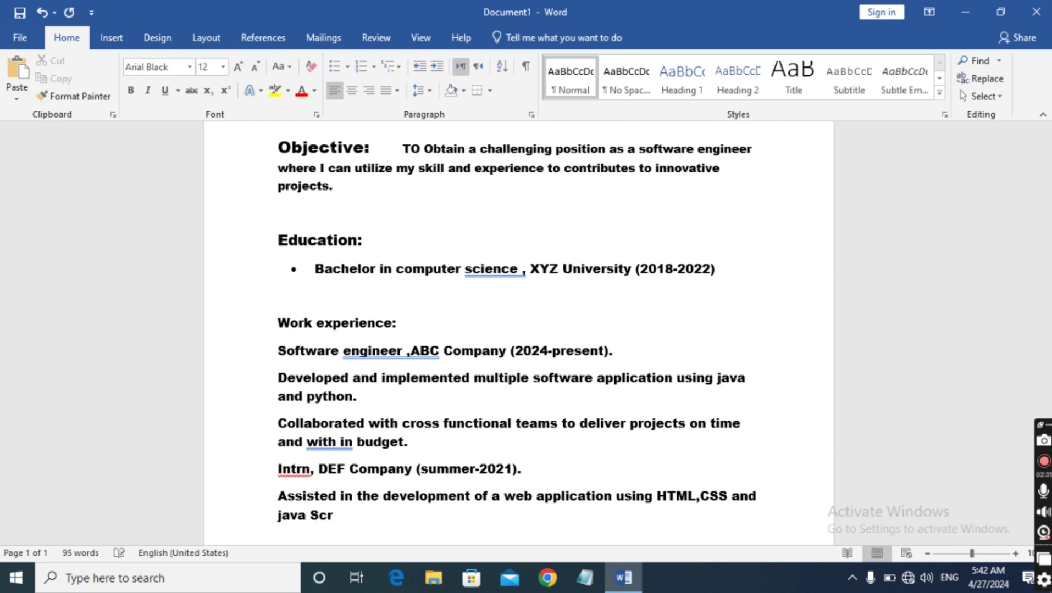
text(ipt.)
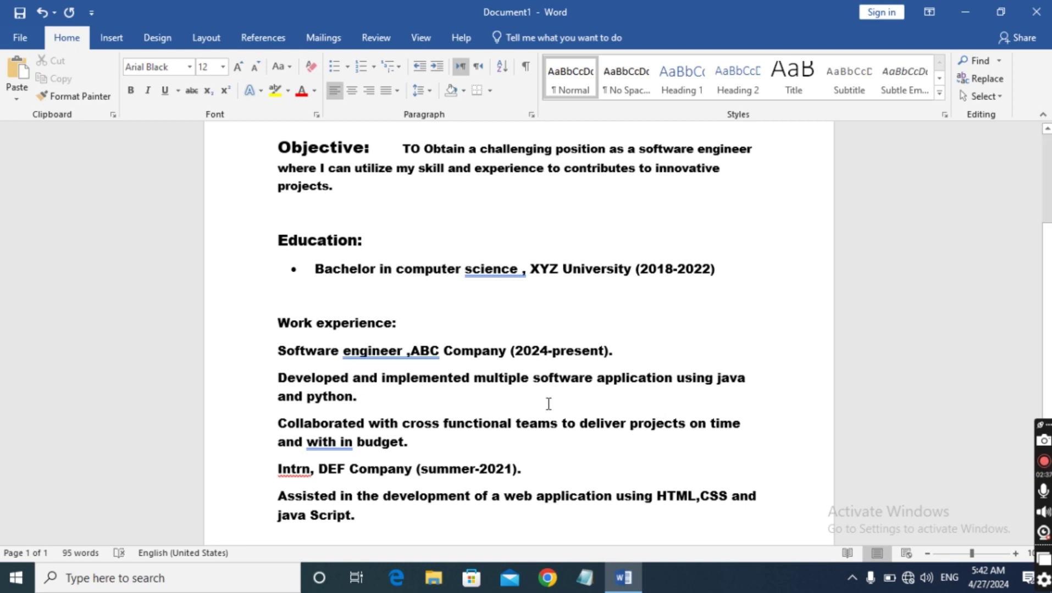
Correct 'Intrn' to 'Intern' and set the 'Work experience:' heading to 14 pt
right_click(297, 471)
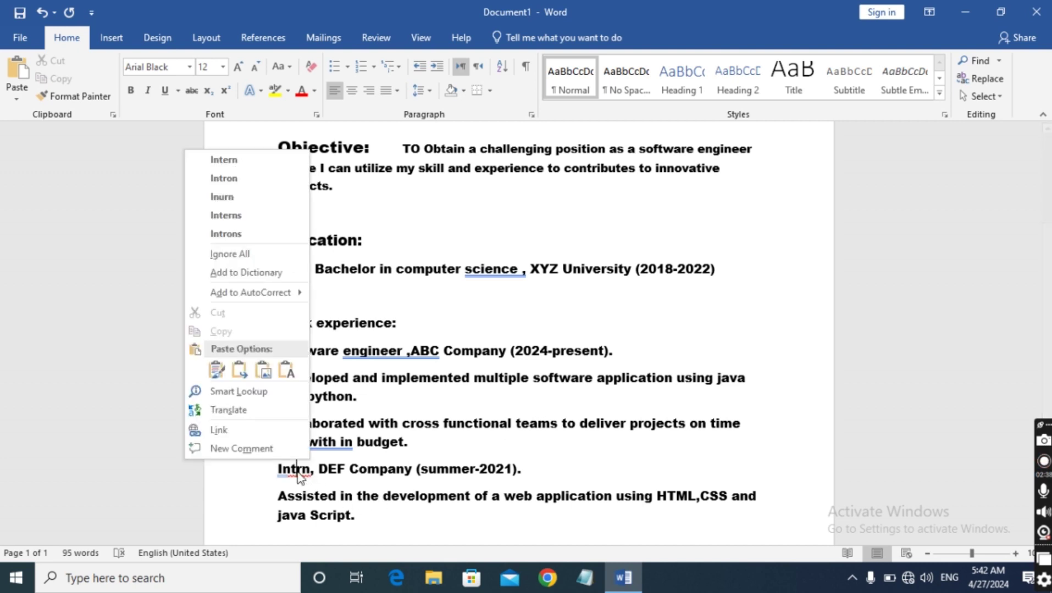
click(223, 161)
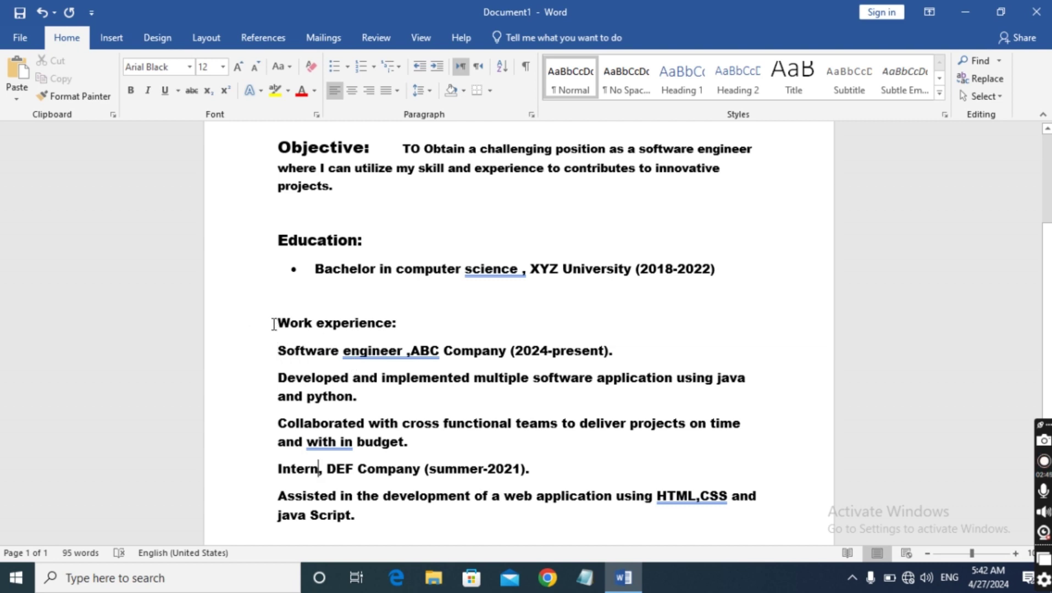
drag(277, 324, 404, 324)
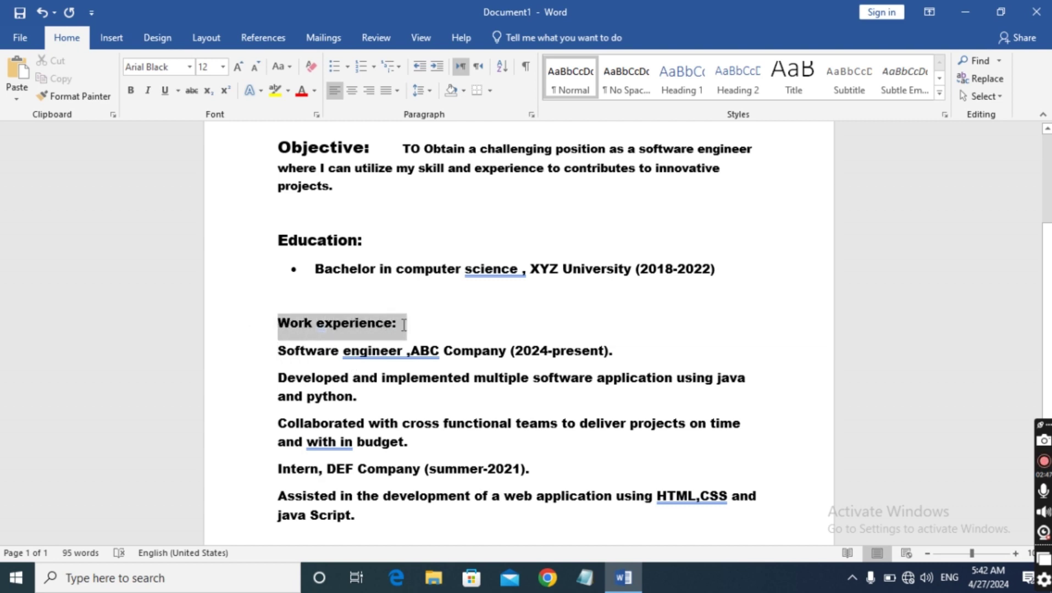
click(222, 67)
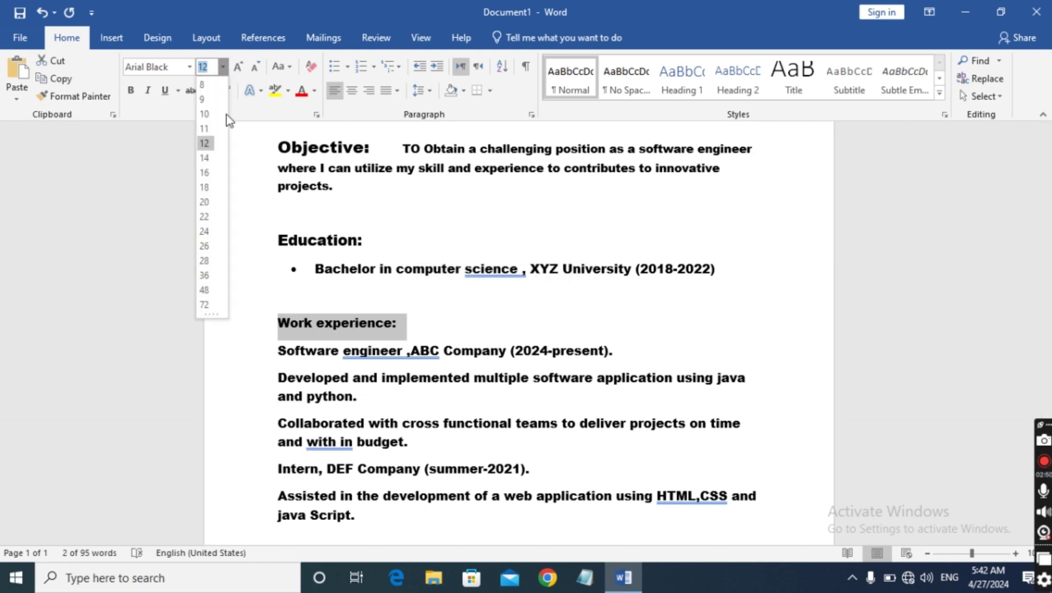
click(211, 158)
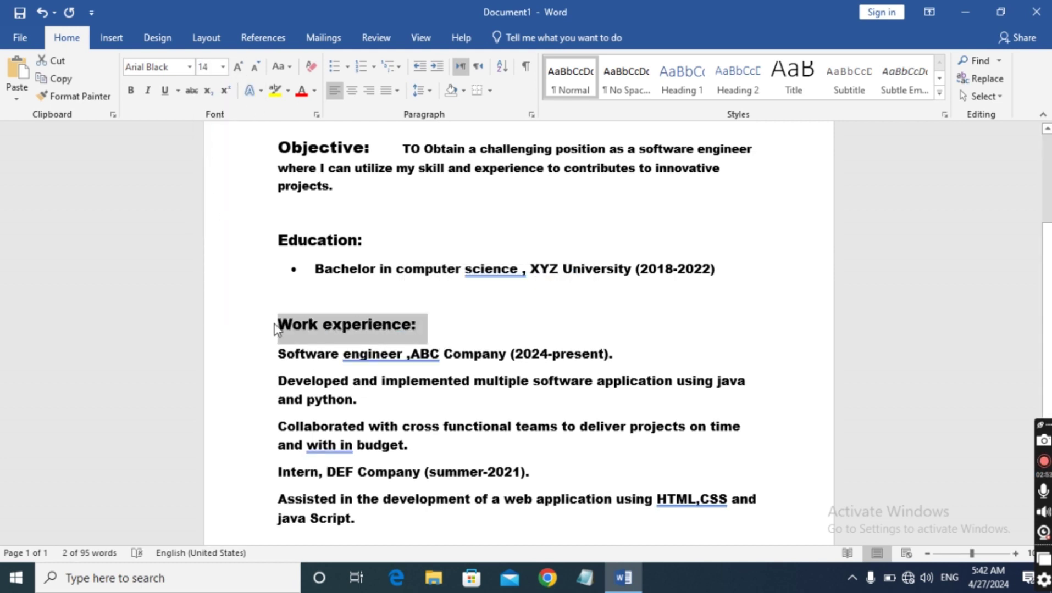
scroll(275, 323, up, 1)
scroll(276, 323, down, 1)
scroll(275, 324, up, 4)
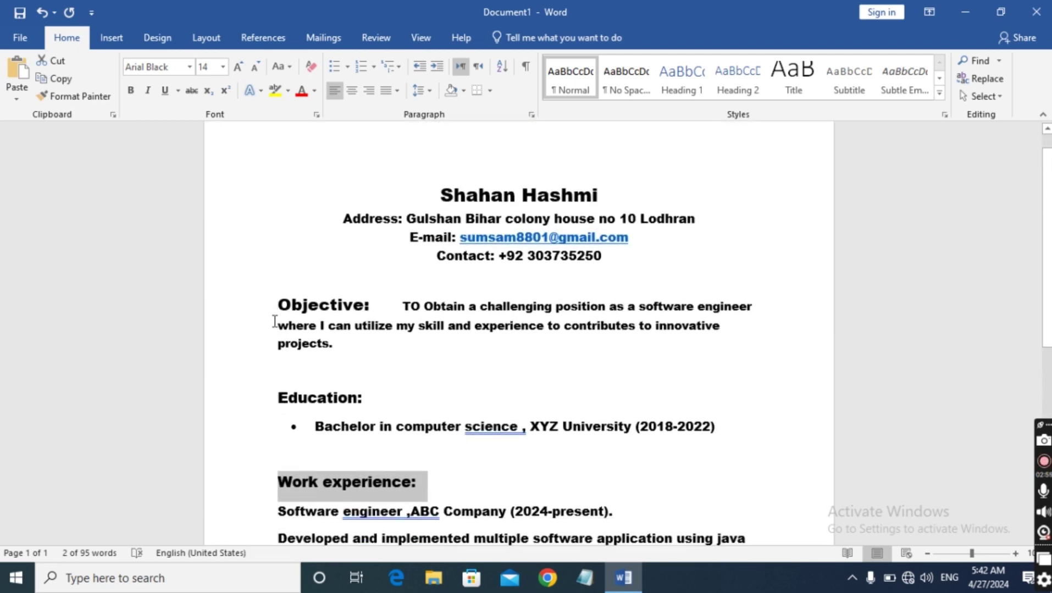
scroll(274, 321, down, 3)
scroll(275, 322, down, 2)
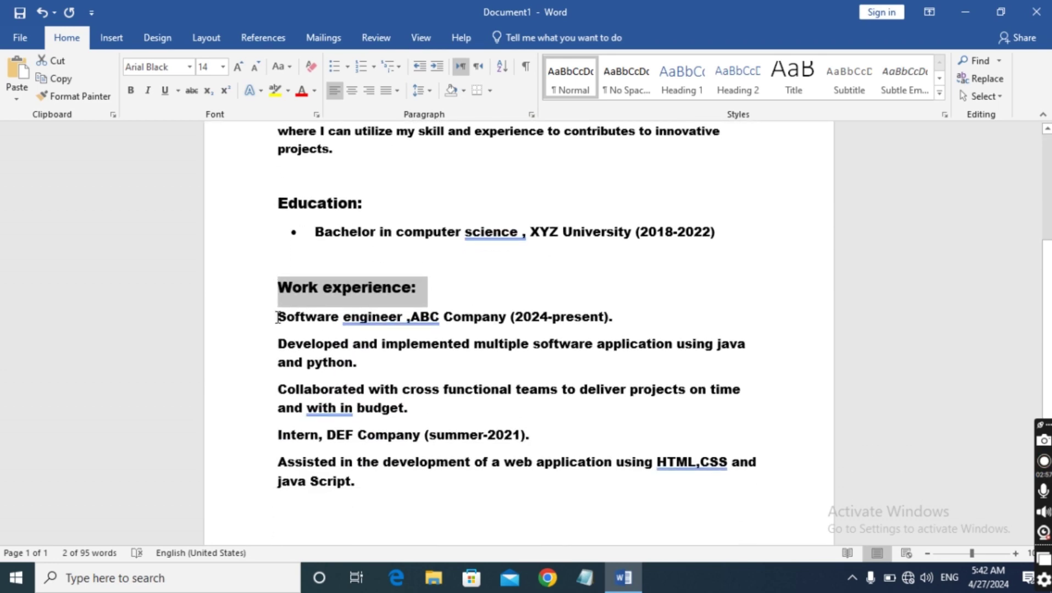
drag(276, 317, 419, 507)
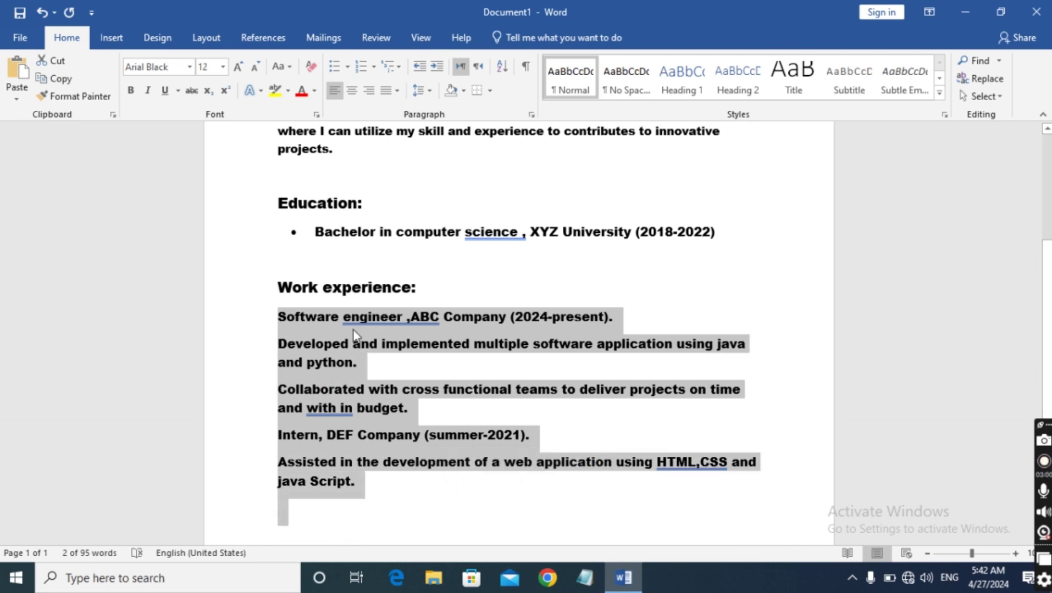
click(348, 67)
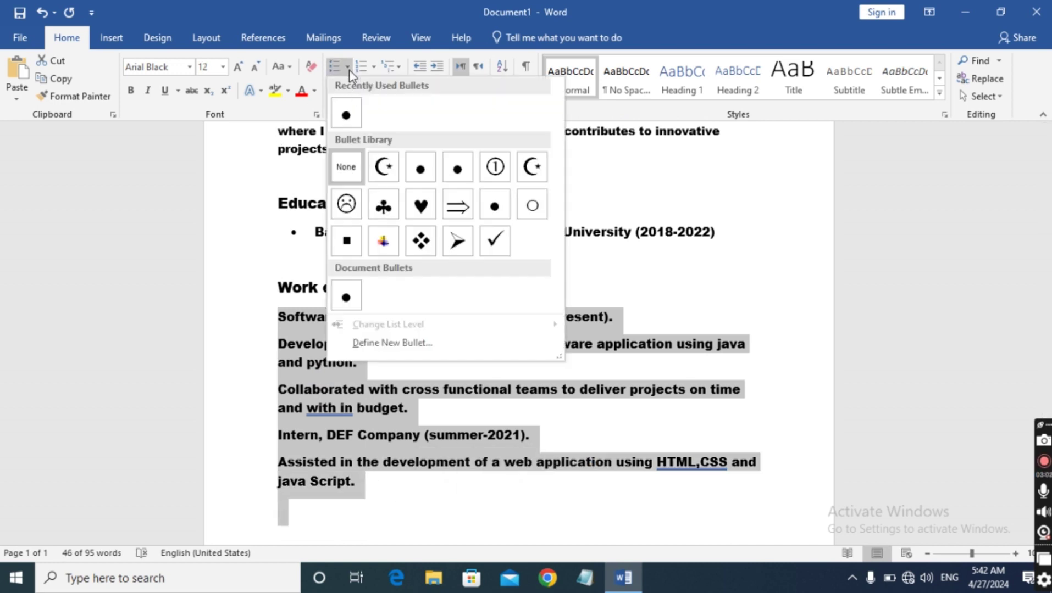
click(351, 119)
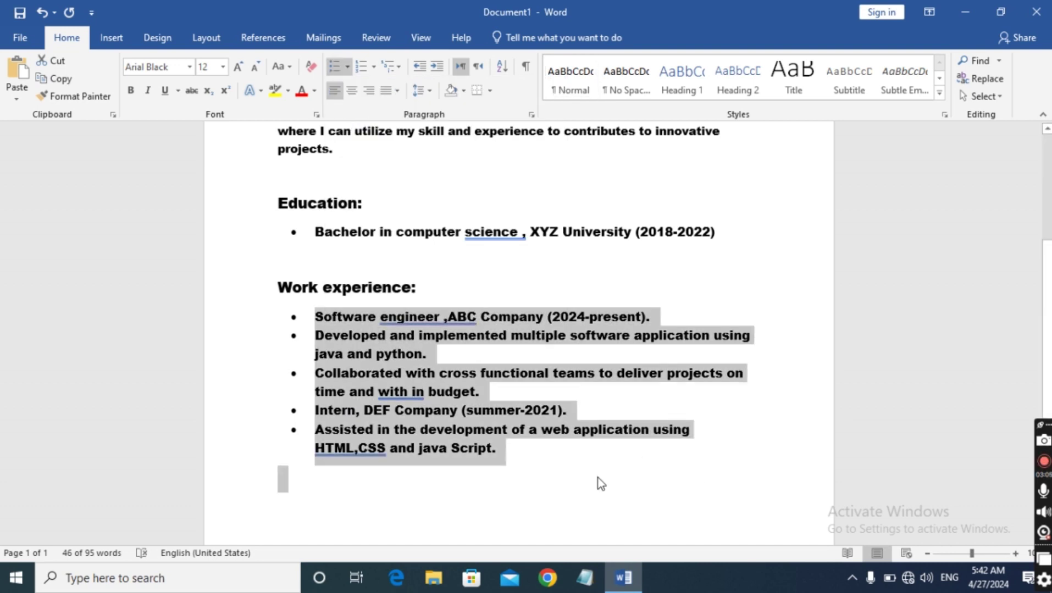
click(589, 493)
scroll(629, 483, up, 3)
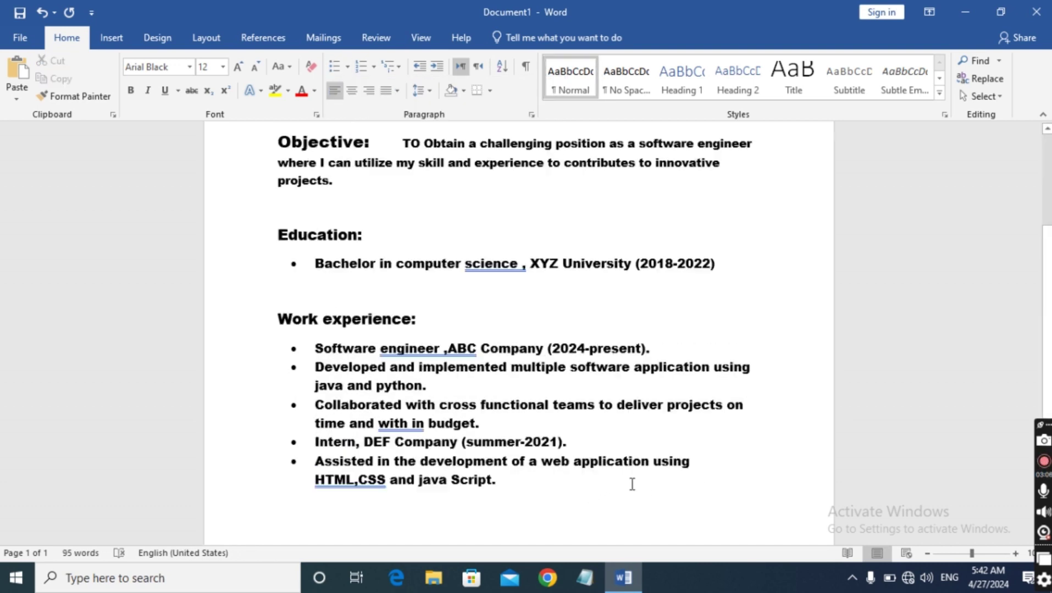
scroll(497, 333, up, 2)
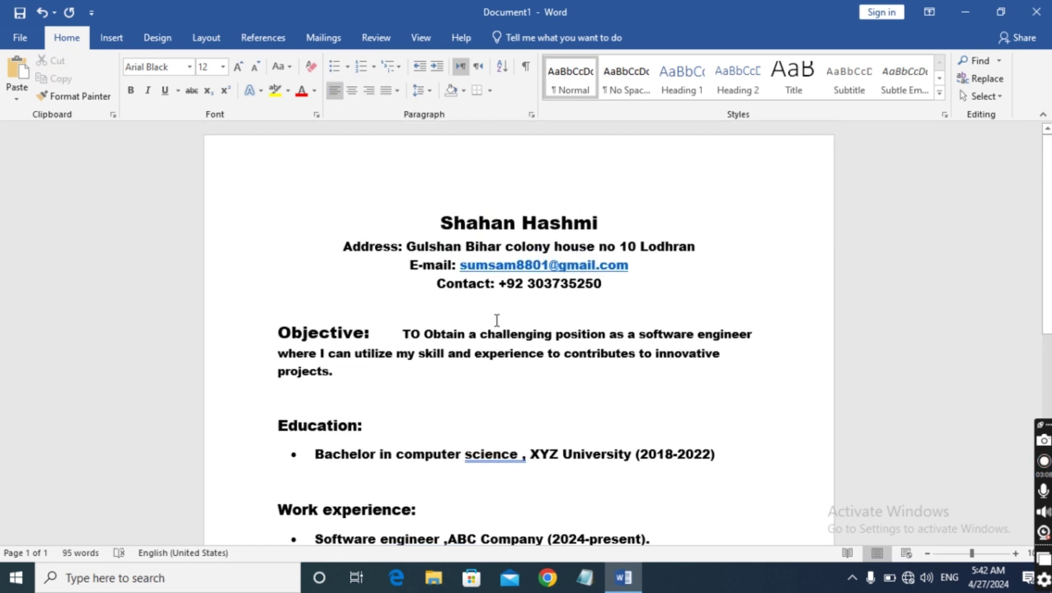
scroll(479, 300, down, 3)
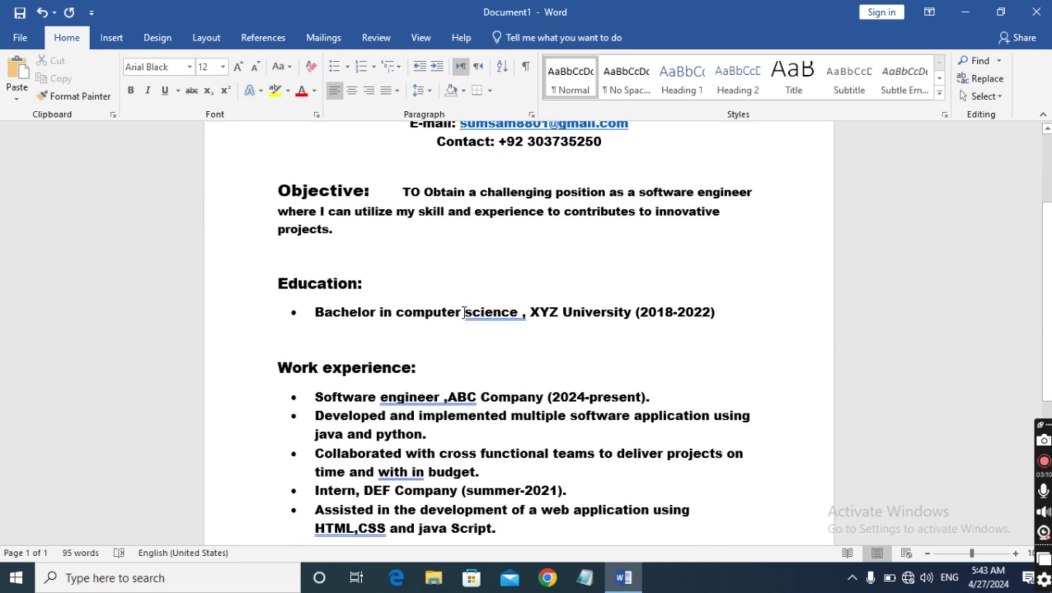
scroll(461, 318, down, 3)
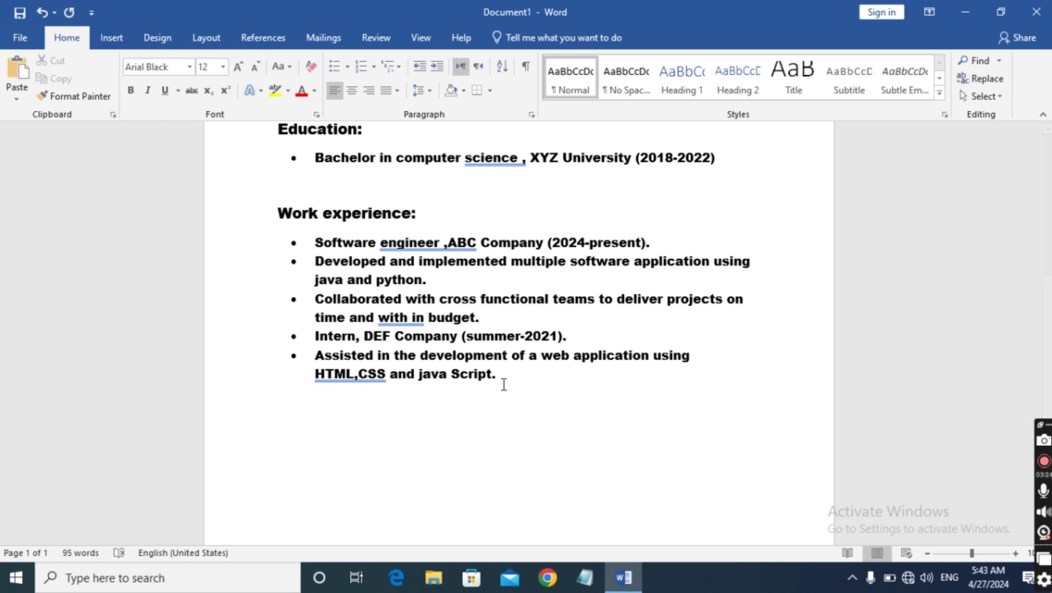
click(498, 377)
scroll(501, 393, down, 2)
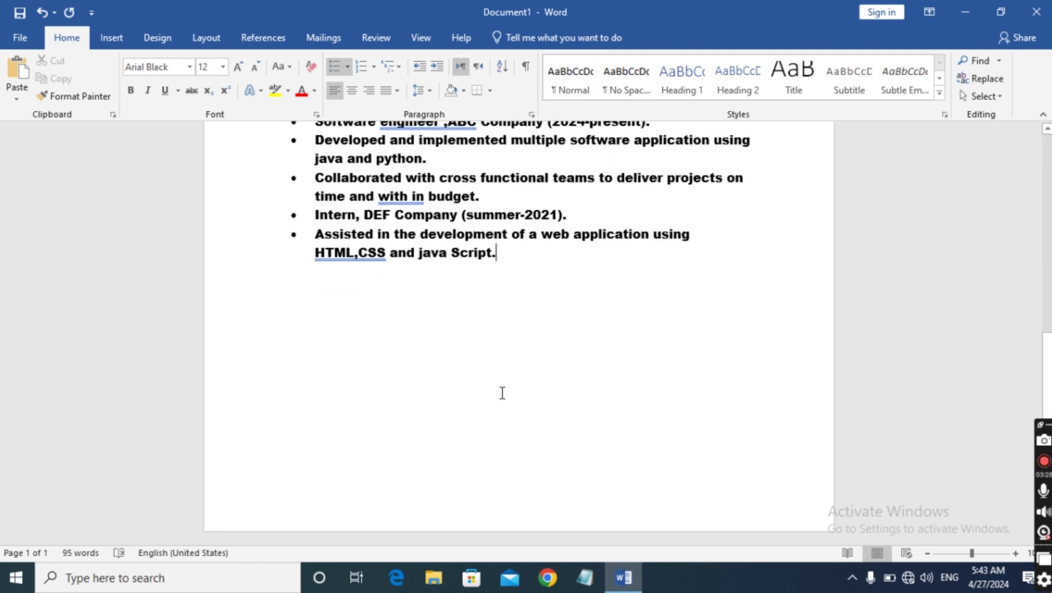
scroll(502, 393, up, 3)
scroll(502, 393, down, 2)
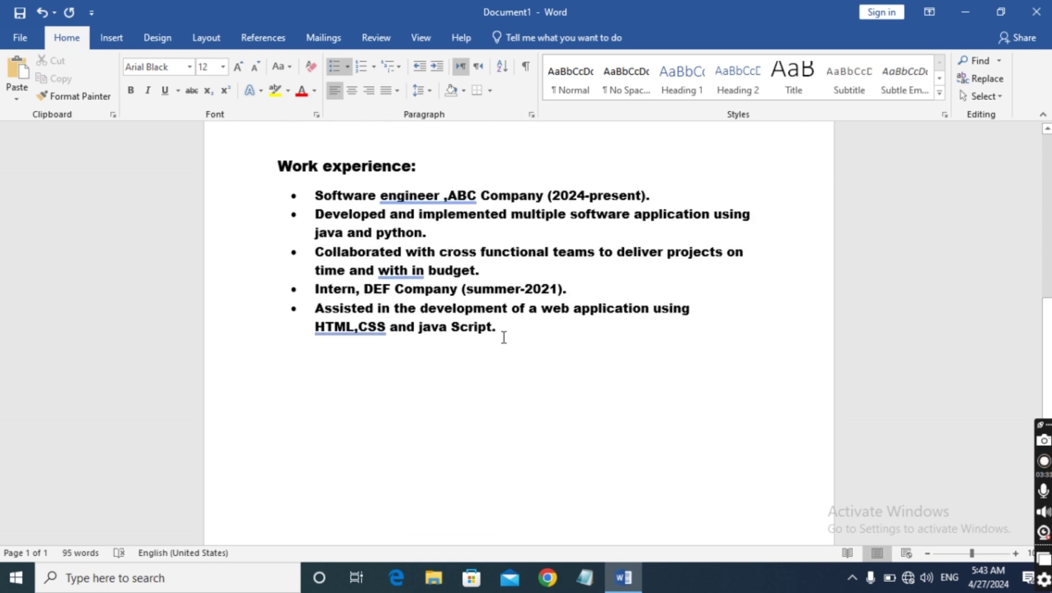
Add a plain, unbulleted 'Skils:' heading after the work-experience list and make it 14 pt
key(Return)
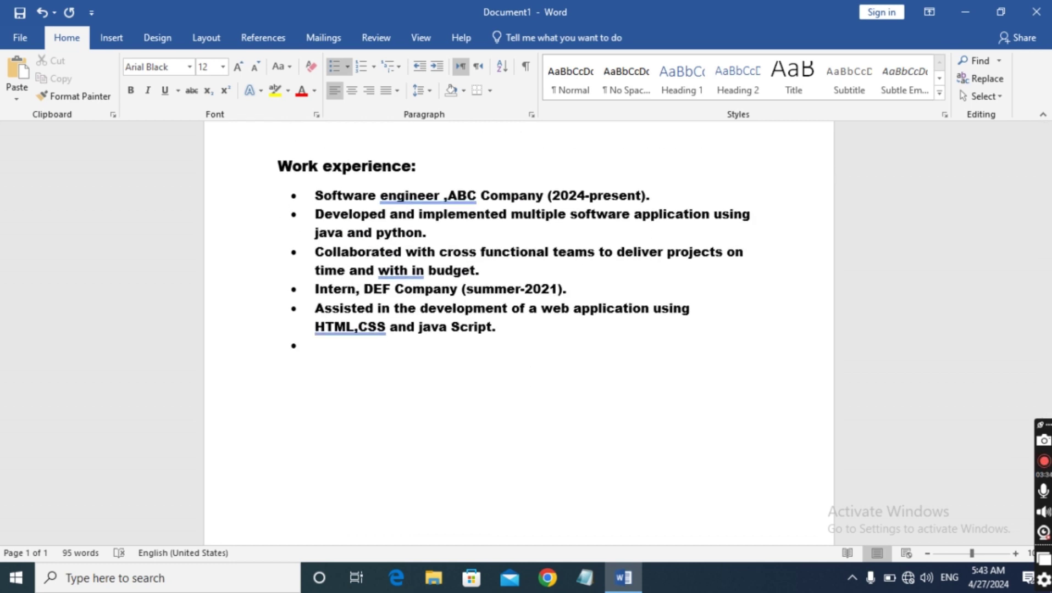
key(Return)
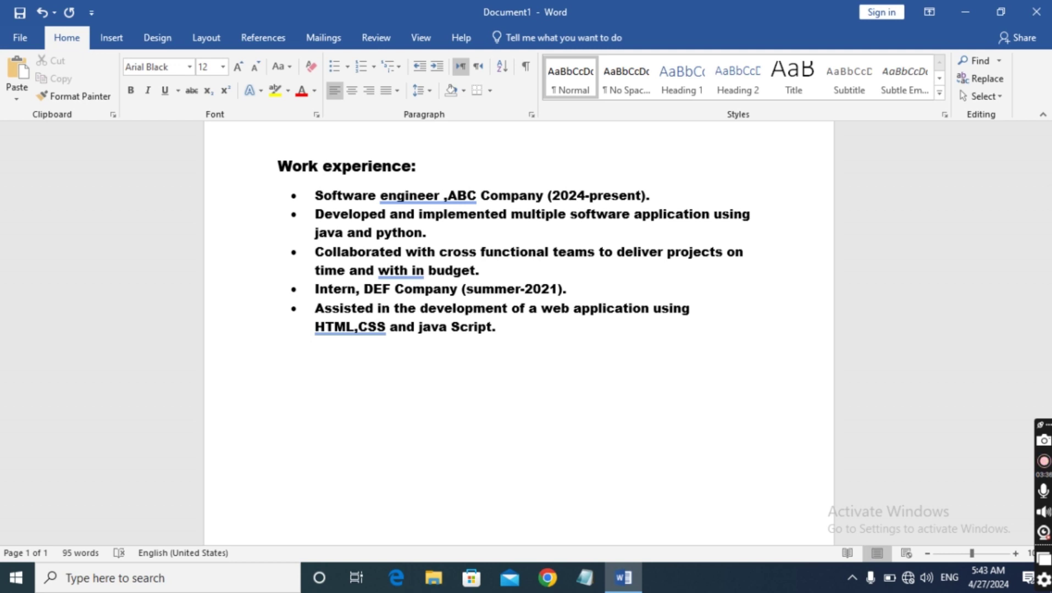
text(Skils)
text(:)
click(285, 355)
drag(287, 356, 349, 357)
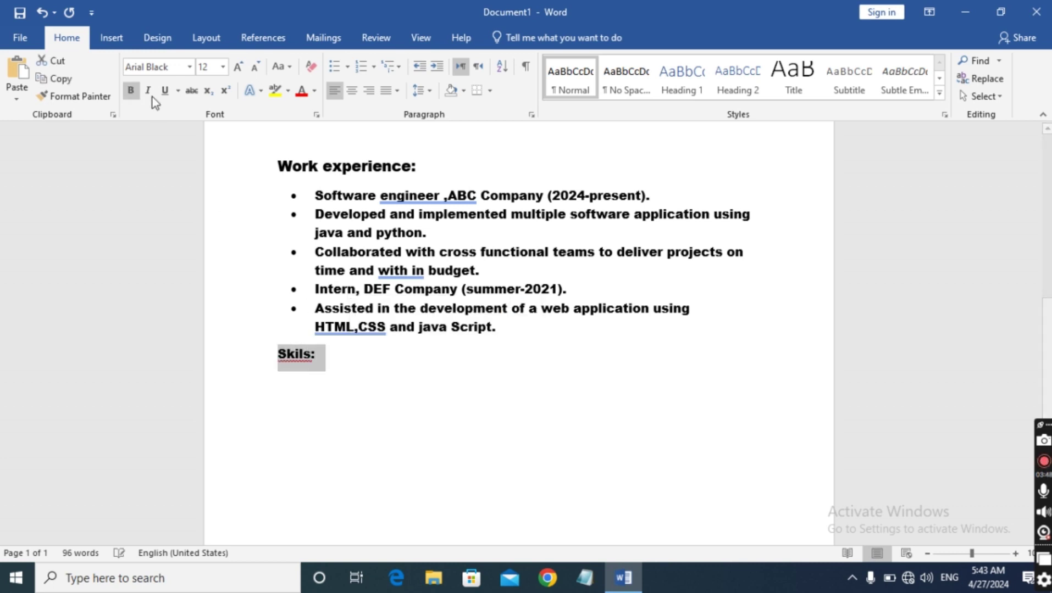
click(222, 67)
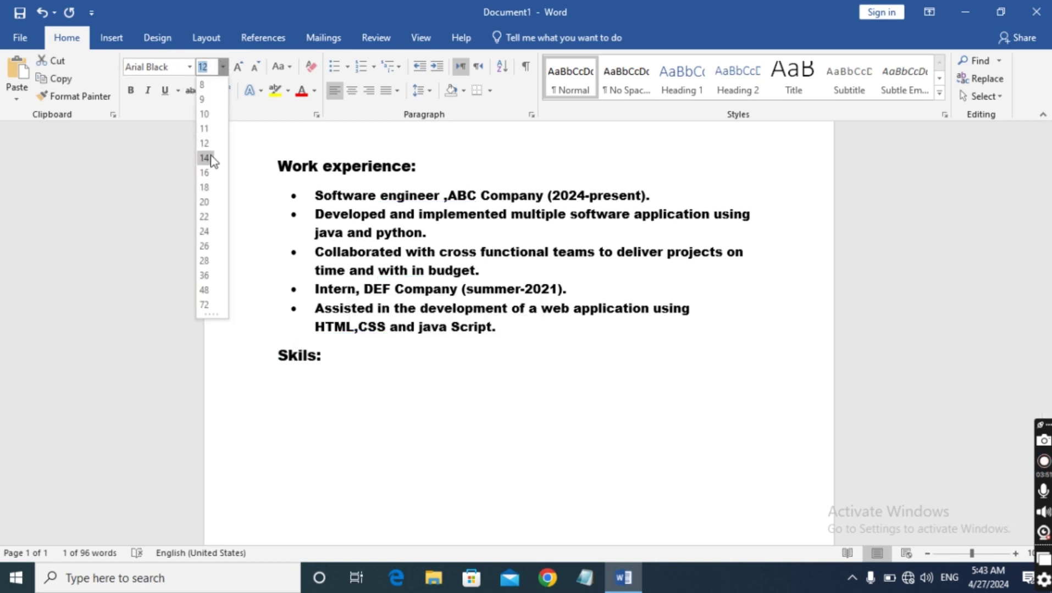
click(206, 141)
Correct the misspelled 'Skils' to 'Skills' using the spelling suggestions
right_click(316, 327)
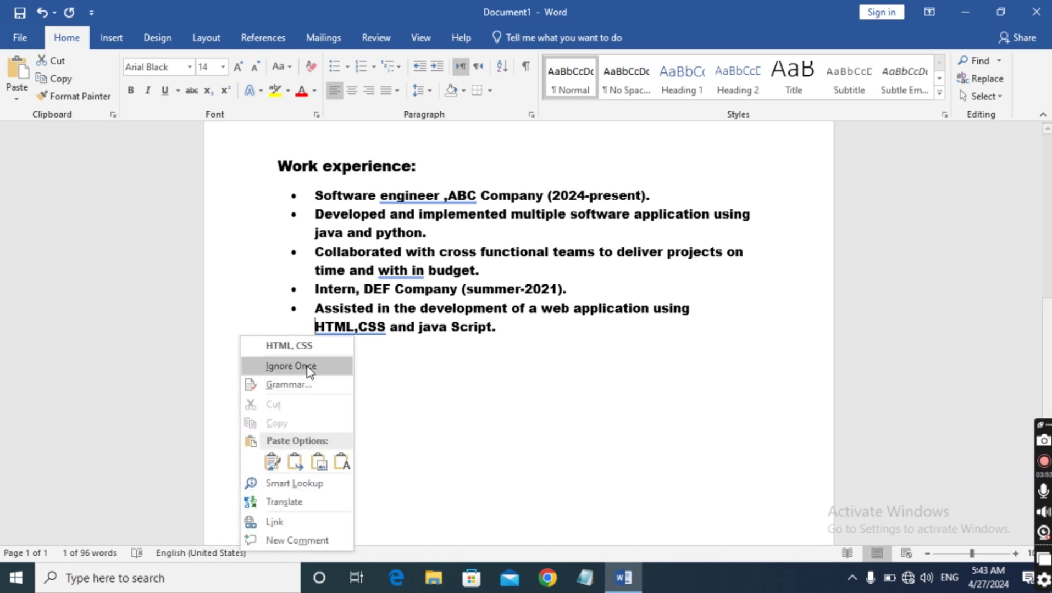
key(Escape)
right_click(290, 356)
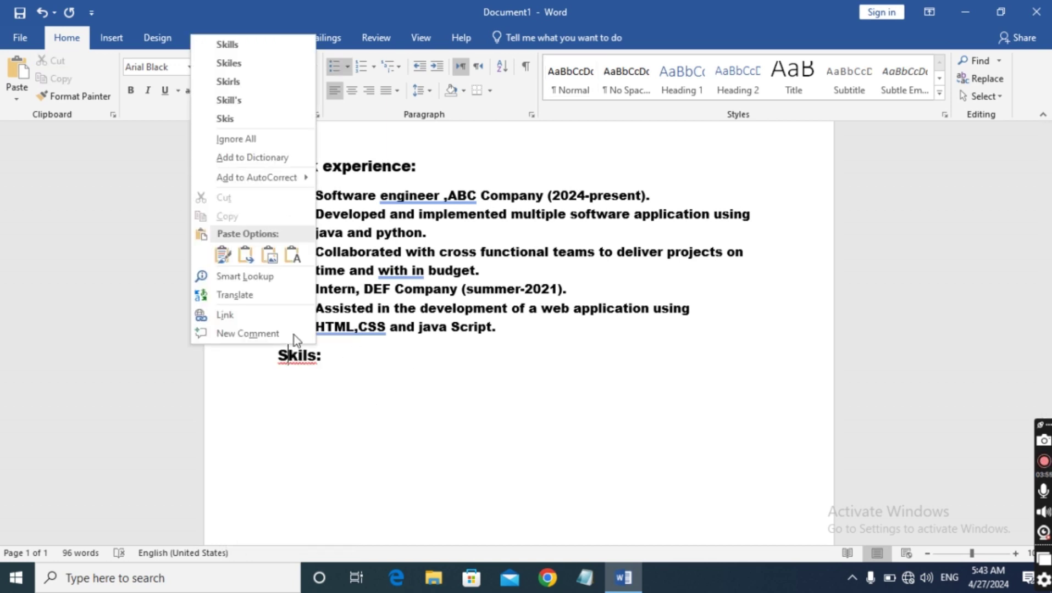
click(266, 46)
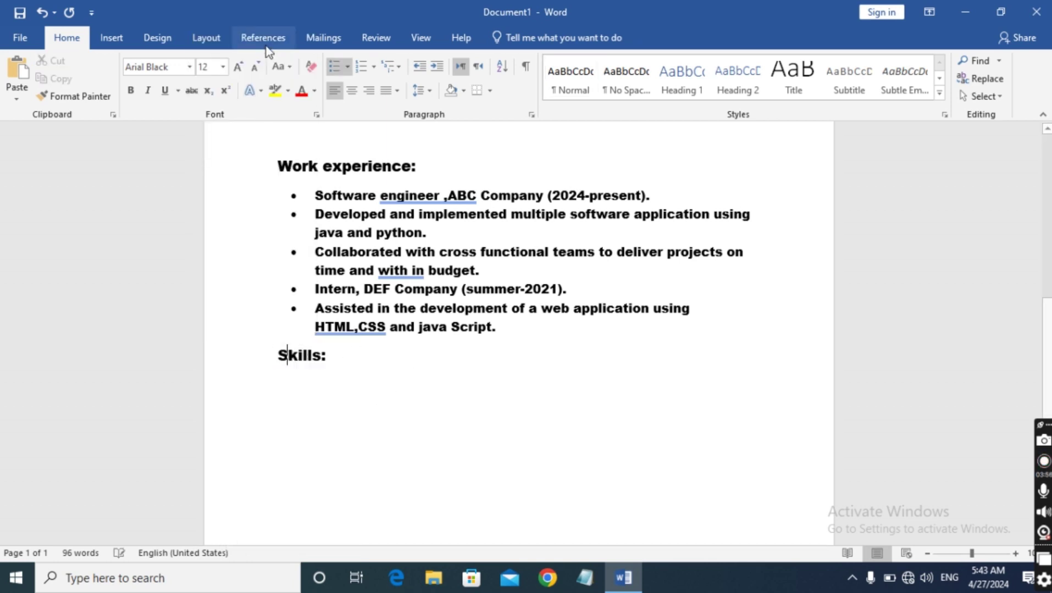
scroll(453, 377, up, 3)
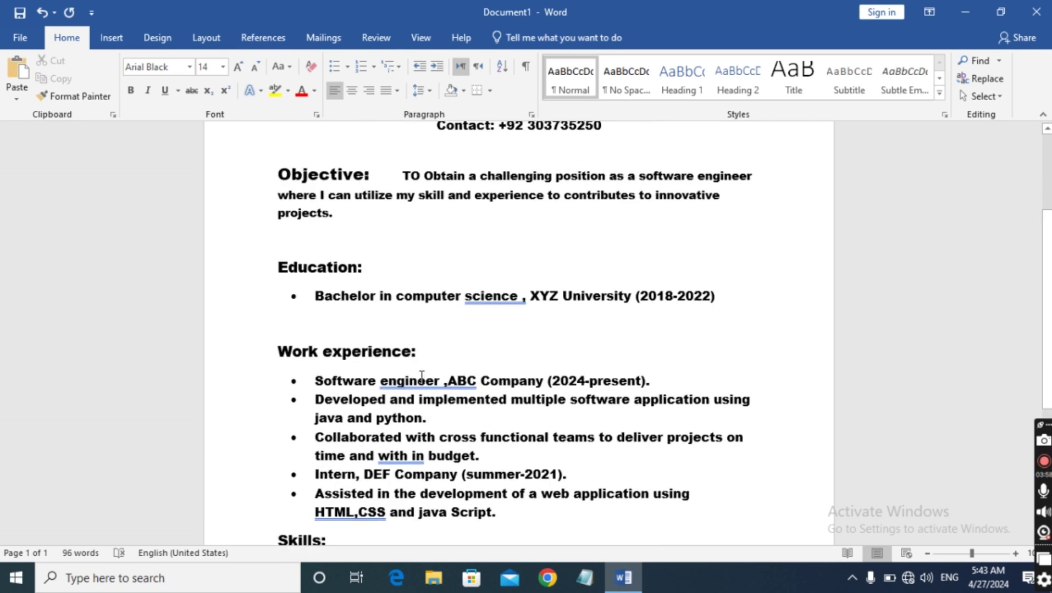
scroll(422, 378, down, 3)
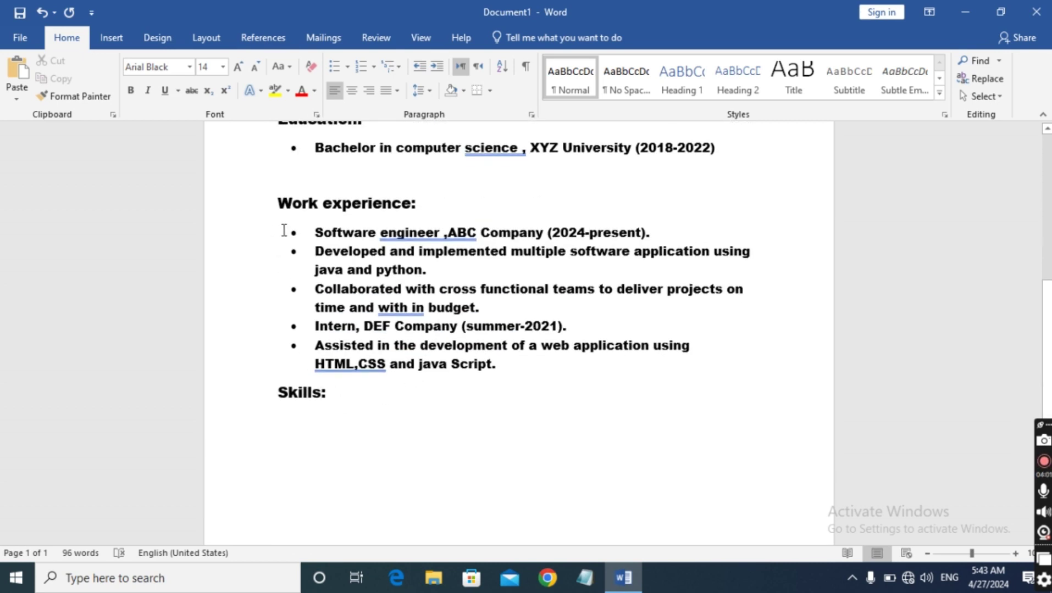
triple_click(316, 236)
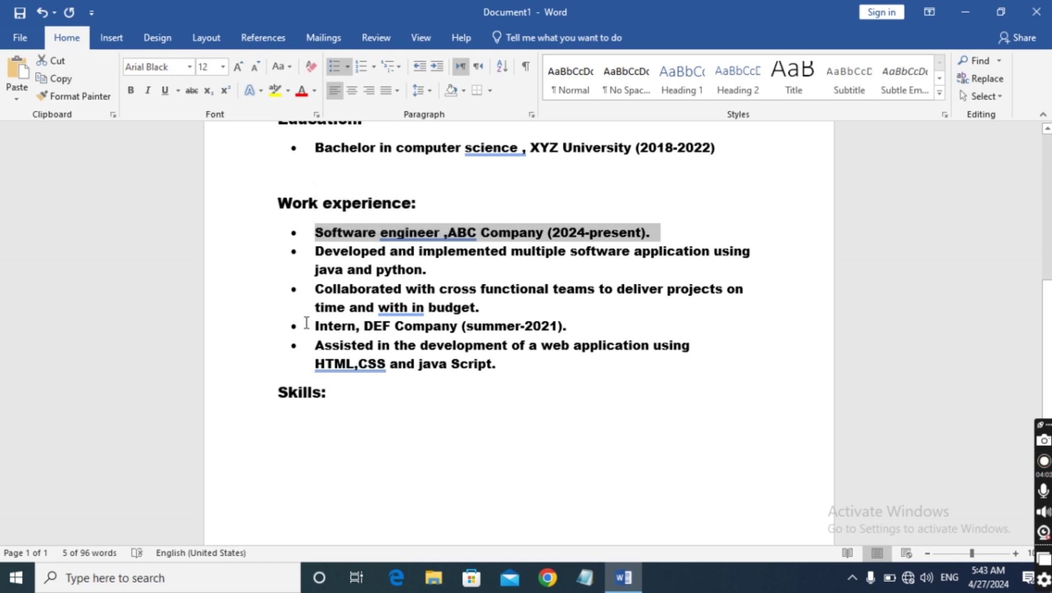
click(305, 262)
drag(316, 230, 584, 369)
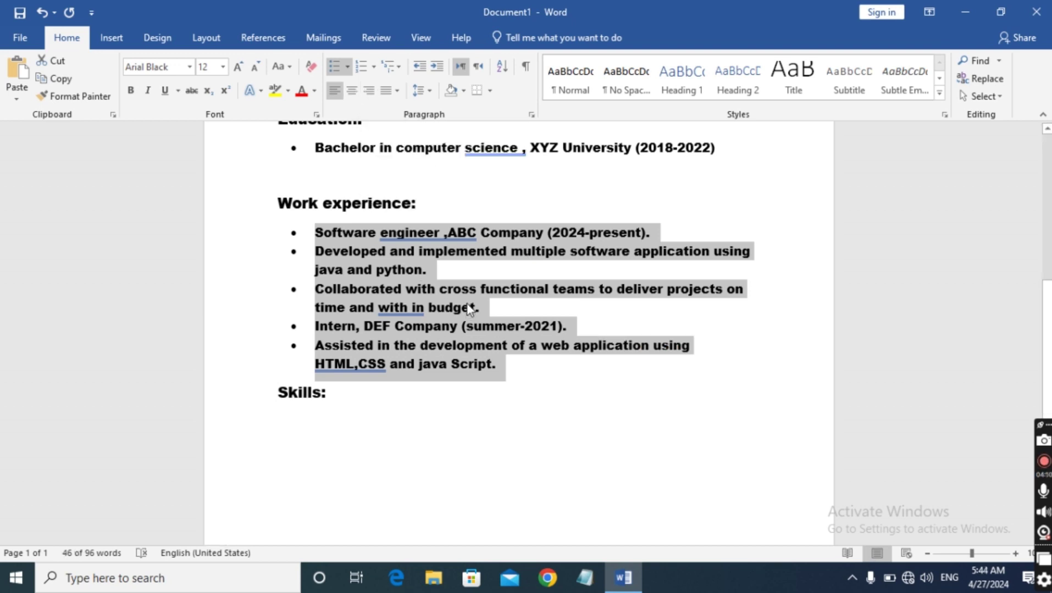
key(ctrl+e)
click(536, 416)
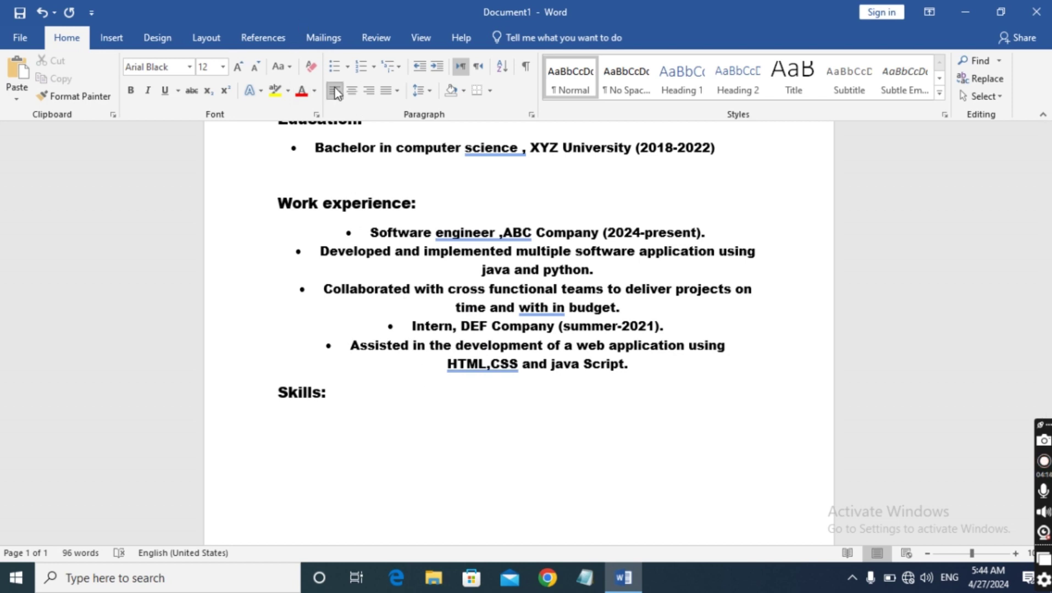
drag(368, 232, 642, 371)
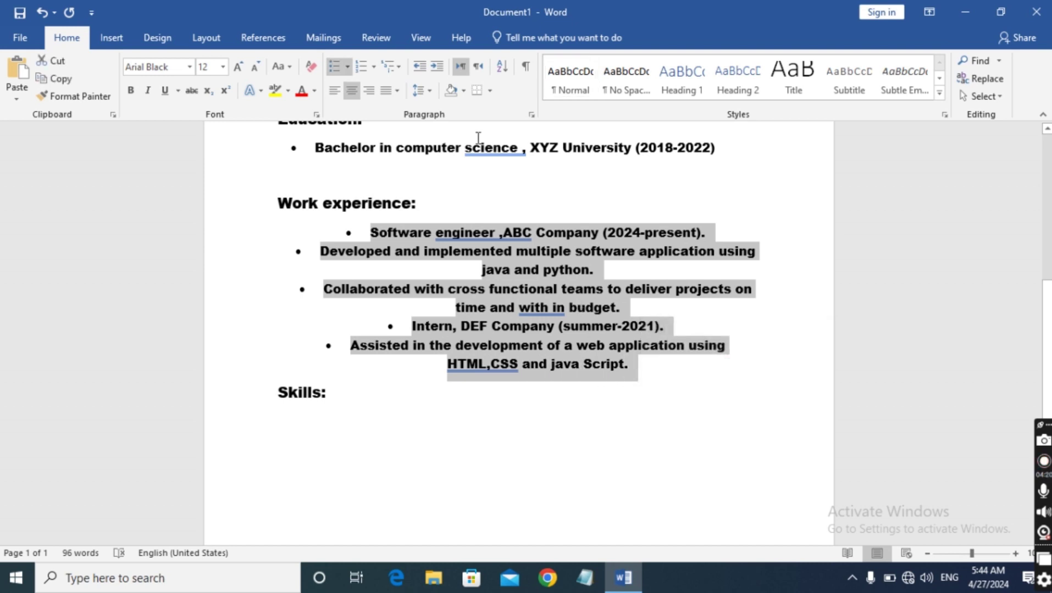
click(335, 91)
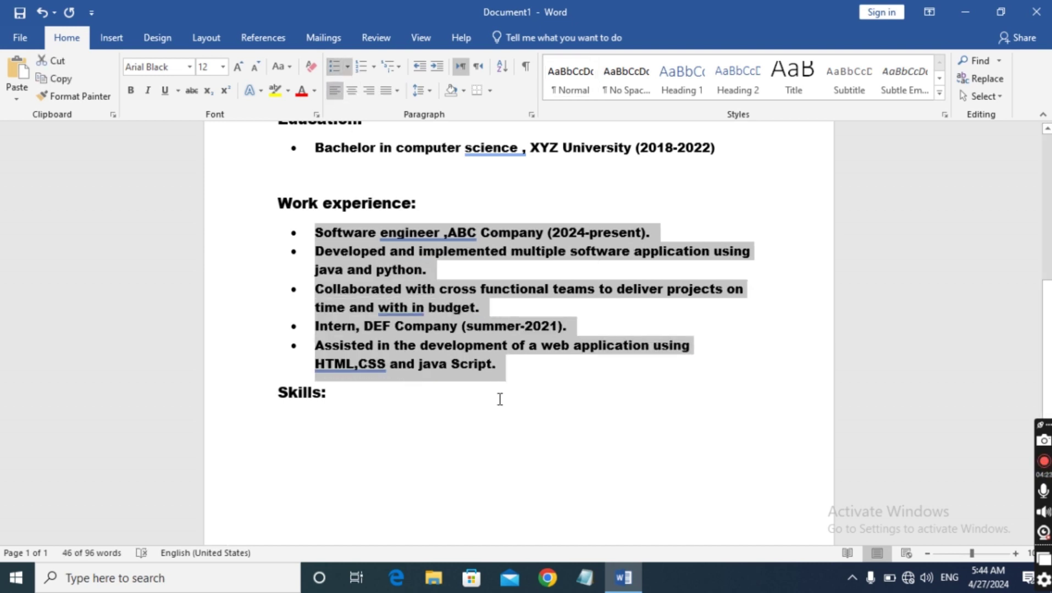
scroll(497, 396, up, 5)
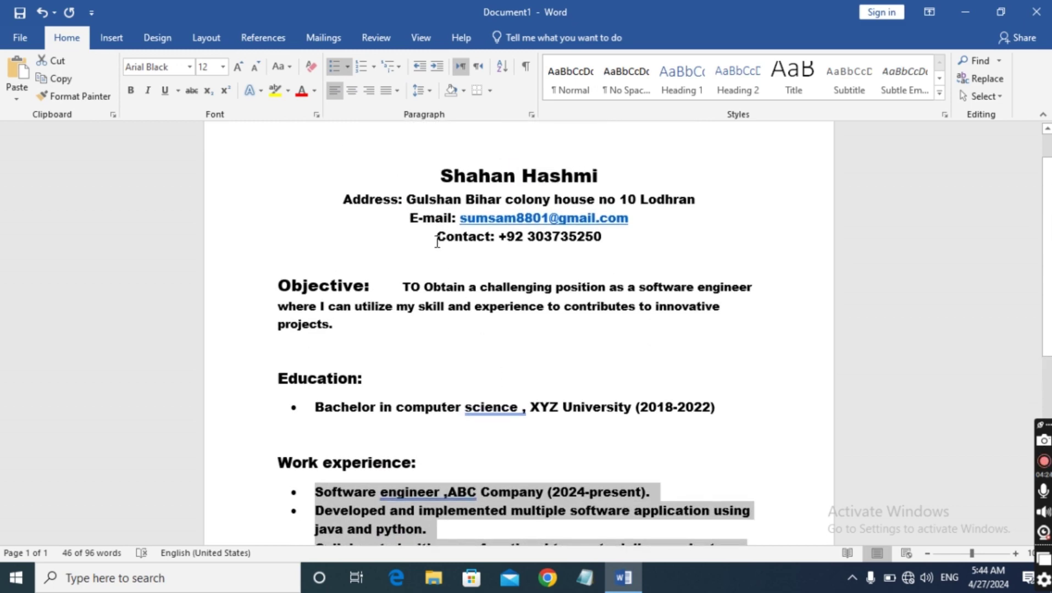
scroll(436, 249, up, 2)
scroll(437, 250, down, 6)
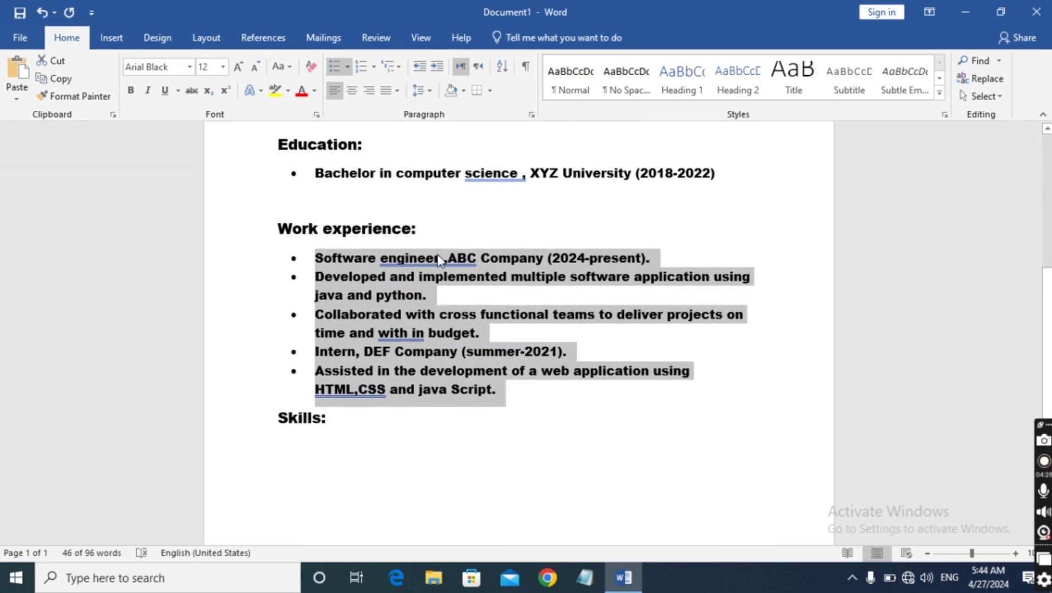
click(351, 345)
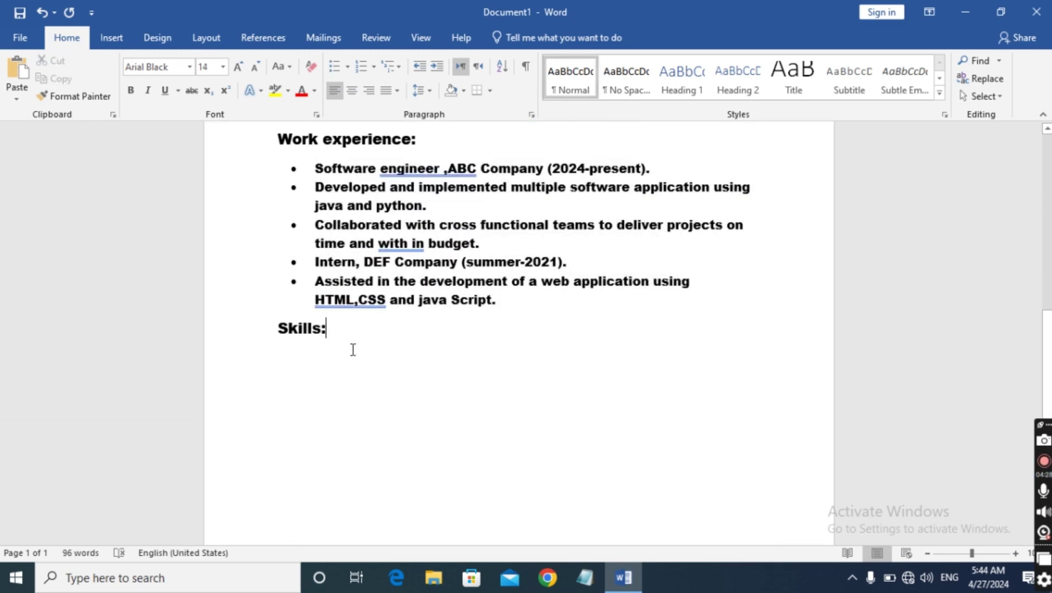
On a new line under Skills, type 'Programing language: Java, Python, JavaScipt'
key(Return)
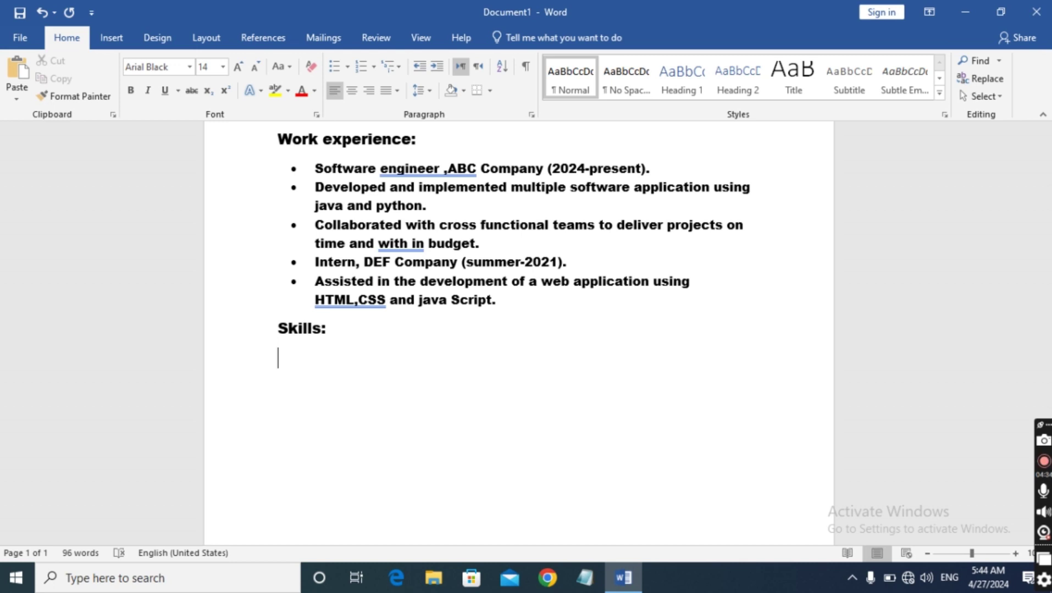
text(Progra)
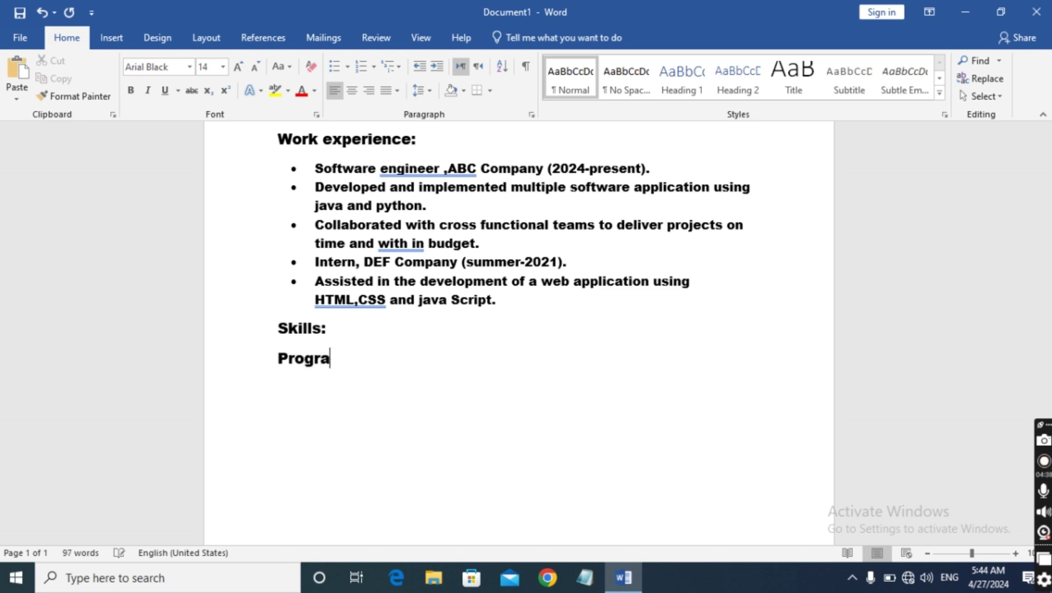
text(ming)
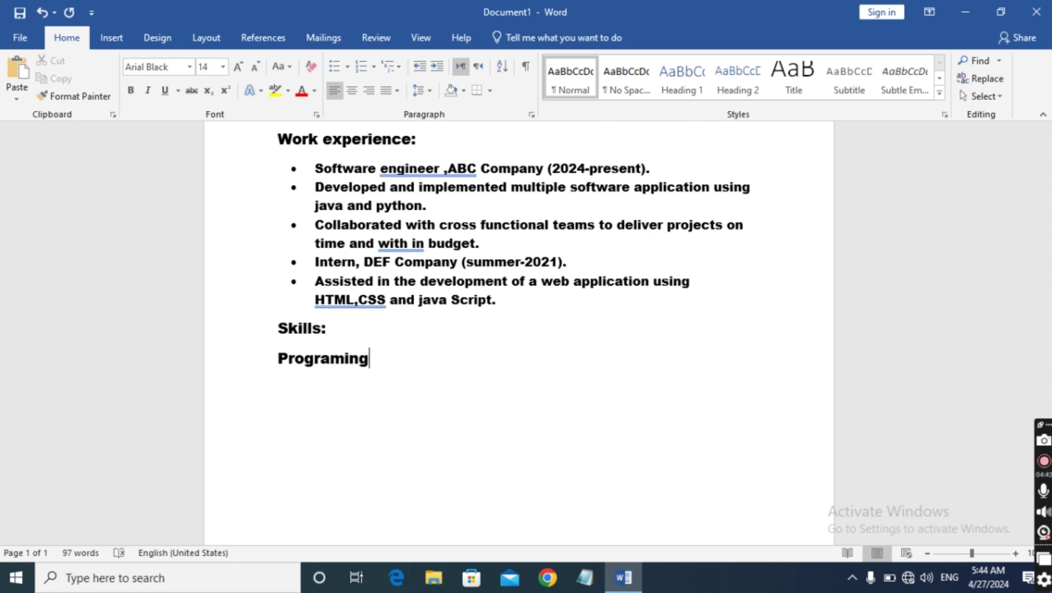
text( language)
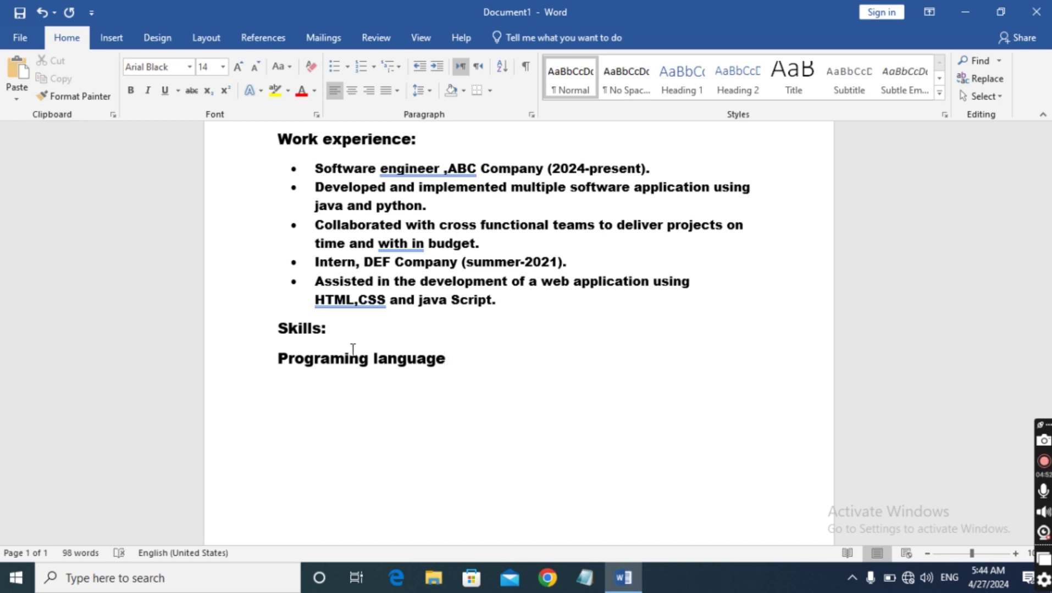
text(: Java, P)
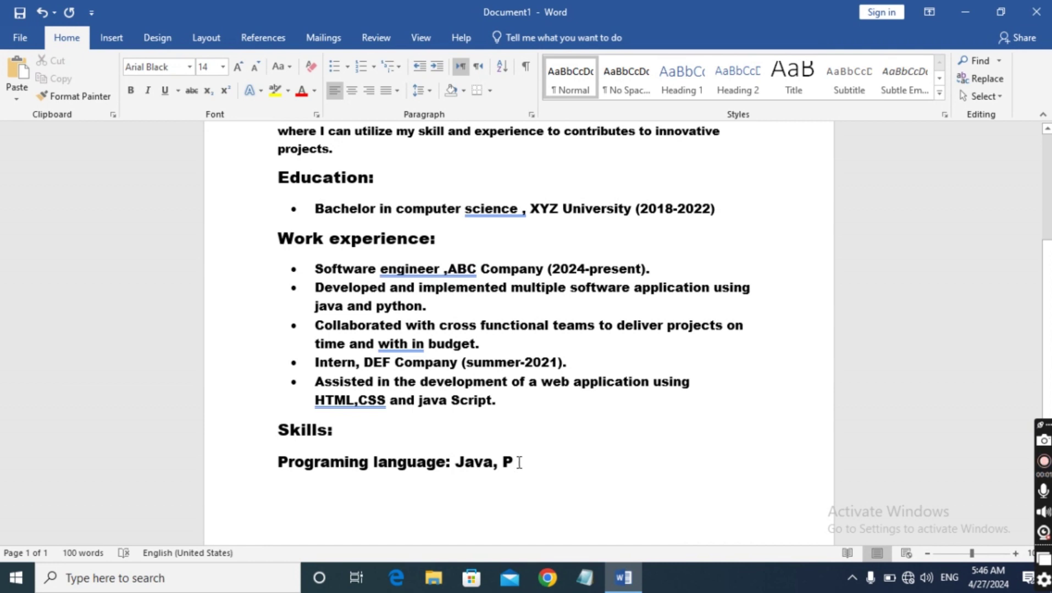
text(ython)
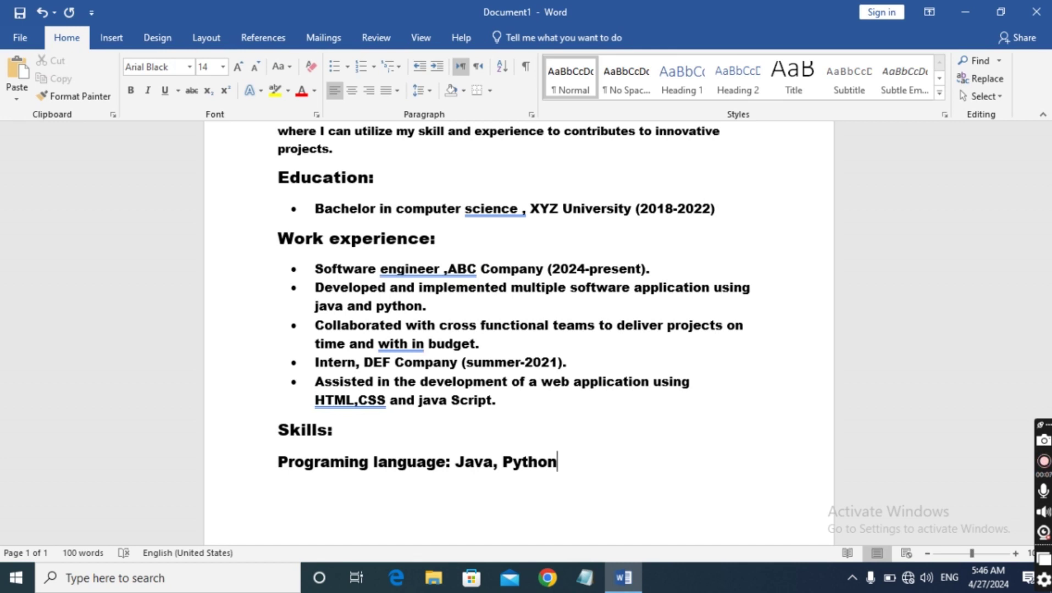
text(, Java)
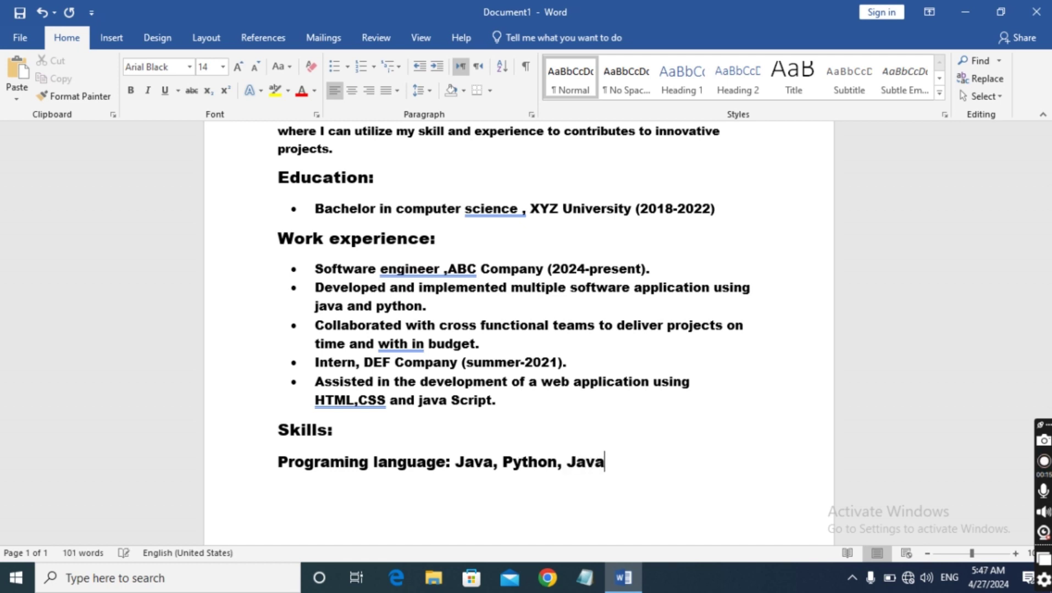
text(Scipt)
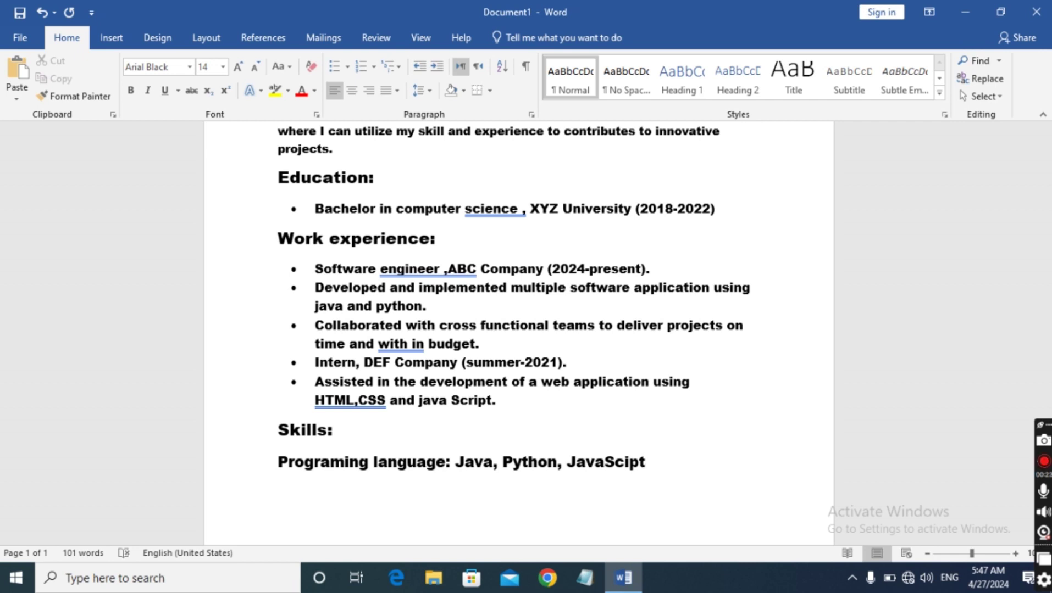
Add a 'Software proficiency: Eeclipse' line and split 'JavaScipt' into 'Java Scipt'
key(Return)
text(Software )
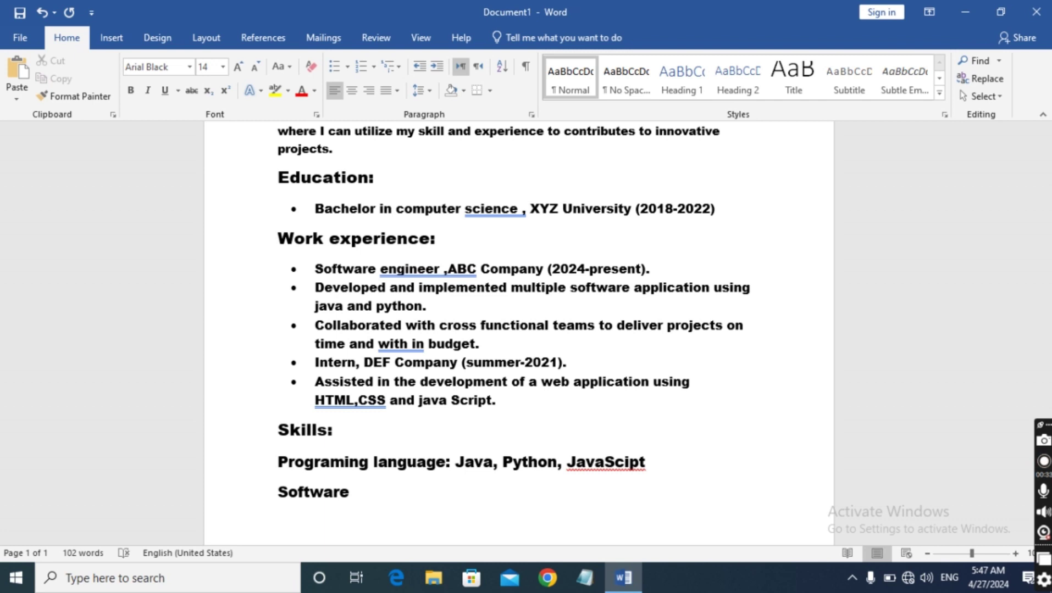
text(proficien)
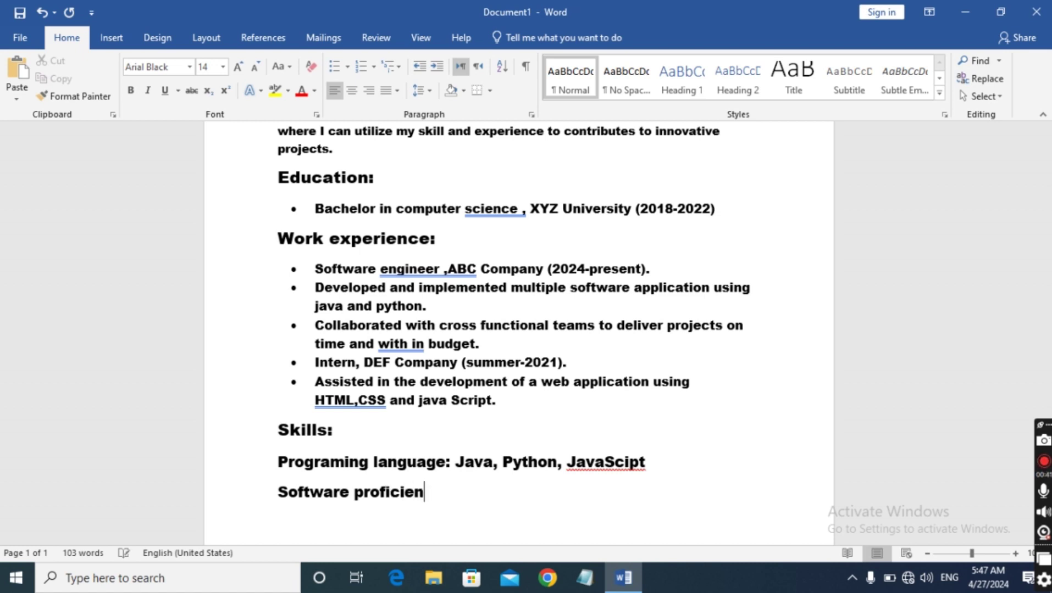
text(cy: E)
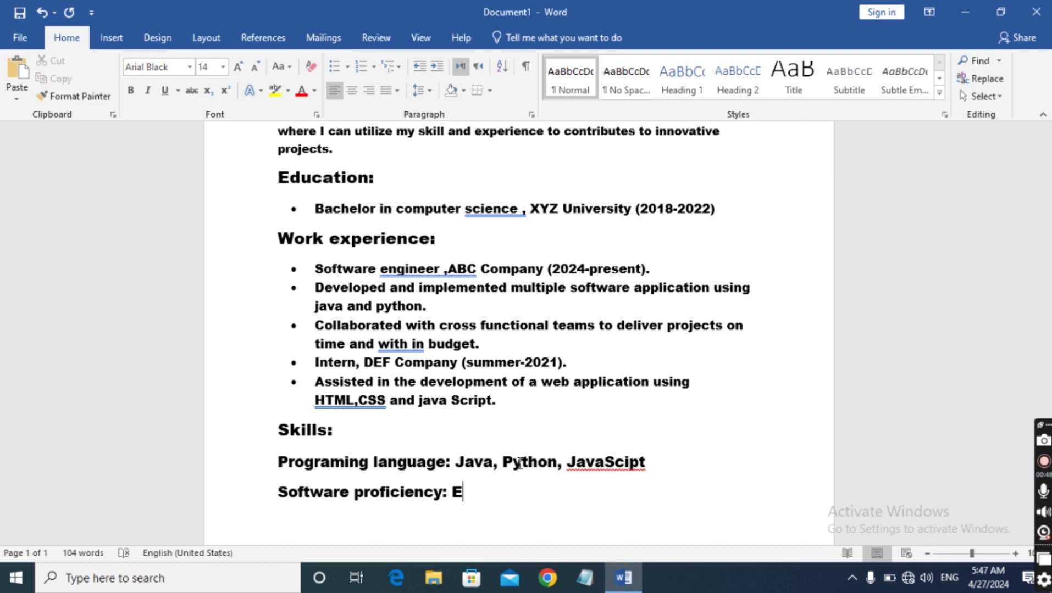
text(eclipse)
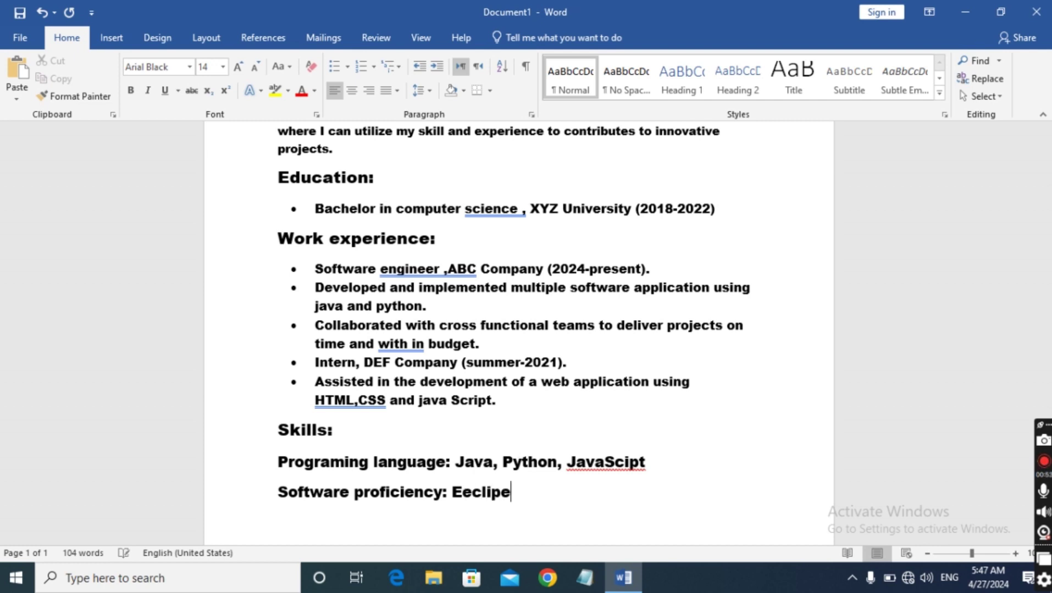
key(BackSpace)
text(se)
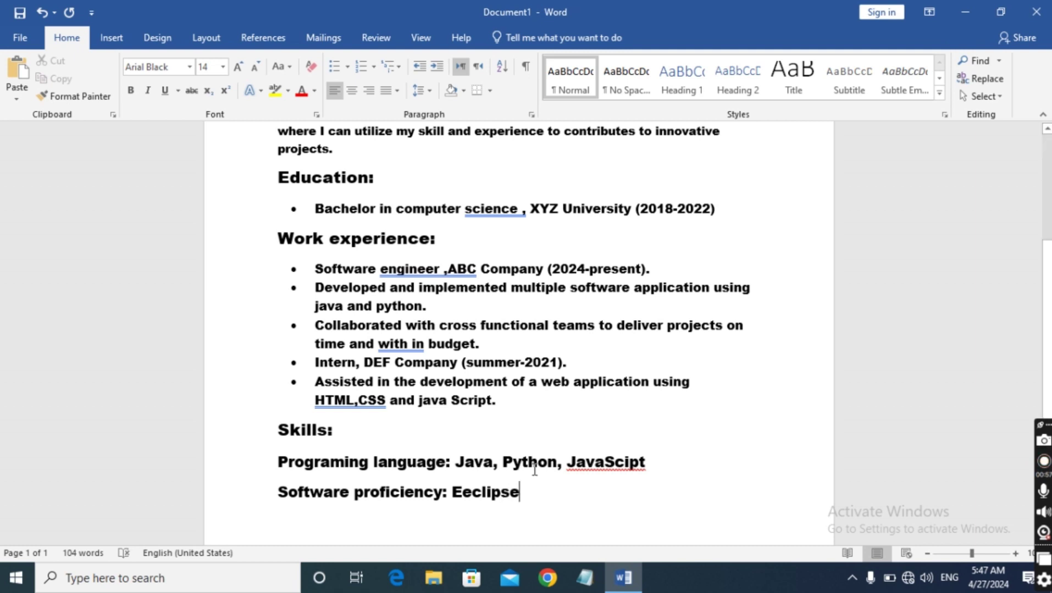
click(605, 463)
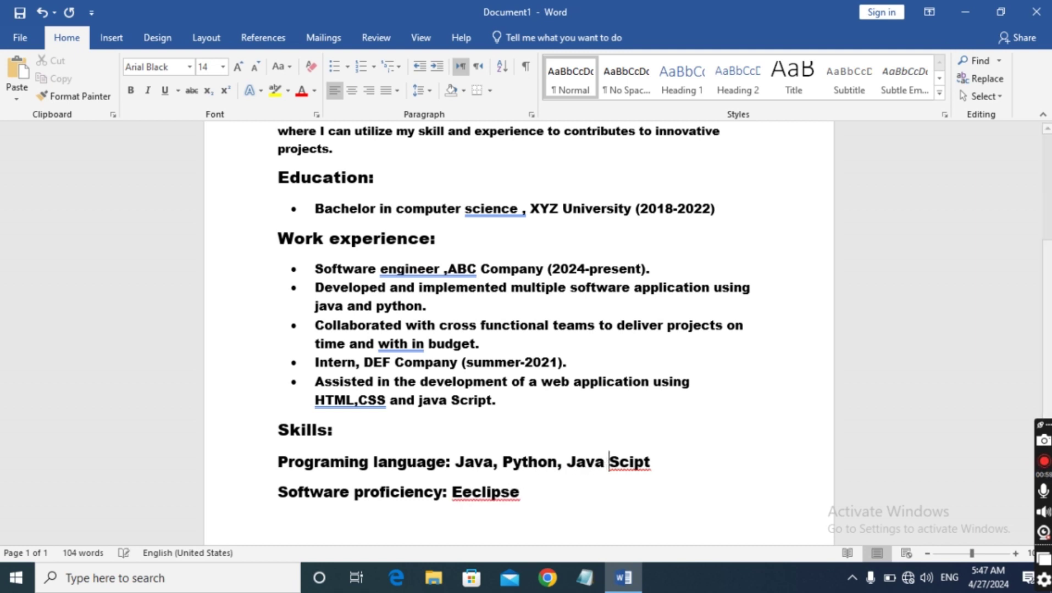
Correct 'Scipt' to 'Script' and 'Eeclipse' to 'Eclipse' from the spelling suggestions
right_click(640, 464)
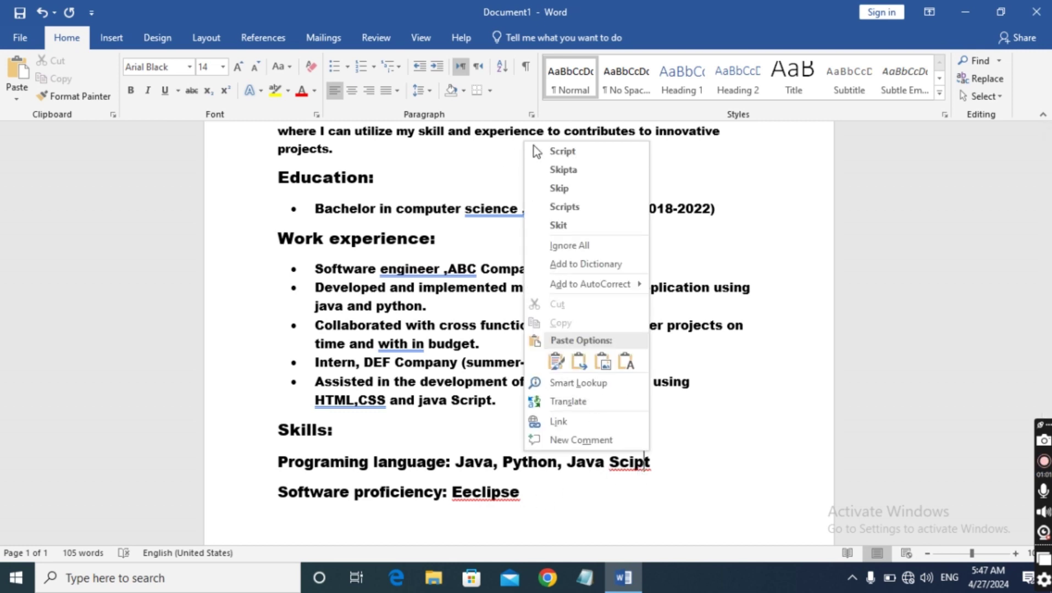
click(582, 154)
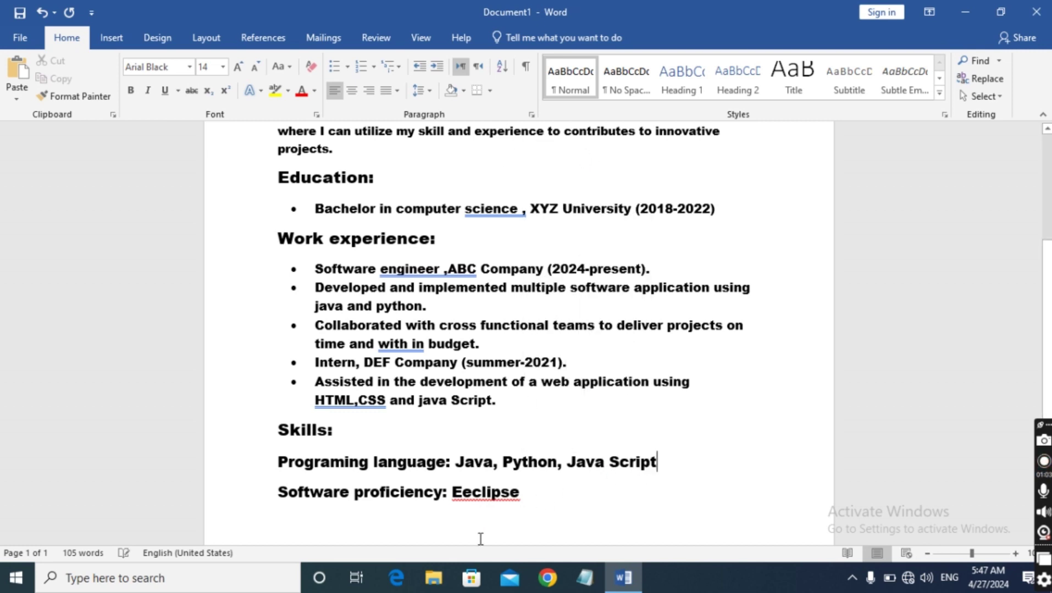
click(481, 491)
right_click(481, 491)
click(423, 238)
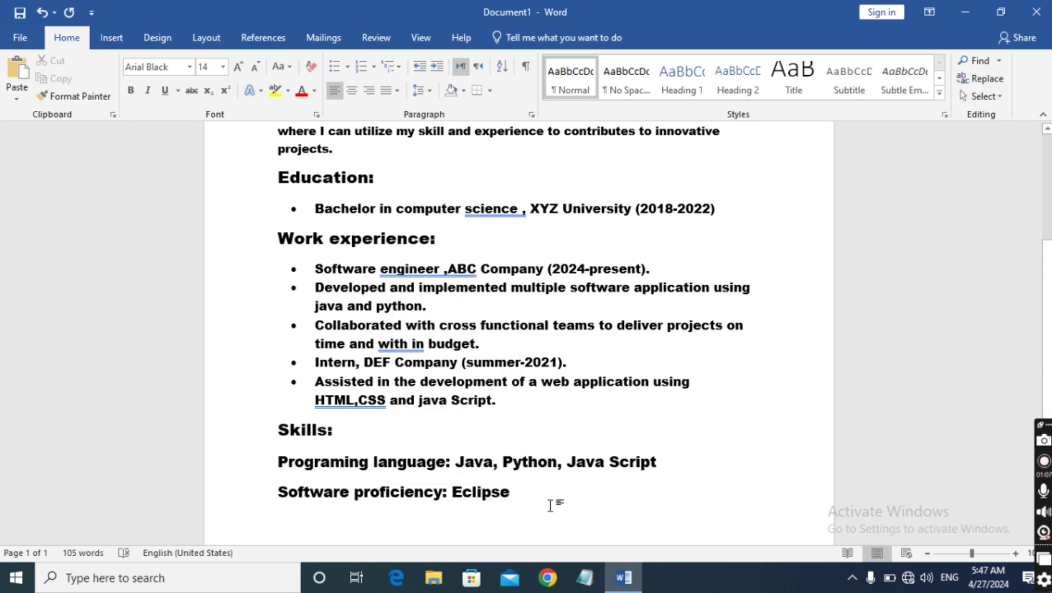
Append ', Visual Studio Code gift' after Eclipse, removing a stray '<' character
text(<)
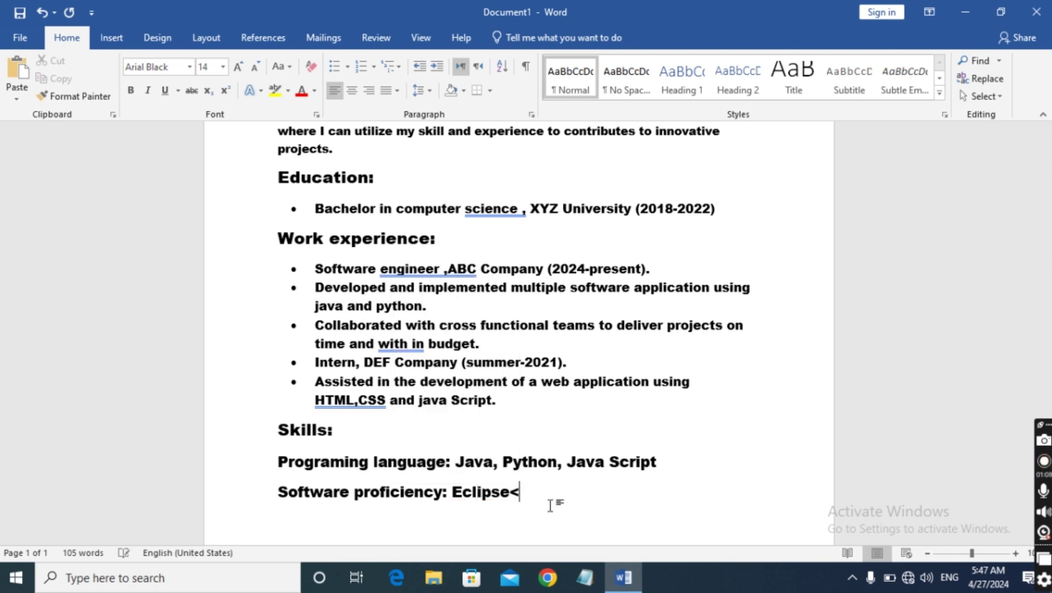
text( Visual)
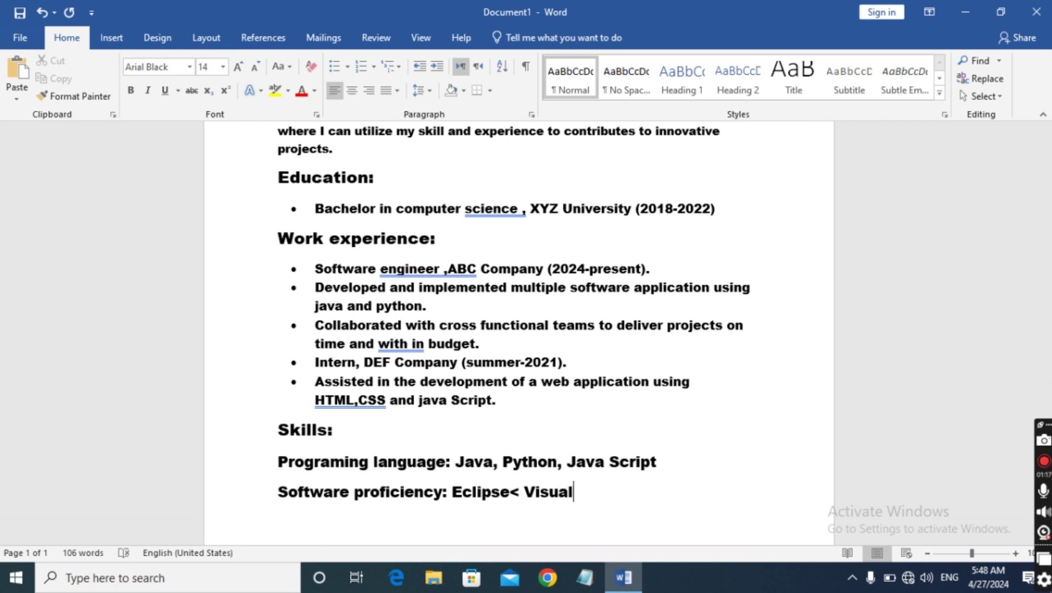
key(Left)
key(Left)
key(Left)
key(Left)
key(Left)
key(Left)
key(Left)
key(BackSpace)
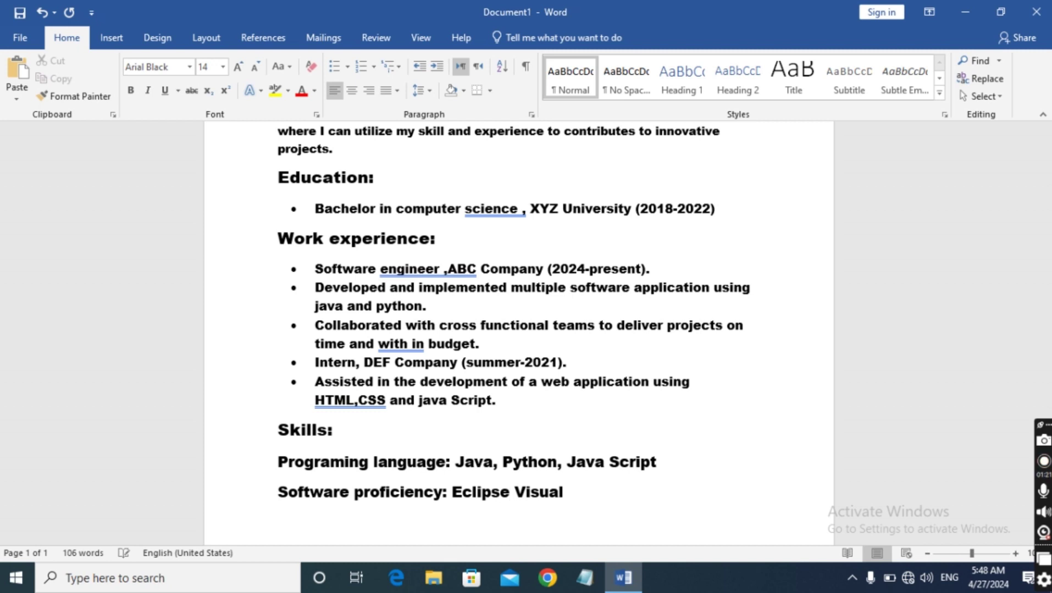
text(,)
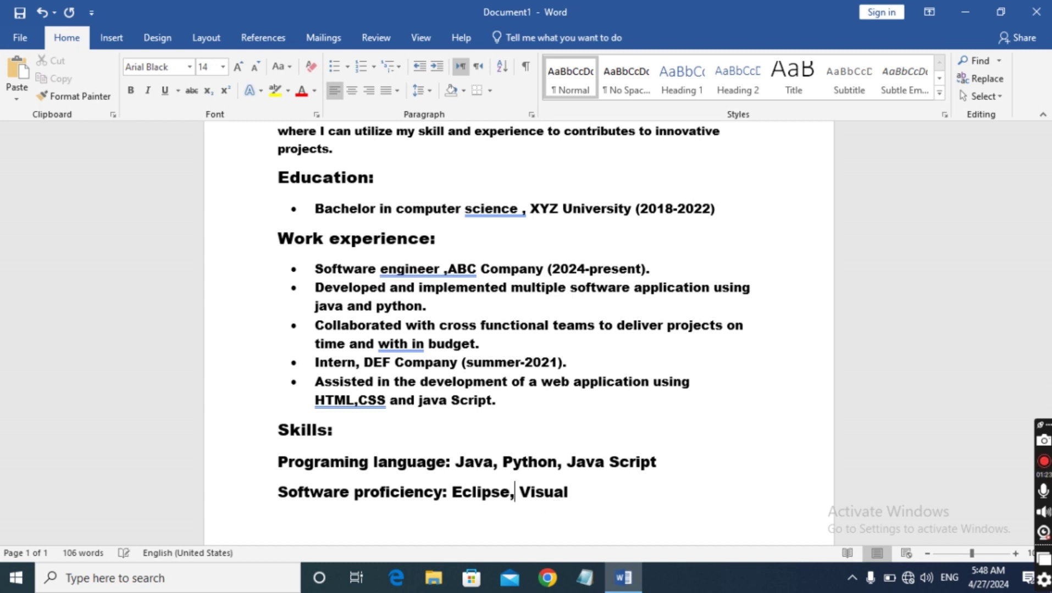
key(Right)
key(Right)
key(Right)
key(Right)
key(Right)
key(Right)
key(Right)
text(Studio)
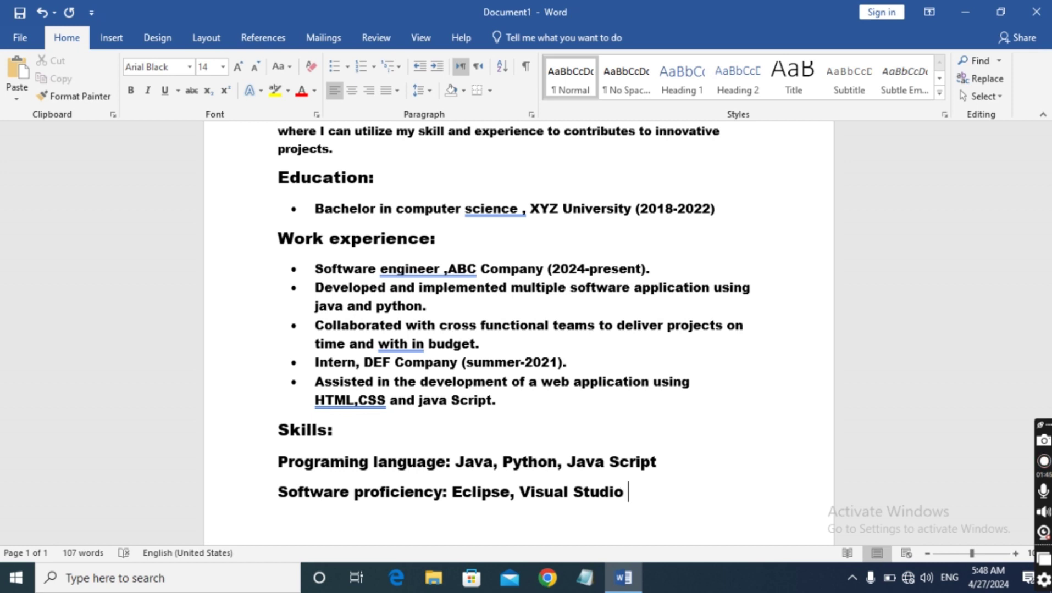
text(Code)
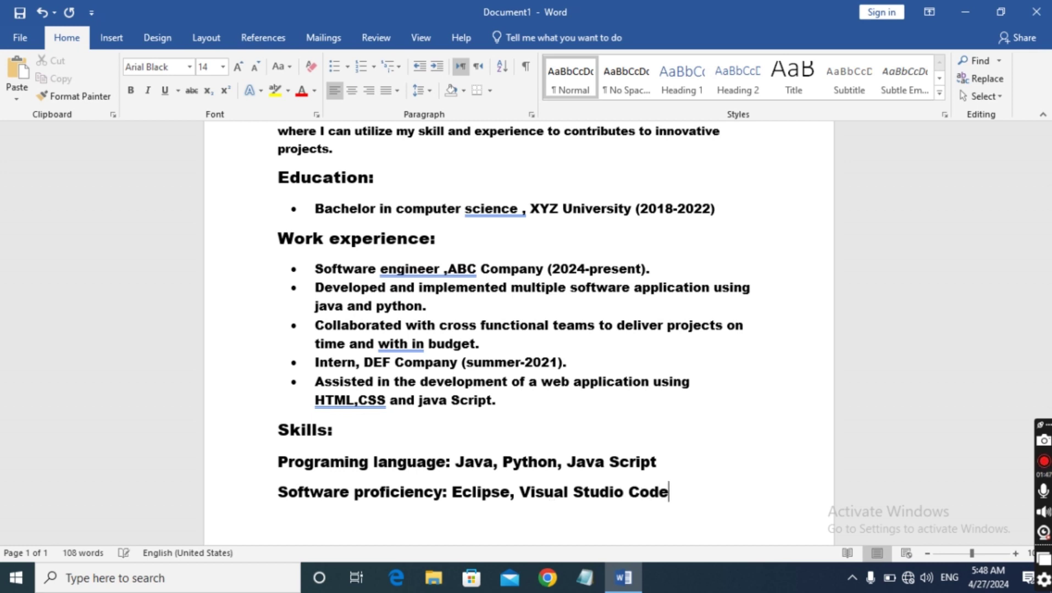
text( gift)
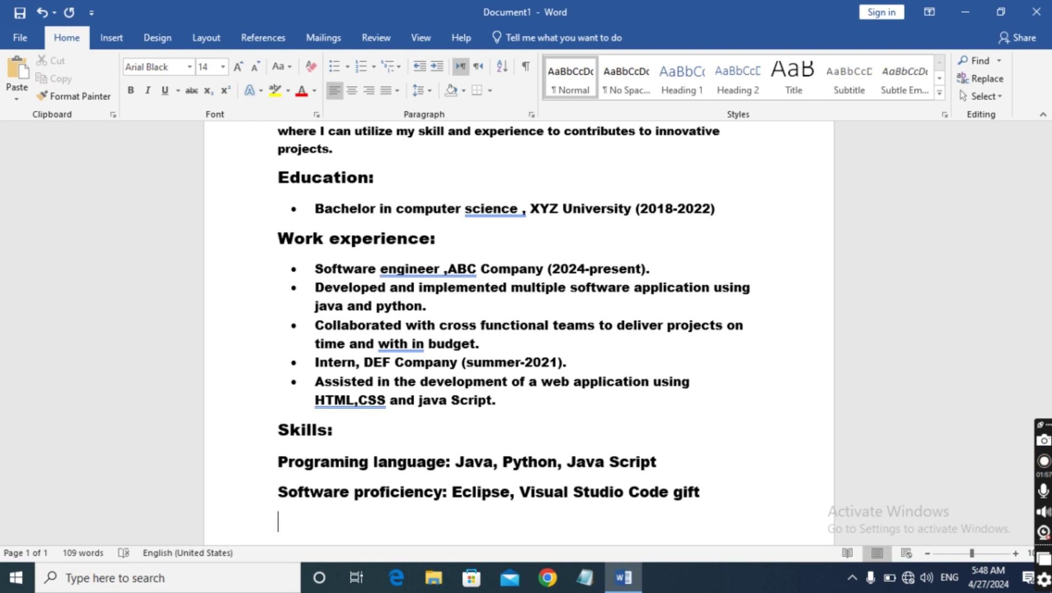
Type 'published a rease' on the next line, then erase it back to empty
scroll(537, 460, down, 3)
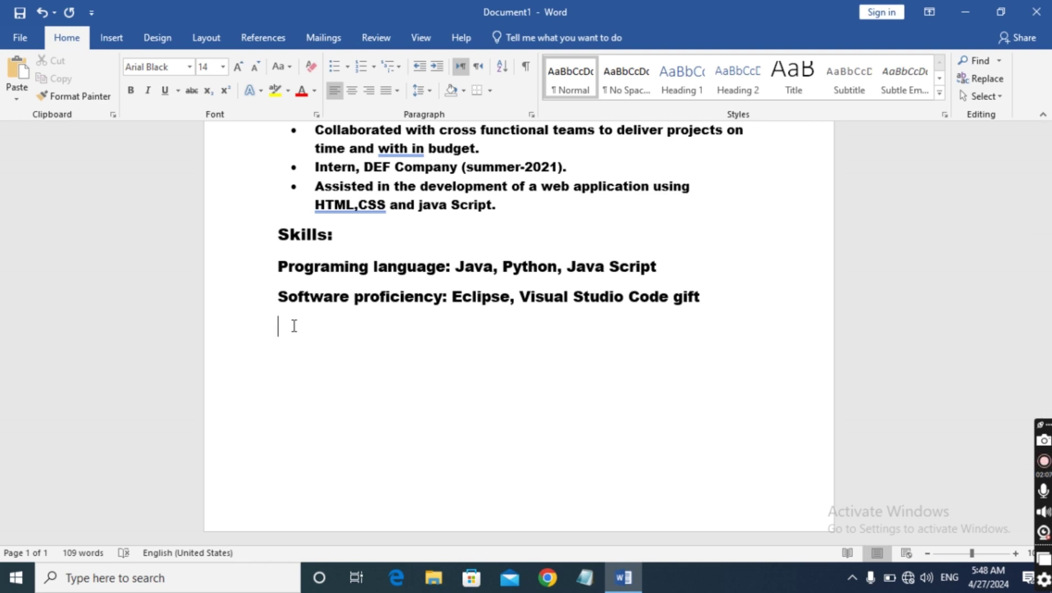
text(publ)
text(ished)
text( a re)
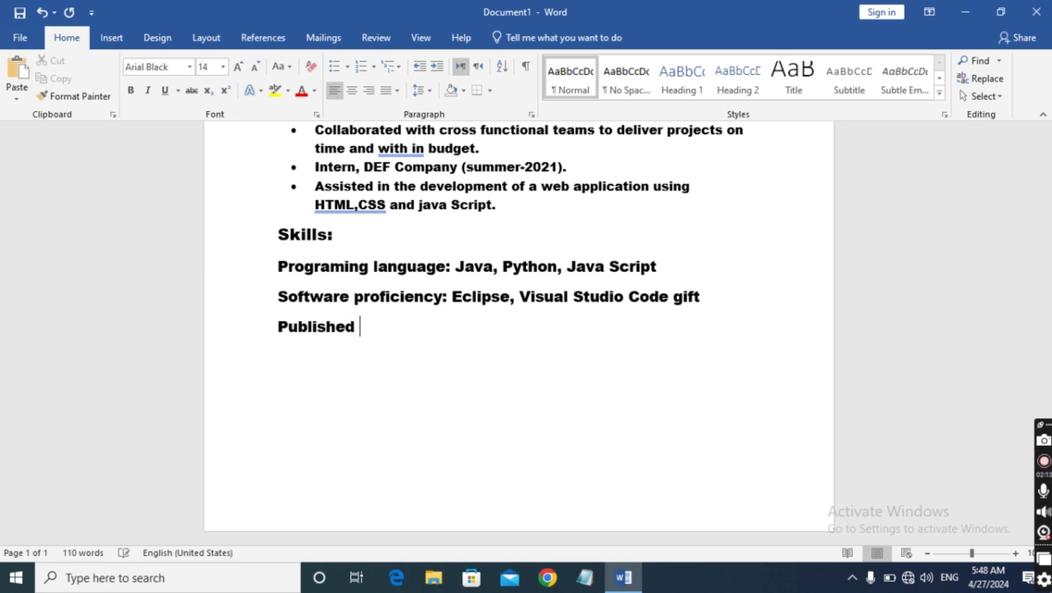
text(ase)
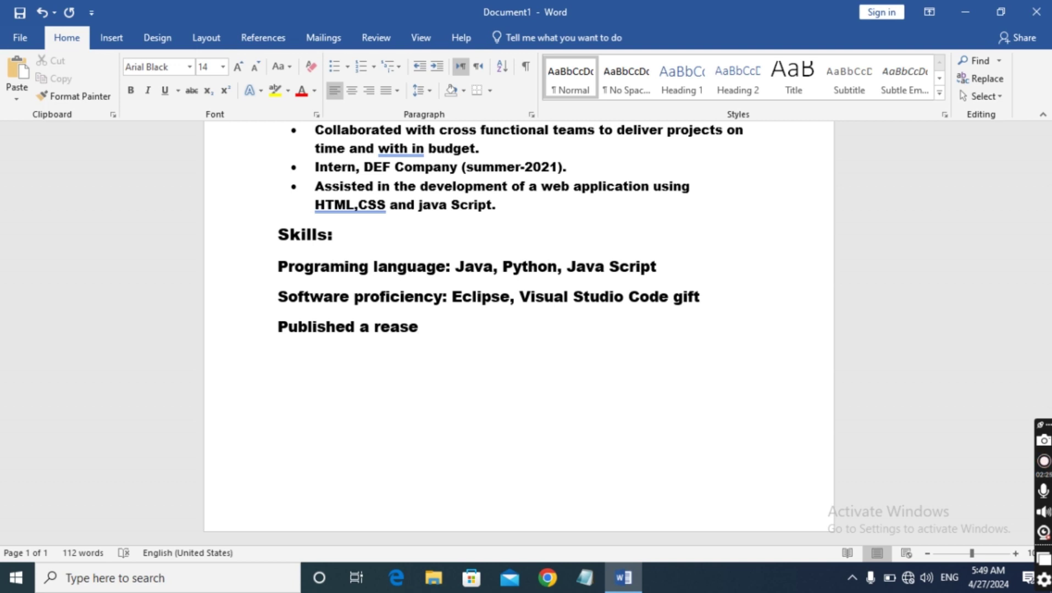
key(BackSpace)
key(BackSpace)
key(BackSpace)
key(BackSpace)
key(BackSpace)
key(BackSpace)
key(BackSpace)
key(BackSpace)
key(BackSpace)
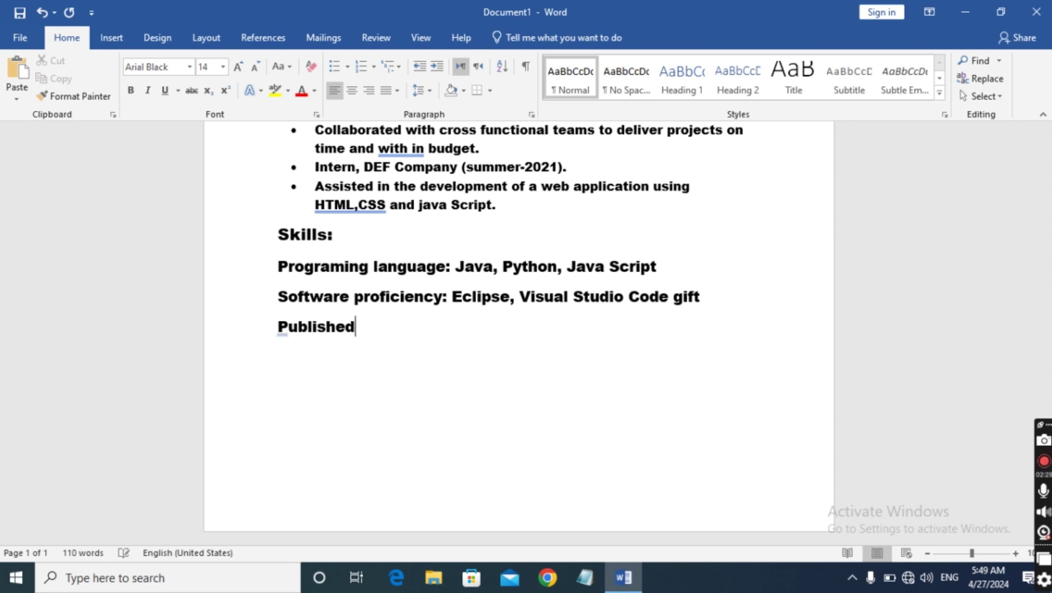
key(BackSpace)
key(BackSpace)
key(BackSpace)
key(BackSpace)
key(BackSpace)
key(BackSpace)
key(BackSpace)
key(BackSpace)
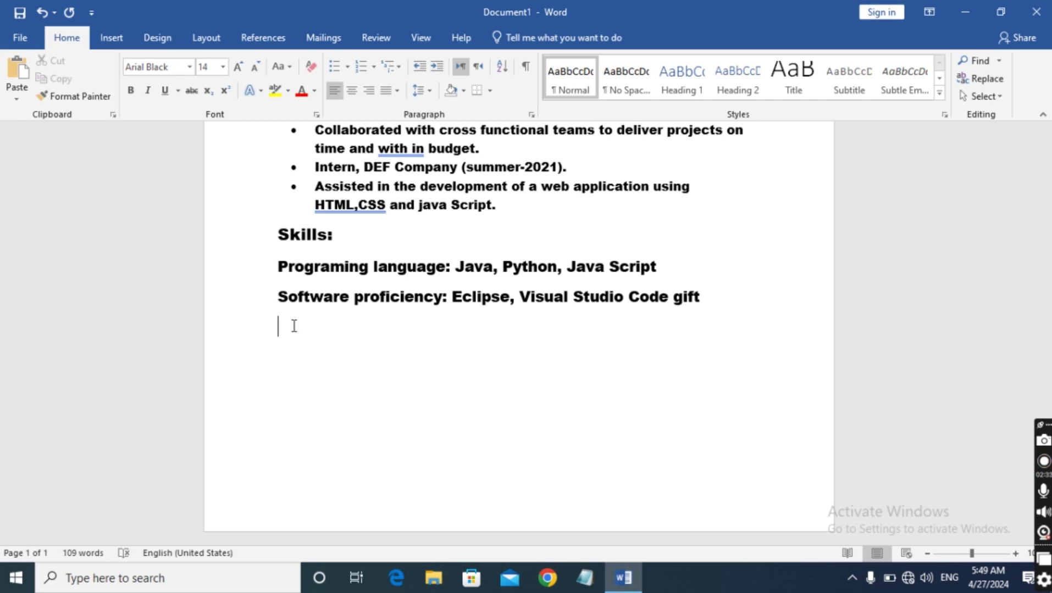
Type 'Soft Skils : Teamwork,communication, problem solving' and add a space after 'Teamwork,'
text(Soft Skil)
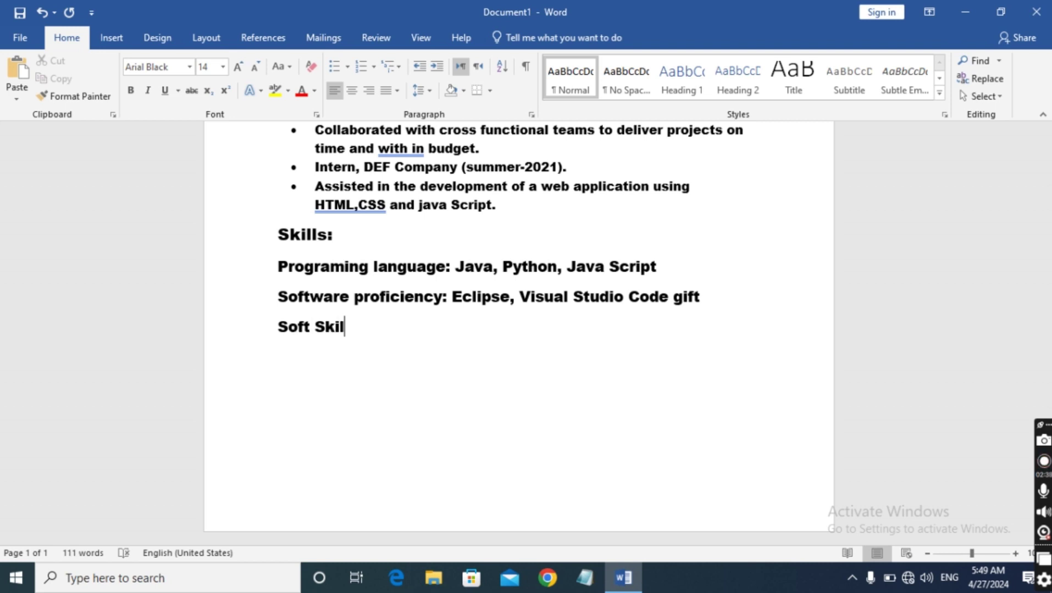
text(s)
text(: Tea)
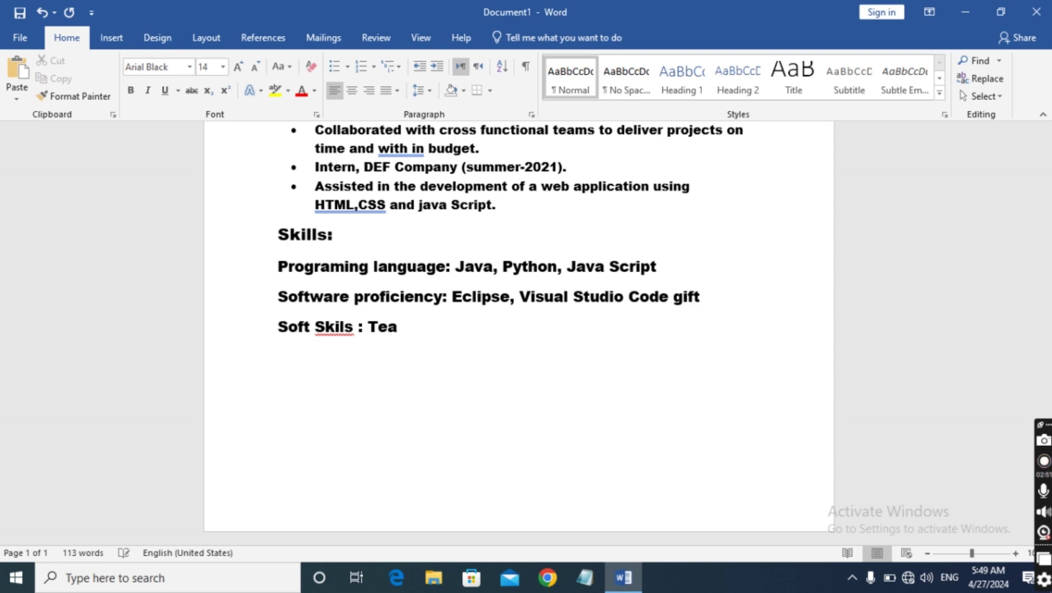
text(mwork)
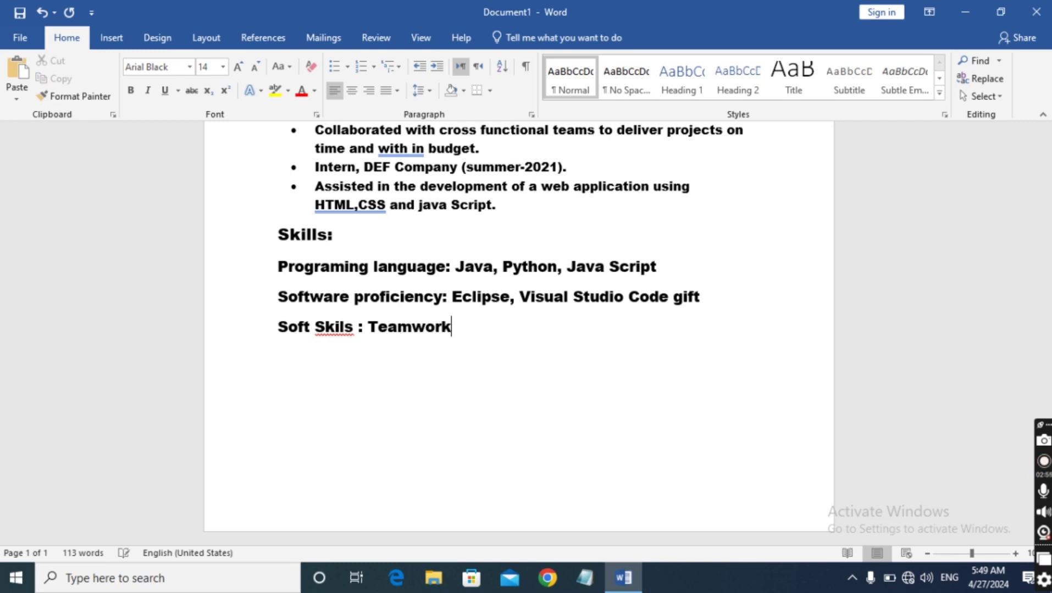
text(,comm)
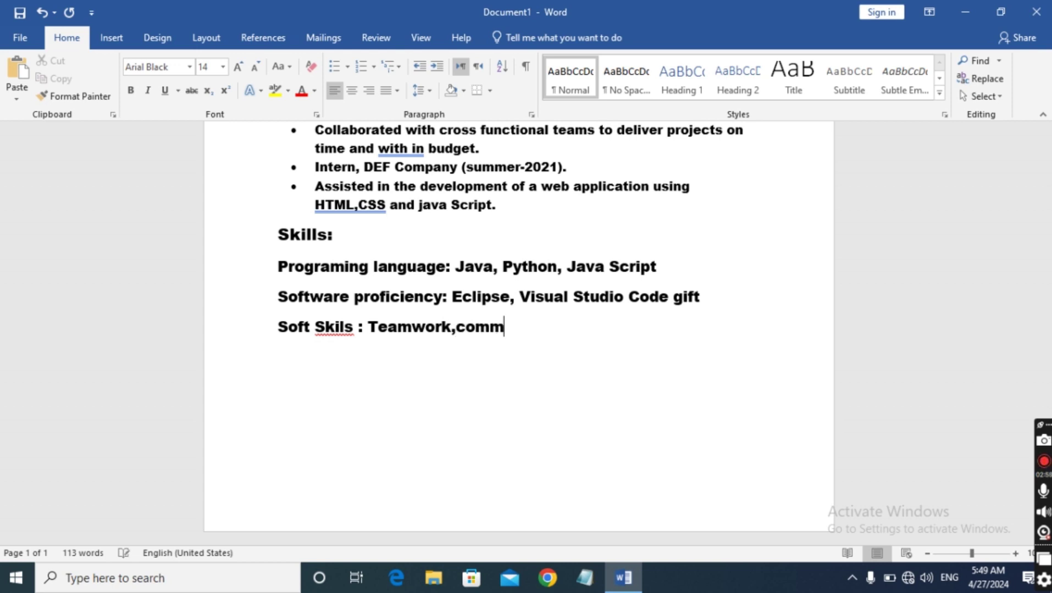
text(unication)
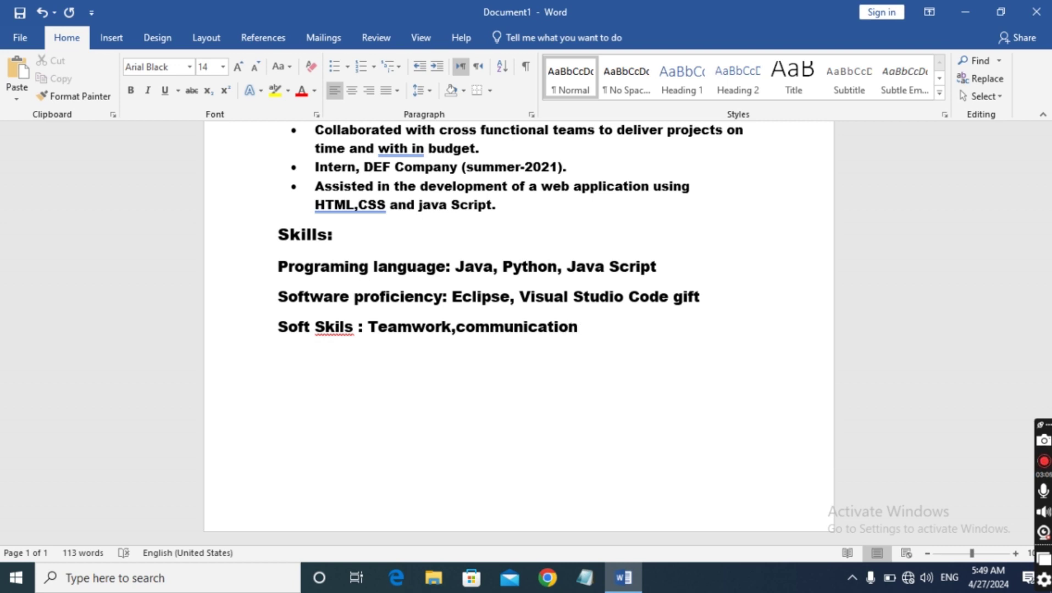
text(,)
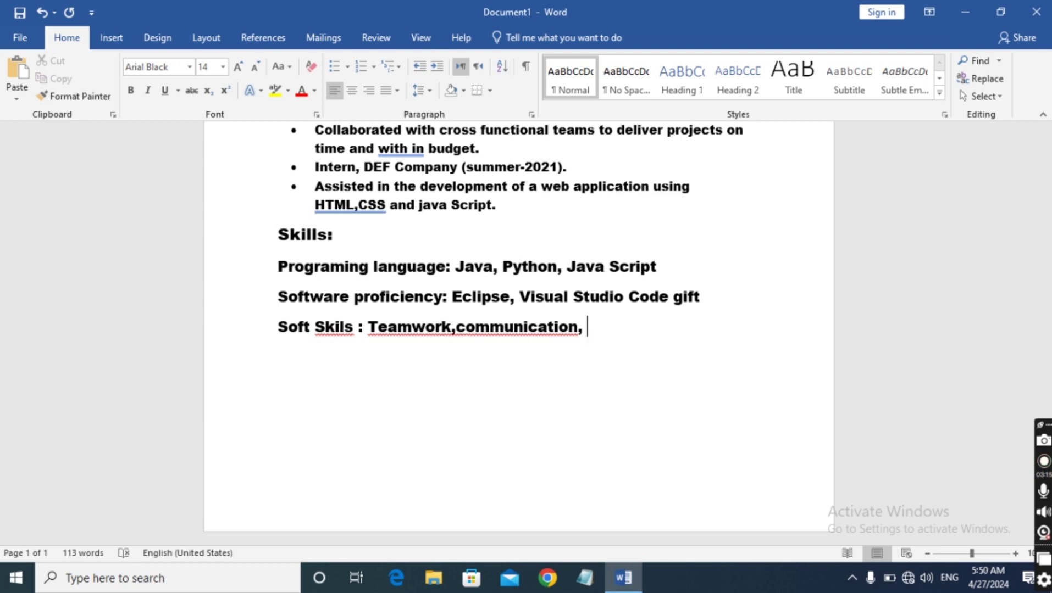
text(problem)
text(so)
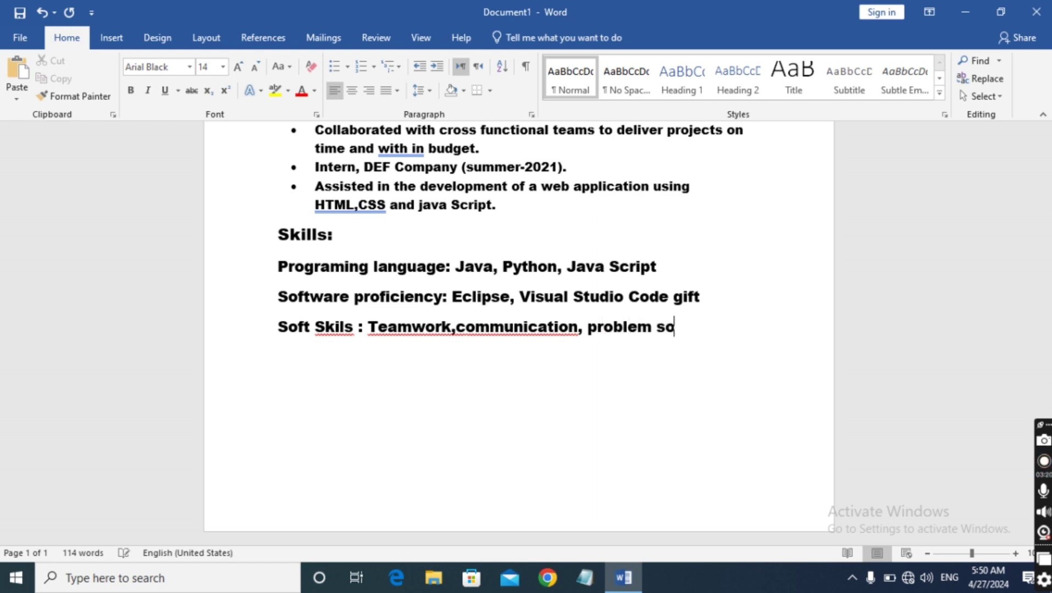
text(lving)
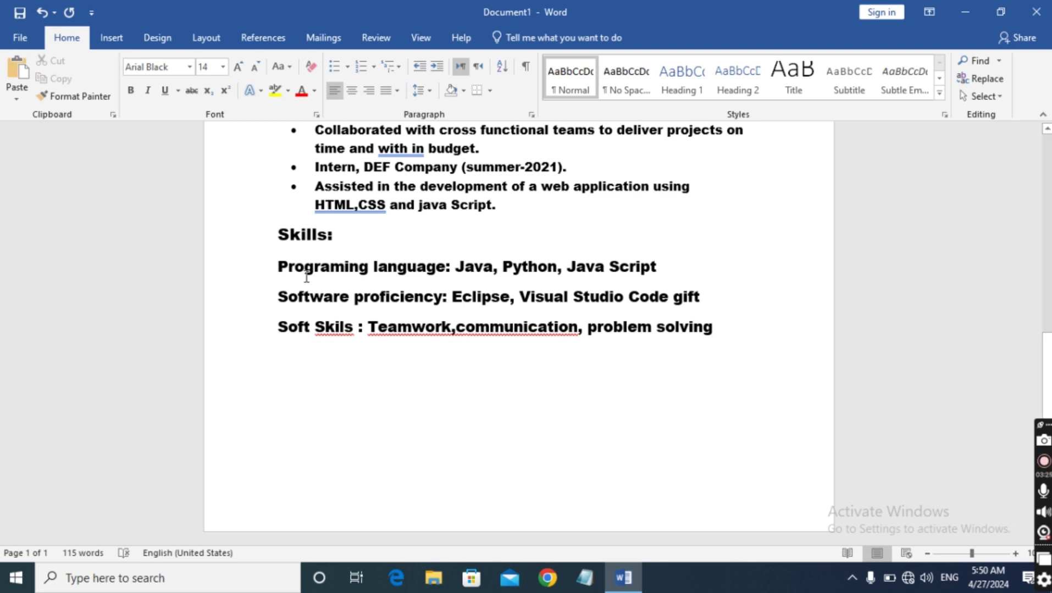
click(452, 329)
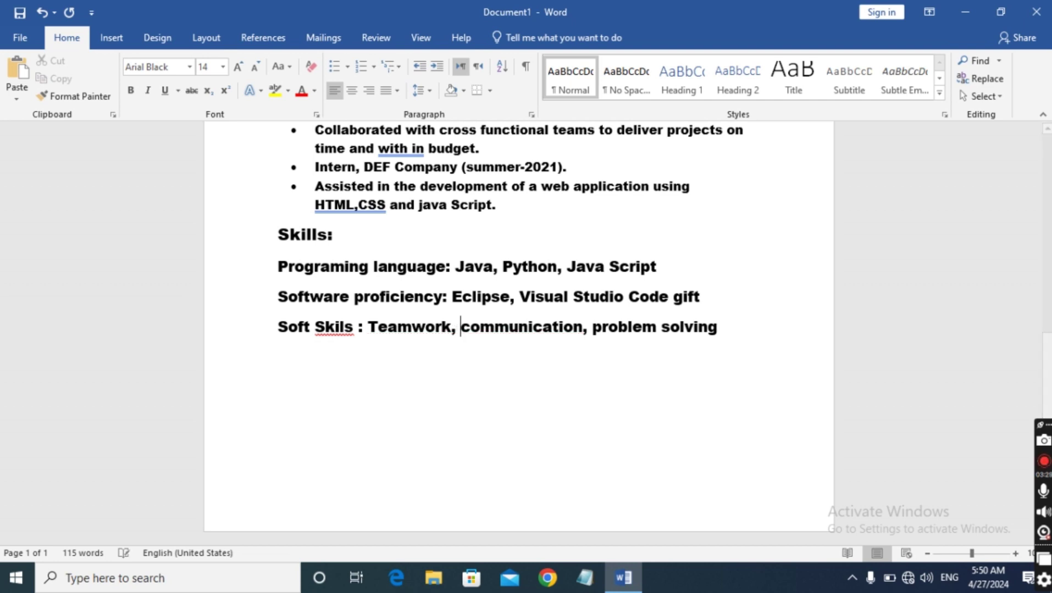
click(340, 327)
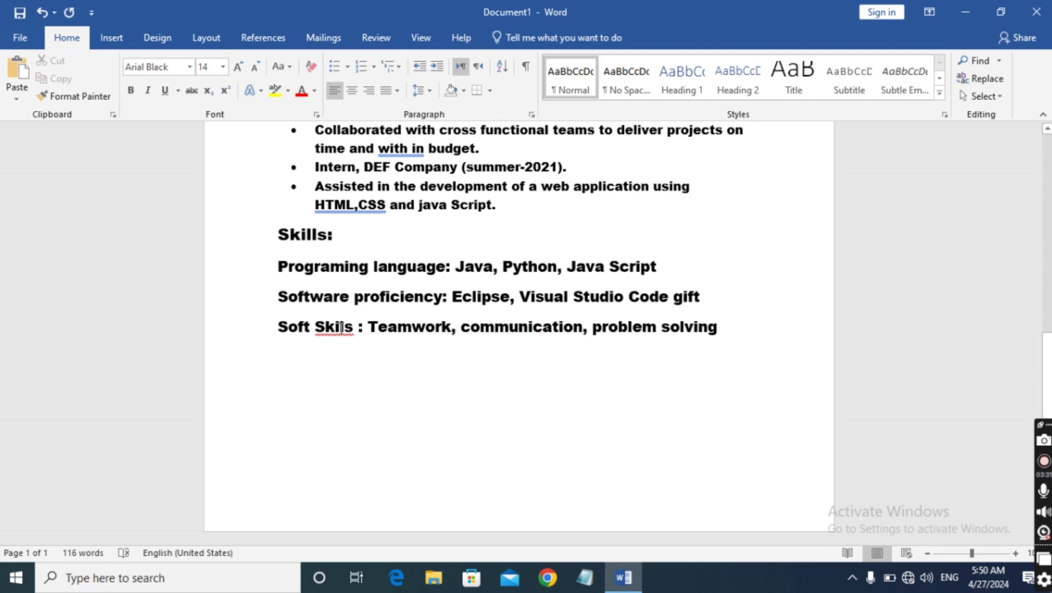
Correct 'Skils' to 'Skills' and drag the Programing language line after Software
right_click(339, 327)
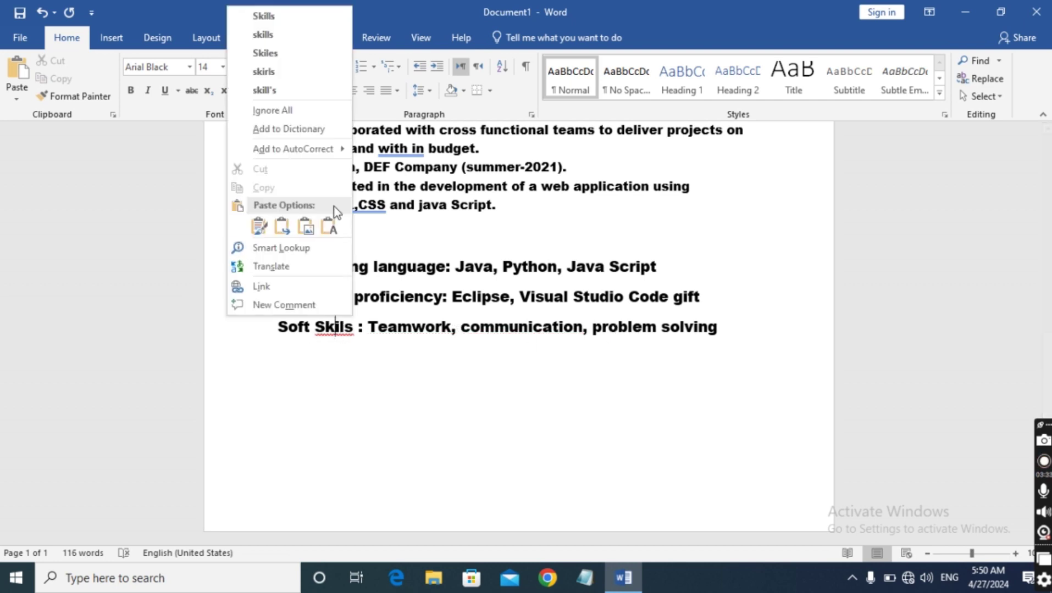
click(302, 16)
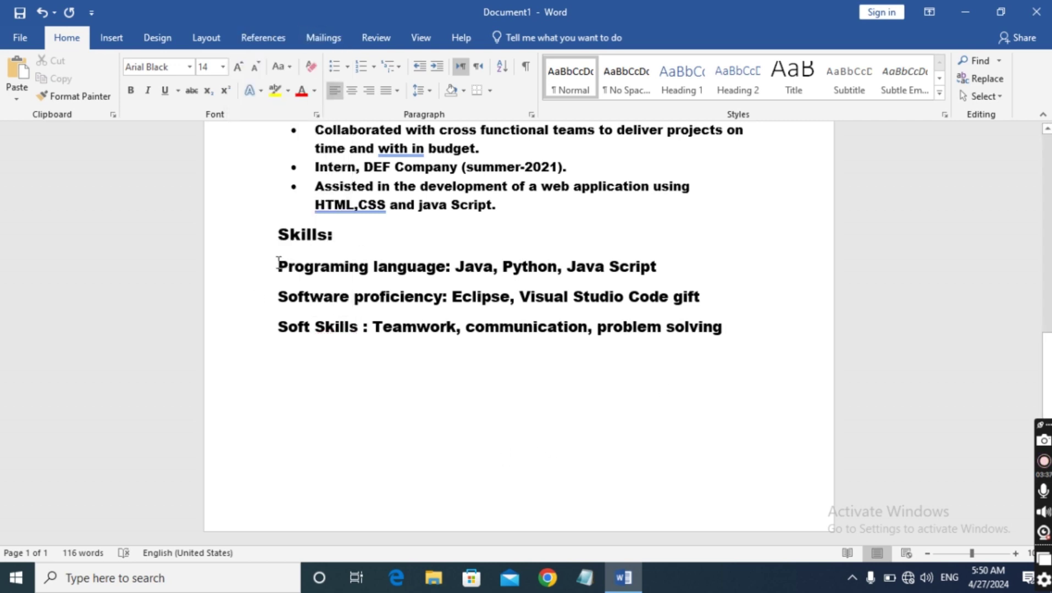
drag(278, 265, 736, 307)
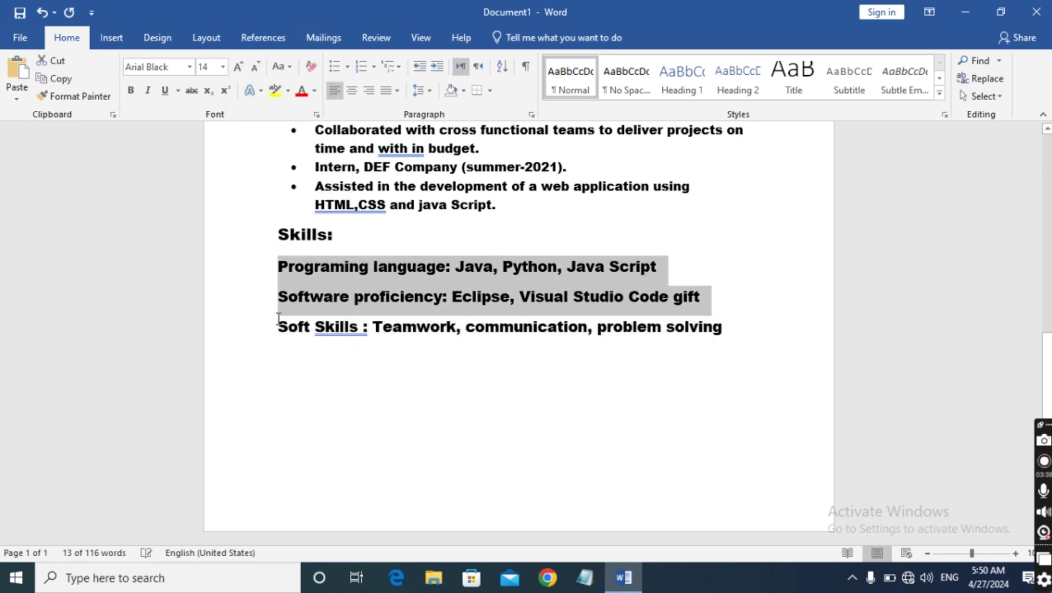
click(268, 268)
drag(278, 269, 354, 296)
Format the three skill lines as 12-pt round-bulleted items
drag(278, 267, 787, 341)
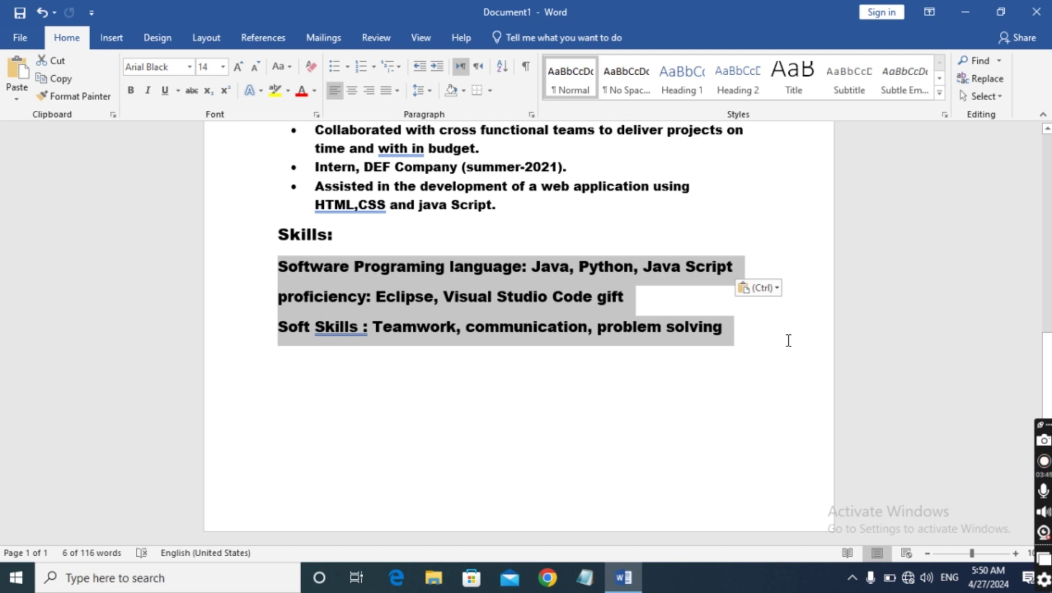
click(221, 70)
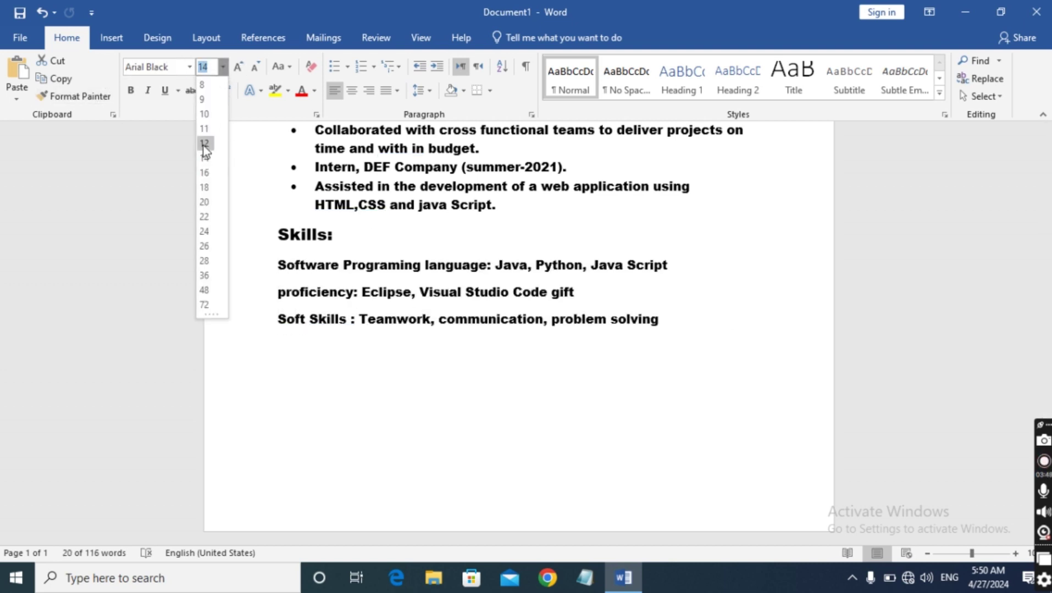
click(205, 144)
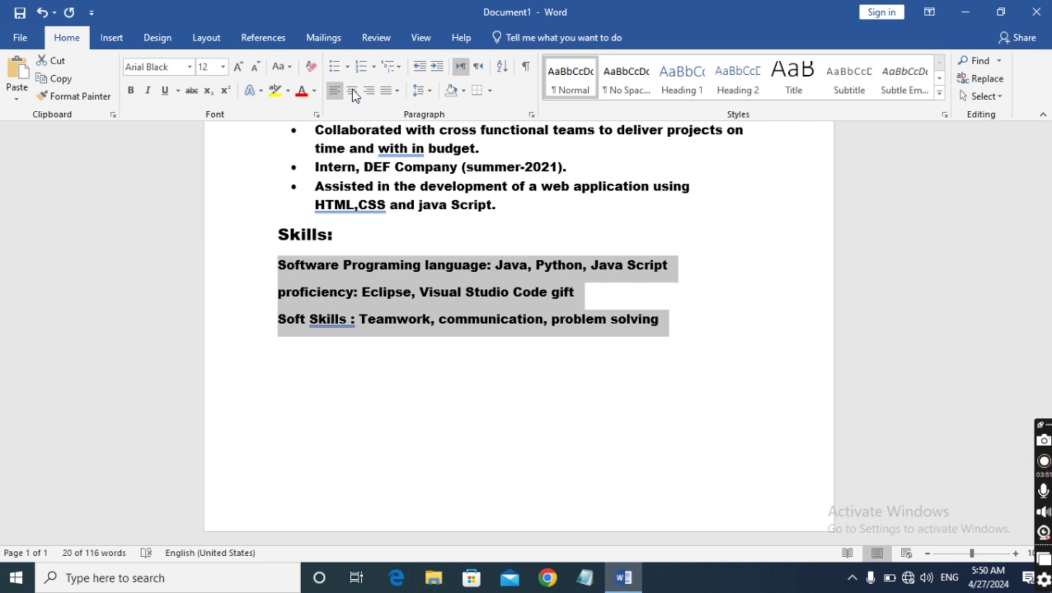
click(348, 67)
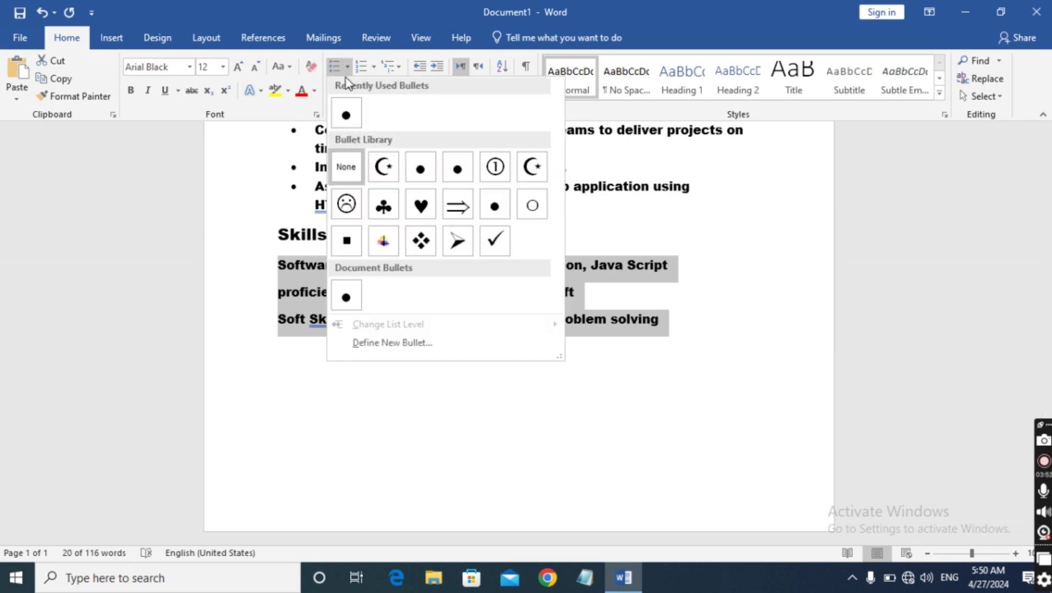
click(346, 117)
click(453, 434)
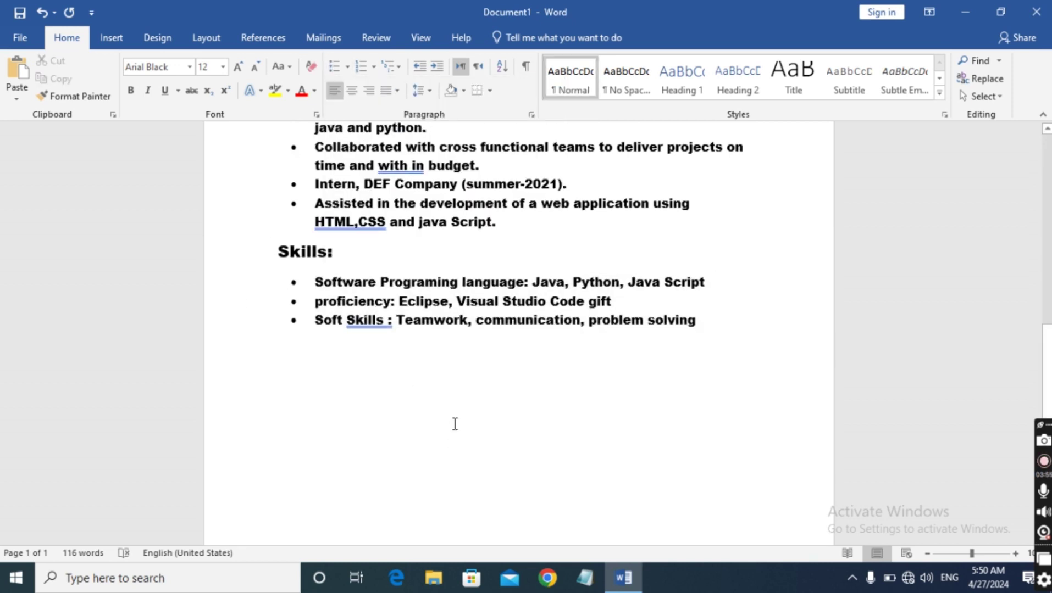
Start a new empty line after 'problem solving' at the end of the Skills list
scroll(455, 424, up, 7)
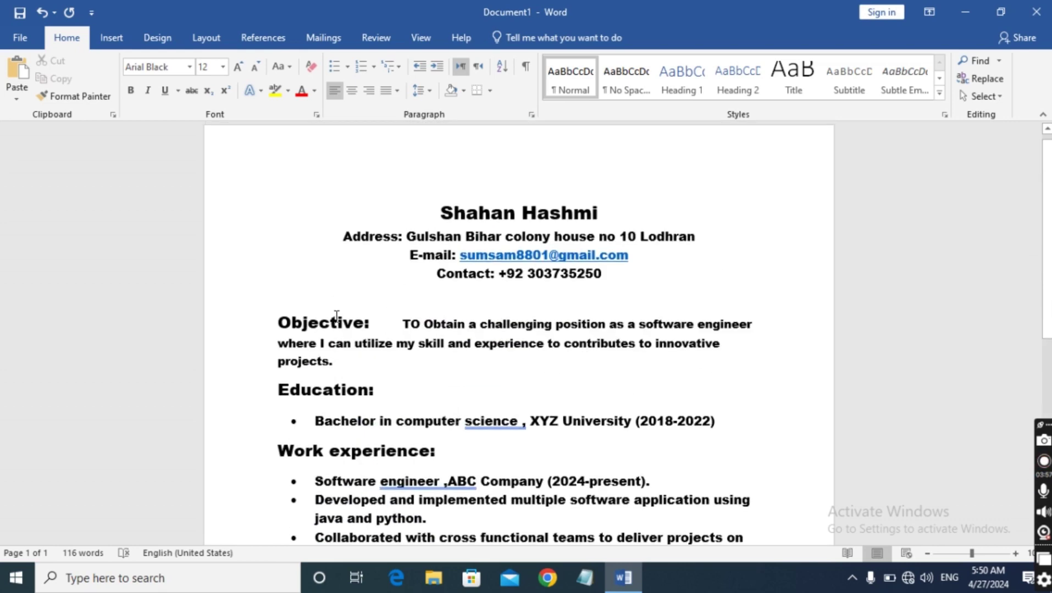
scroll(352, 309, down, 1)
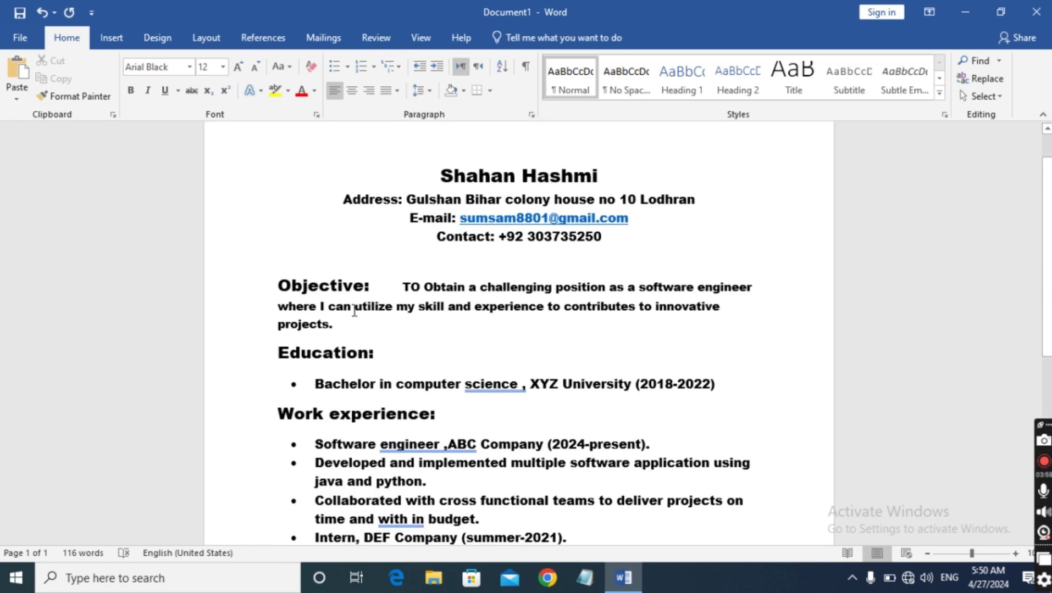
scroll(356, 351, down, 4)
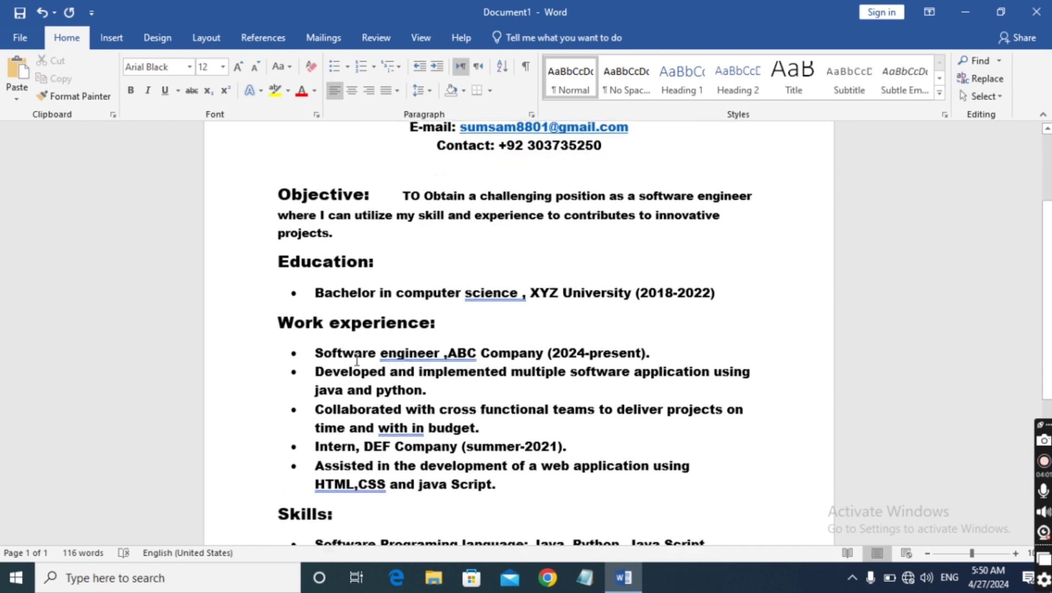
scroll(356, 360, down, 4)
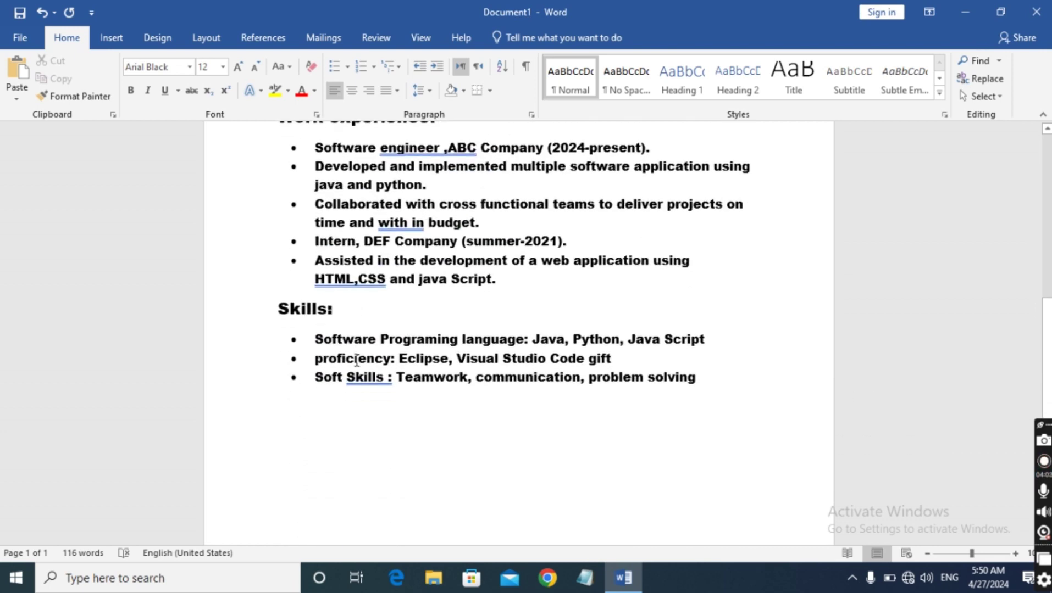
scroll(356, 360, up, 8)
scroll(356, 362, down, 5)
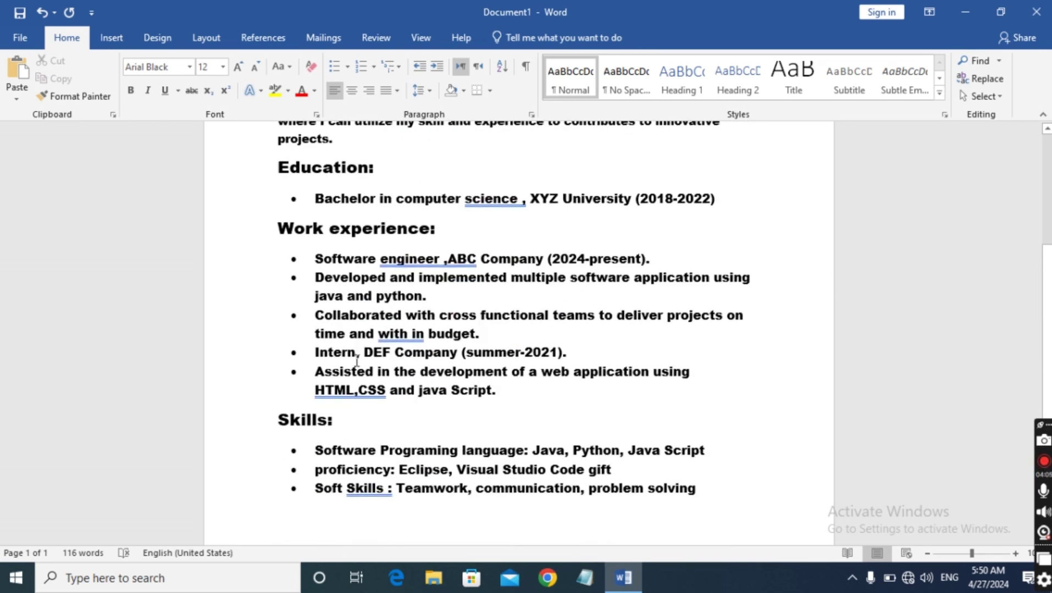
scroll(356, 360, down, 4)
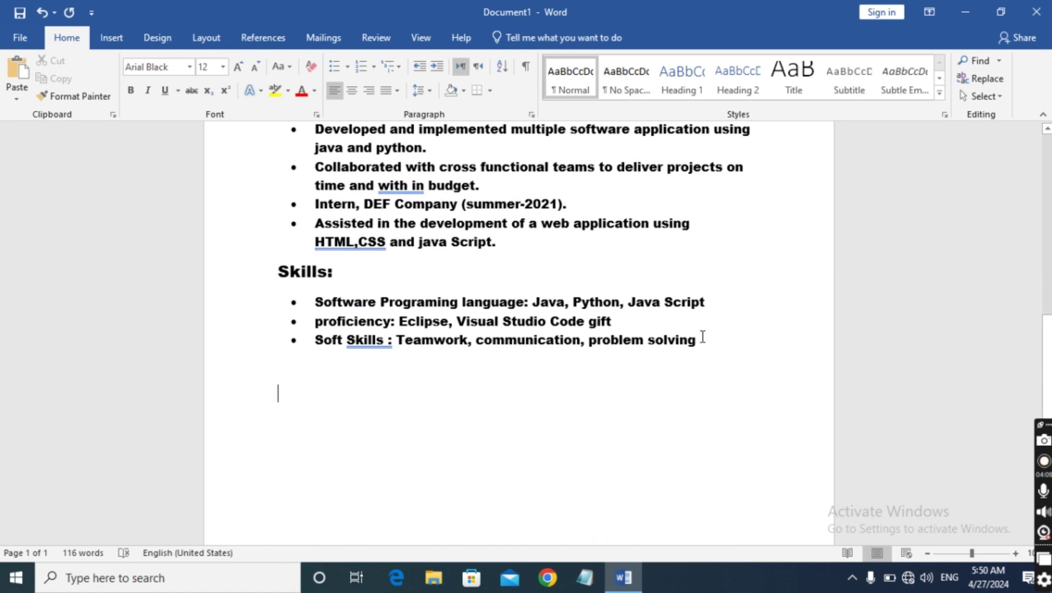
click(703, 337)
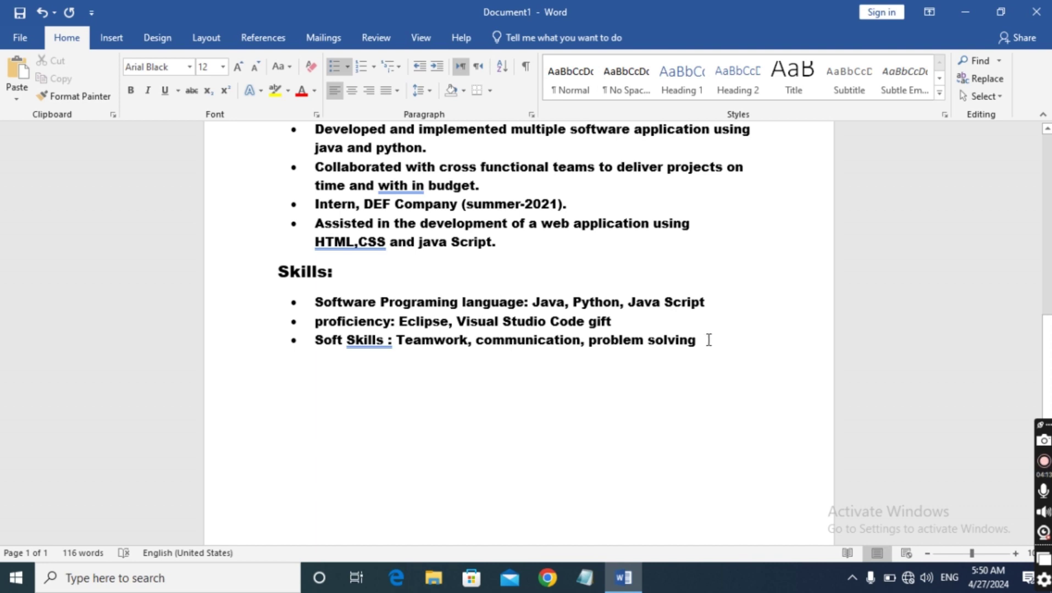
key(Return)
key(Return)
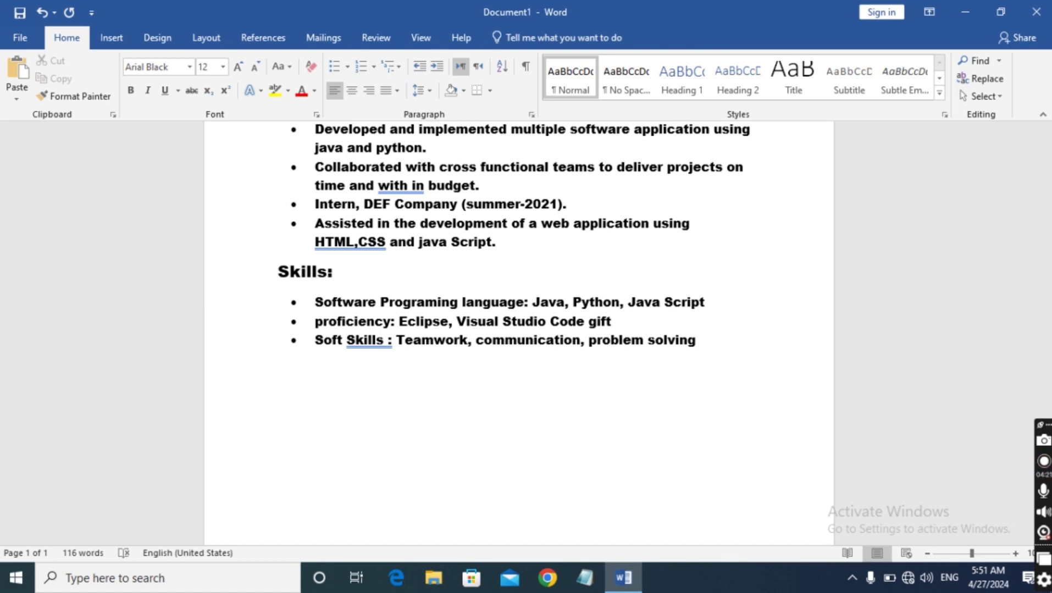
Type the 'Achivements:' heading and set it to 16 pt
text(Achivements)
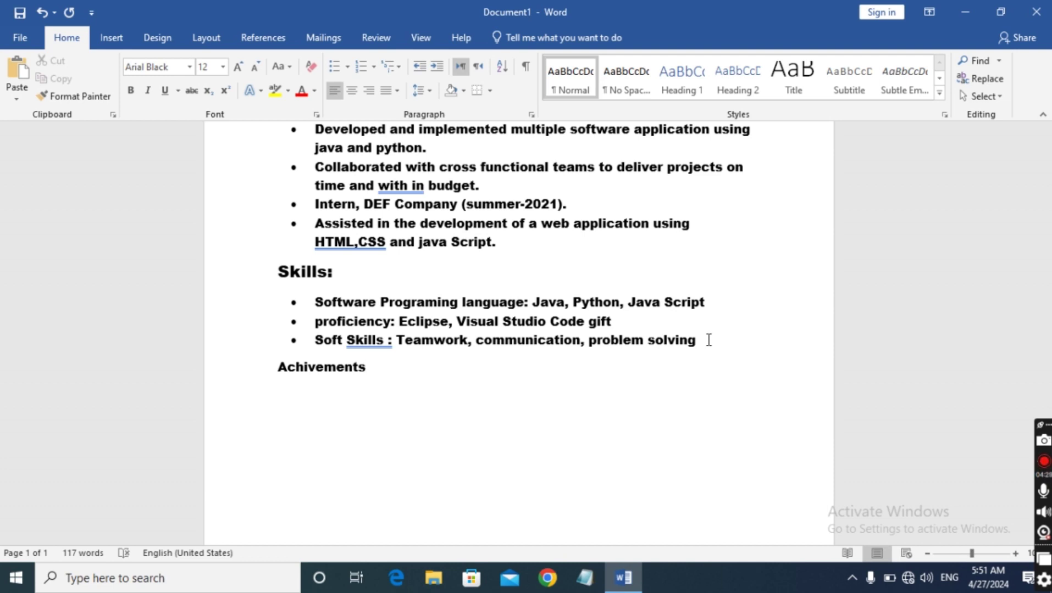
text(:)
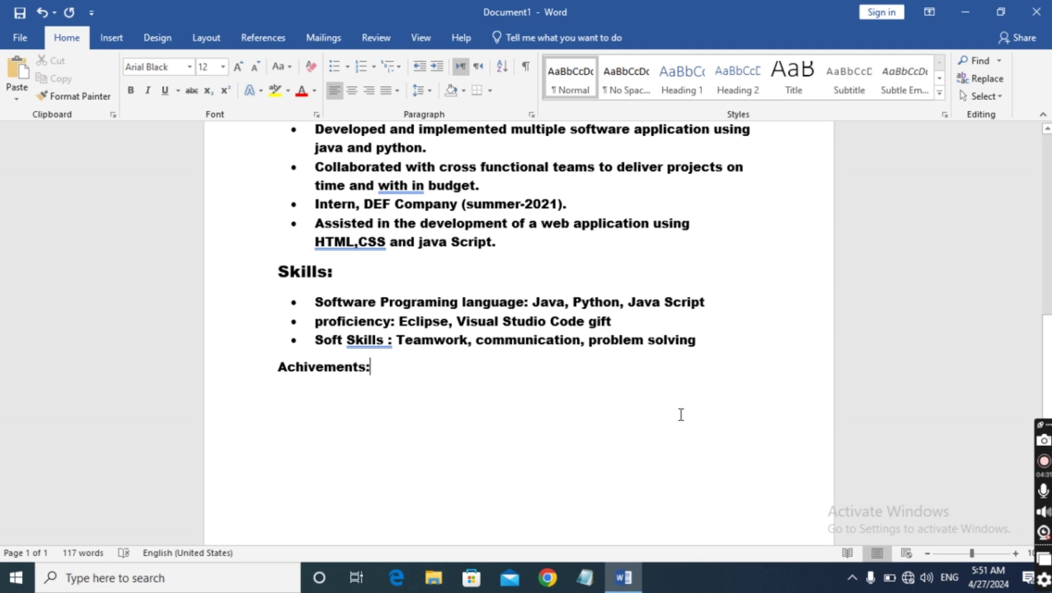
drag(276, 367, 409, 368)
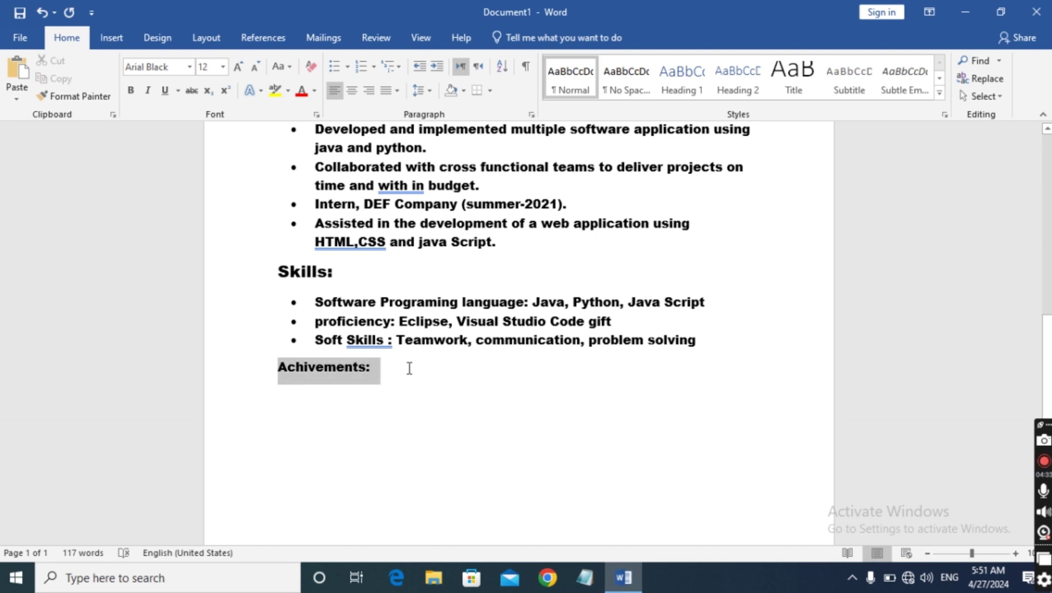
click(223, 67)
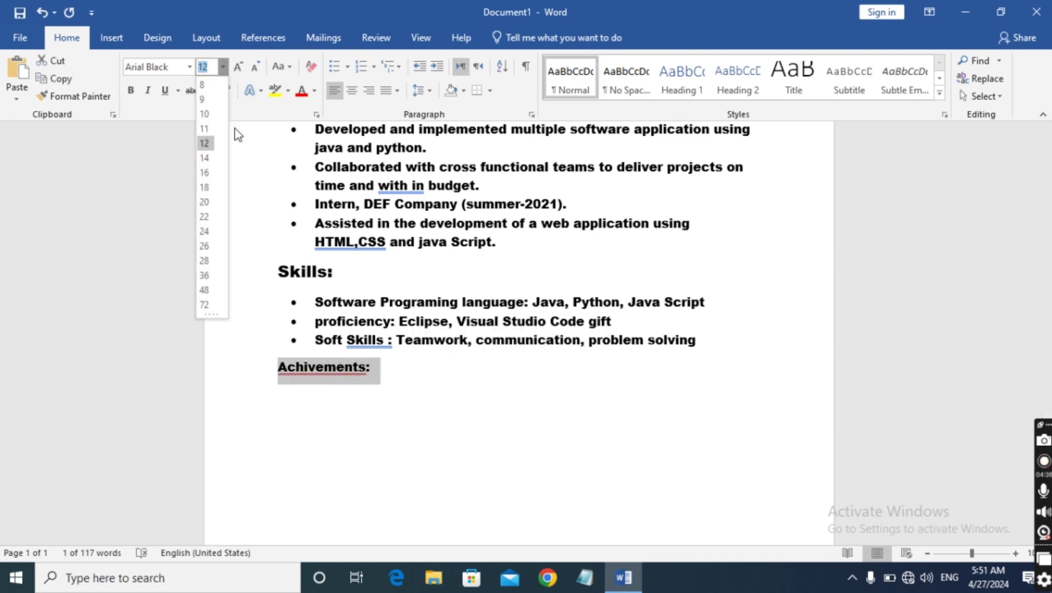
click(211, 175)
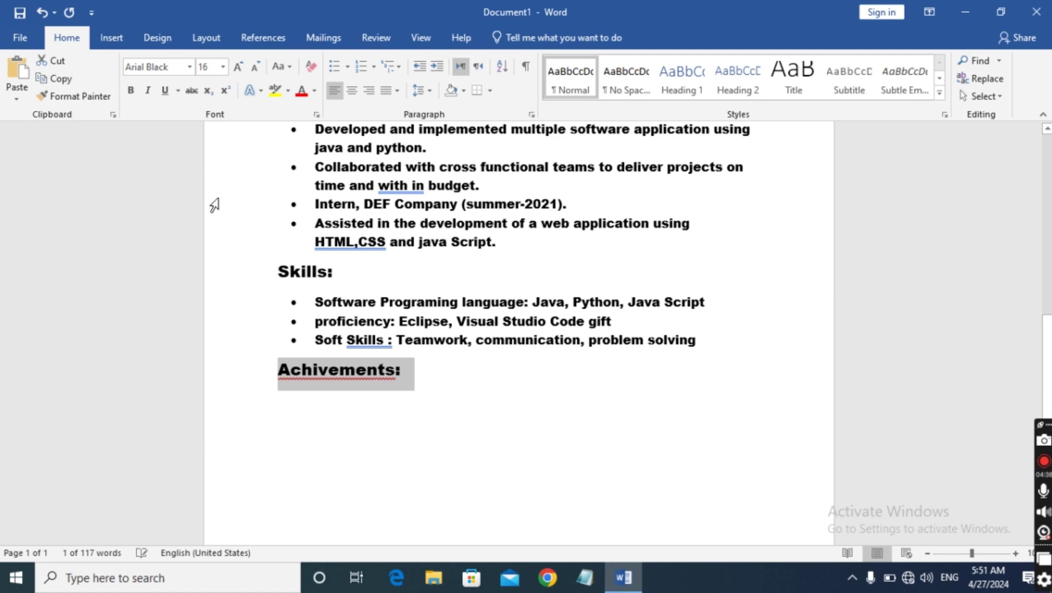
Correct the heading's spelling to 'Achievements:' and start an empty line beneath it
right_click(346, 367)
key(Escape)
click(277, 425)
right_click(328, 373)
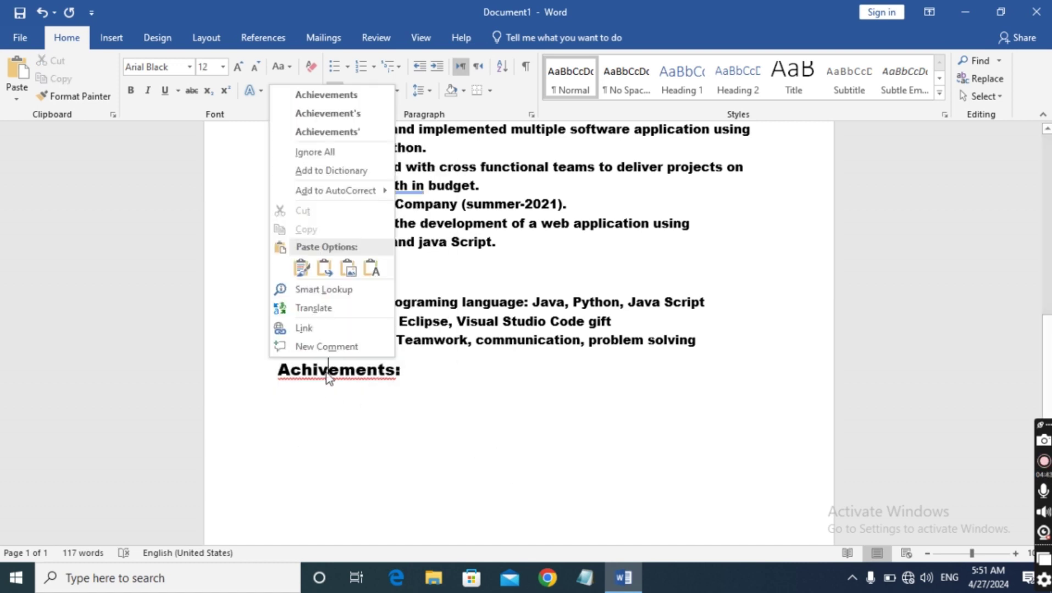
click(352, 96)
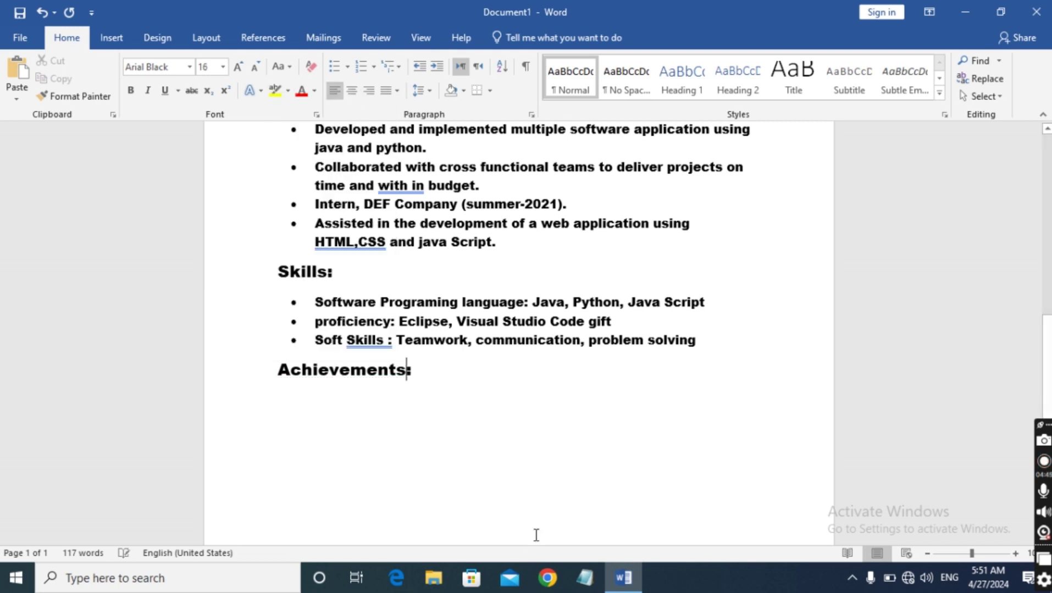
click(456, 383)
key(Return)
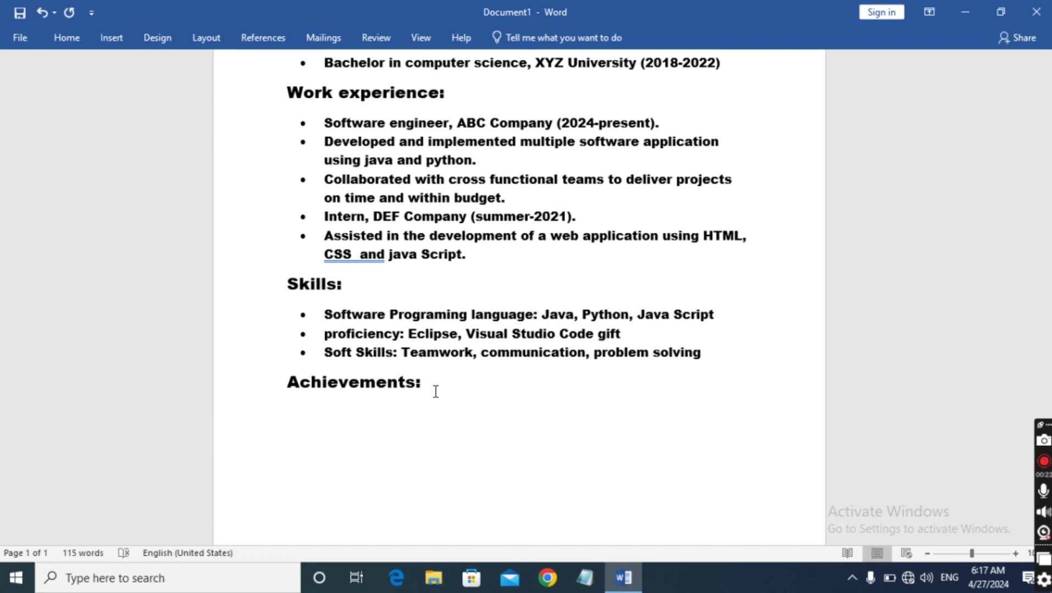
Enter 'Recipient of the XYZ University Computer Science Award (2022)' as the first achievement
text(Recip)
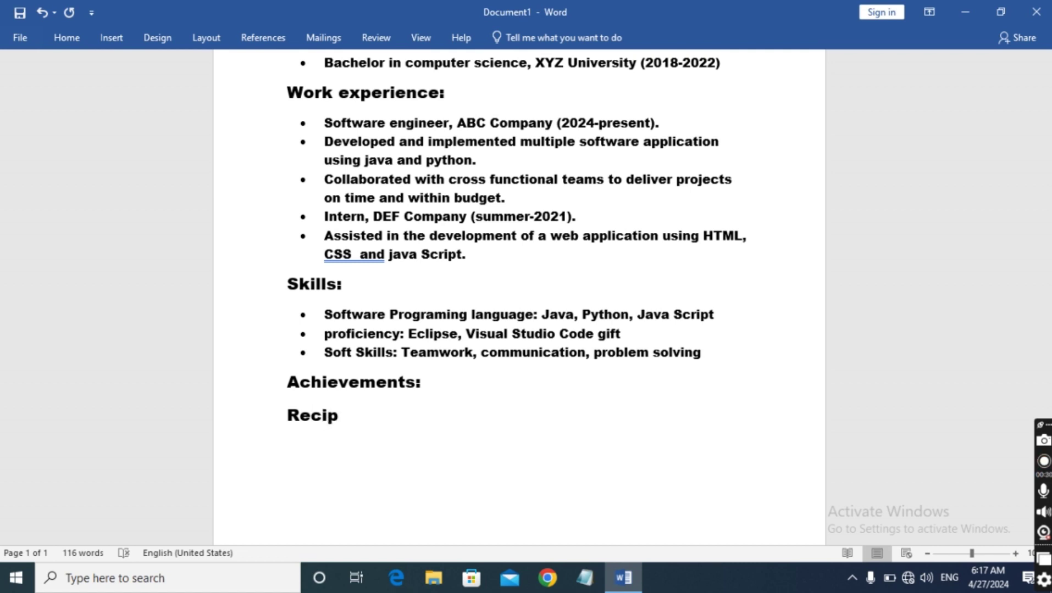
text(ient of the )
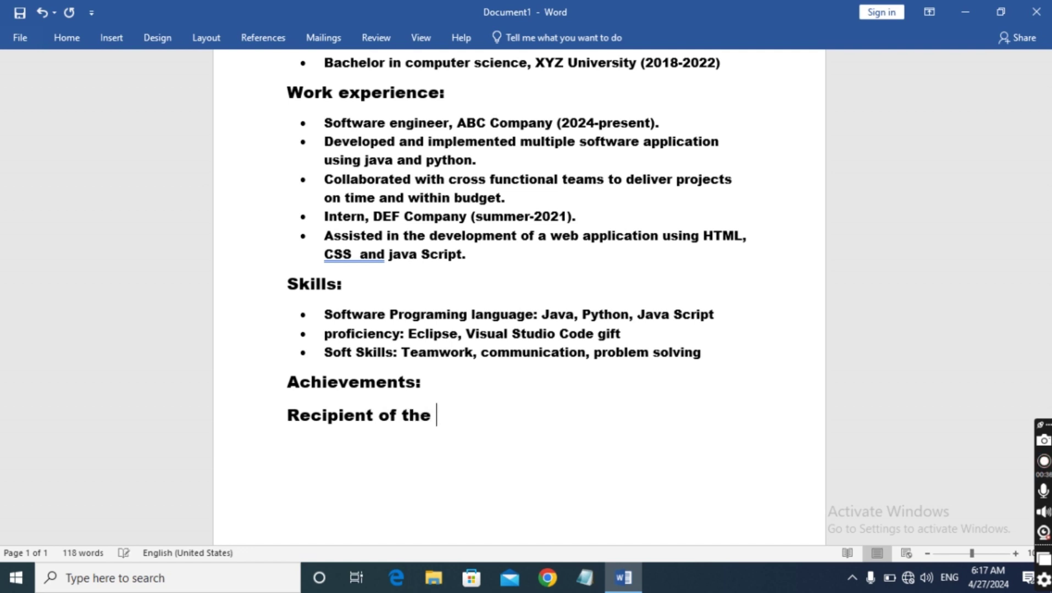
text(XYZ U)
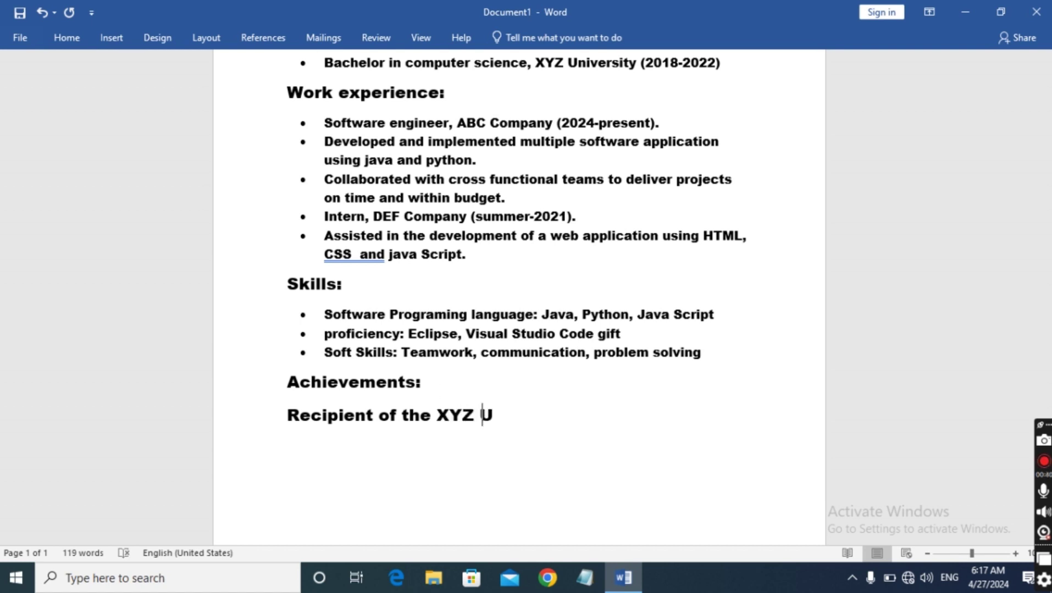
text(niver)
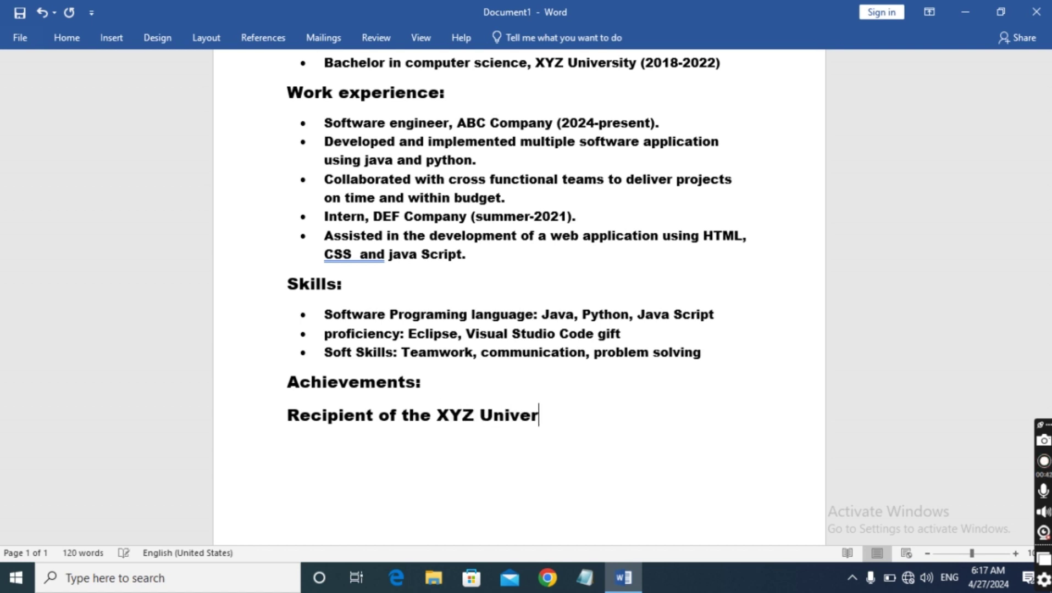
text(sity)
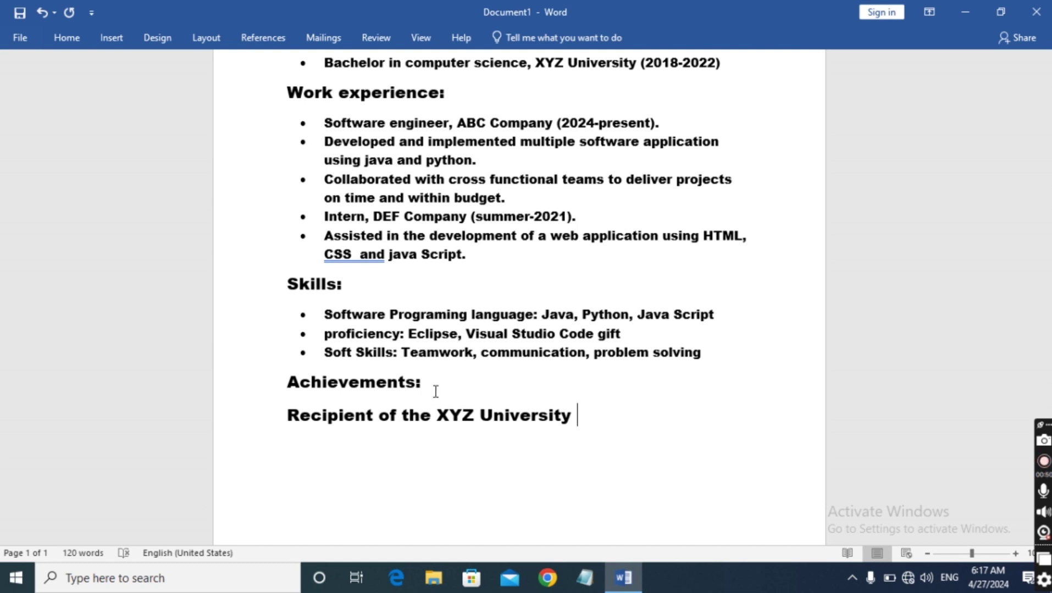
text(Computer )
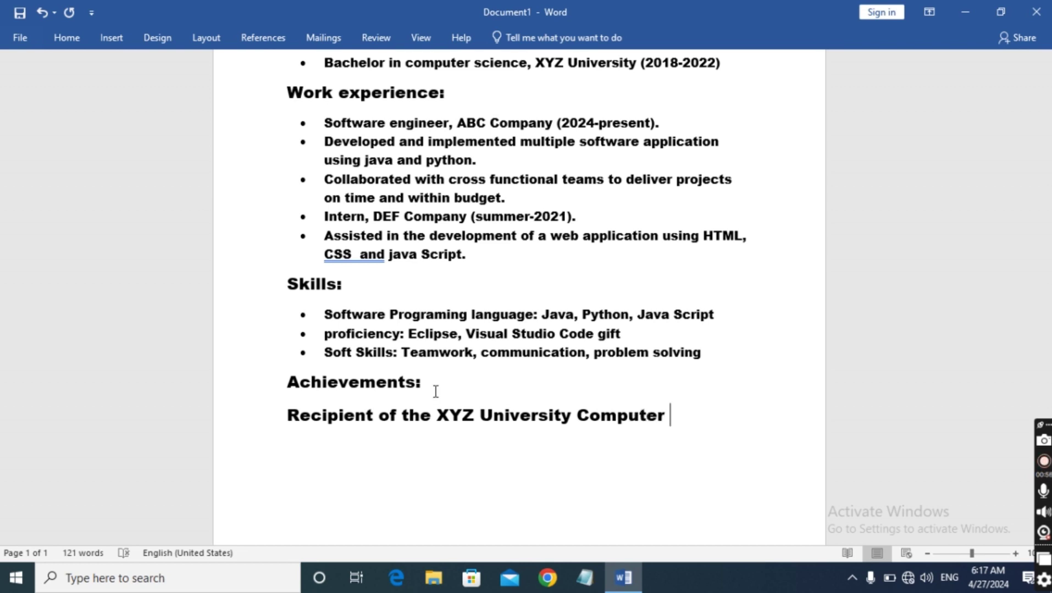
text(Scien)
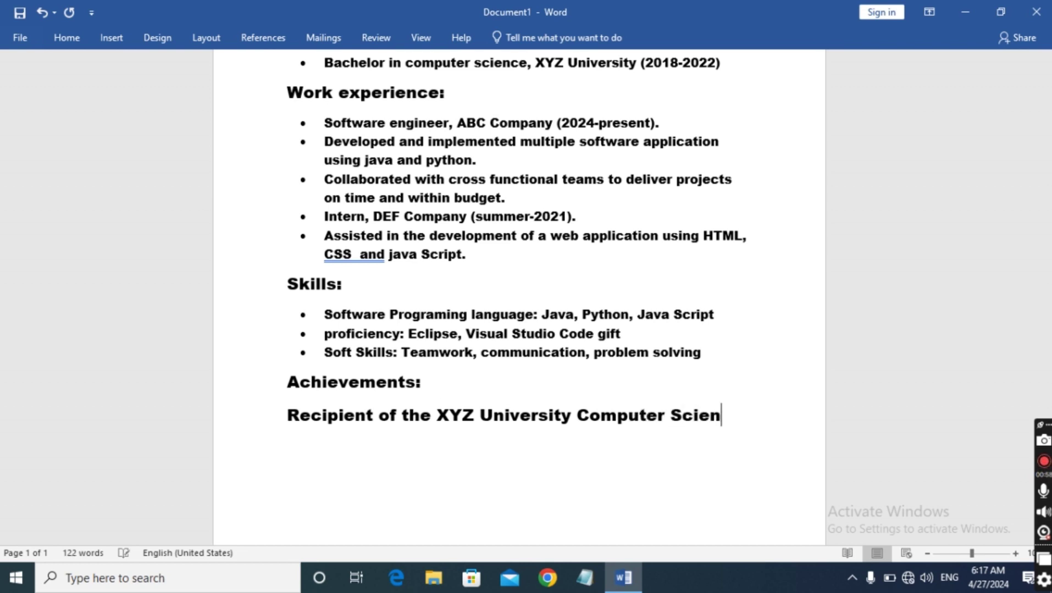
text(ce A)
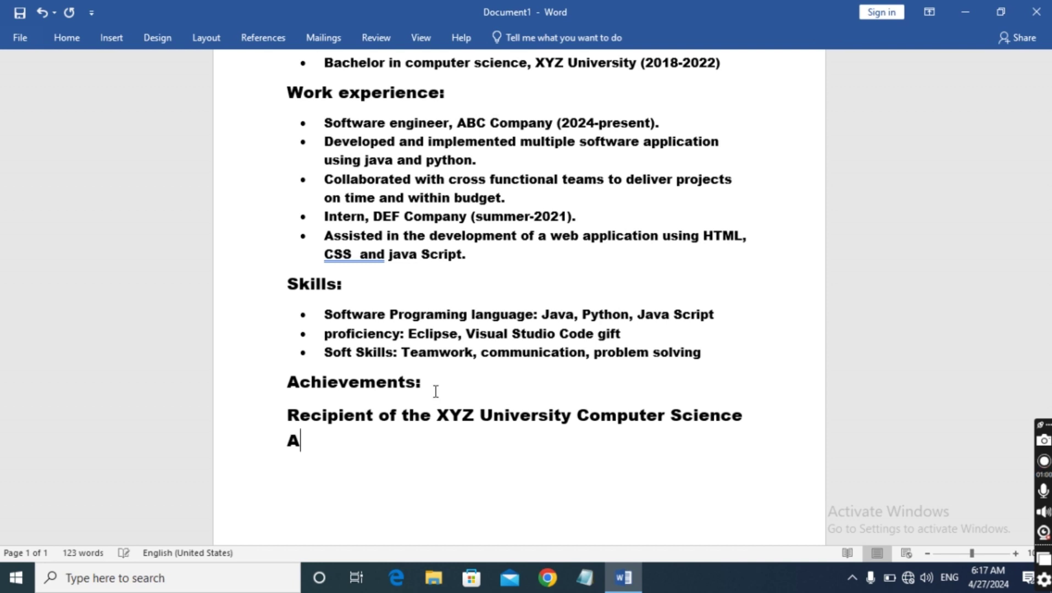
text(ward)
text(()
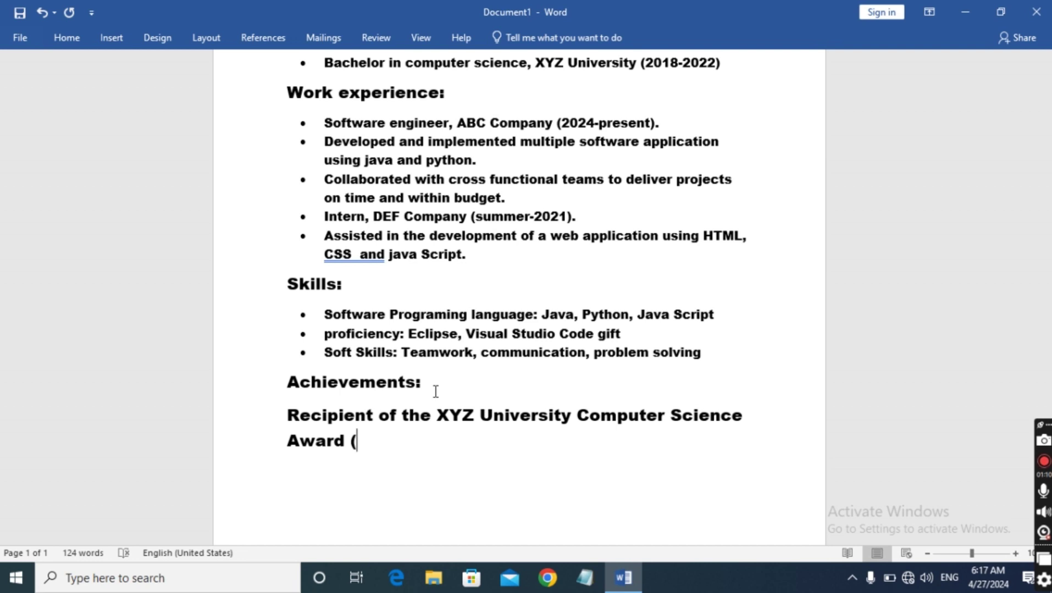
text(202)
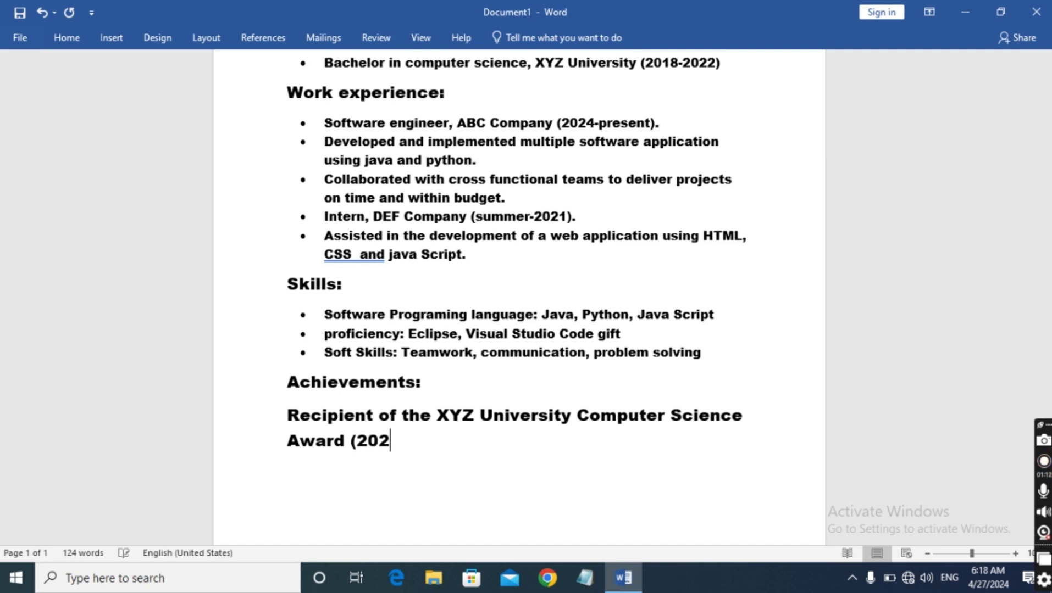
text(2))
key(Return)
Type 'Published a research paper on machine learning in ABC journal(2022)' as the second achievement
text(Publ)
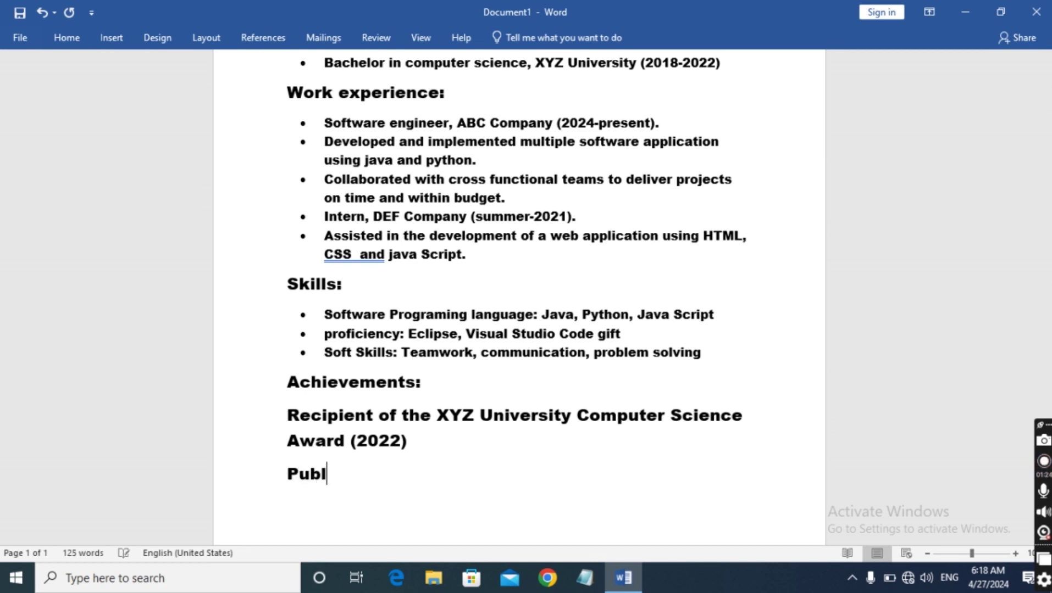
text(isheb)
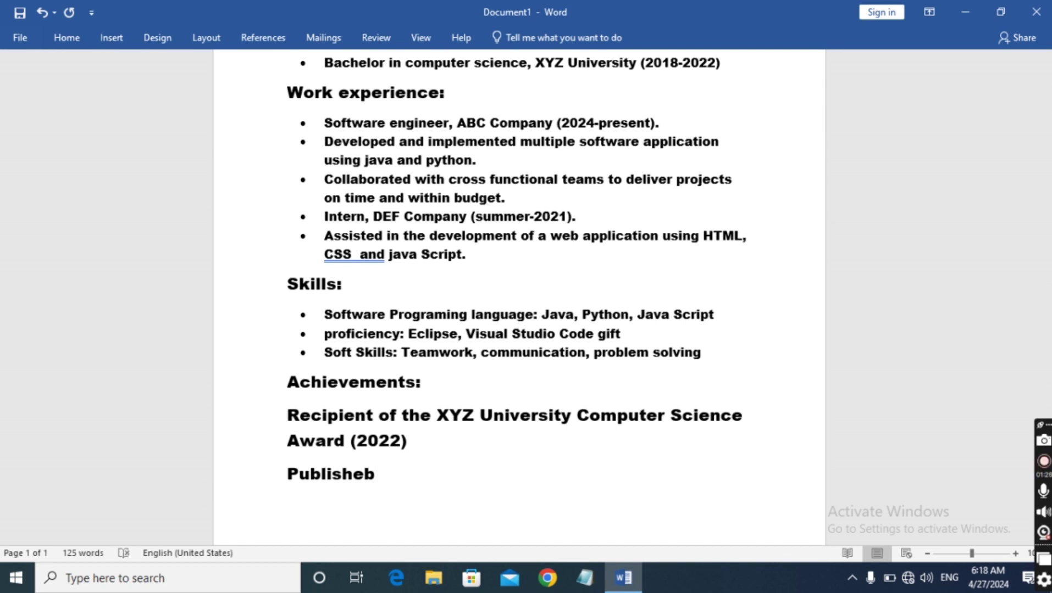
key(BackSpace)
text(d a reac)
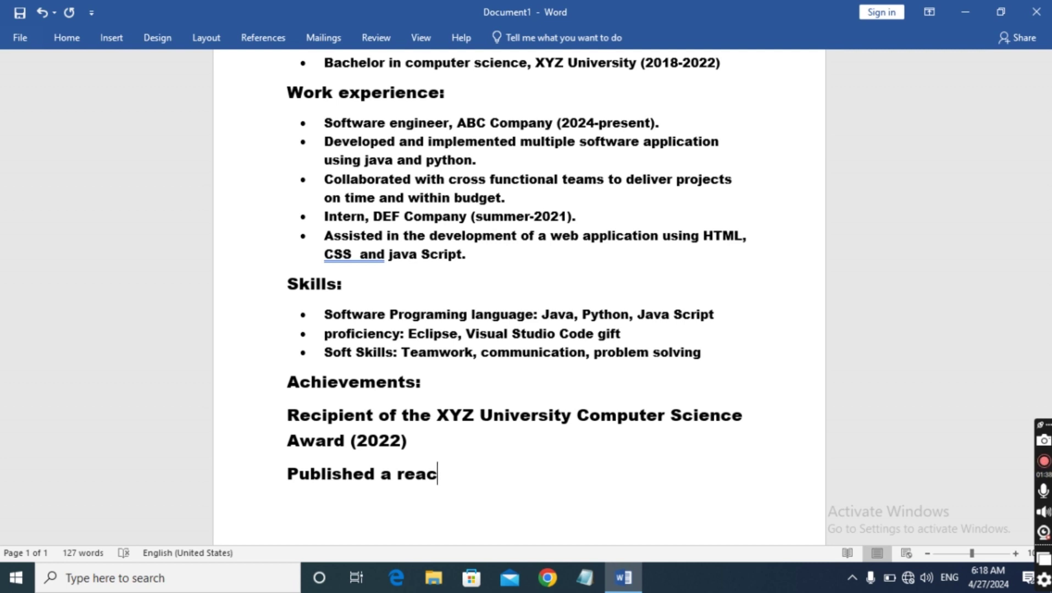
key(BackSpace)
key(BackSpace)
text(ser)
text(h )
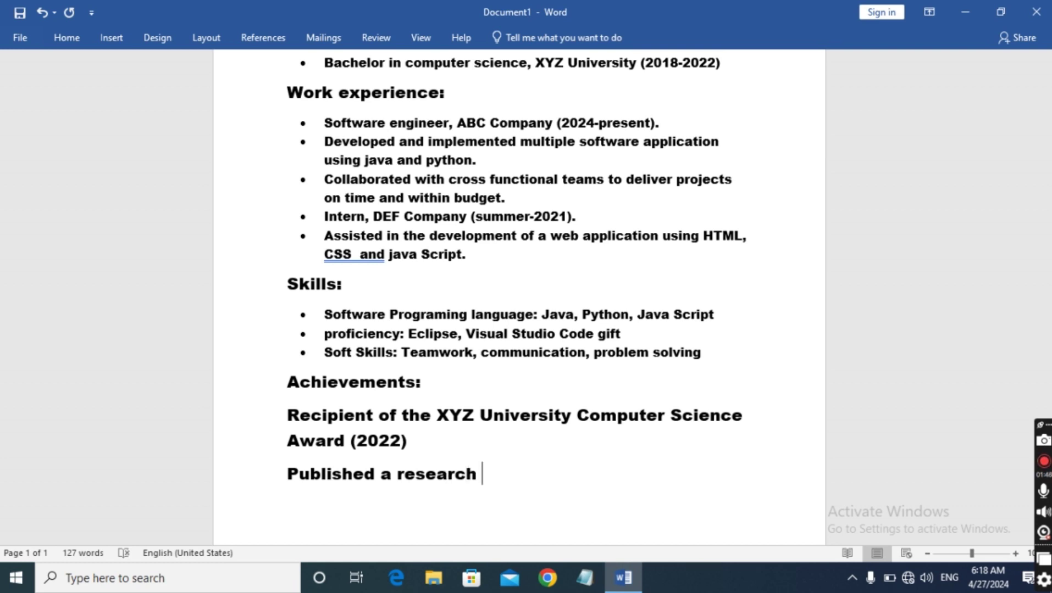
text(paperr)
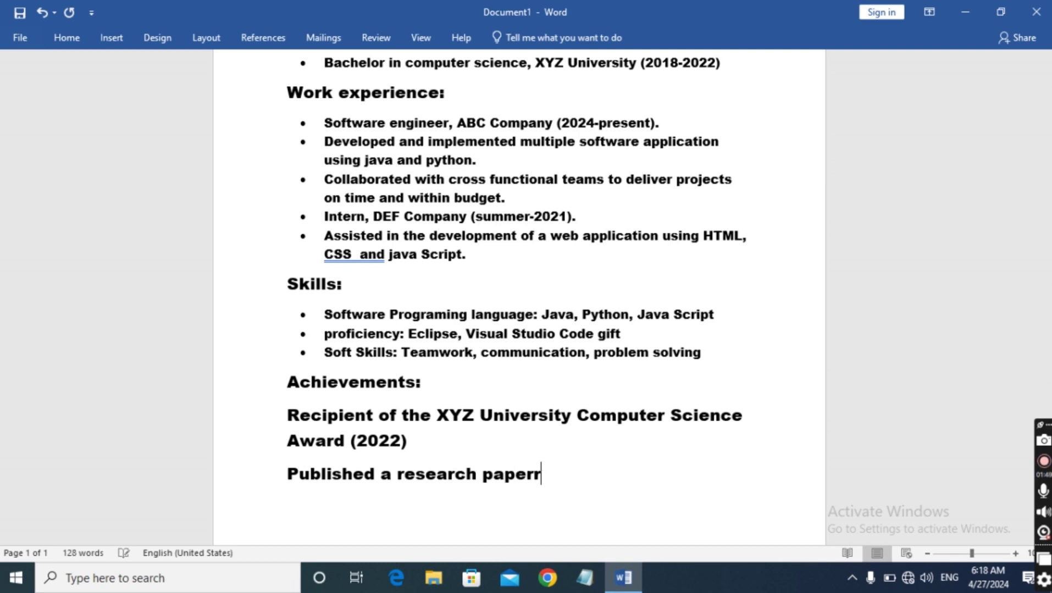
key(BackSpace)
text(on mac)
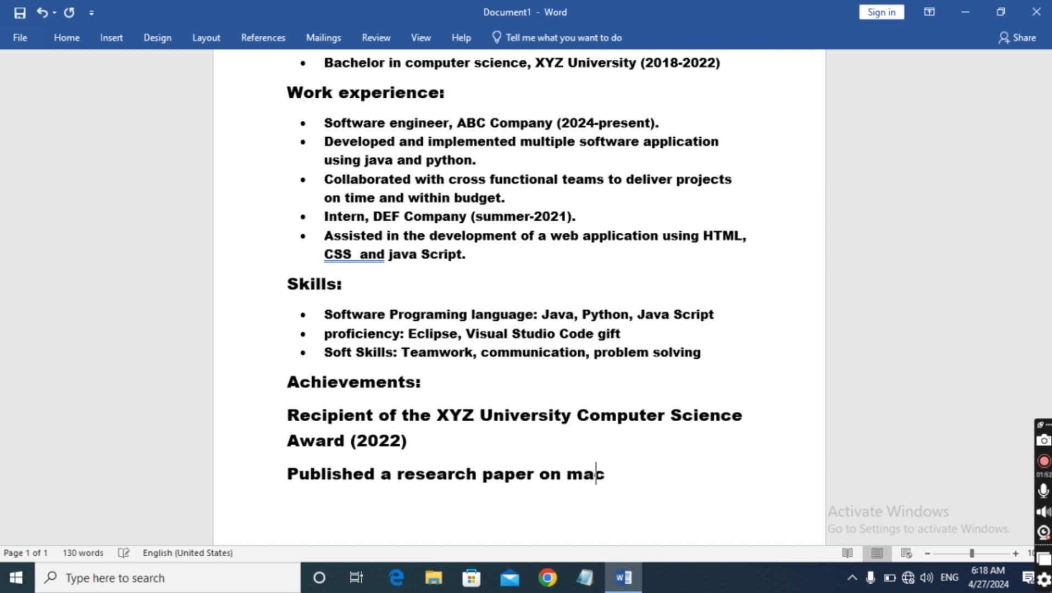
text(hine l)
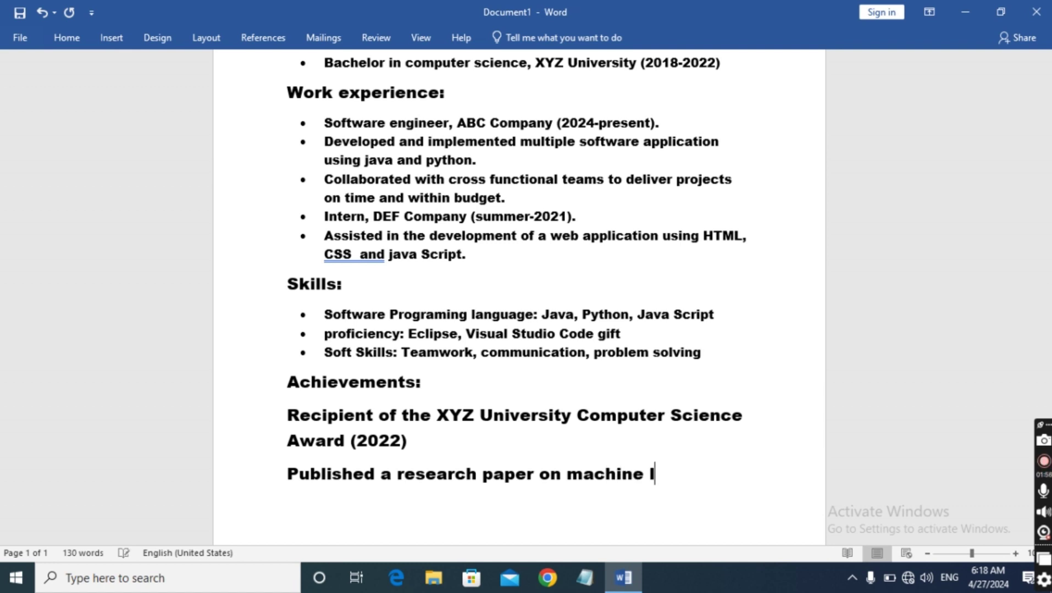
text(earnin)
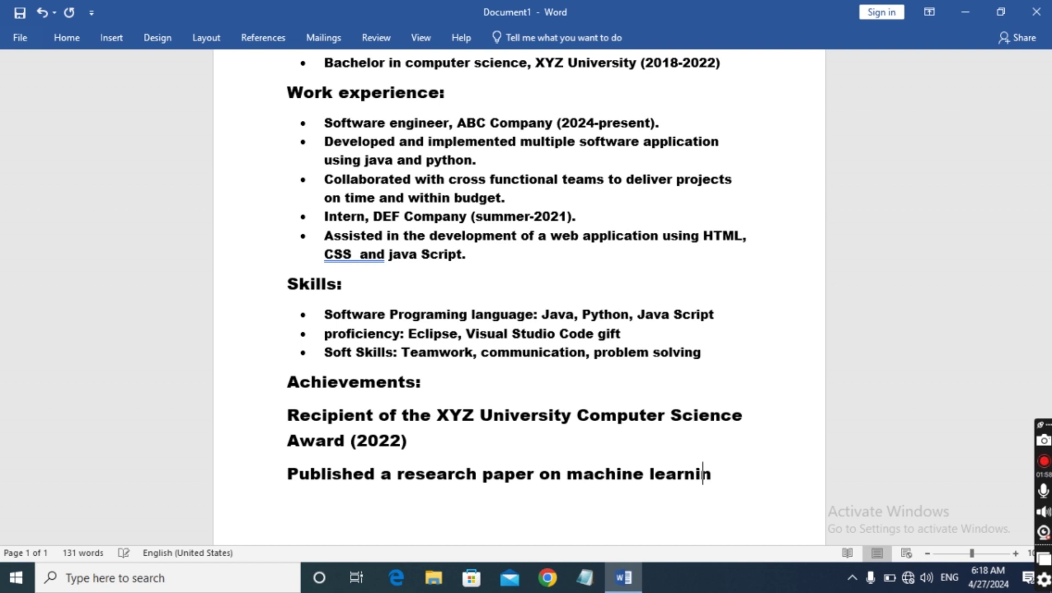
text(g in ABC)
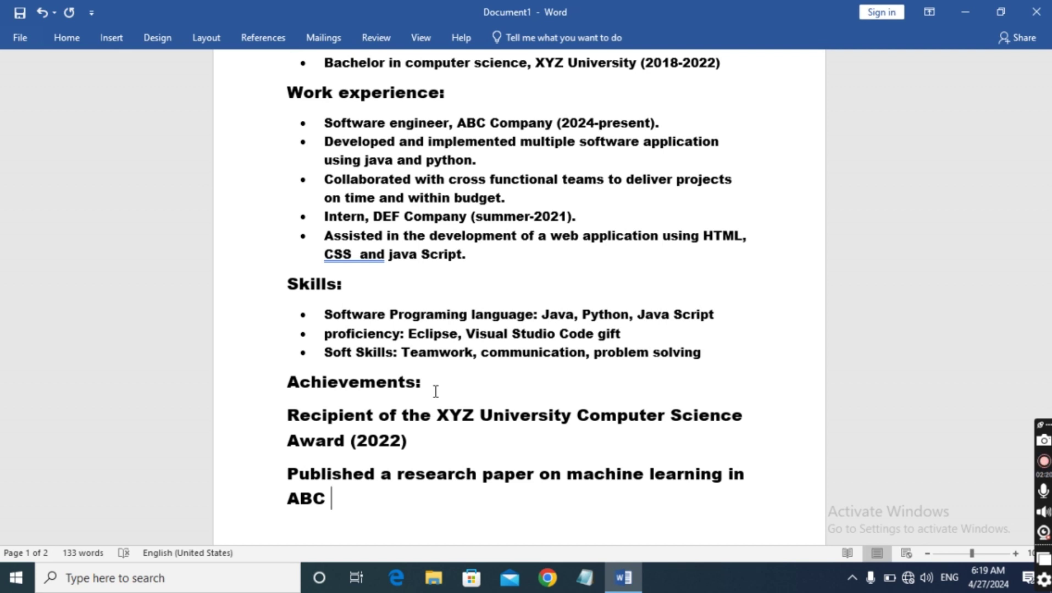
text(journa)
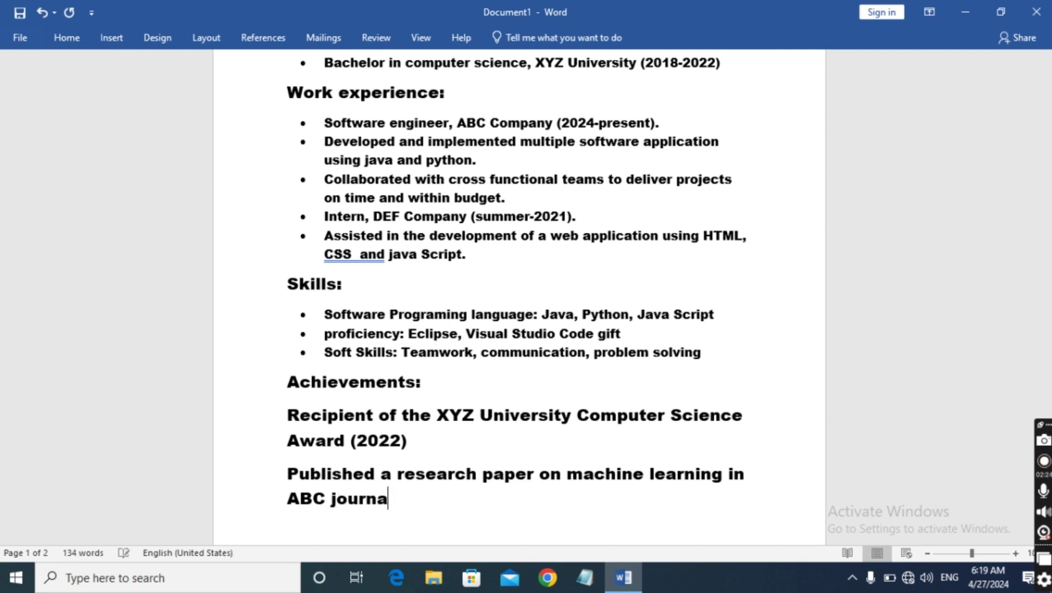
text(l(2022)
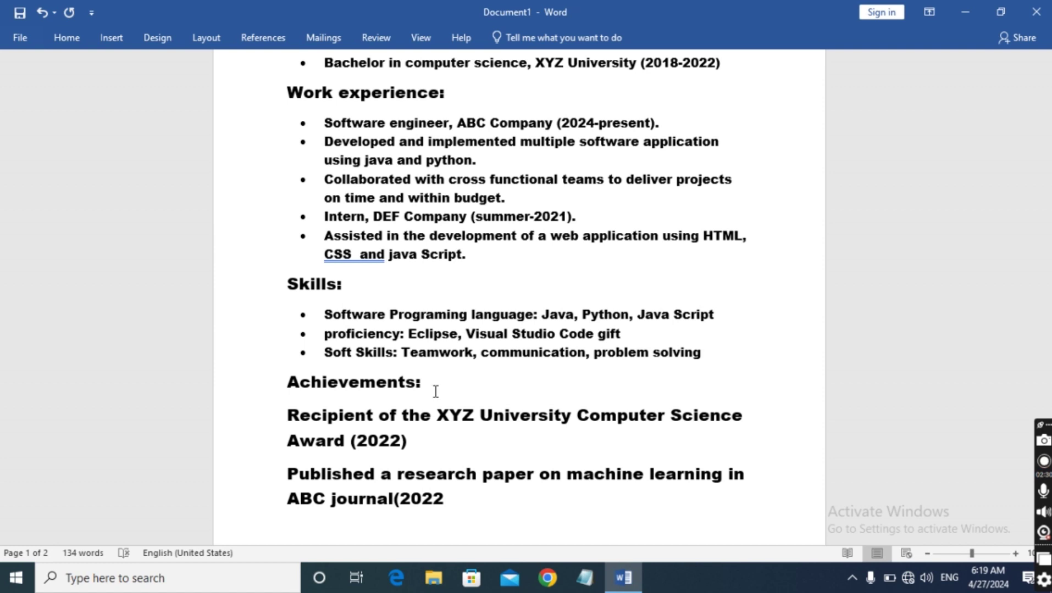
text())
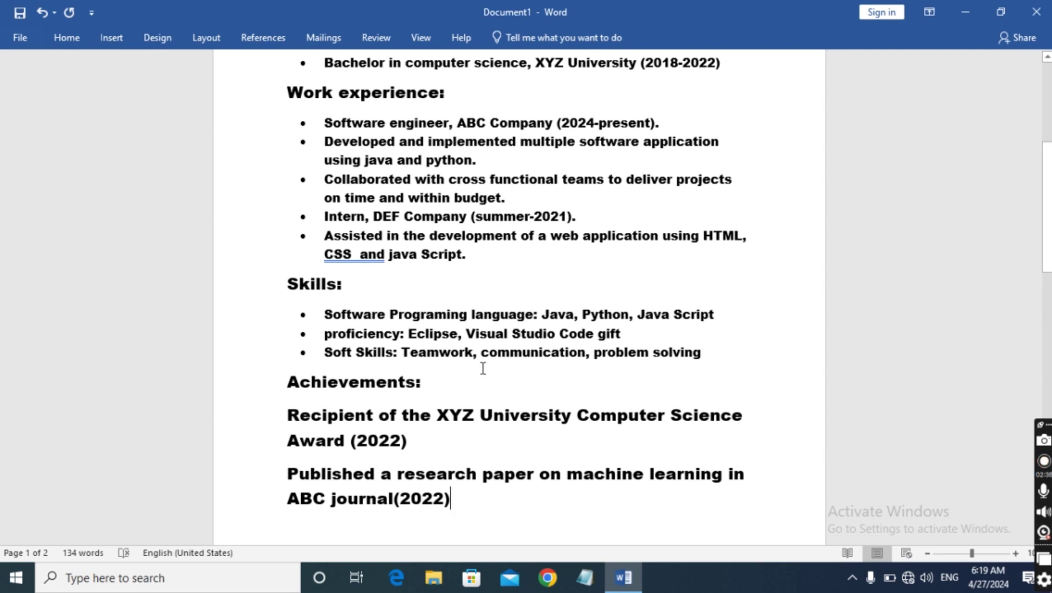
Format both achievement lines as 11 pt text with round bullets
drag(286, 414, 465, 524)
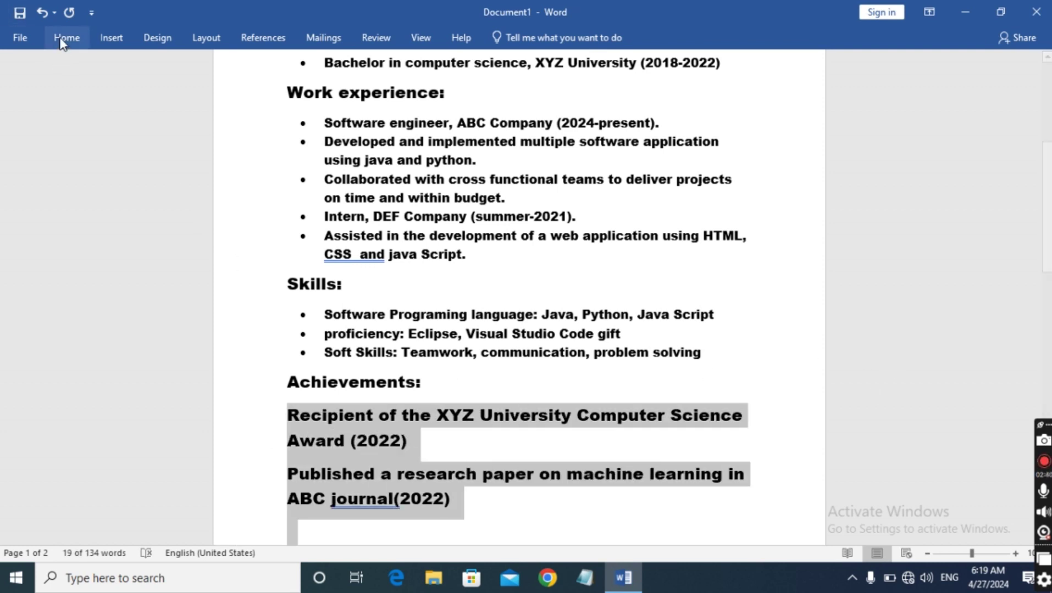
click(64, 39)
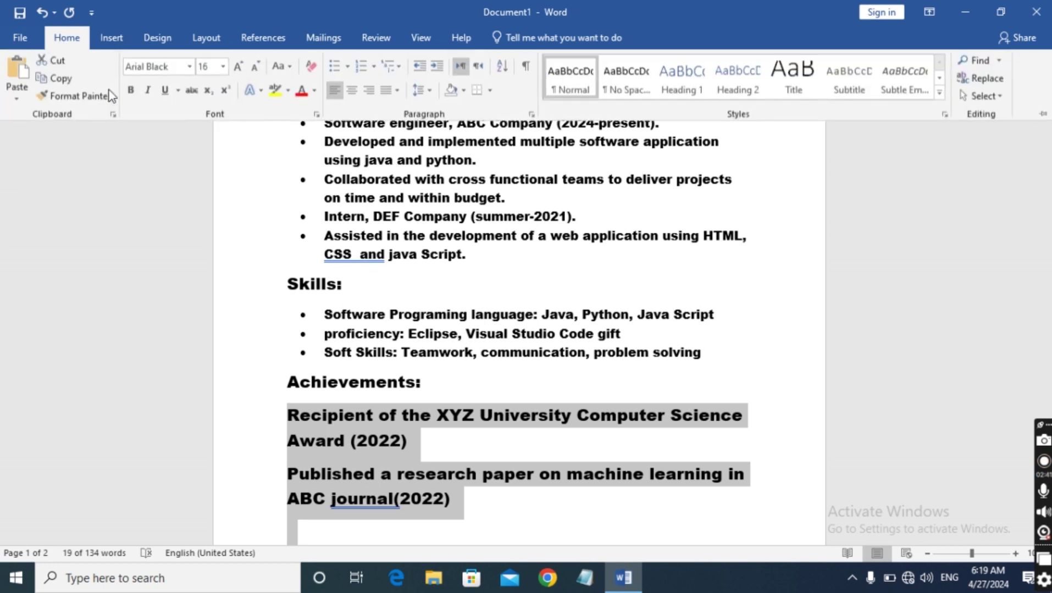
click(222, 67)
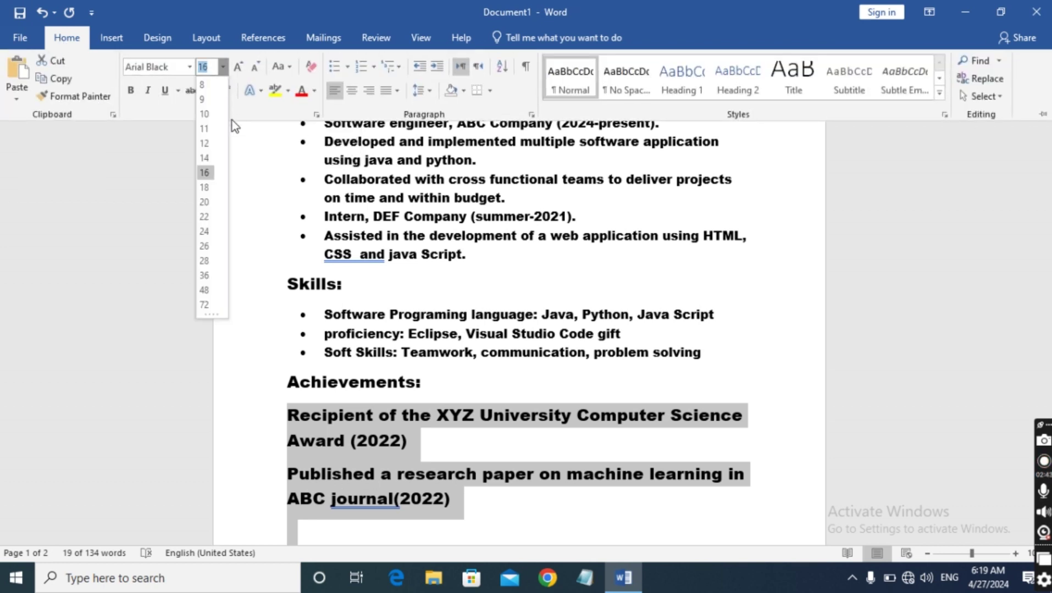
click(204, 129)
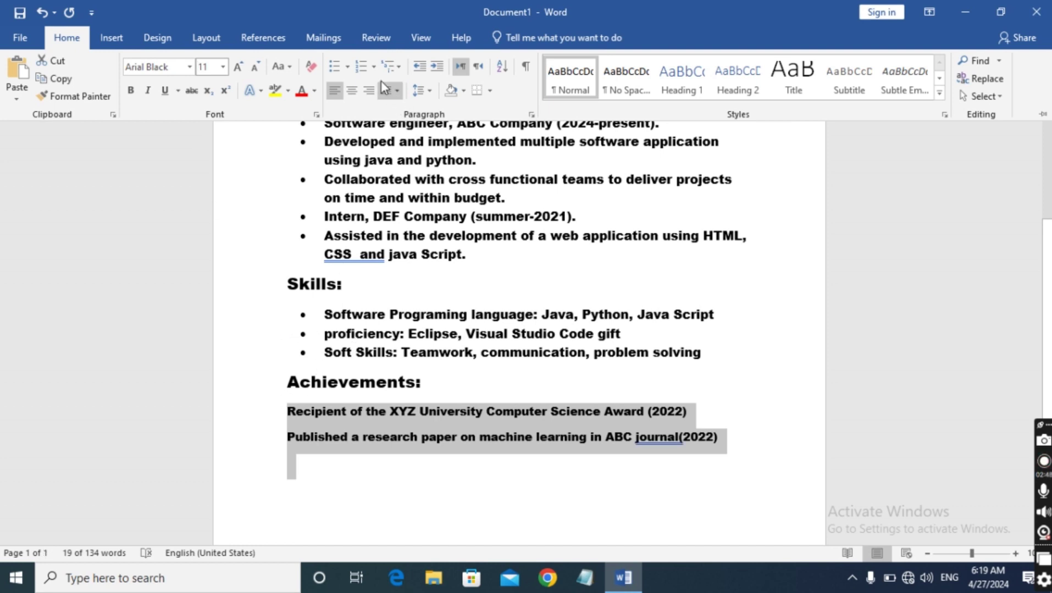
click(347, 67)
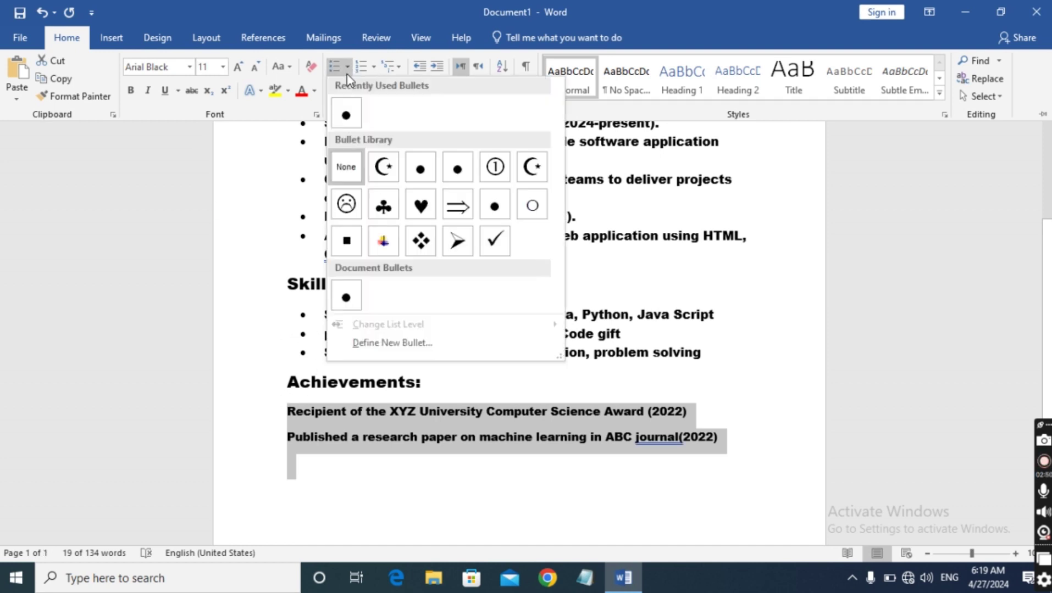
click(342, 115)
Put the cursor before (2022), then select the three Skills lines
key(ctrl+F1)
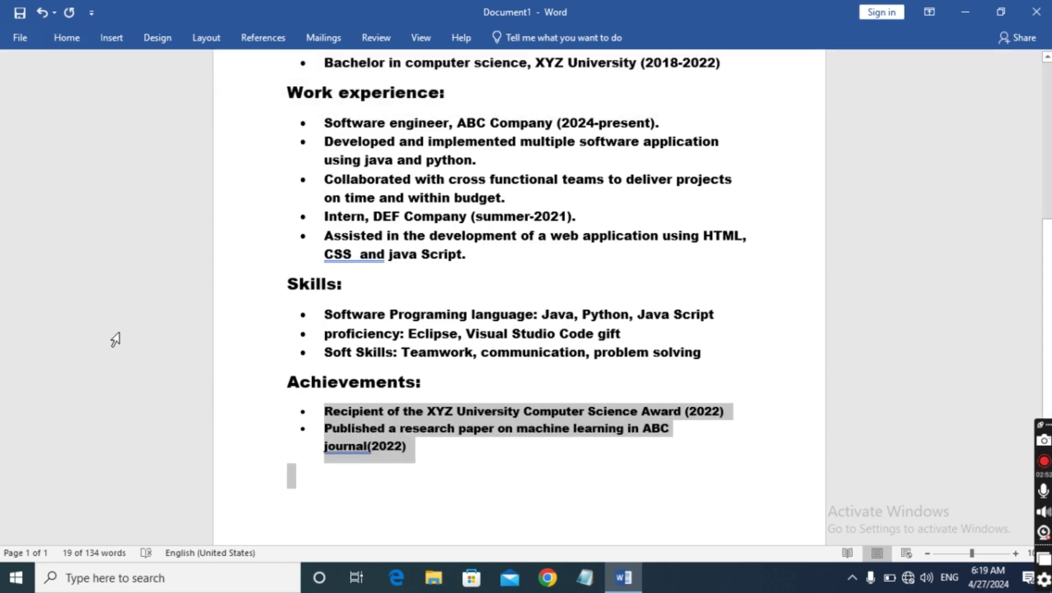
click(367, 447)
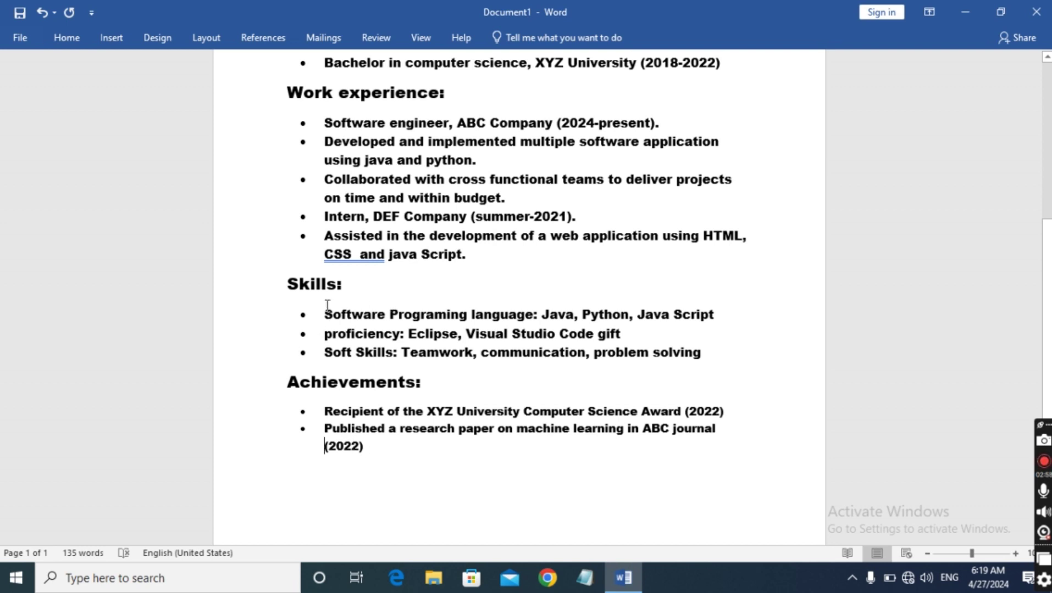
drag(324, 314, 703, 357)
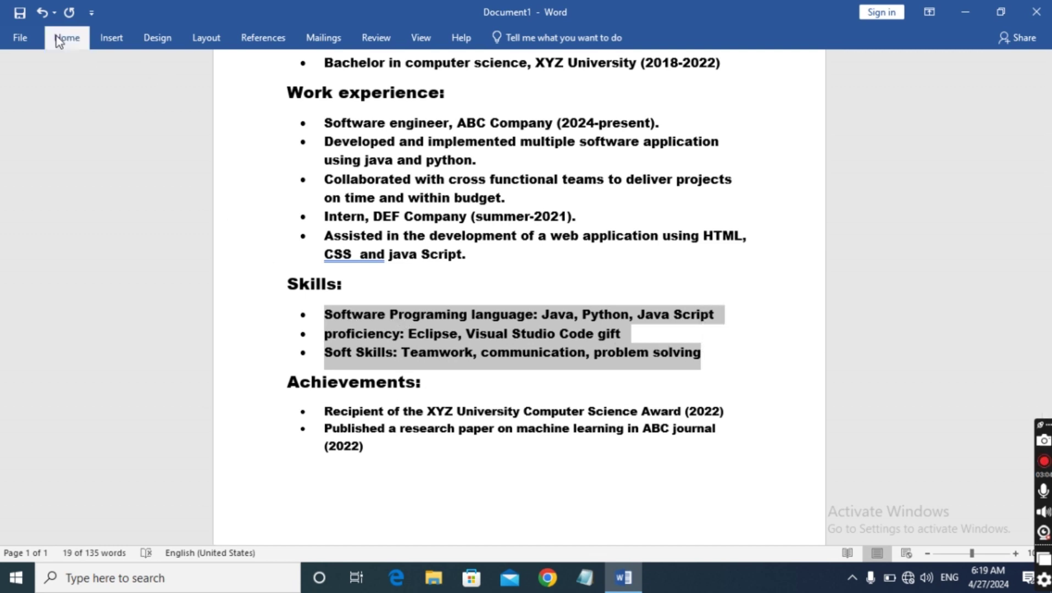
Set the selected Skills lines to 11 pt
click(58, 37)
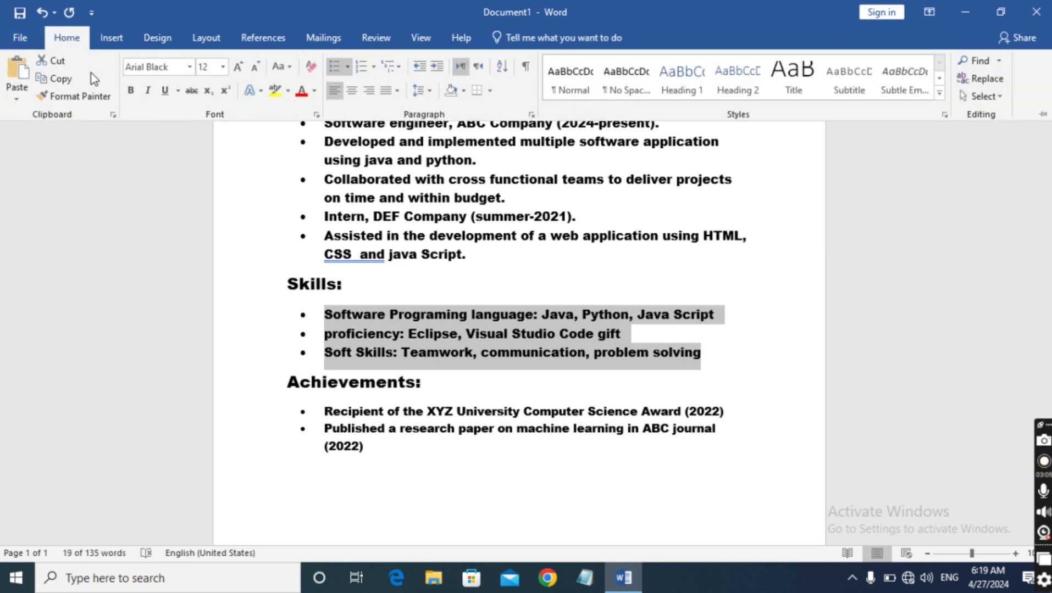
click(222, 67)
click(205, 133)
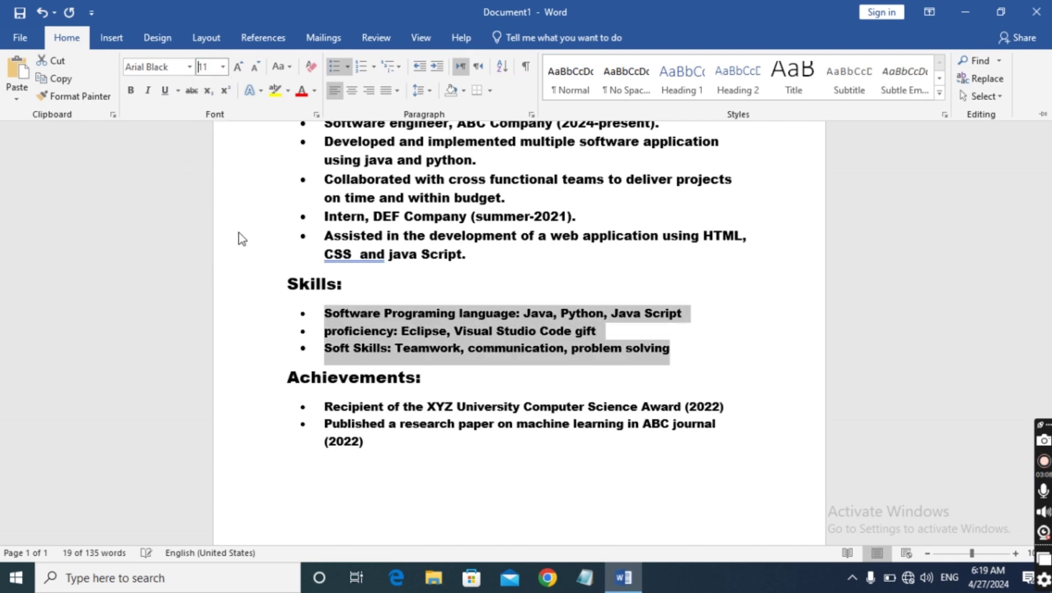
scroll(77, 278, up, 3)
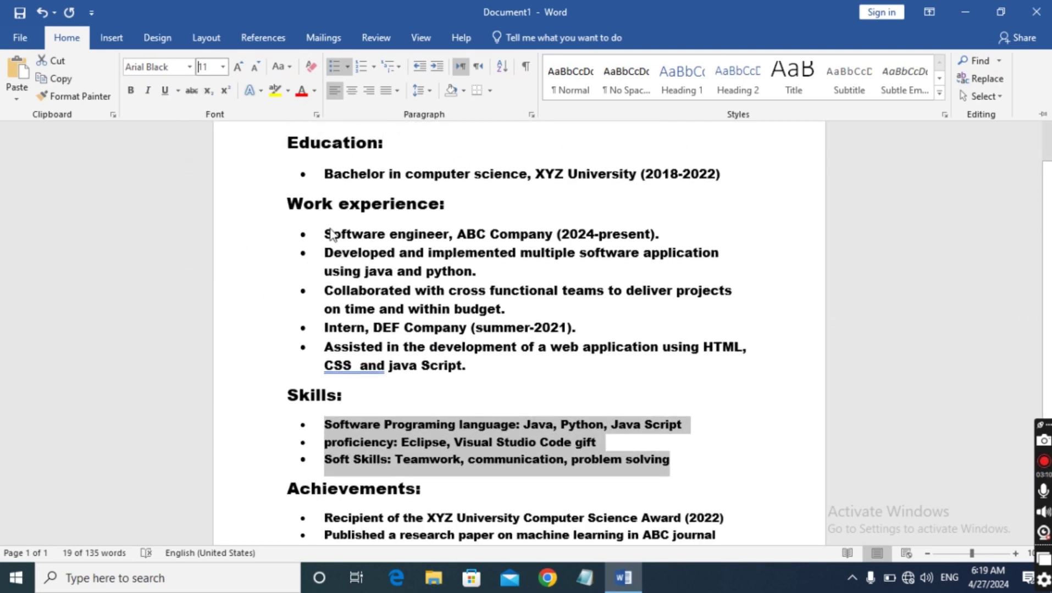
click(324, 234)
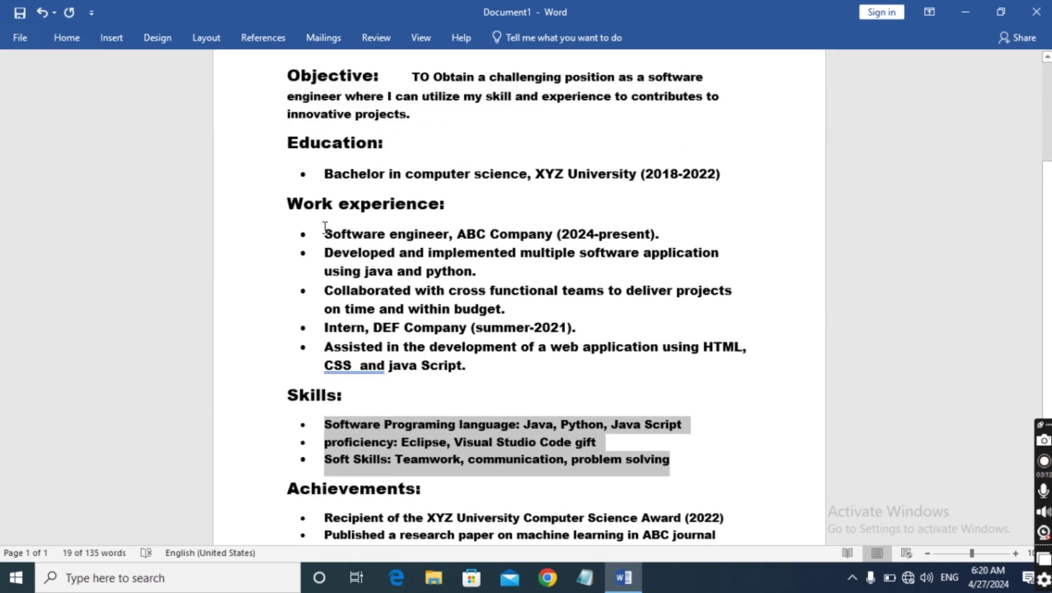
Shrink all the Work experience bullet lines to 11 pt
drag(324, 228, 487, 367)
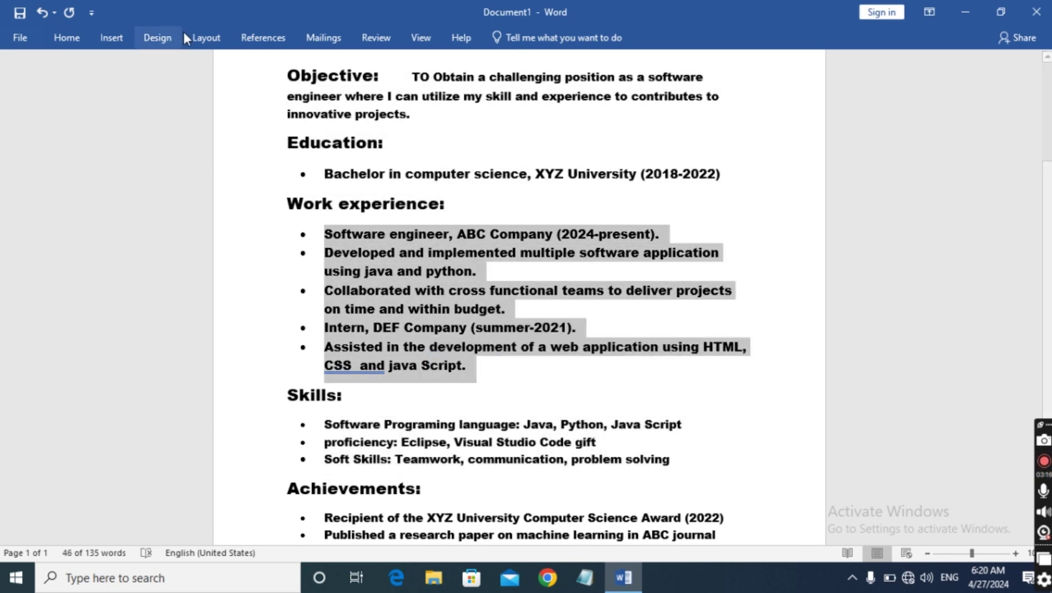
click(63, 39)
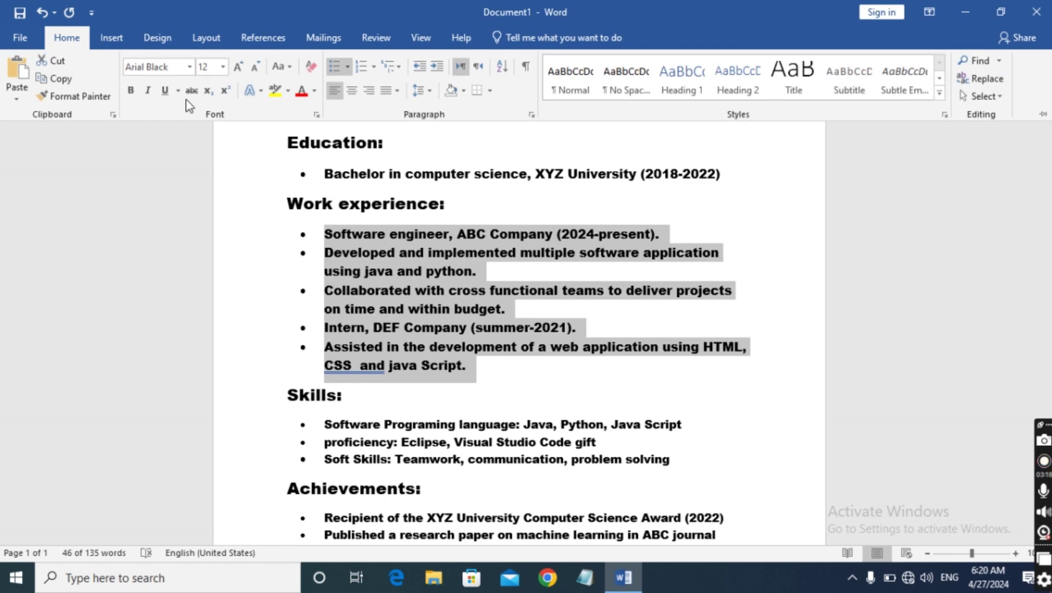
click(223, 67)
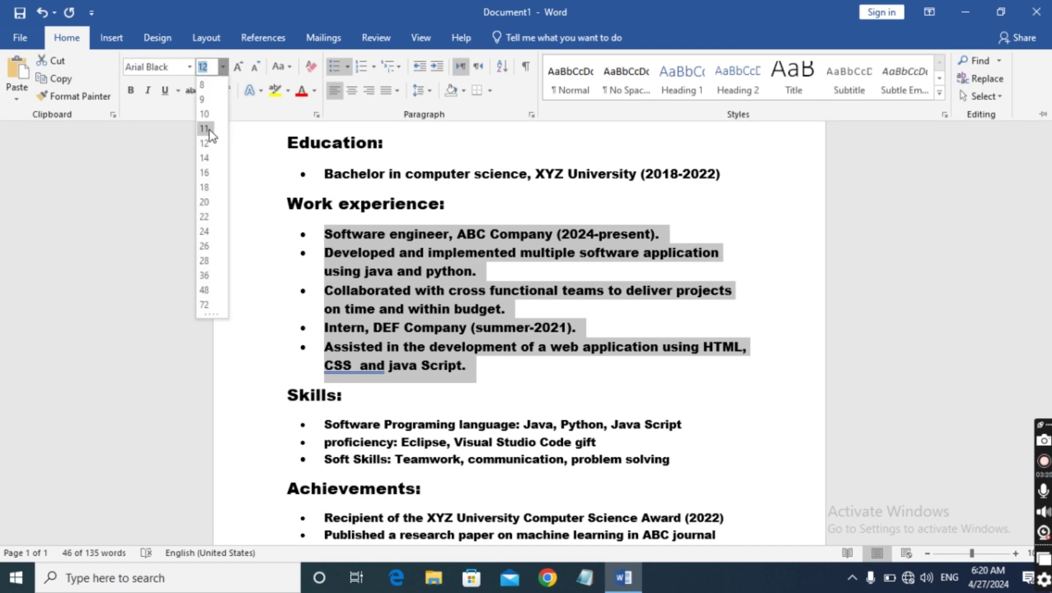
click(208, 134)
scroll(148, 225, up, 2)
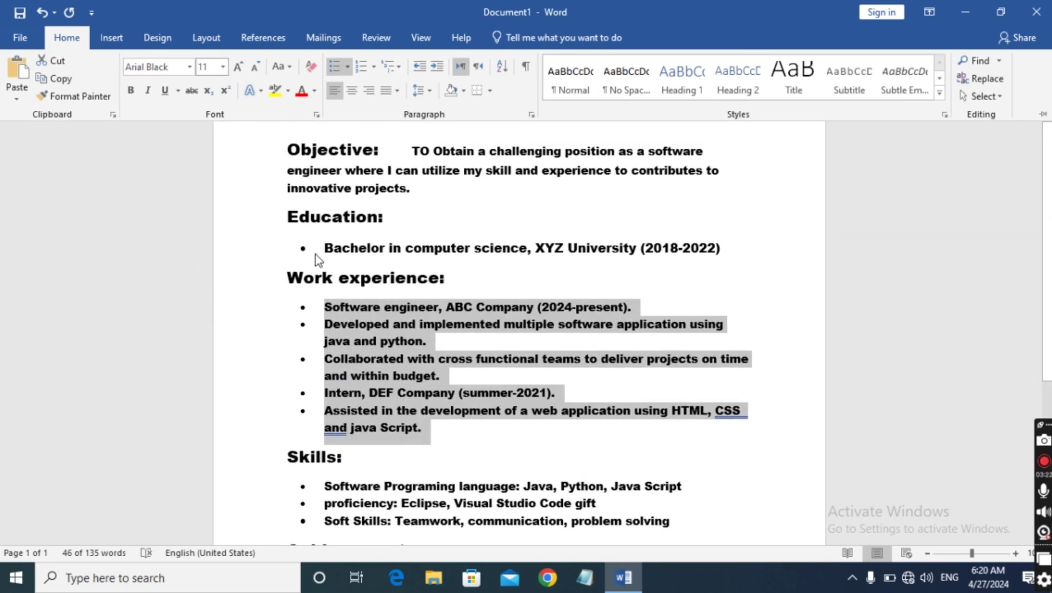
Reduce the Education line 'Bachelor in computer science, XYZ University (2018-2022)' to 11 pt
drag(323, 250, 731, 251)
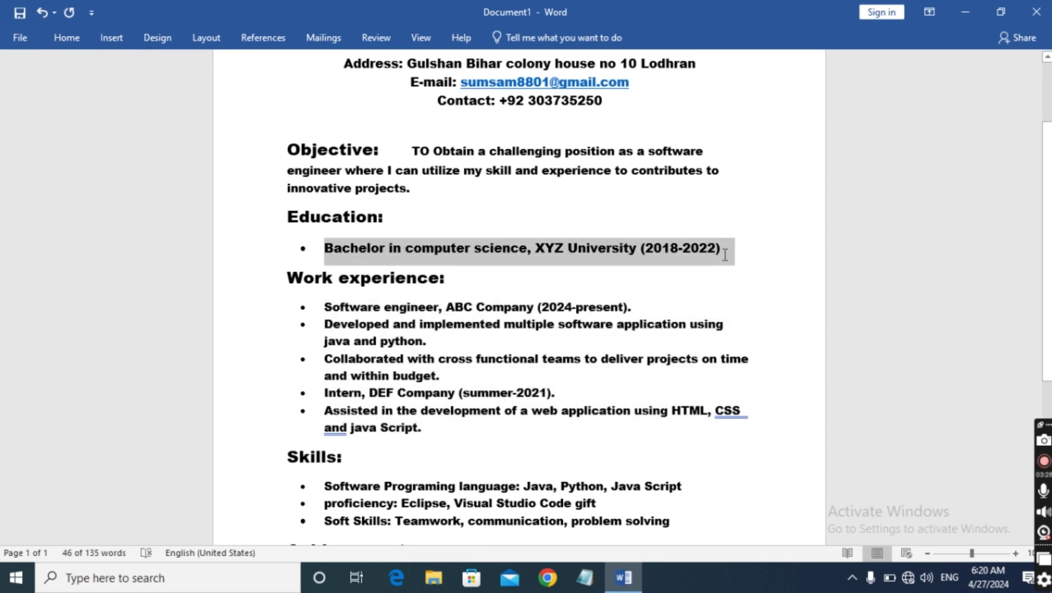
click(66, 38)
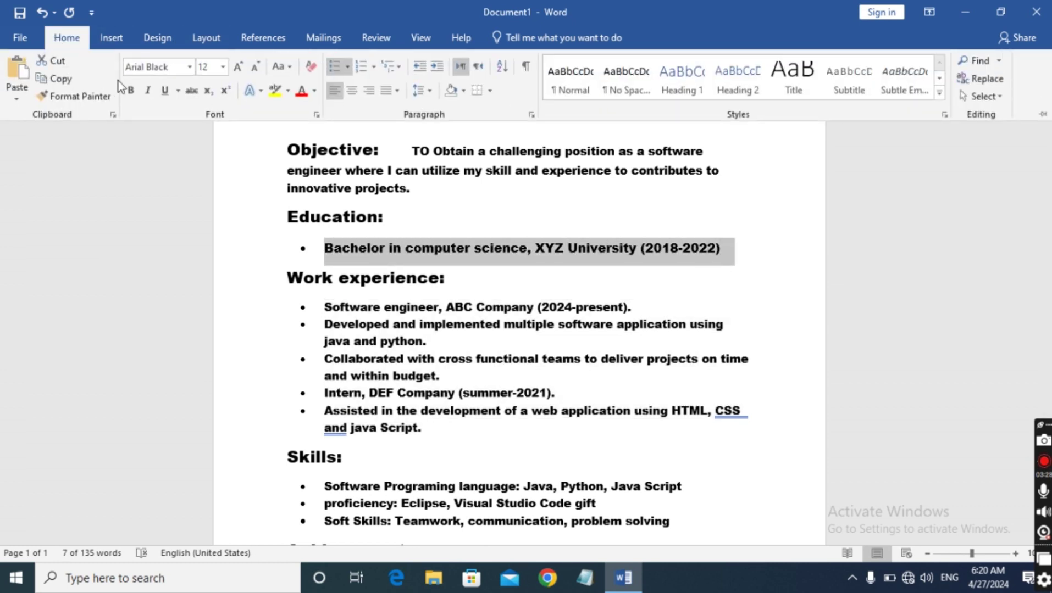
click(223, 67)
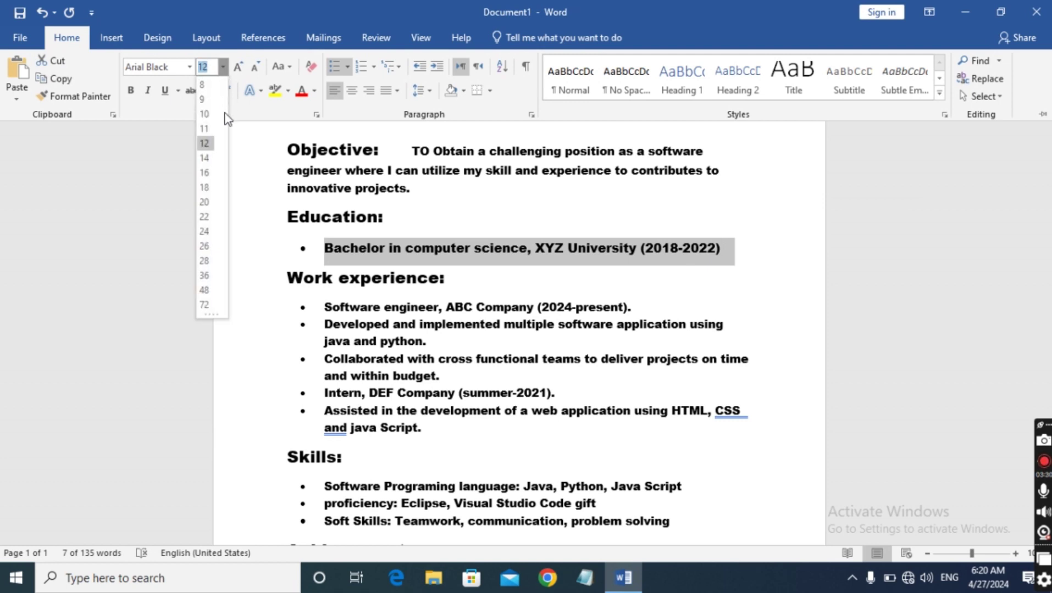
click(209, 136)
scroll(183, 291, up, 3)
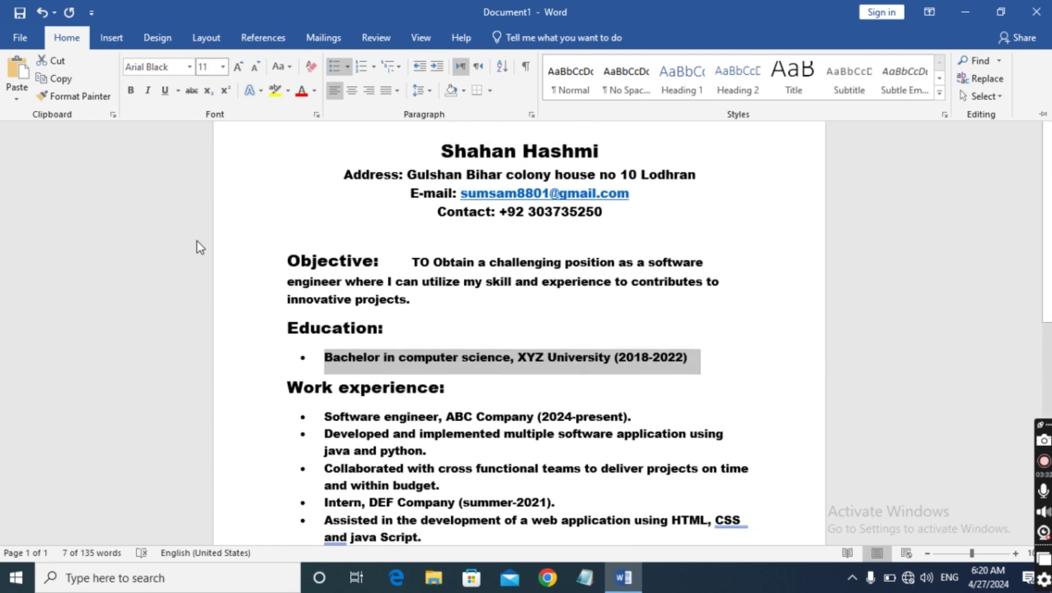
click(135, 289)
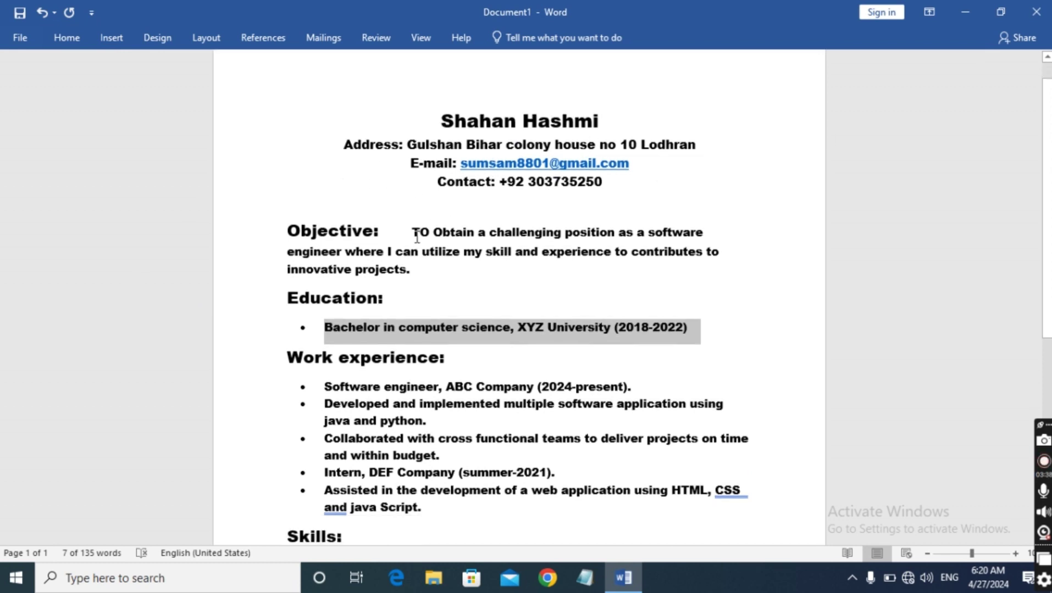
scroll(416, 236, down, 1)
scroll(417, 237, down, 1)
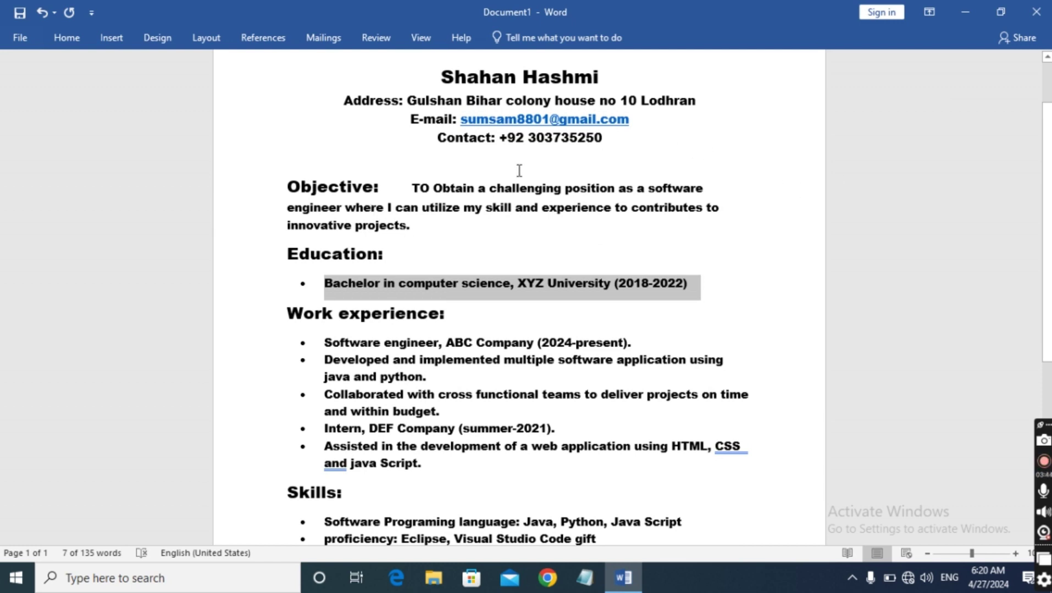
scroll(493, 176, down, 3)
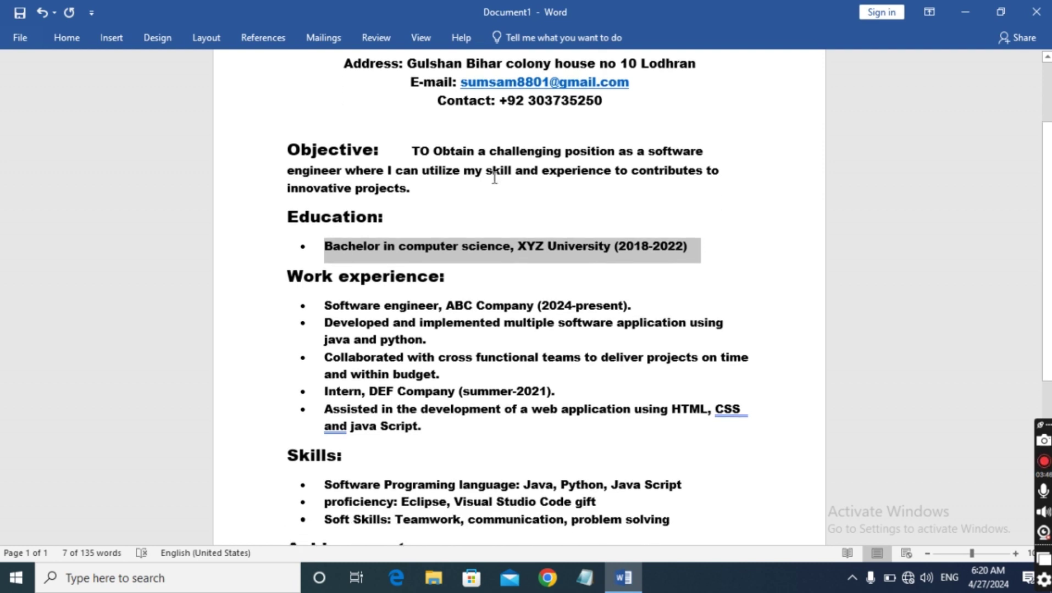
click(208, 211)
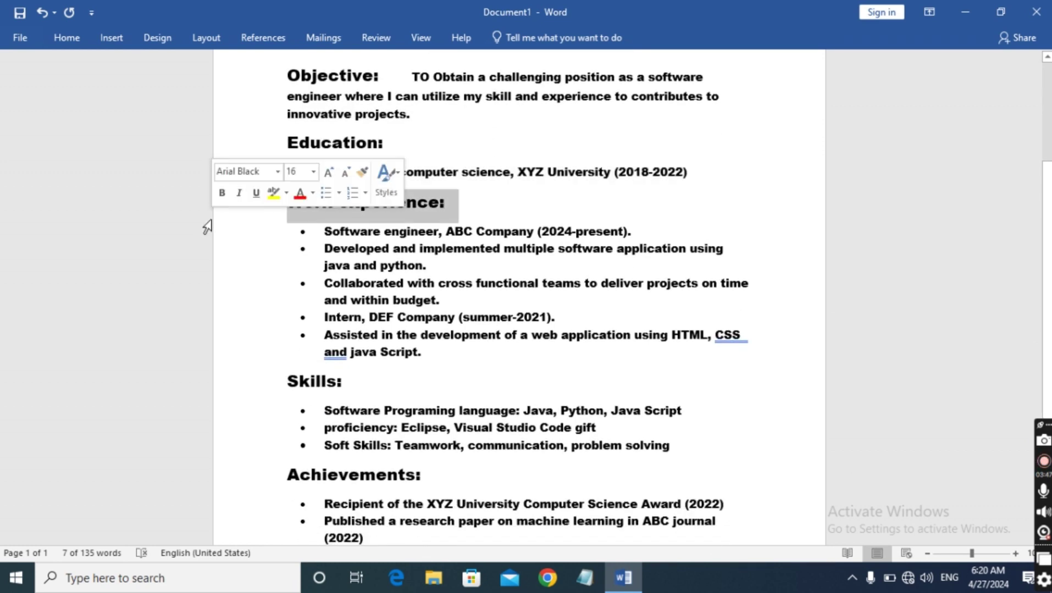
click(985, 146)
scroll(665, 161, down, 3)
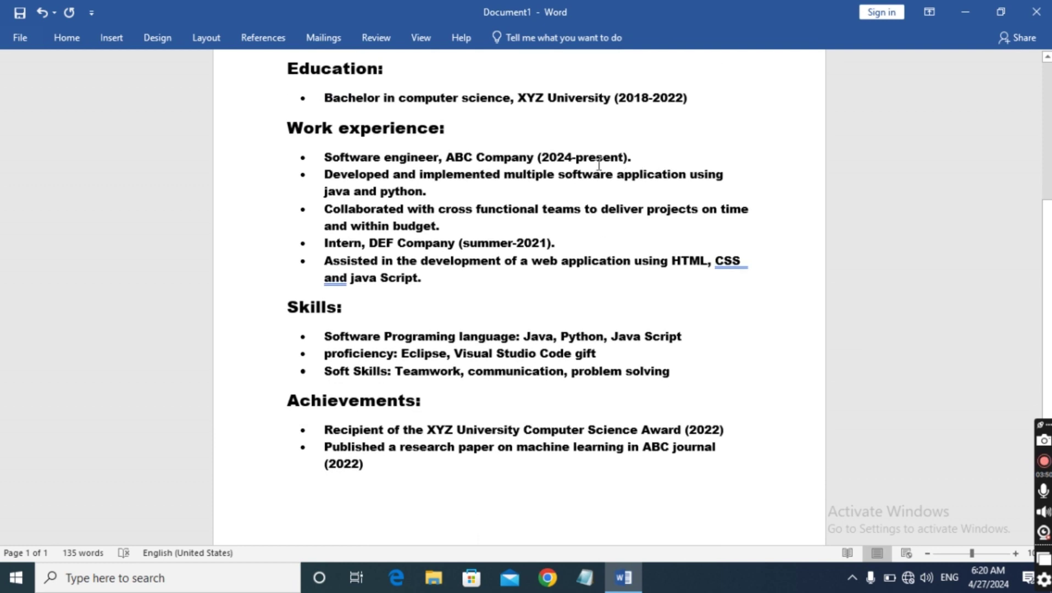
scroll(590, 165, down, 3)
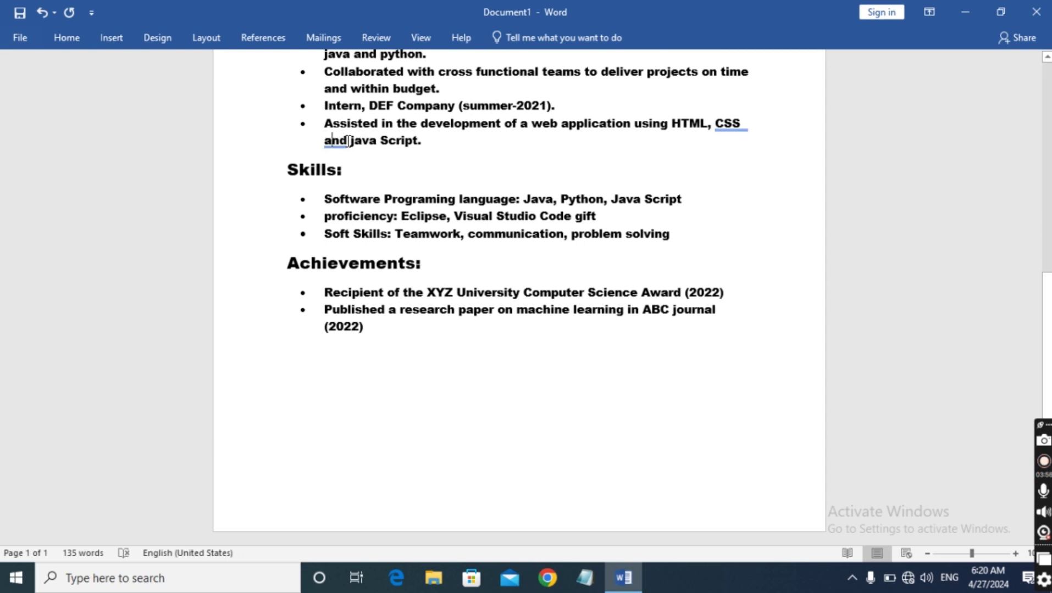
scroll(642, 167, up, 1)
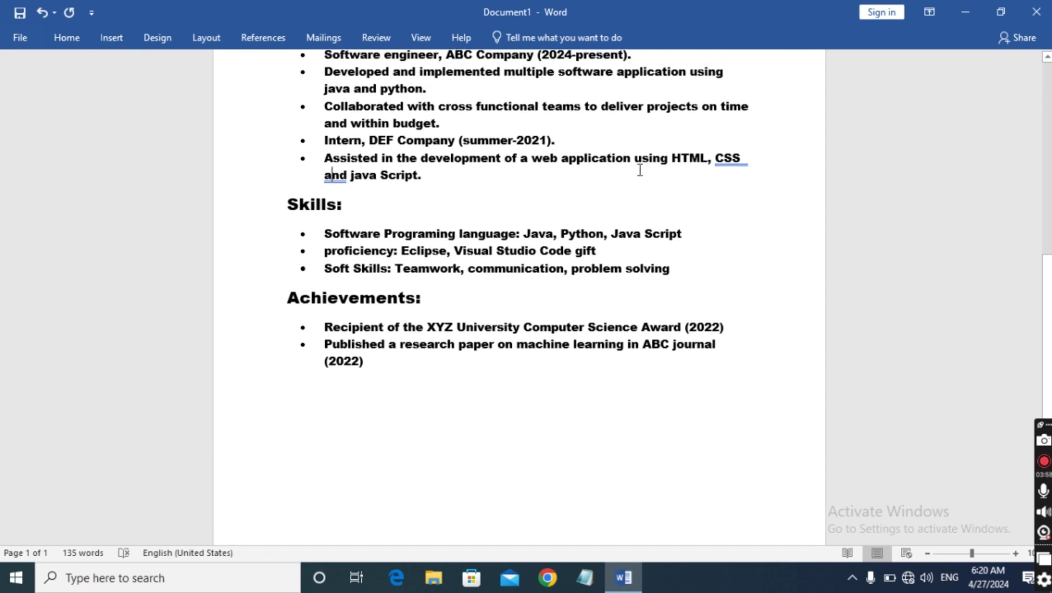
scroll(639, 169, down, 1)
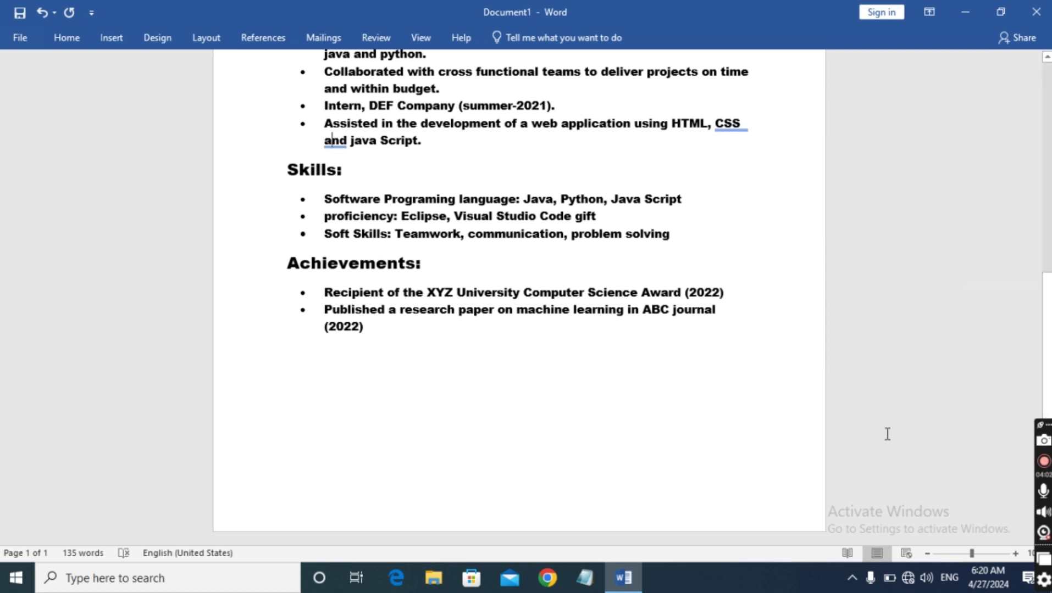
scroll(607, 363, up, 6)
scroll(609, 363, up, 5)
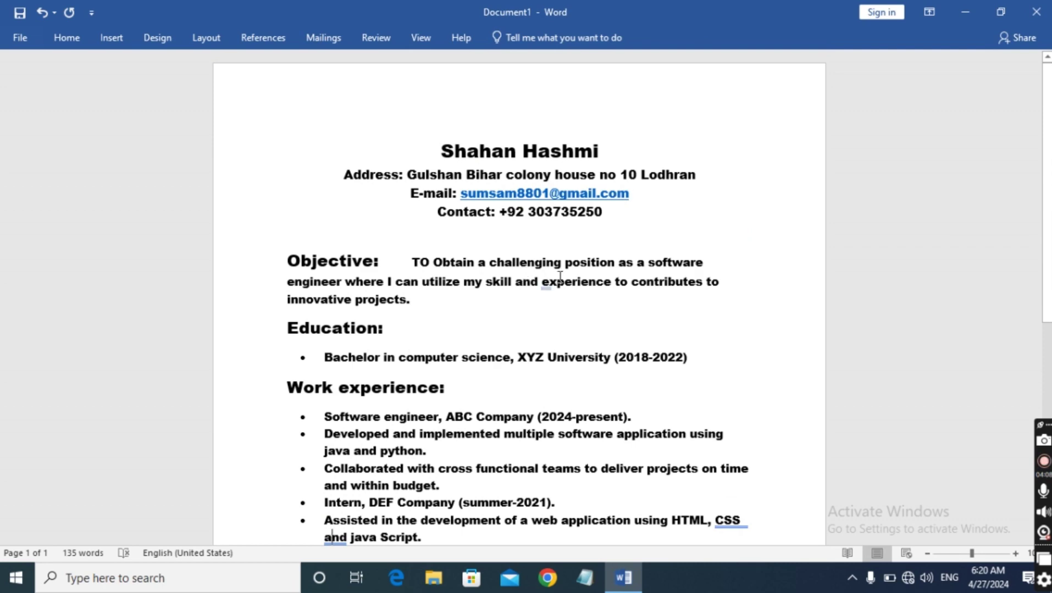
scroll(559, 276, down, 11)
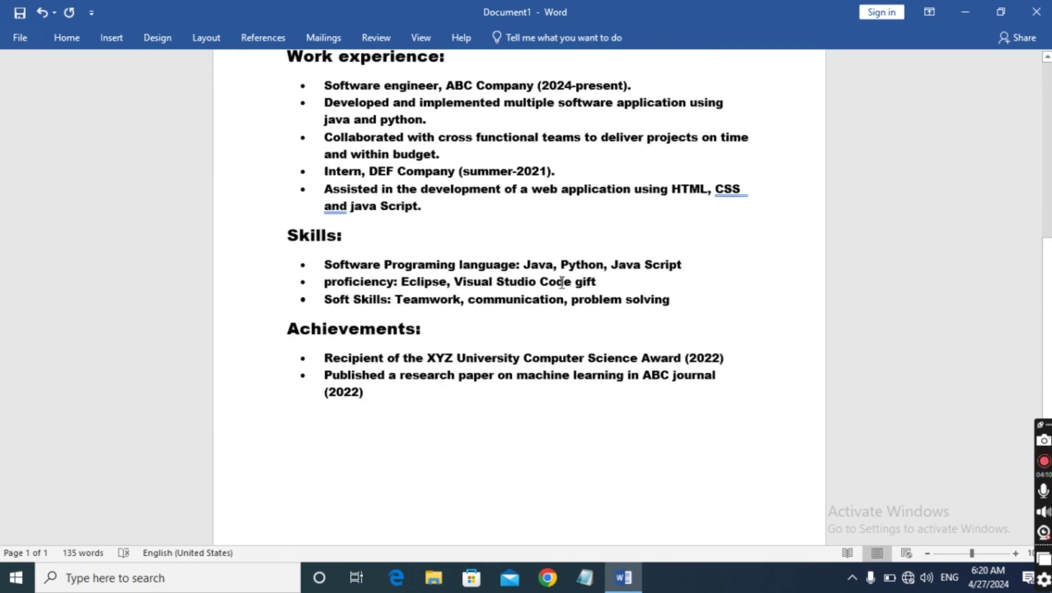
scroll(474, 324, up, 11)
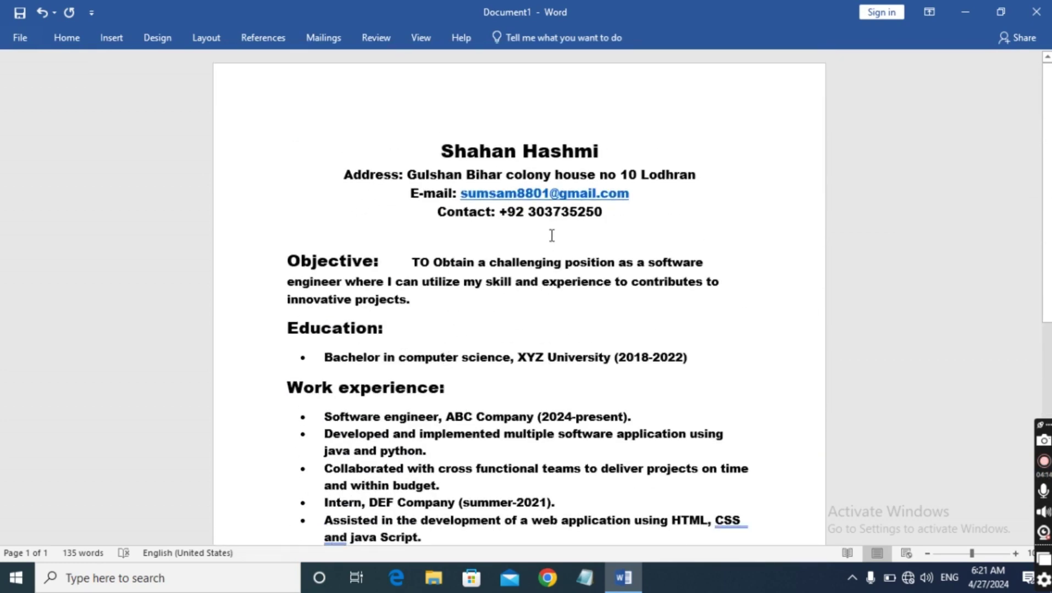
scroll(547, 246, down, 3)
scroll(547, 246, down, 8)
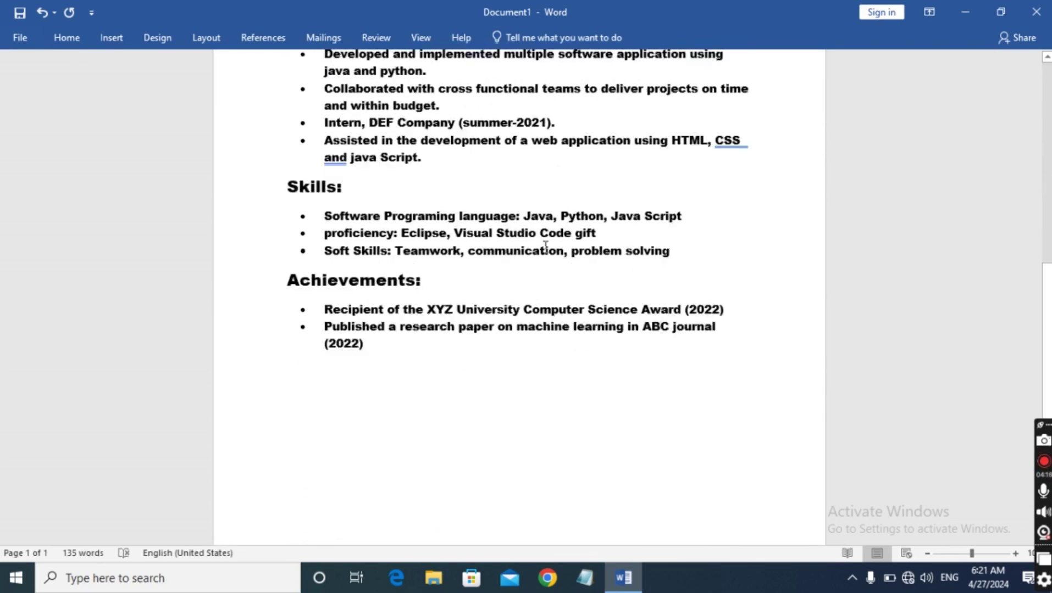
click(302, 364)
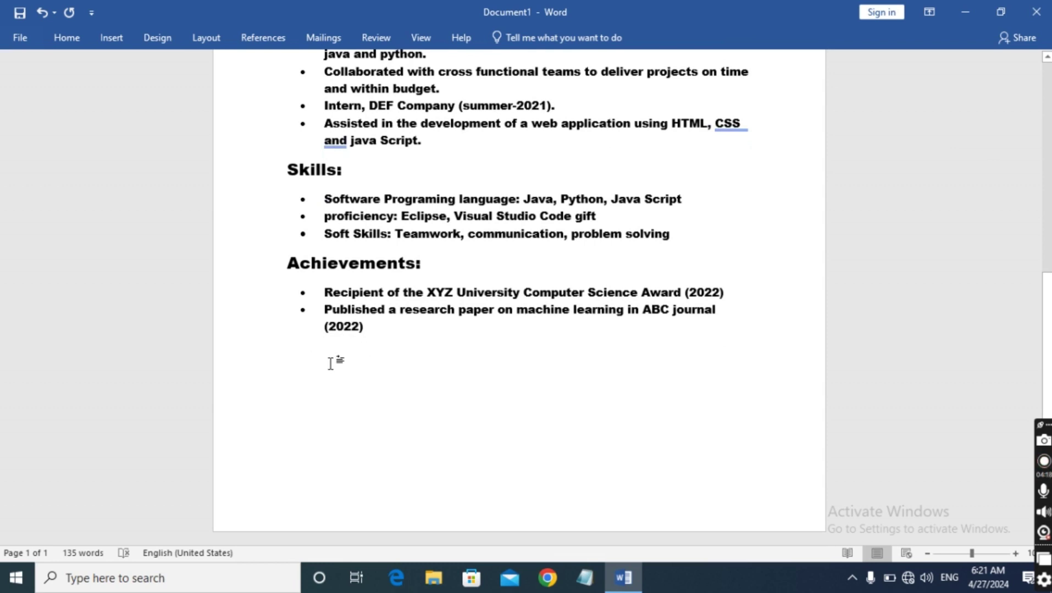
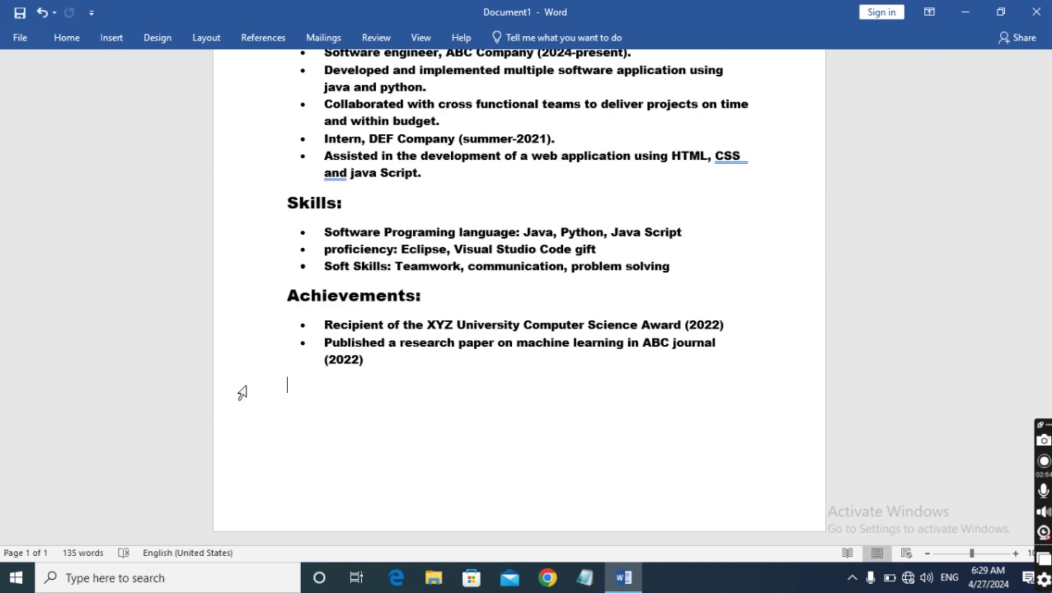
Type the heading 'Refercence:' and make it 16 pt
text(R)
text(efer)
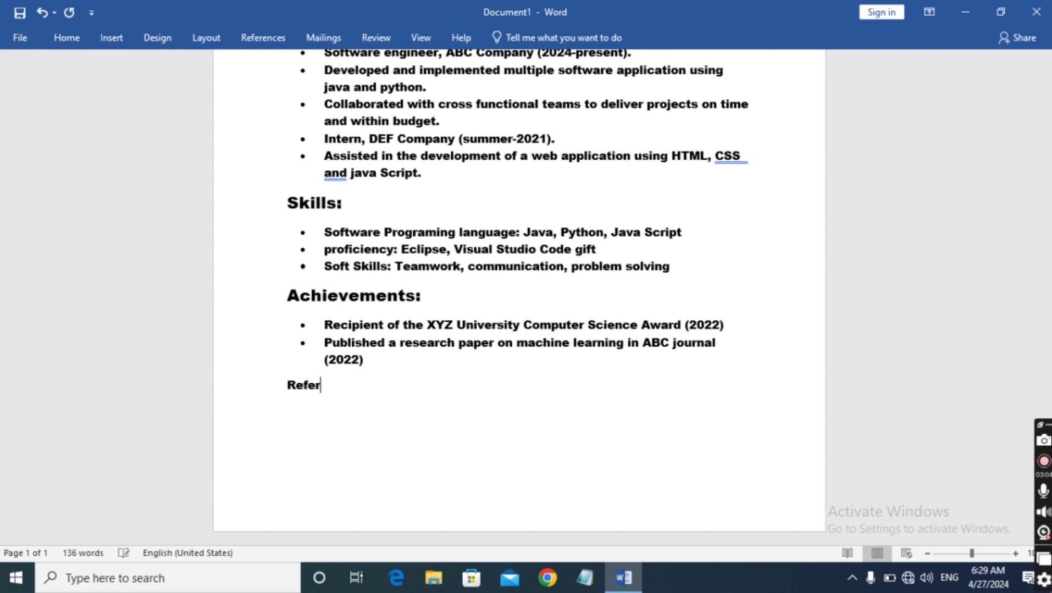
text(cence)
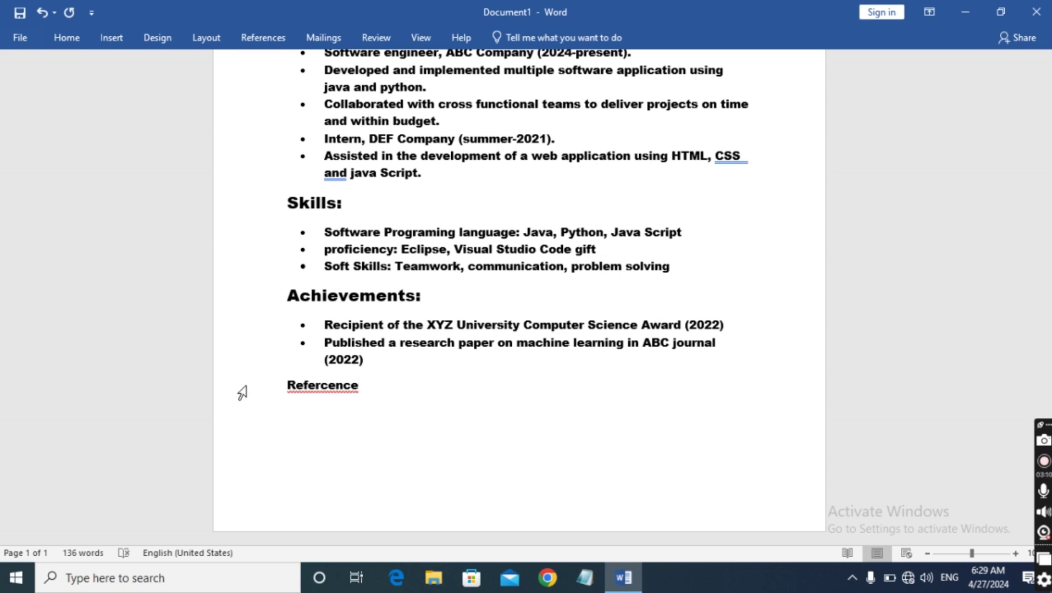
text(:)
drag(285, 384, 382, 390)
click(62, 35)
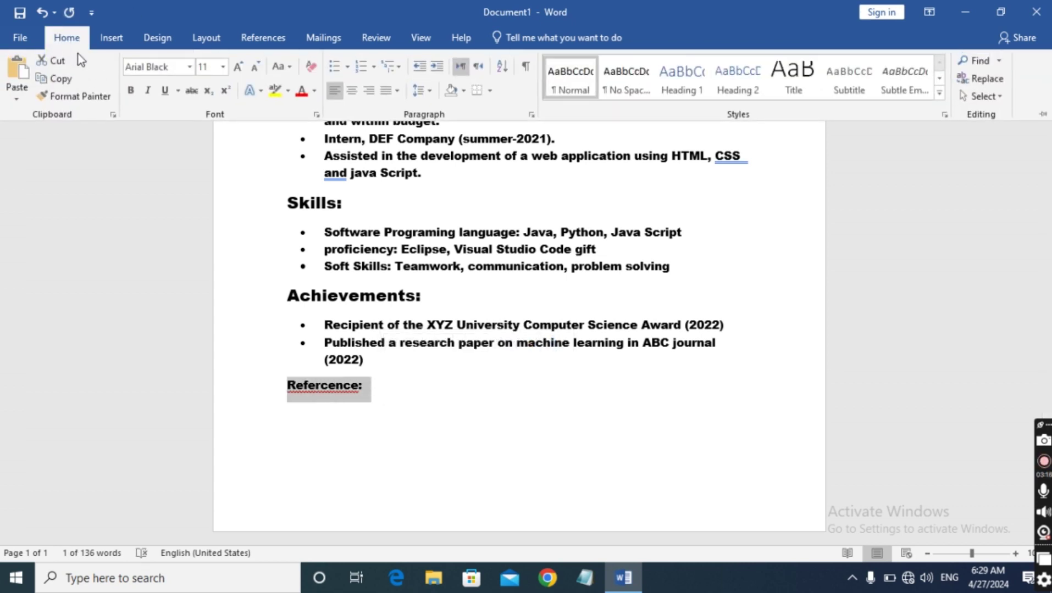
click(223, 67)
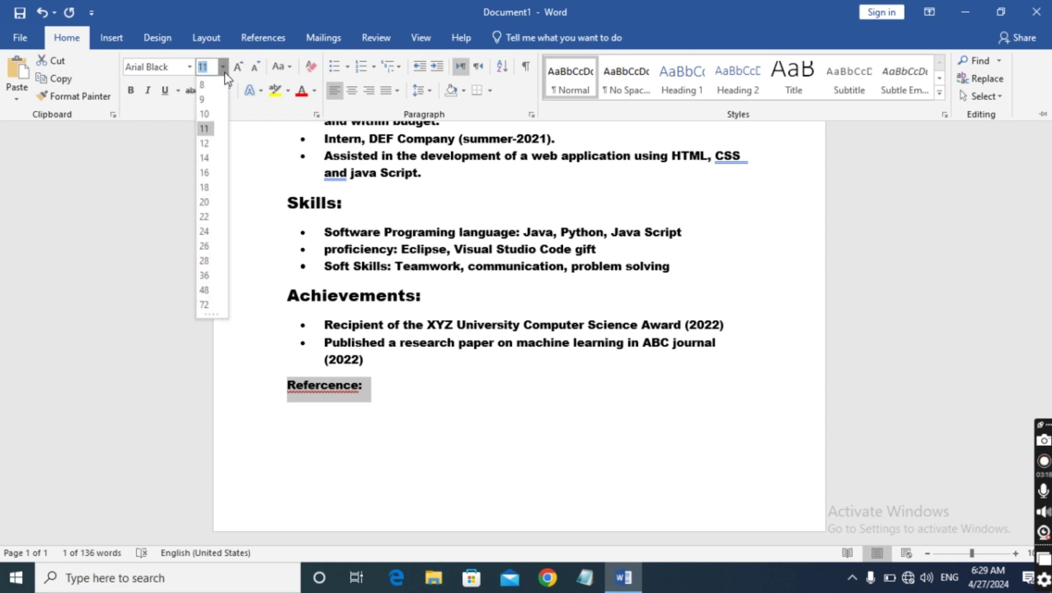
click(207, 174)
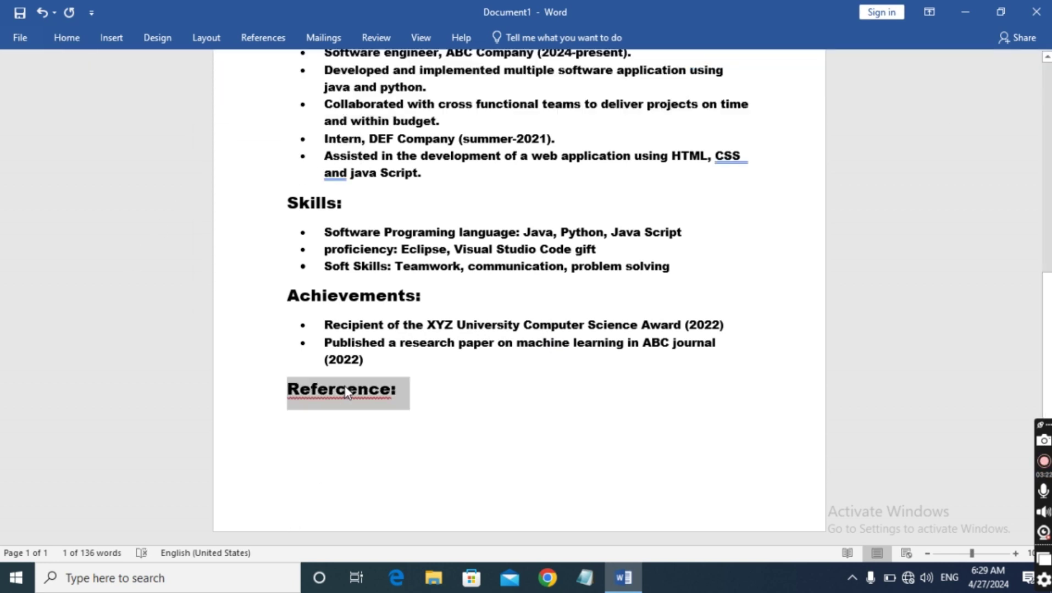
Correct the heading's spelling to 'Reference:' and start an empty line below it
right_click(343, 395)
click(324, 427)
right_click(324, 427)
click(299, 392)
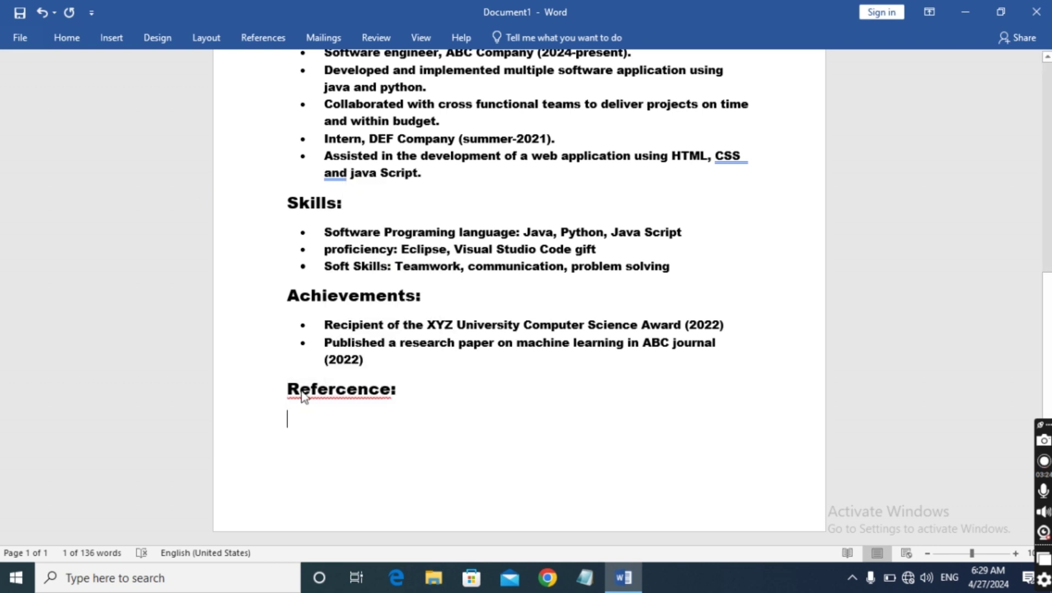
right_click(299, 392)
click(313, 114)
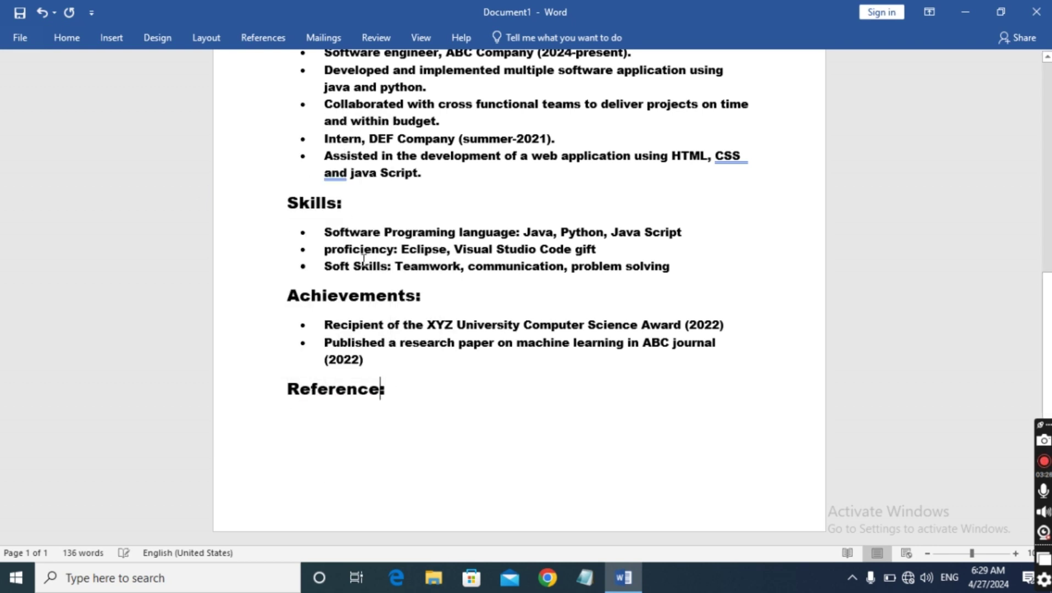
click(399, 384)
key(Return)
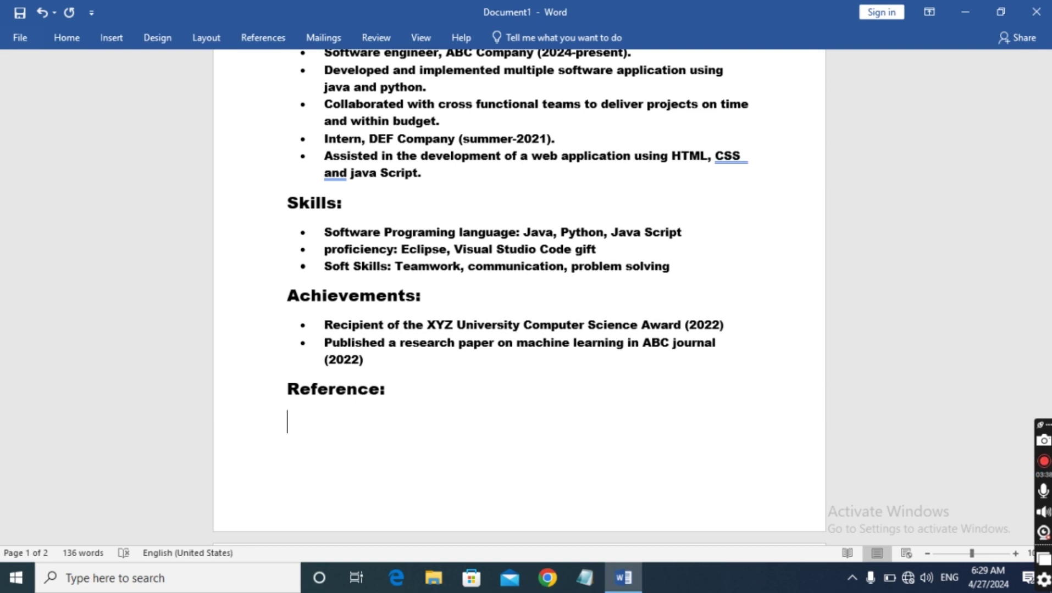
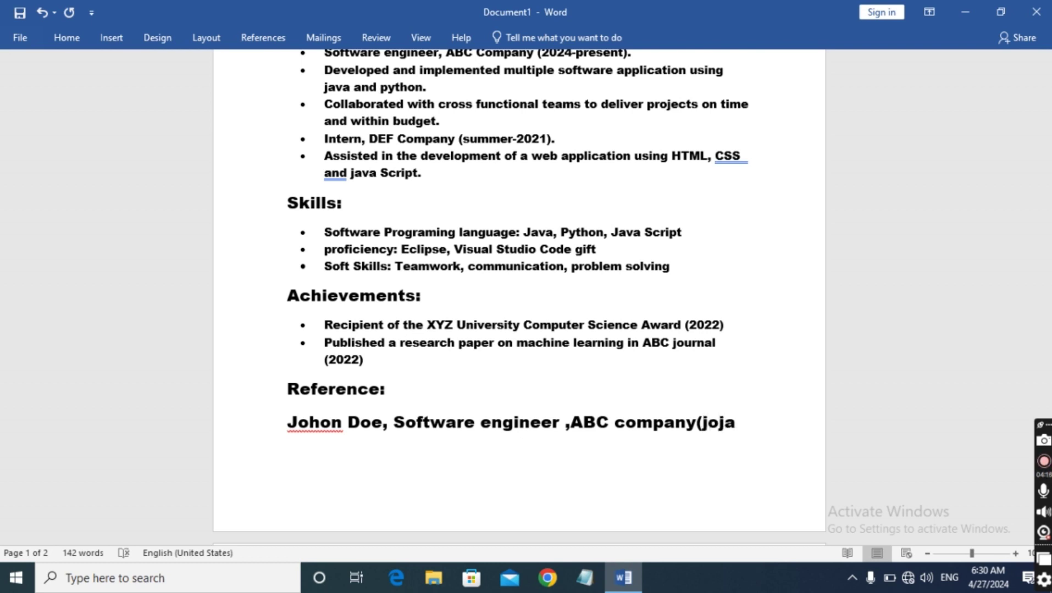
Enter the first referee's name, 'Software engineer', 'ABC company', and their e-mail in parentheses, unlinked
key(BackSpace)
key(BackSpace)
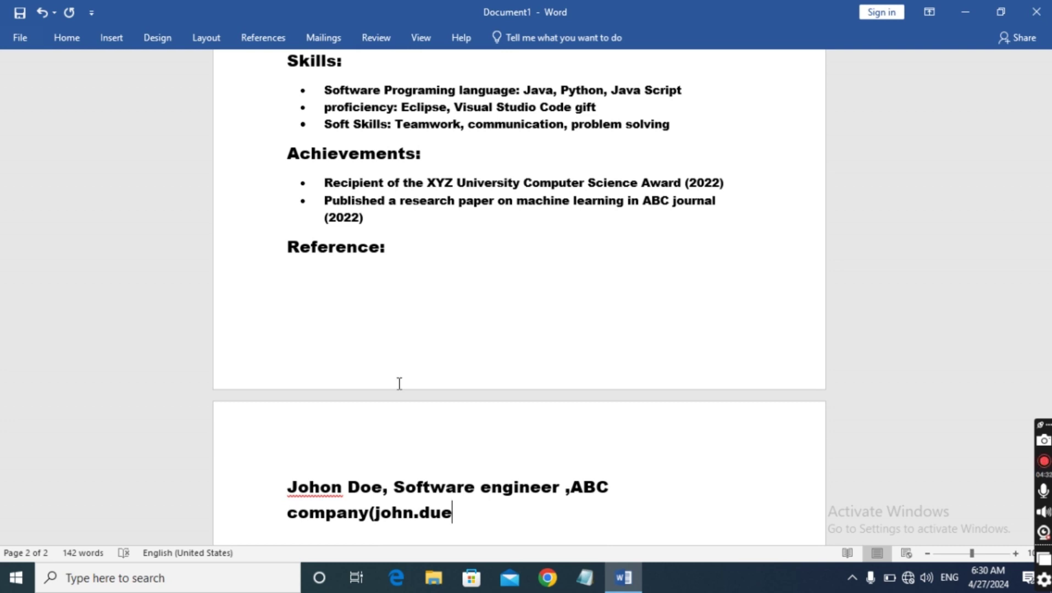
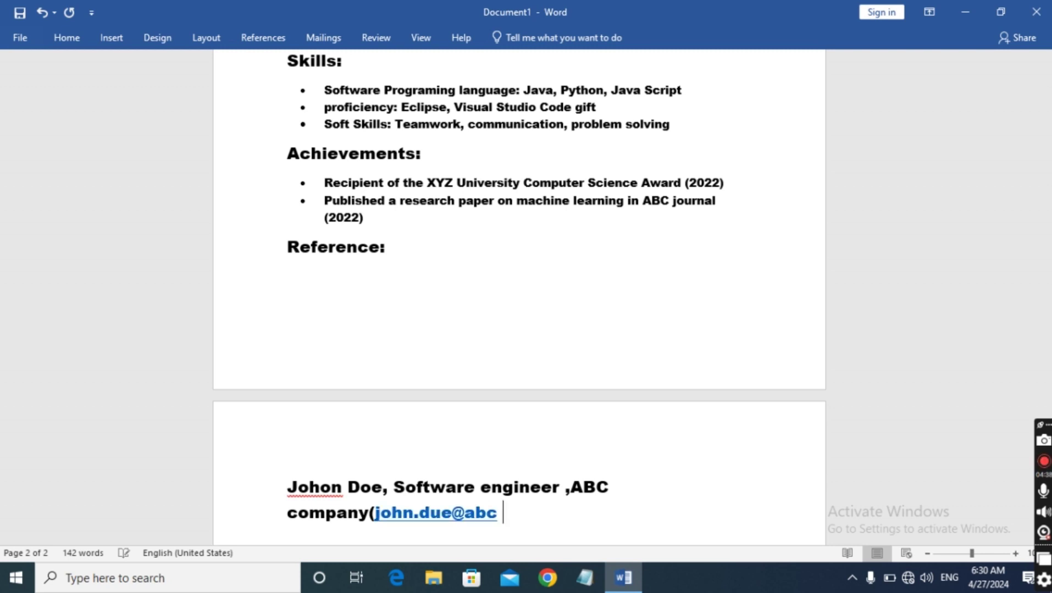
key(ctrl+z)
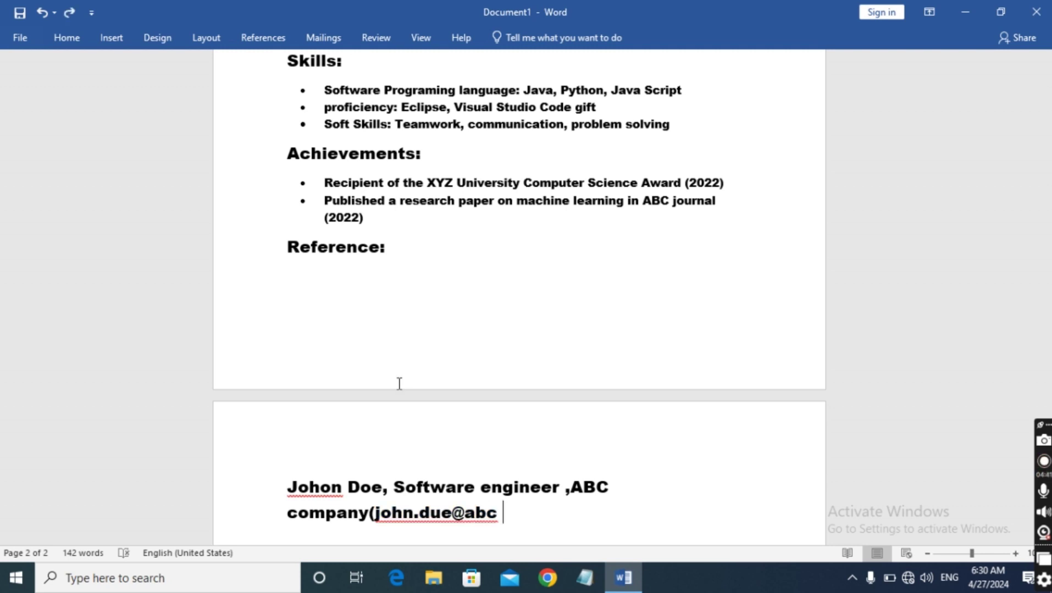
key(BackSpace)
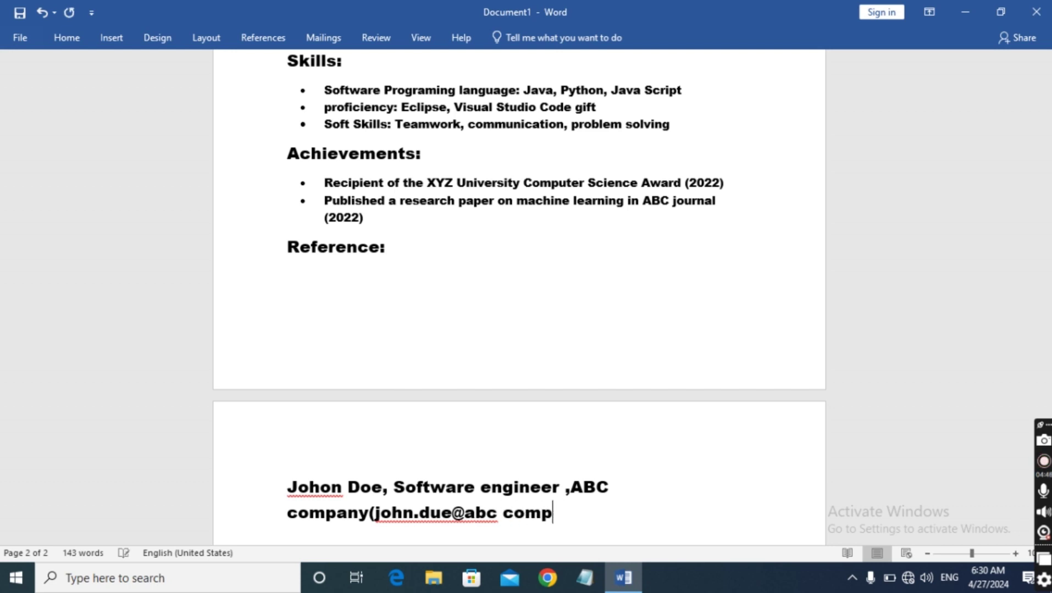
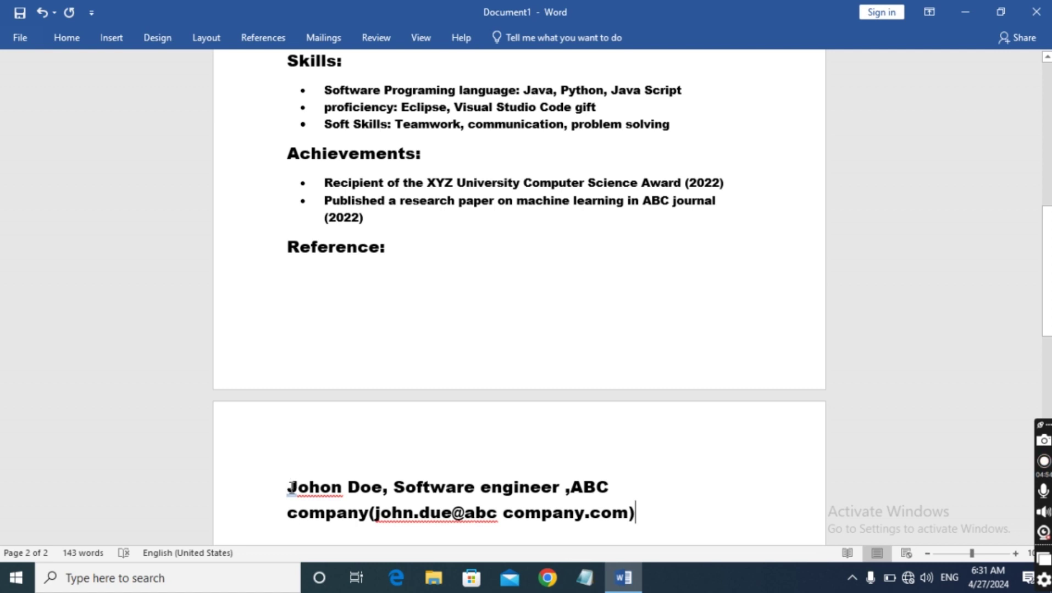
Set the first reference entry to 9 pt and place the cursor below it
drag(296, 481, 577, 517)
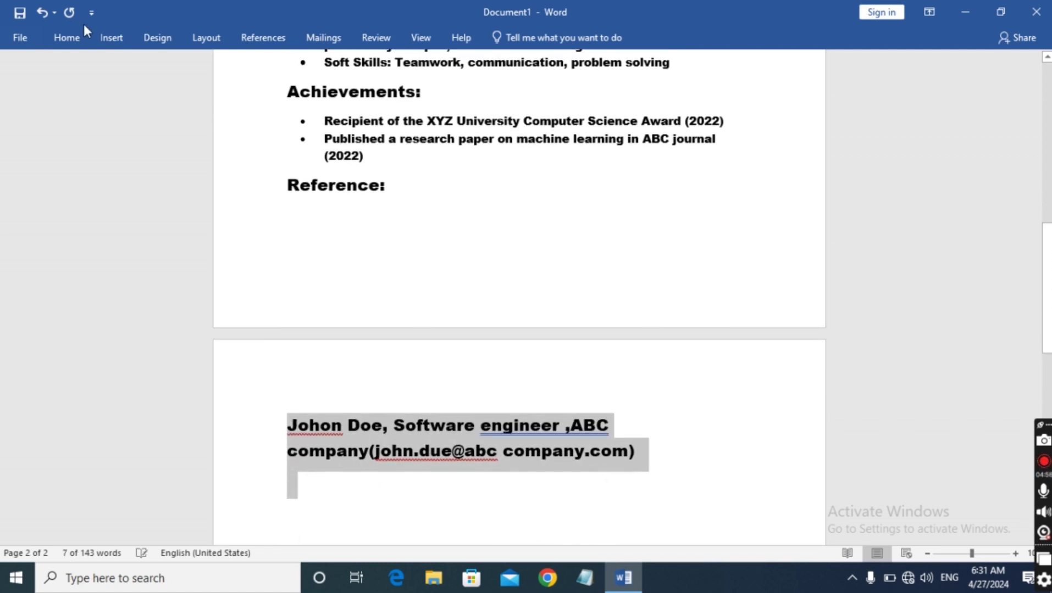
click(70, 40)
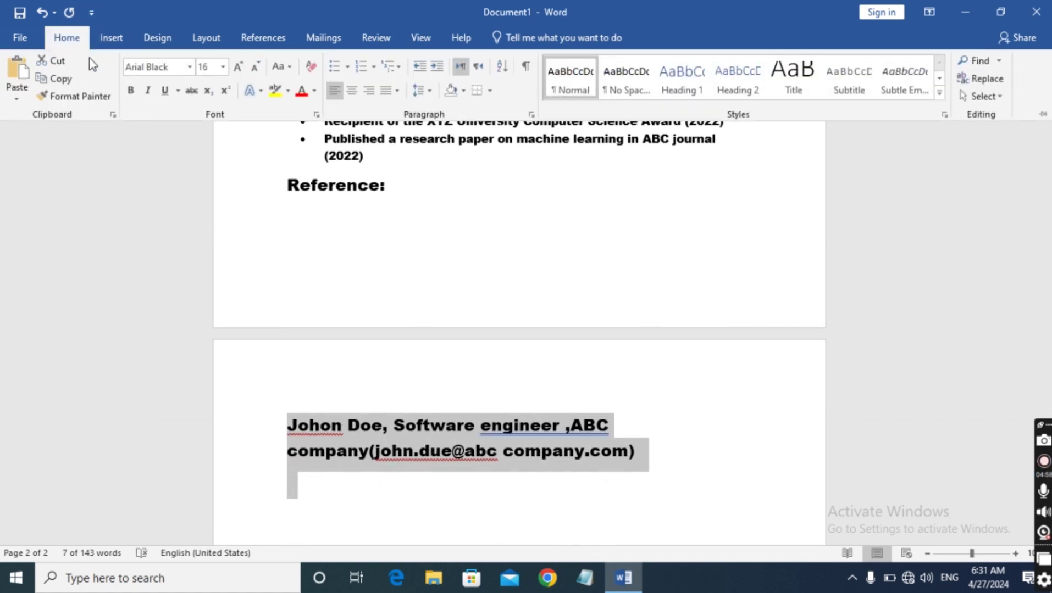
click(221, 68)
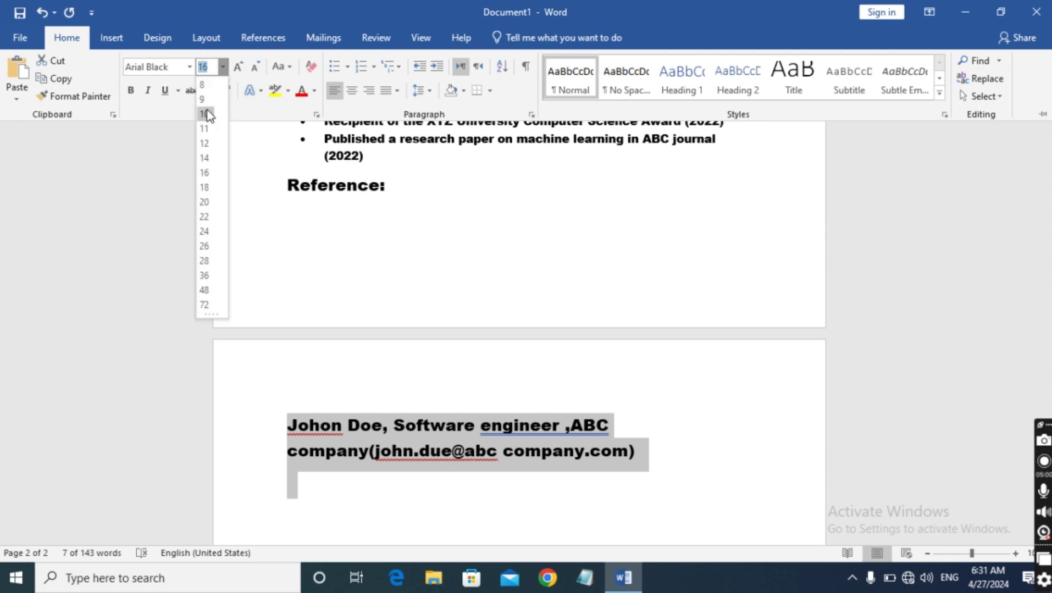
click(209, 99)
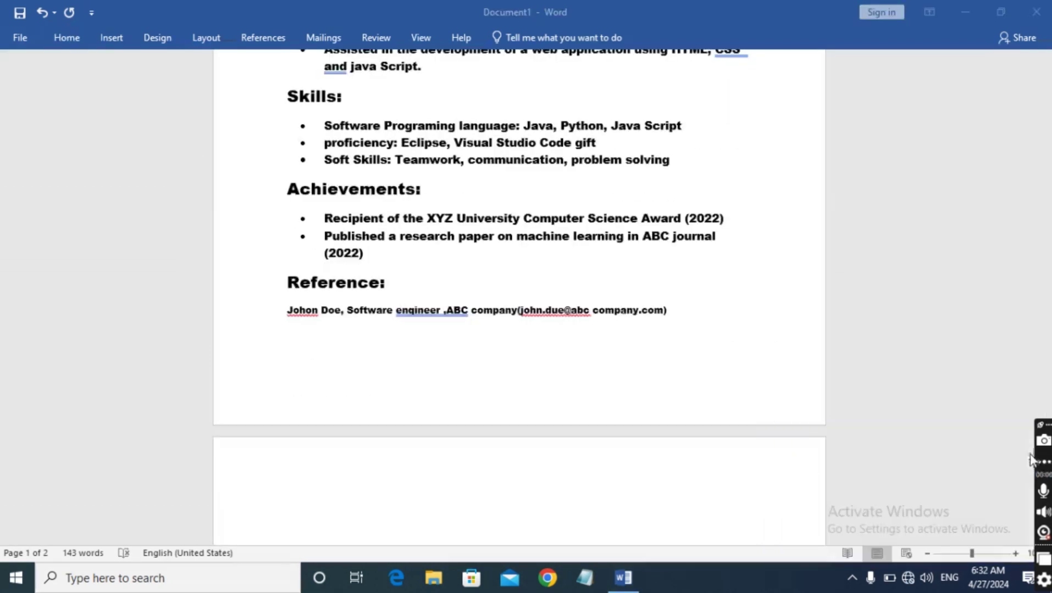
scroll(917, 438, up, 3)
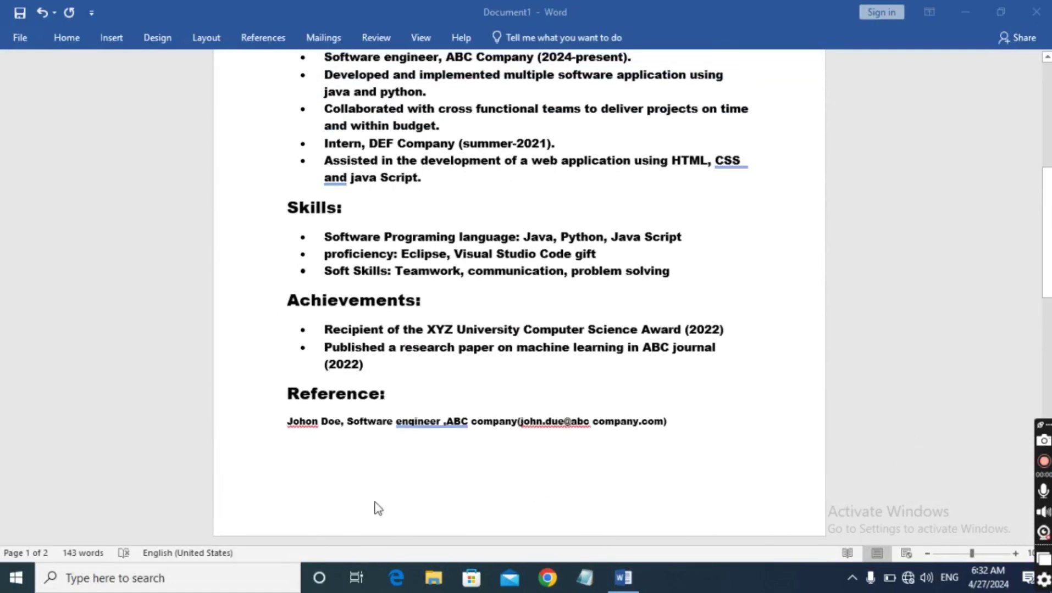
click(693, 435)
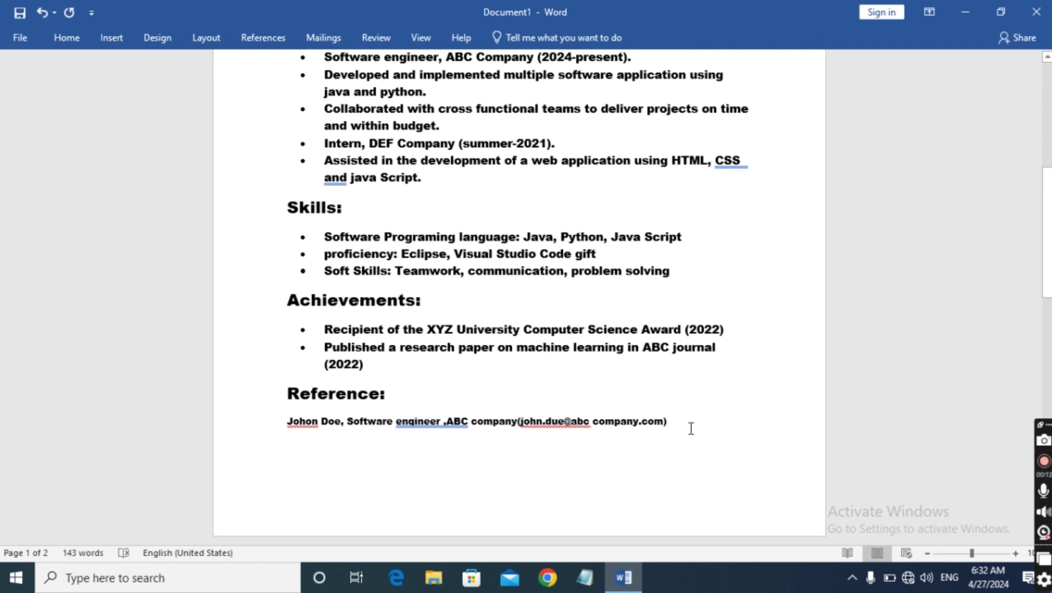
Type the second referee's name, 'Professor, XYZ Univeristy', and their university e-mail in parentheses
text(jan)
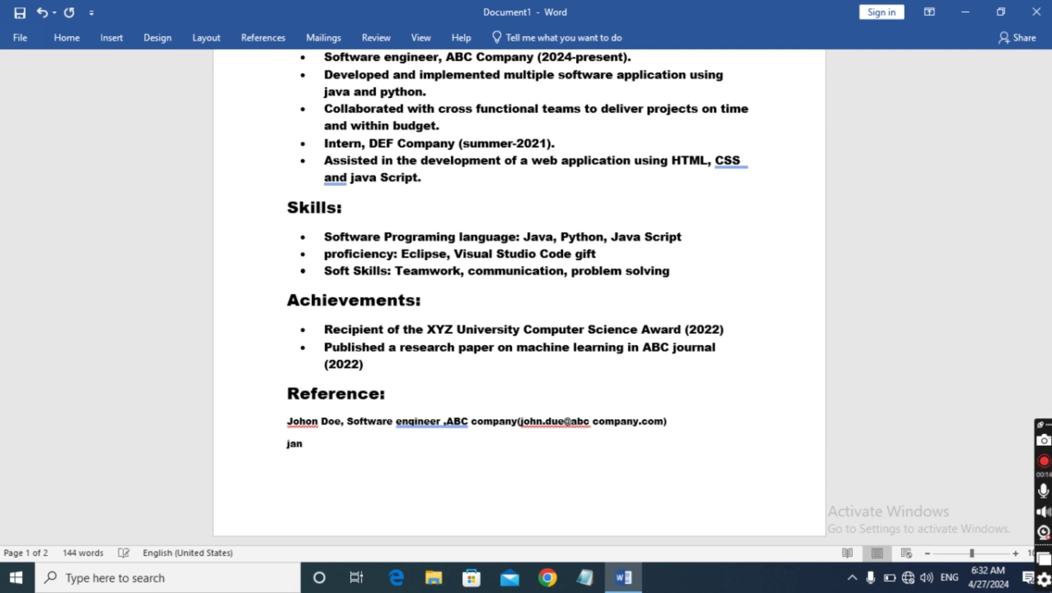
text(e smith)
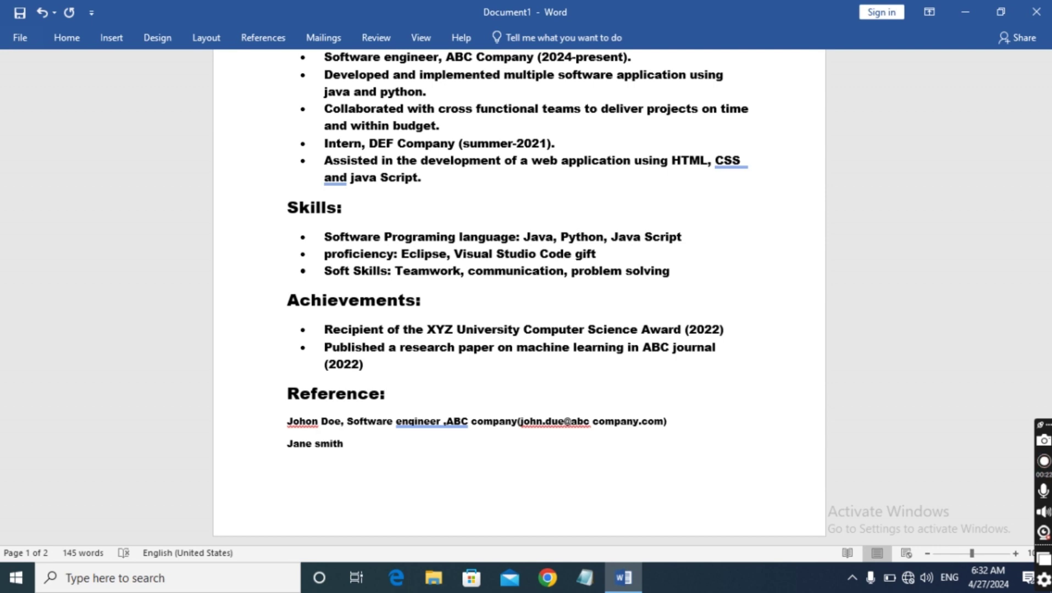
text(, Professor,)
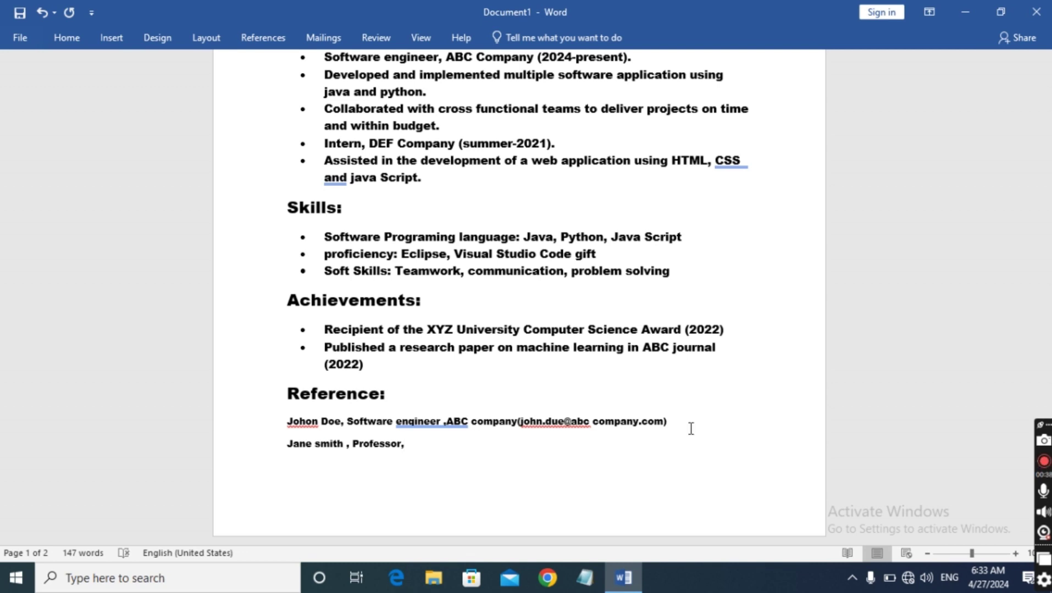
text(XYZ )
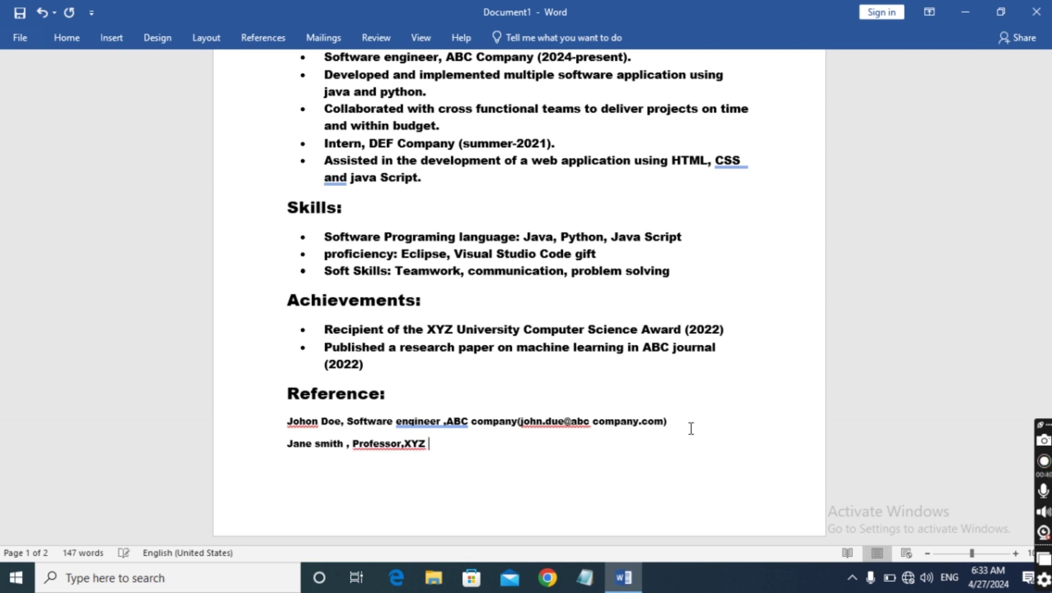
text(Univeristy)
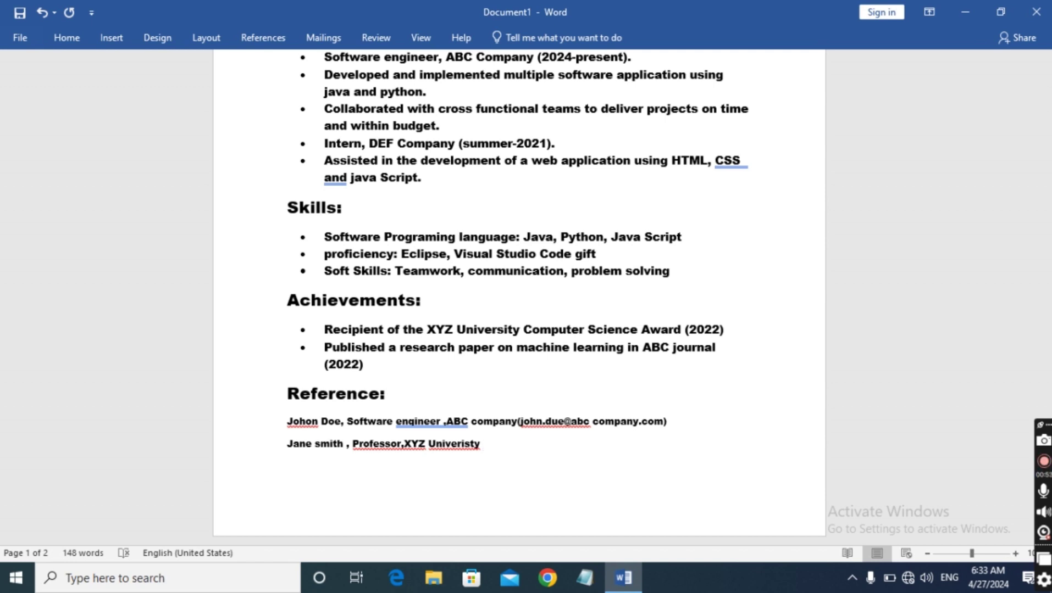
text((jane.smith)
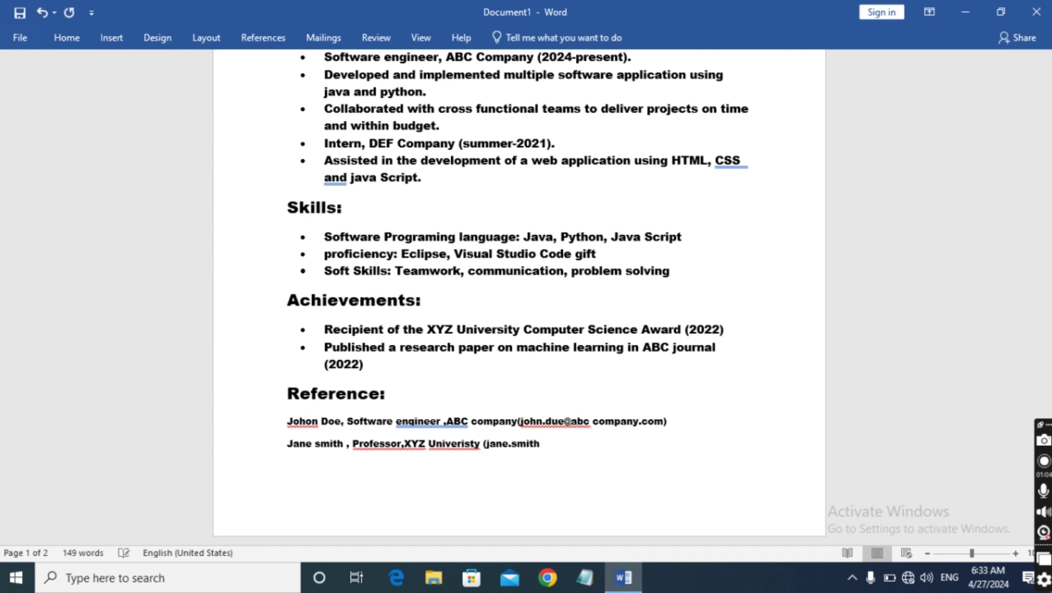
text(@)
text(xyz)
key(ctrl+z)
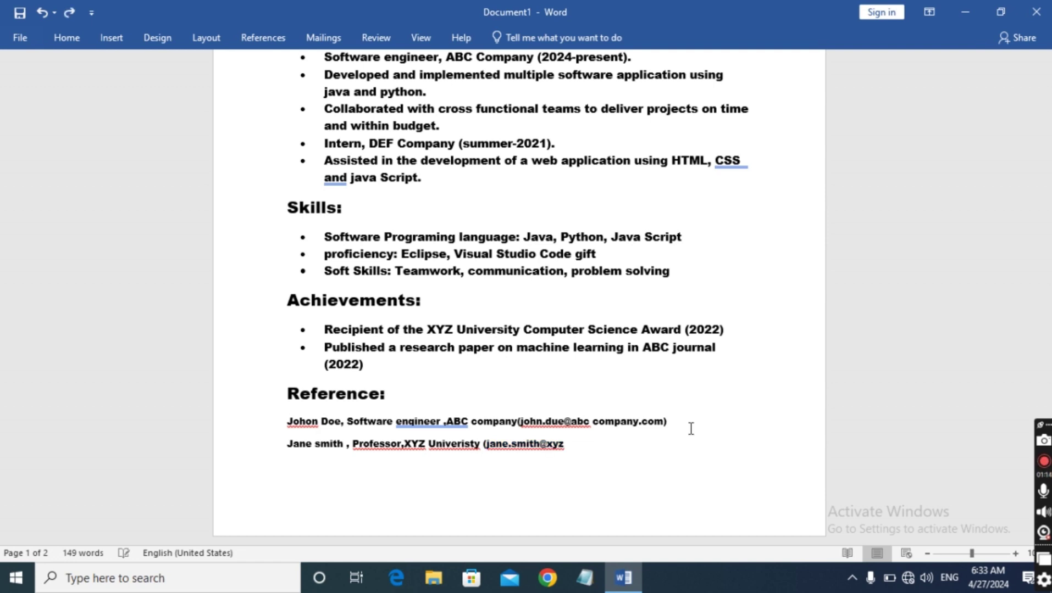
key(BackSpace)
text(univerity.)
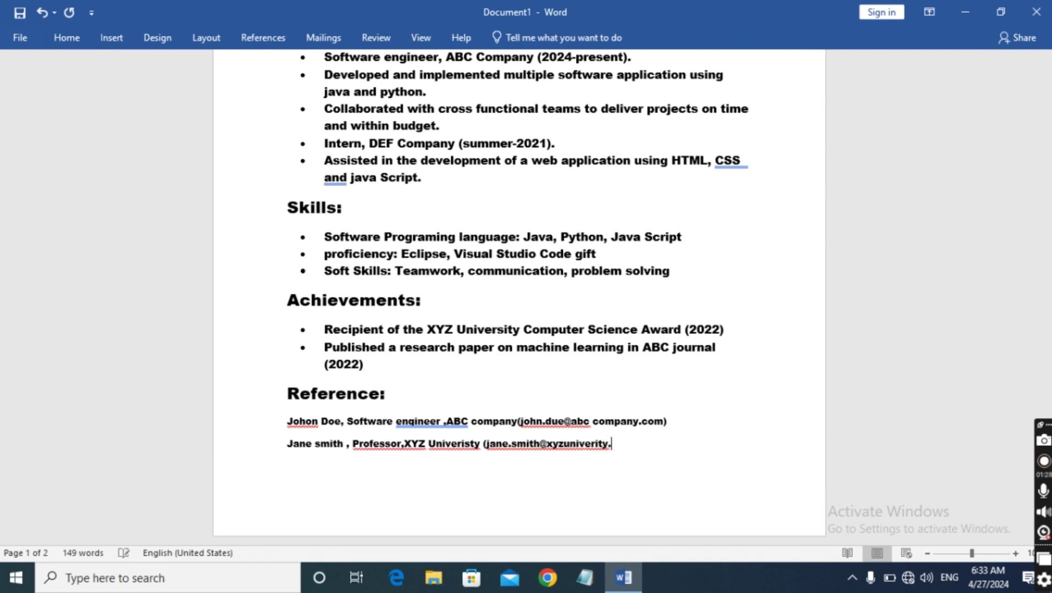
text(du)
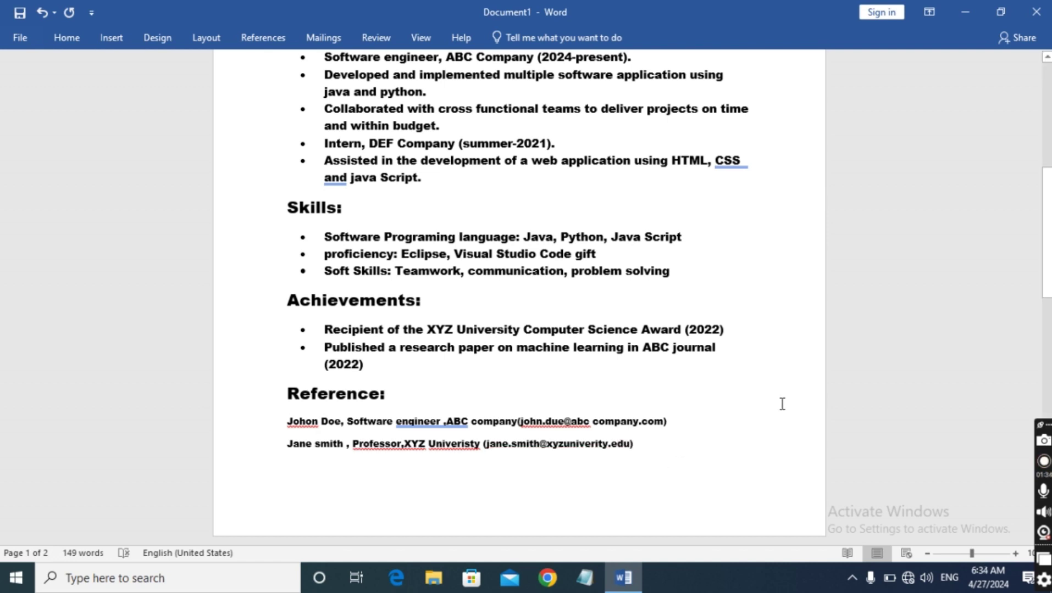
scroll(780, 385, up, 4)
scroll(779, 385, up, 4)
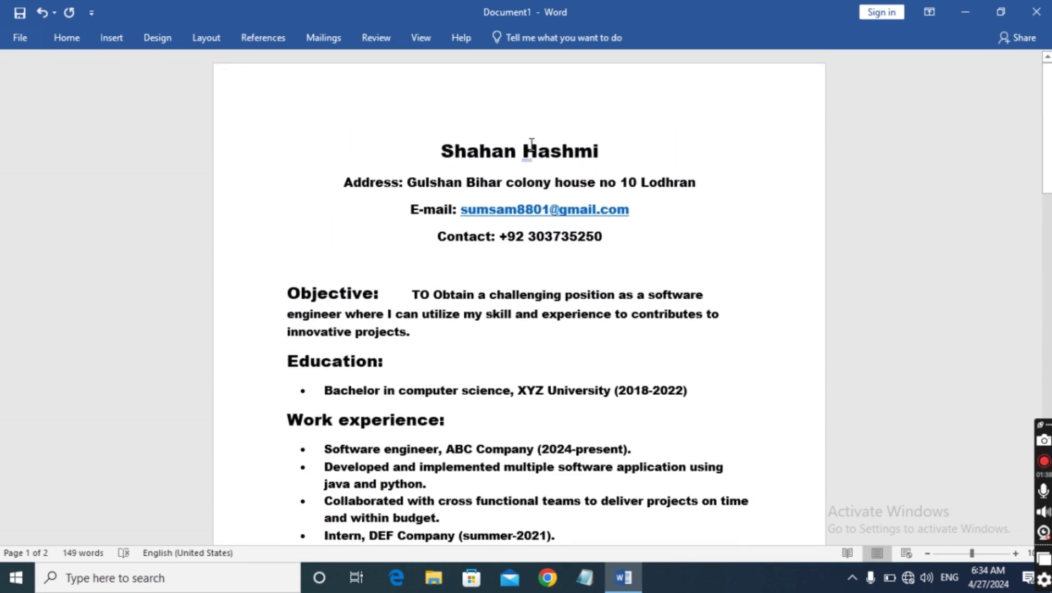
Accept the spelling suggestion for the first referee's name
scroll(511, 114, down, 8)
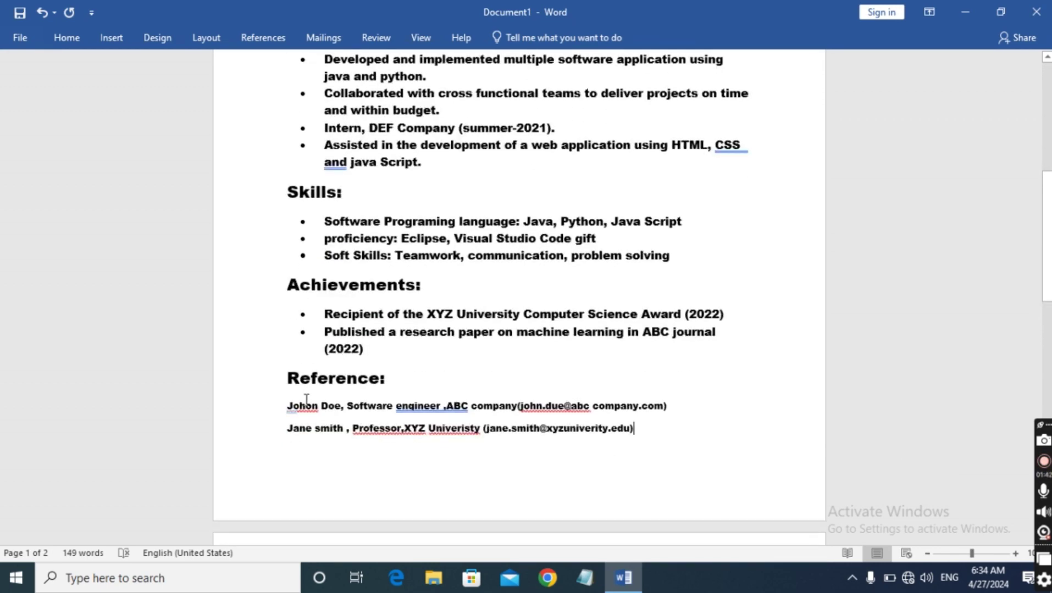
right_click(306, 406)
click(230, 100)
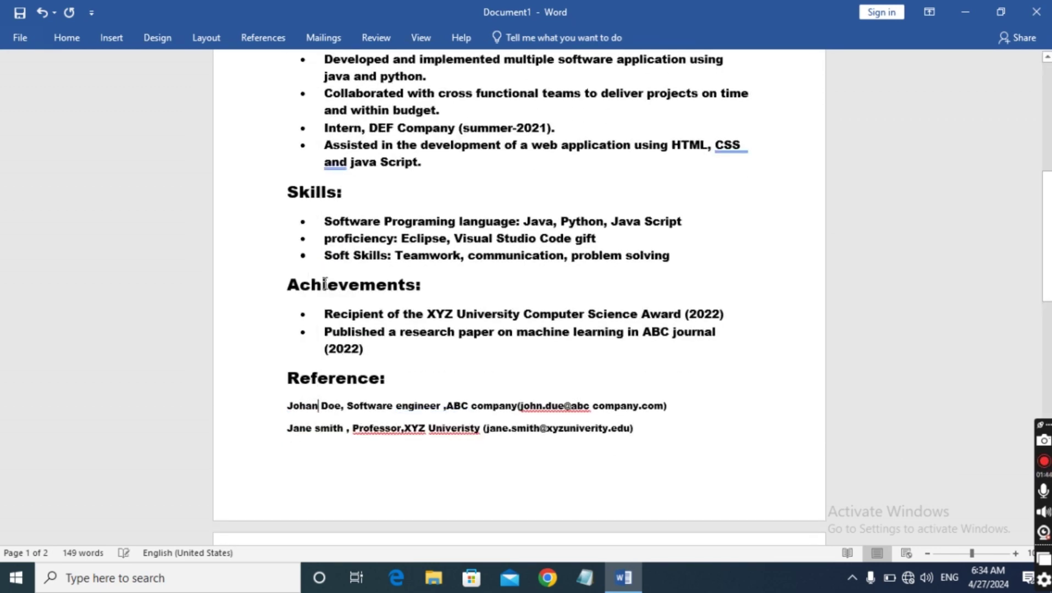
right_click(547, 407)
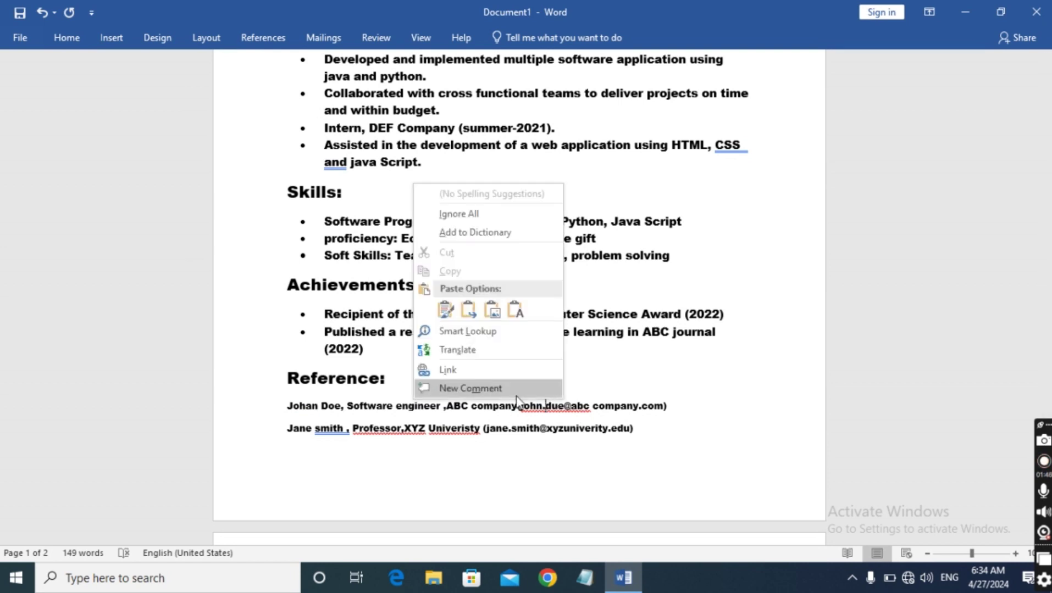
click(661, 452)
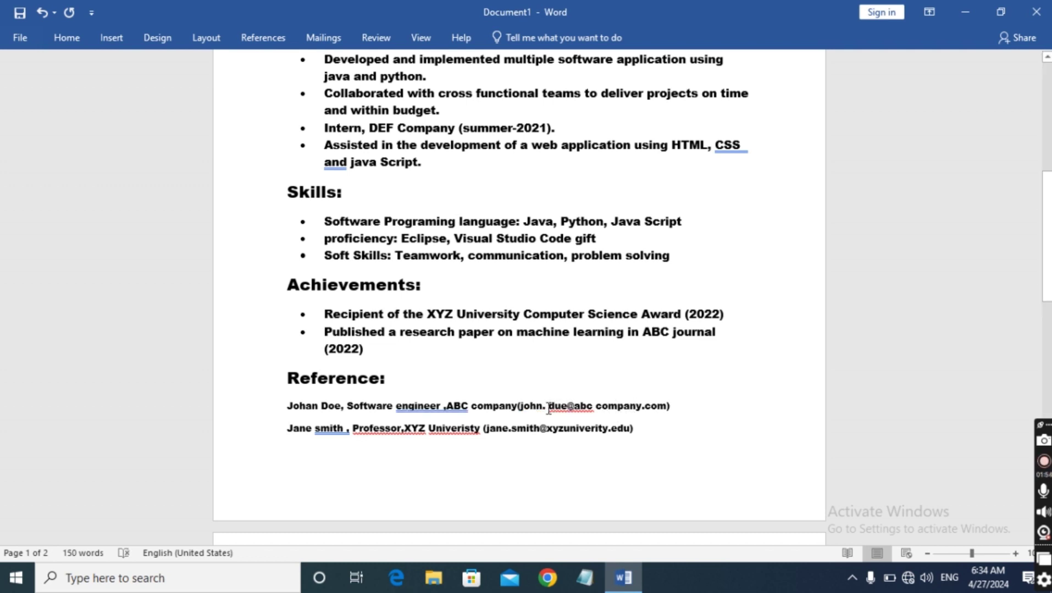
Remove the stray spaces inside the first referee's e-mail and tidy the bracket spacing
key(BackSpace)
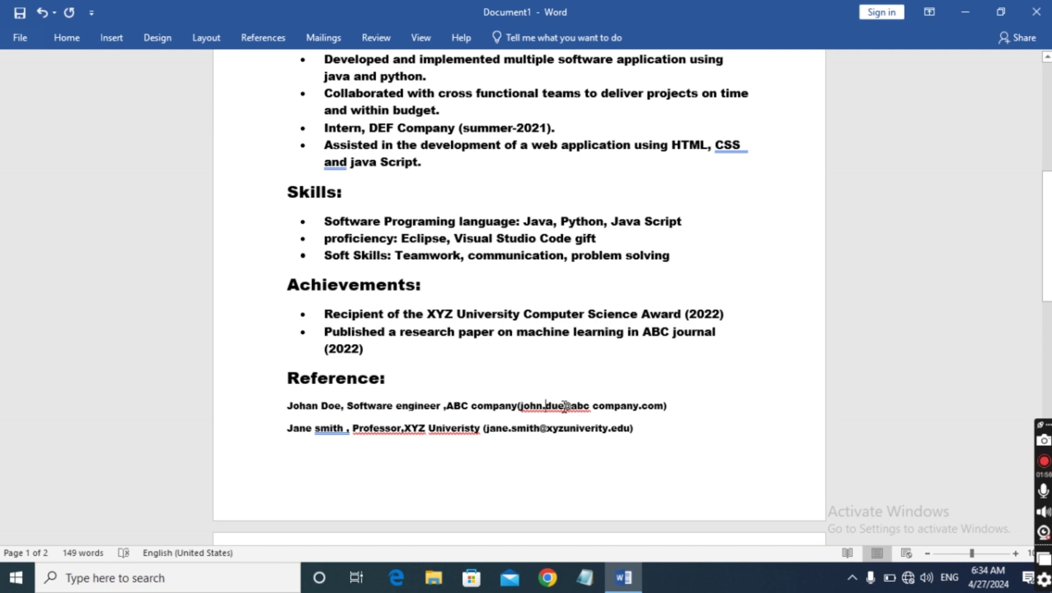
drag(563, 406, 571, 405)
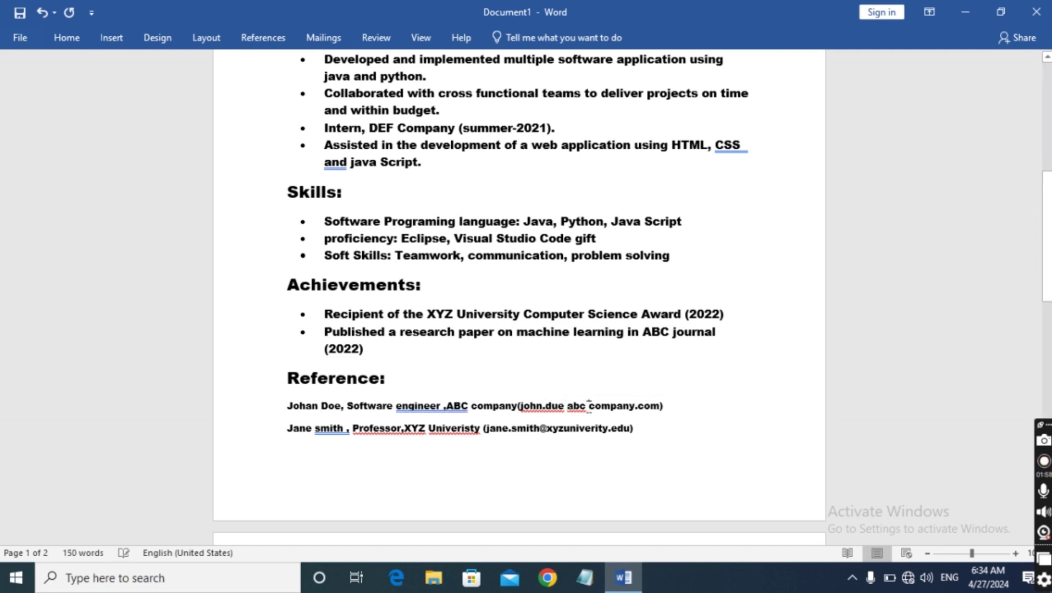
click(589, 406)
key(BackSpace)
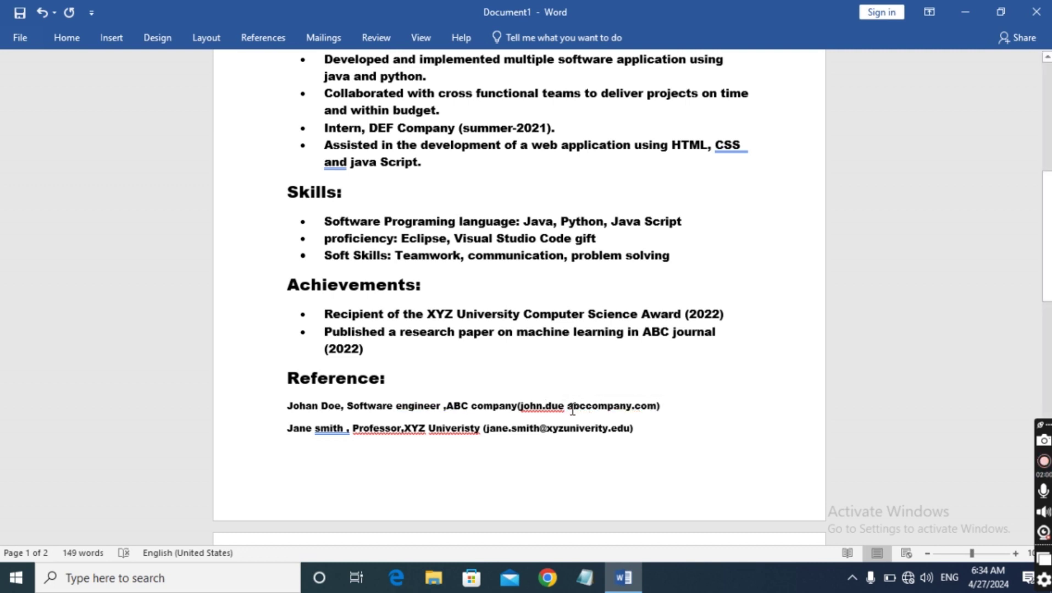
click(571, 408)
key(BackSpace)
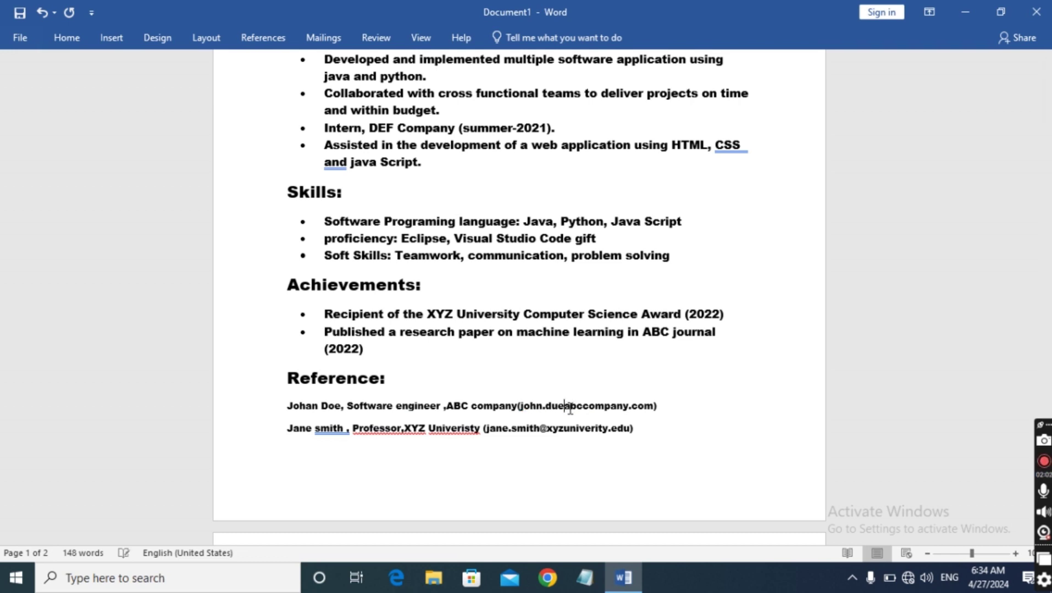
click(652, 407)
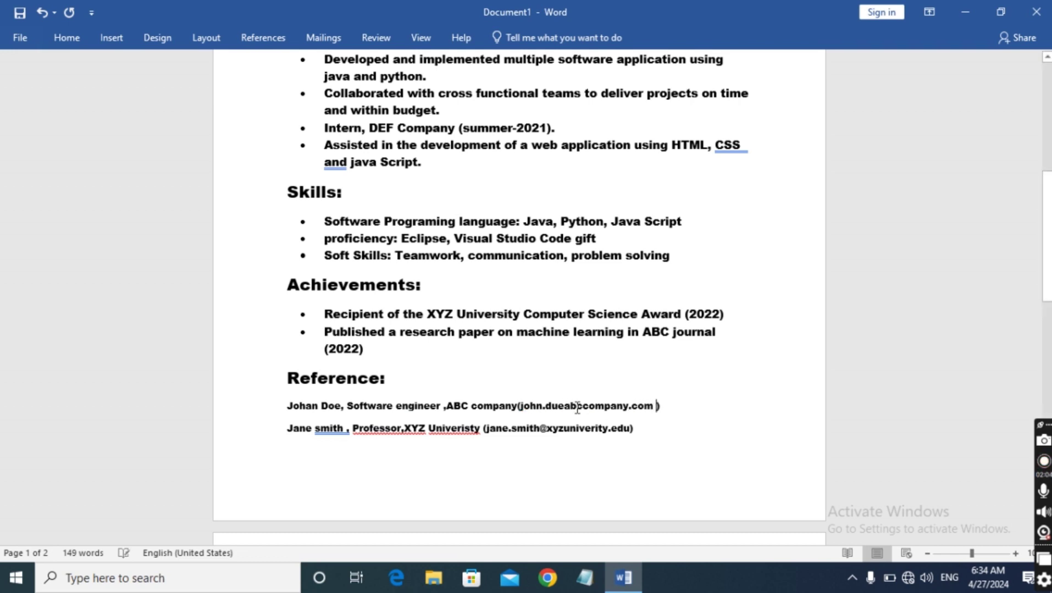
click(520, 407)
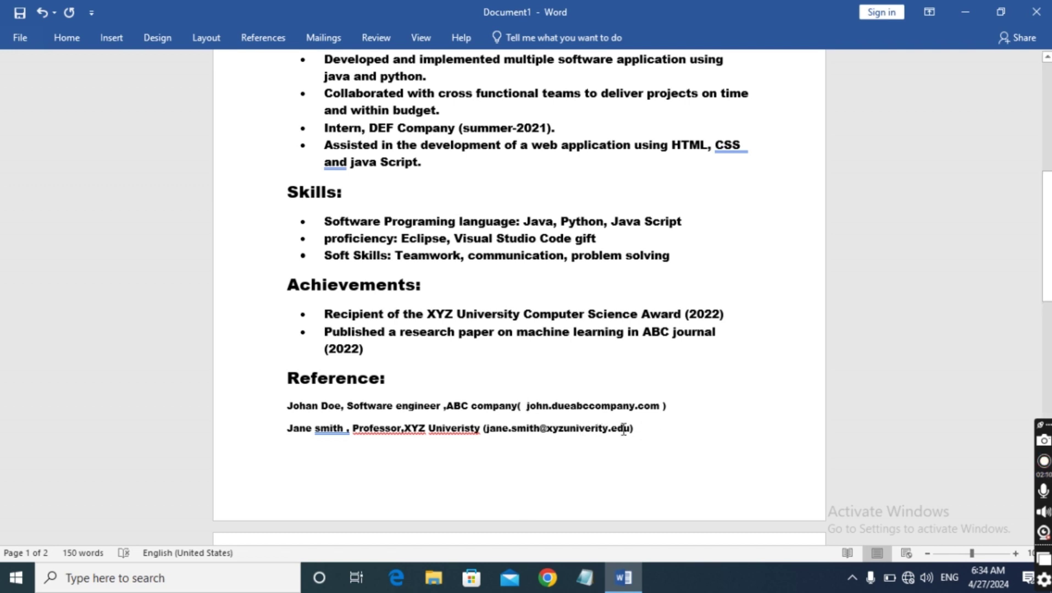
key(BackSpace)
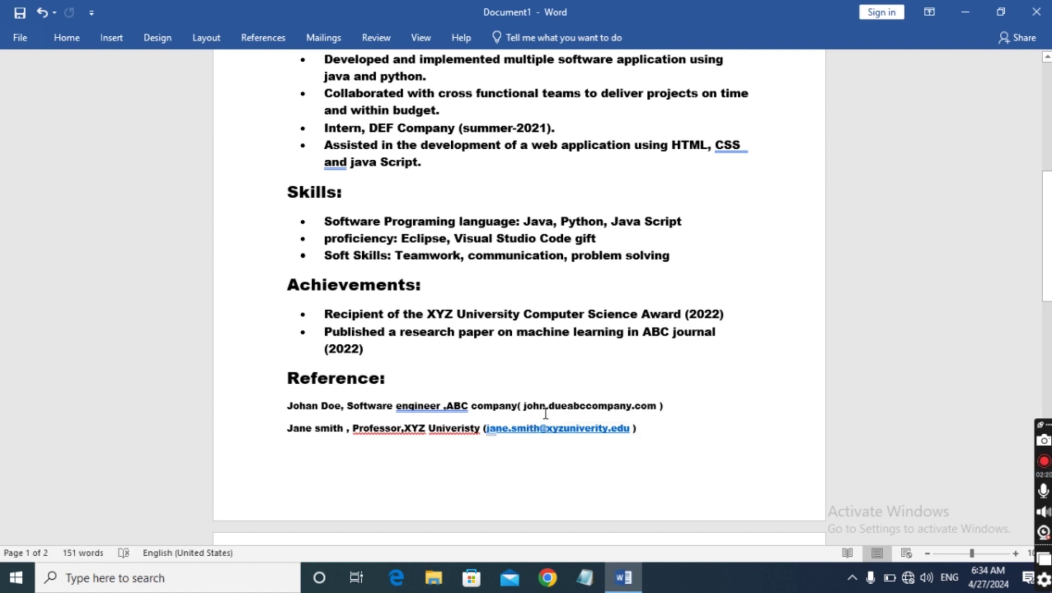
Add a space after 'Professor,' and correct 'Univeristy' to 'University'
click(405, 428)
right_click(455, 425)
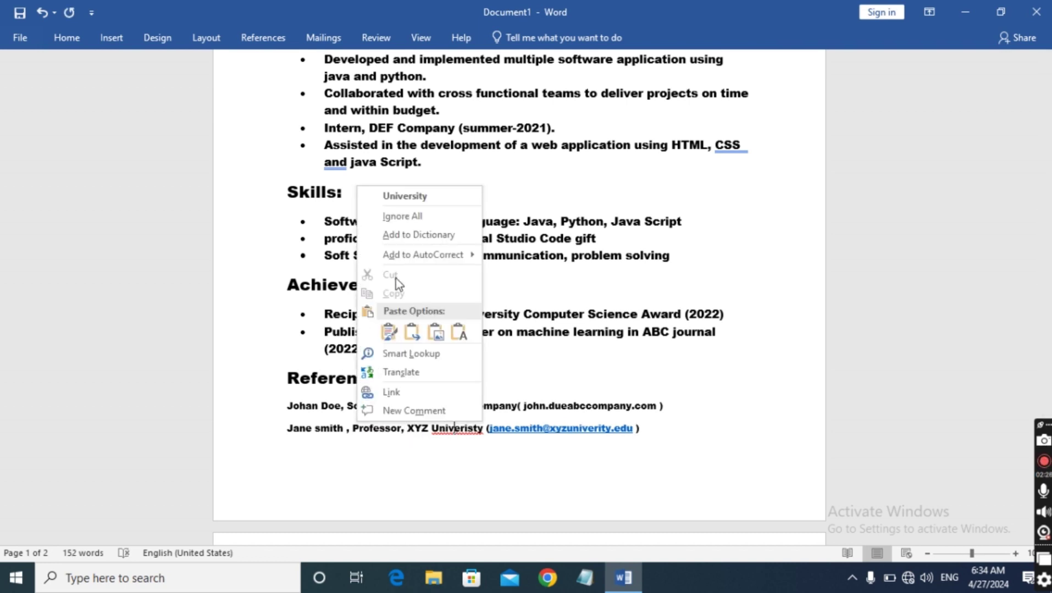
click(418, 199)
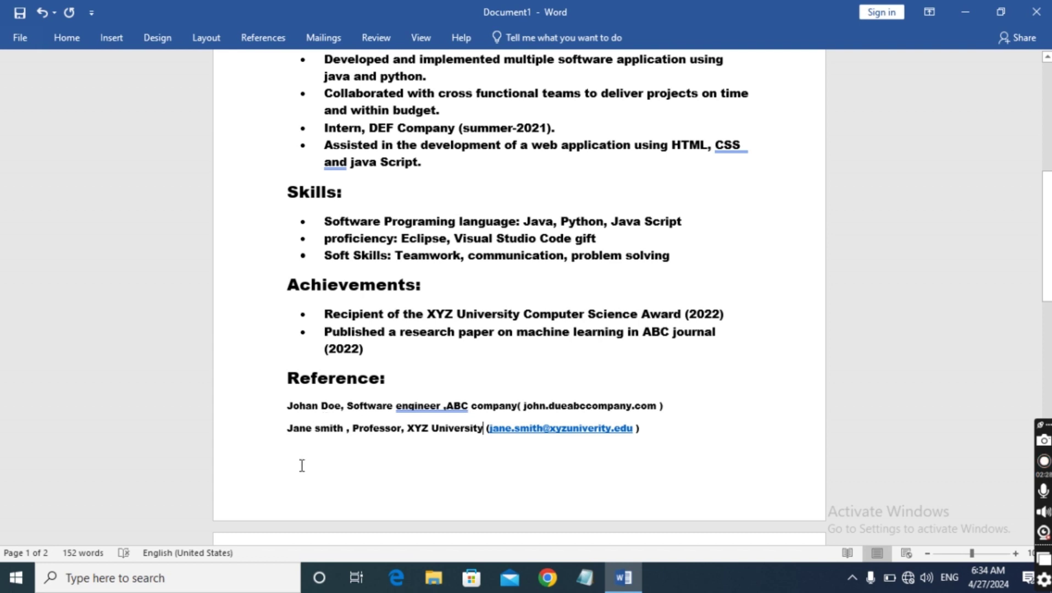
Apply round bullets to both referee lines
drag(280, 407, 647, 435)
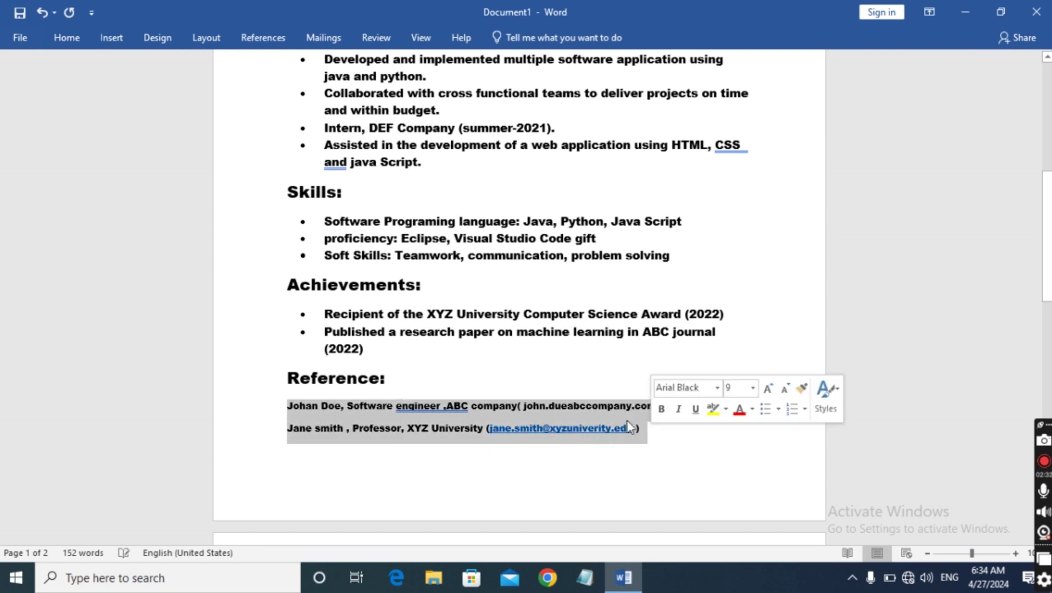
click(67, 37)
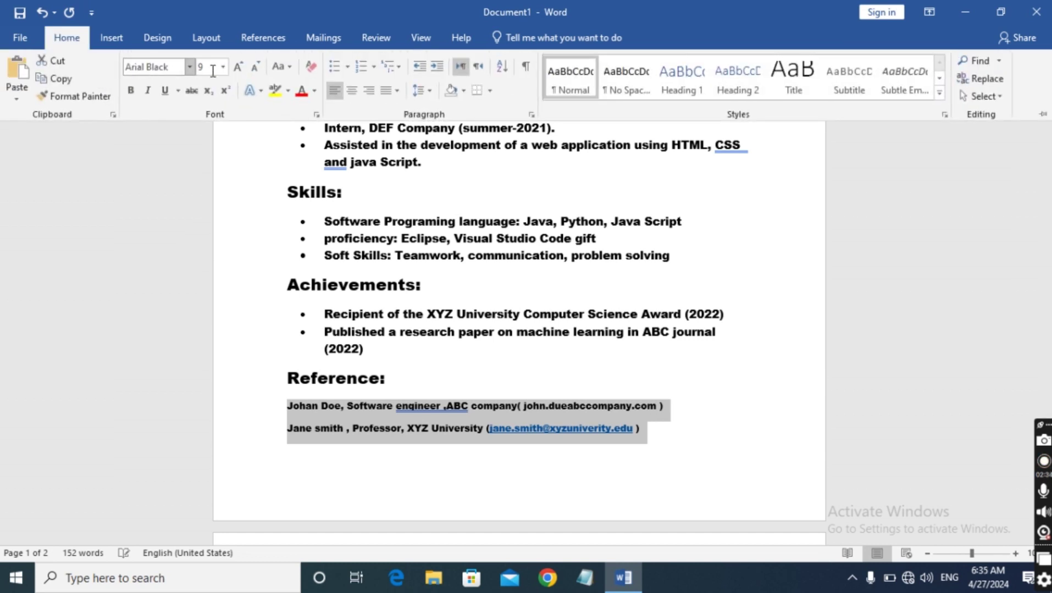
click(348, 66)
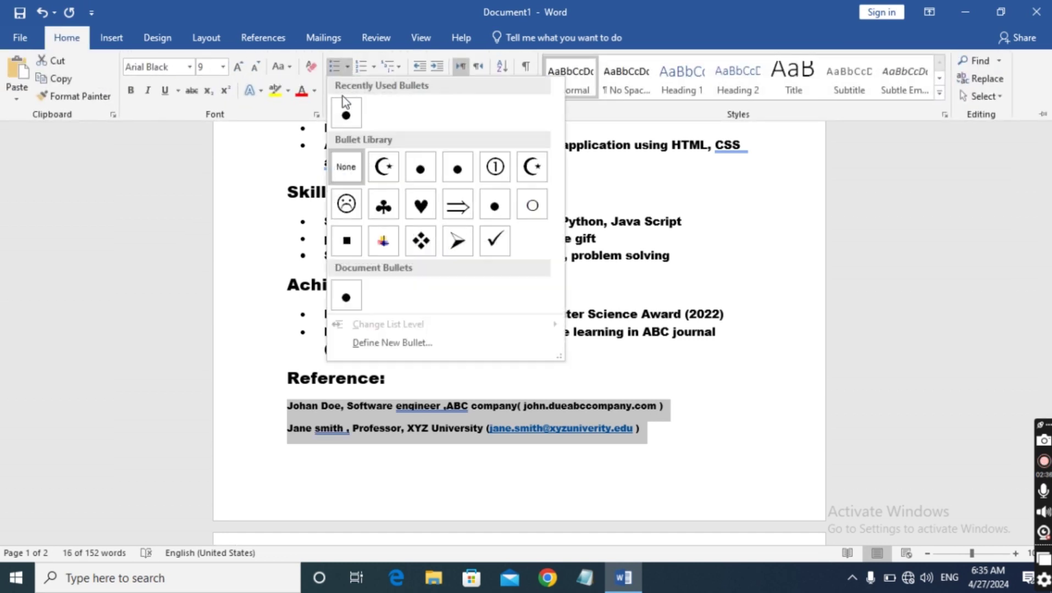
click(344, 105)
scroll(229, 373, up, 4)
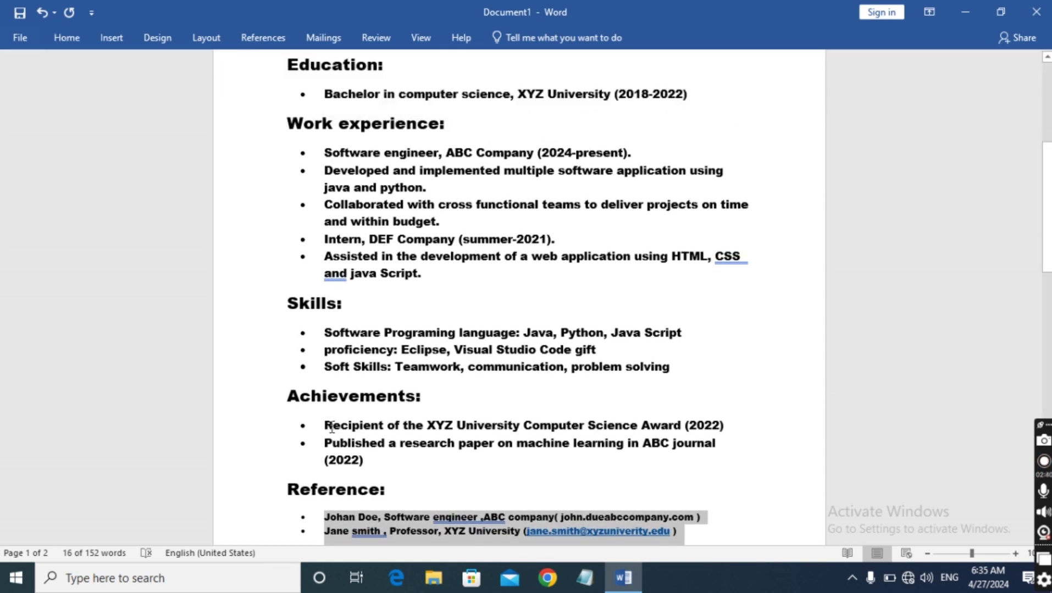
Set the two Achievements bullets to 9 pt
drag(320, 425, 392, 462)
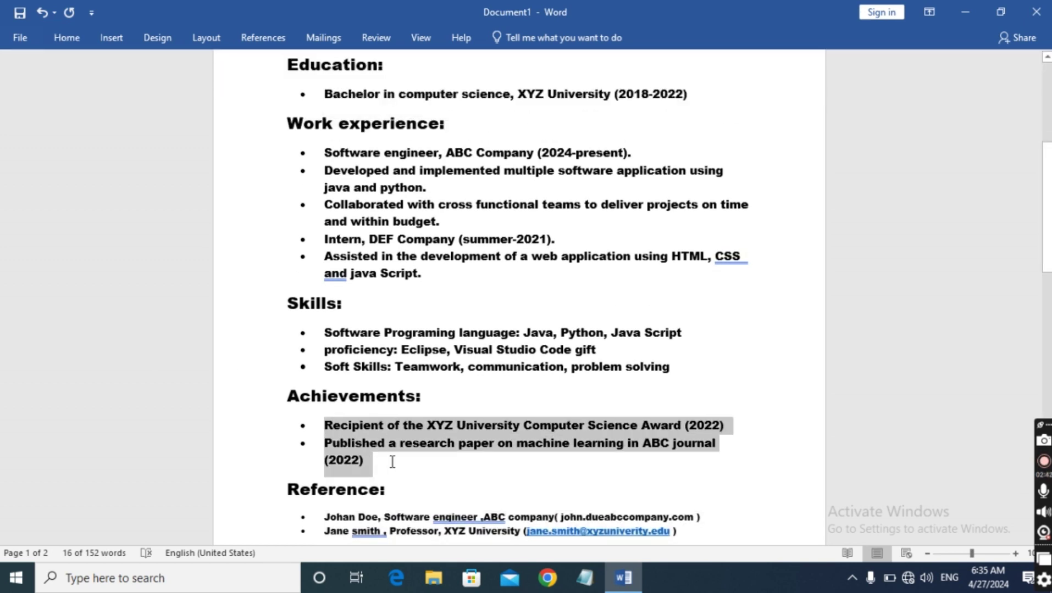
click(79, 44)
click(224, 68)
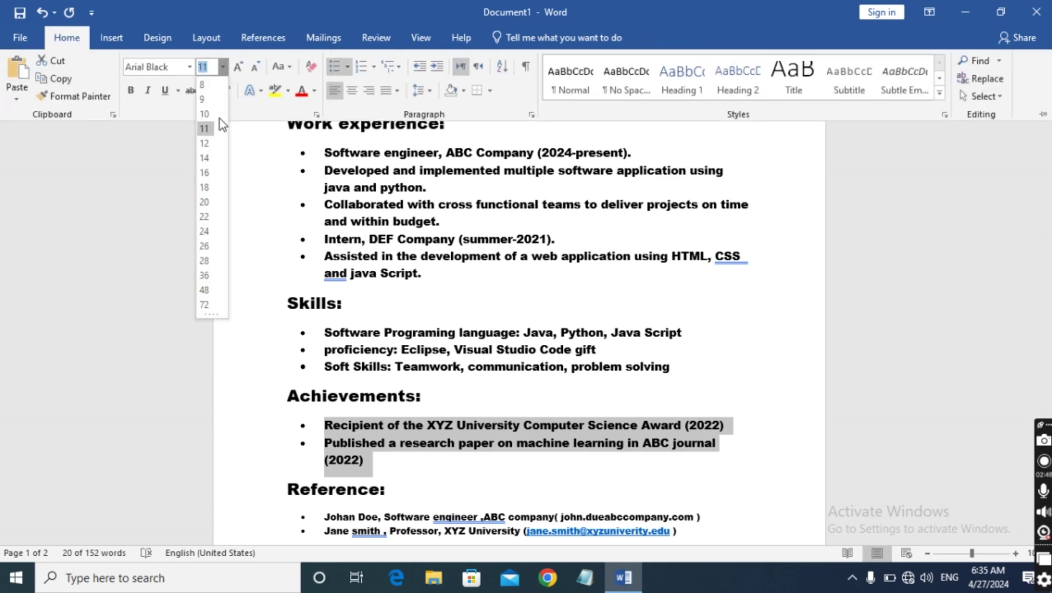
click(211, 106)
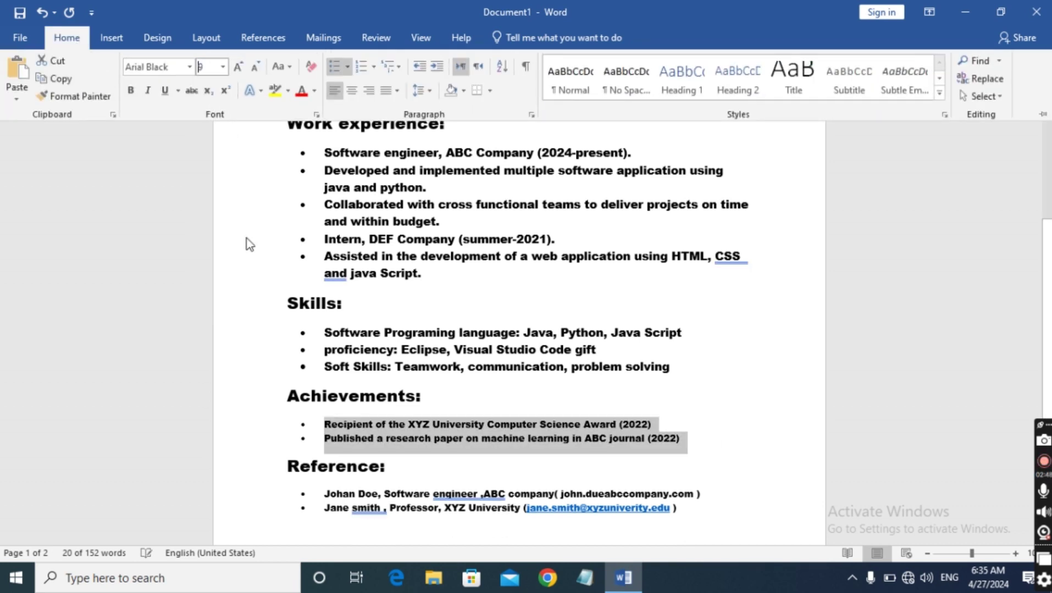
scroll(170, 328, down, 3)
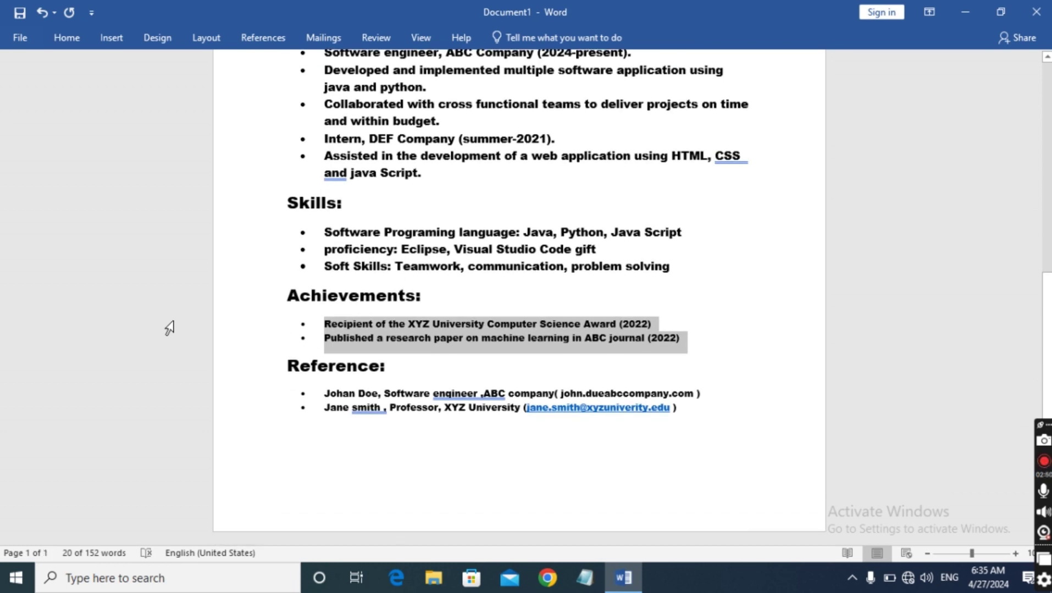
scroll(170, 328, up, 3)
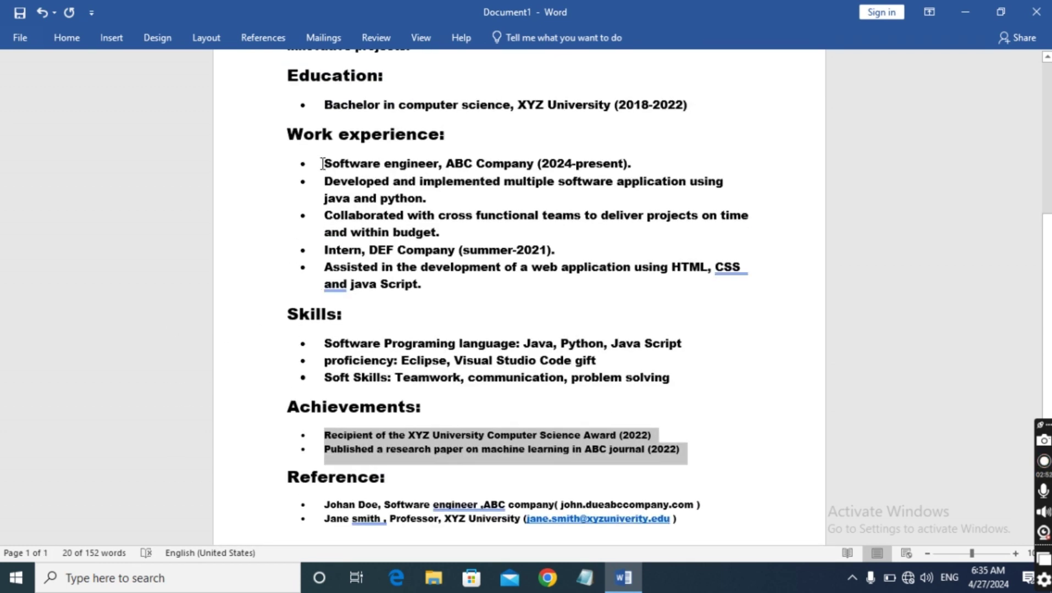
Set all five Work experience bullets to 10 pt and collapse the ribbon
drag(322, 164, 429, 288)
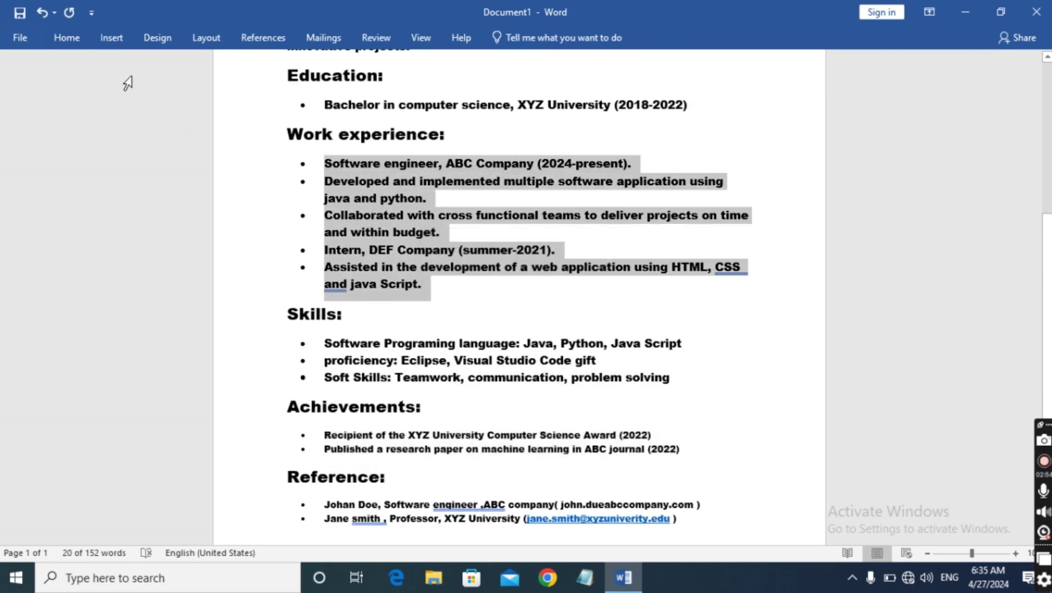
click(77, 42)
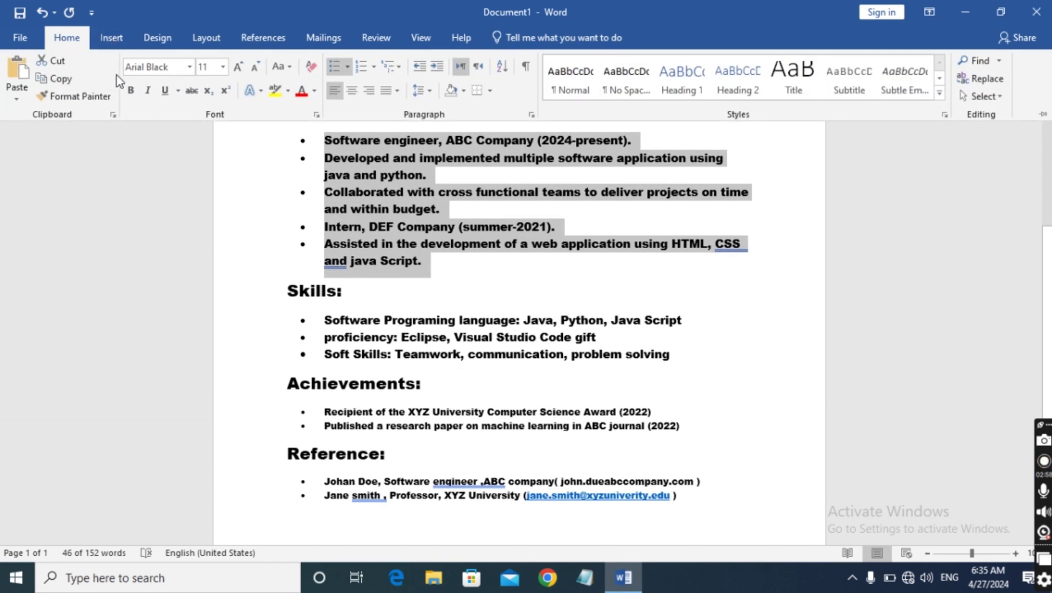
click(222, 67)
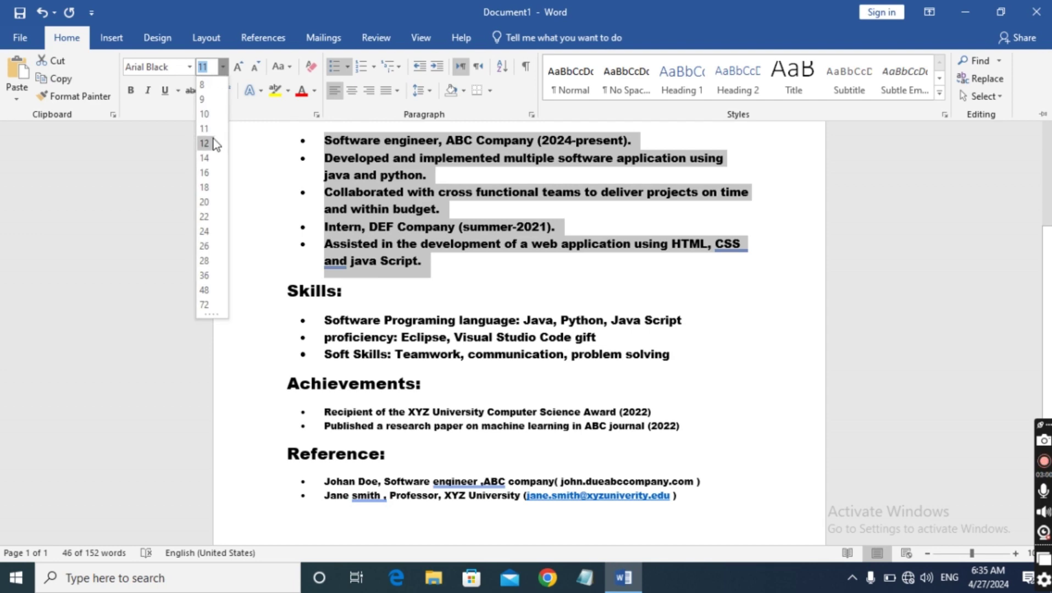
click(205, 114)
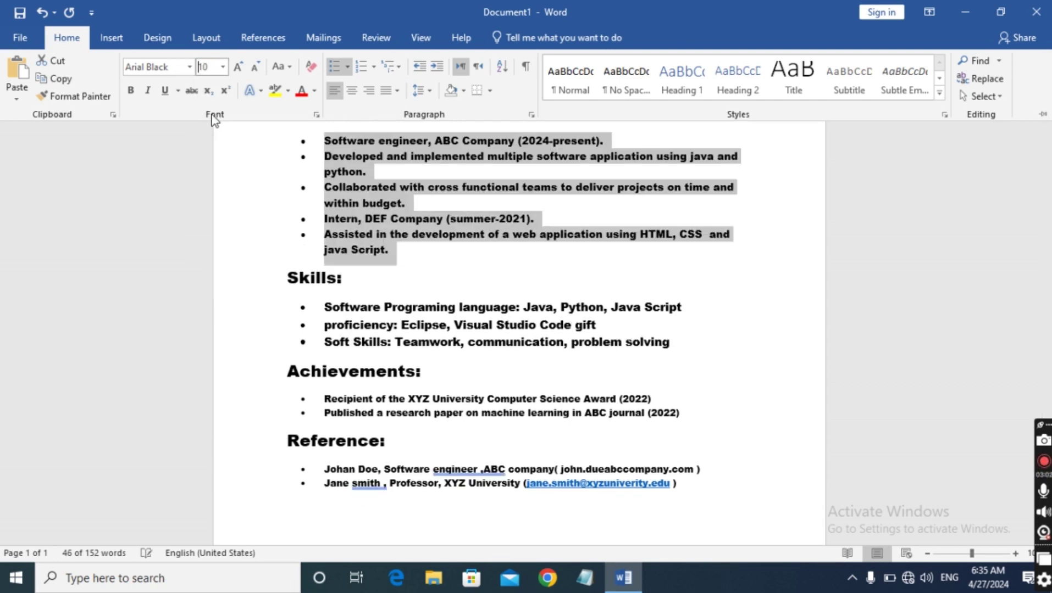
scroll(222, 144, up, 5)
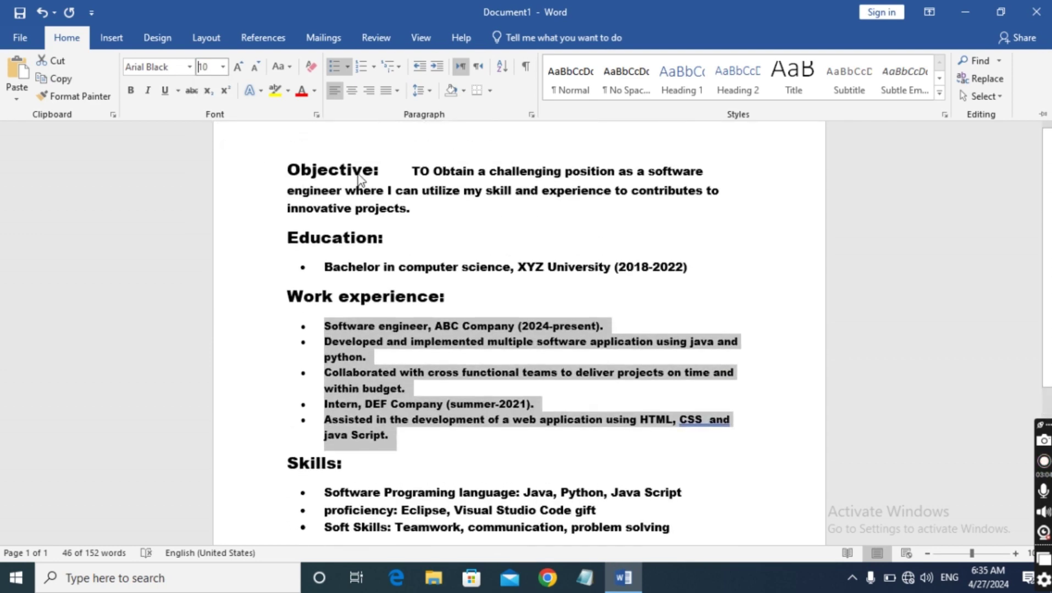
key(ctrl+F1)
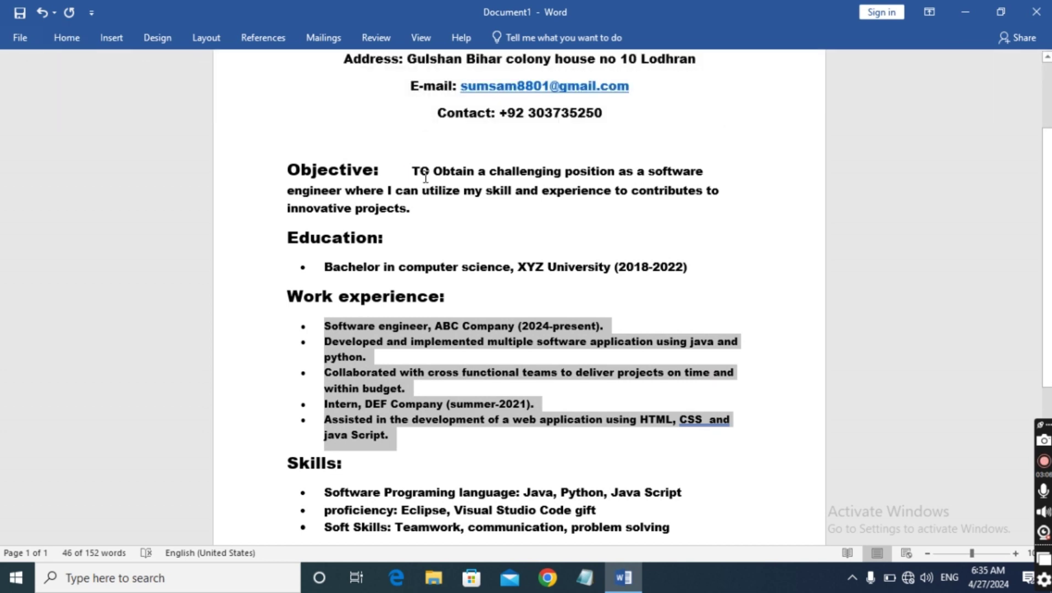
Make the Objective statement 10 pt so it fits on two lines
drag(413, 169, 428, 207)
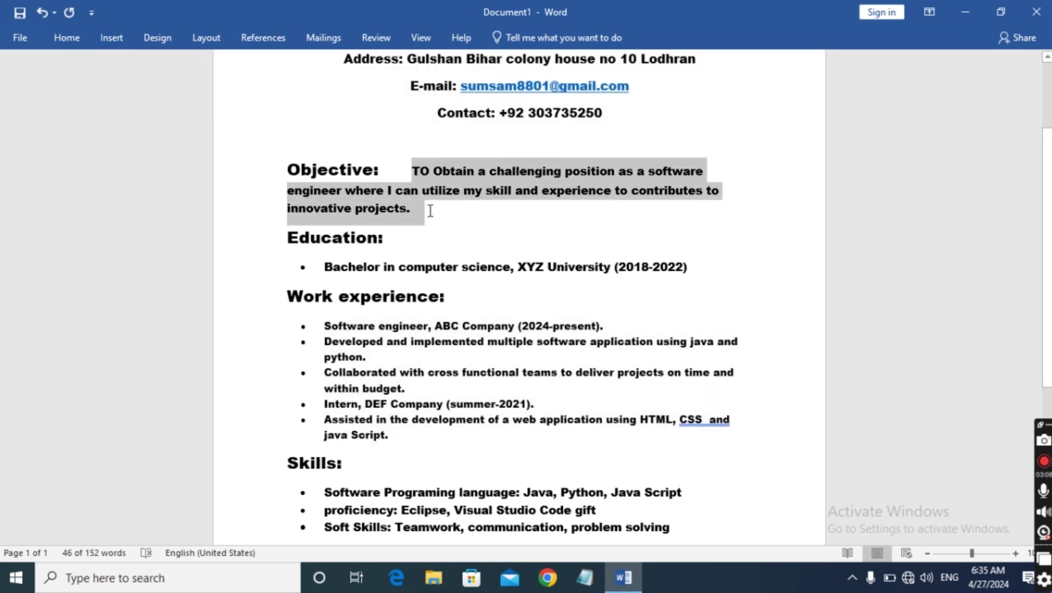
click(65, 41)
click(221, 68)
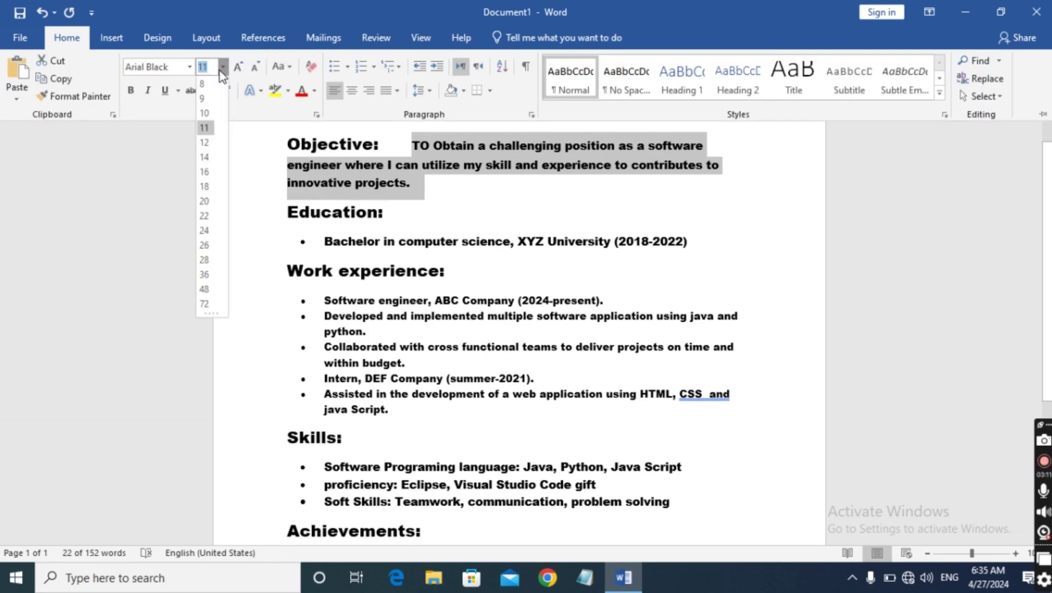
click(212, 111)
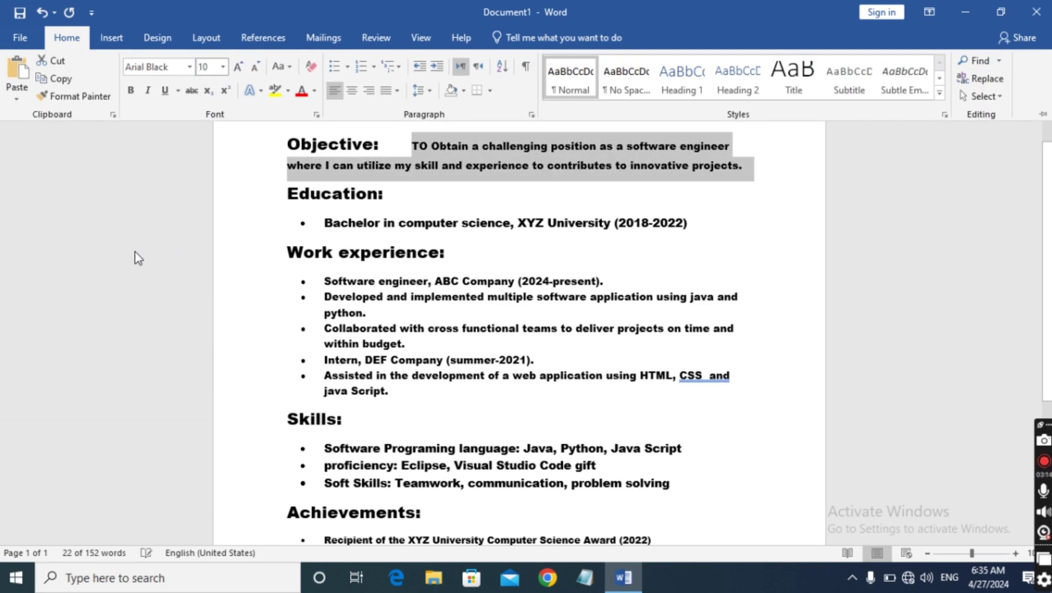
click(138, 258)
scroll(343, 401, down, 5)
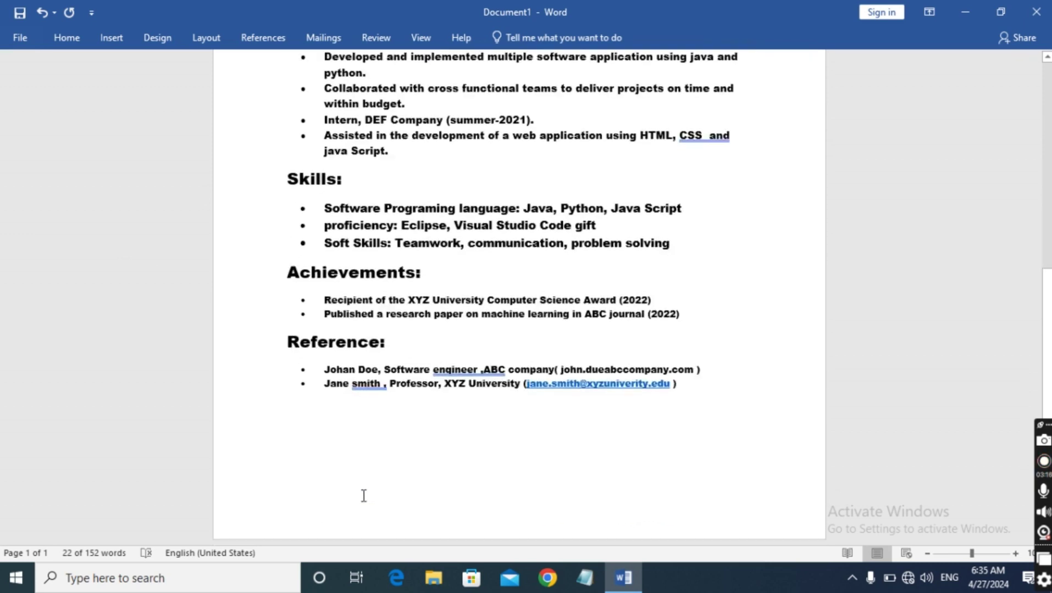
Set both Reference lines to 10 pt
drag(324, 361, 606, 400)
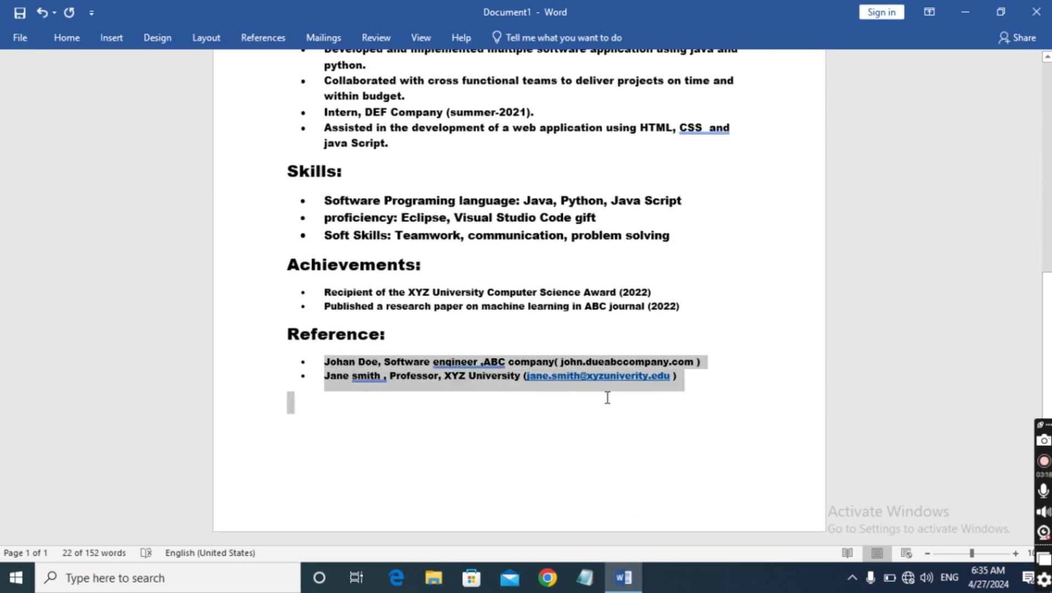
click(82, 41)
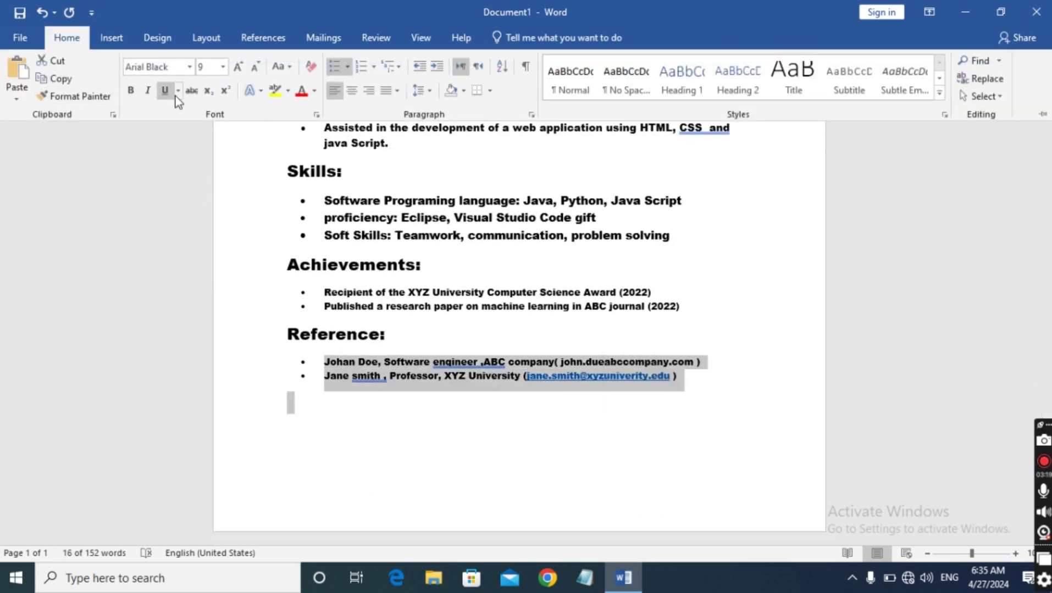
click(223, 67)
click(205, 122)
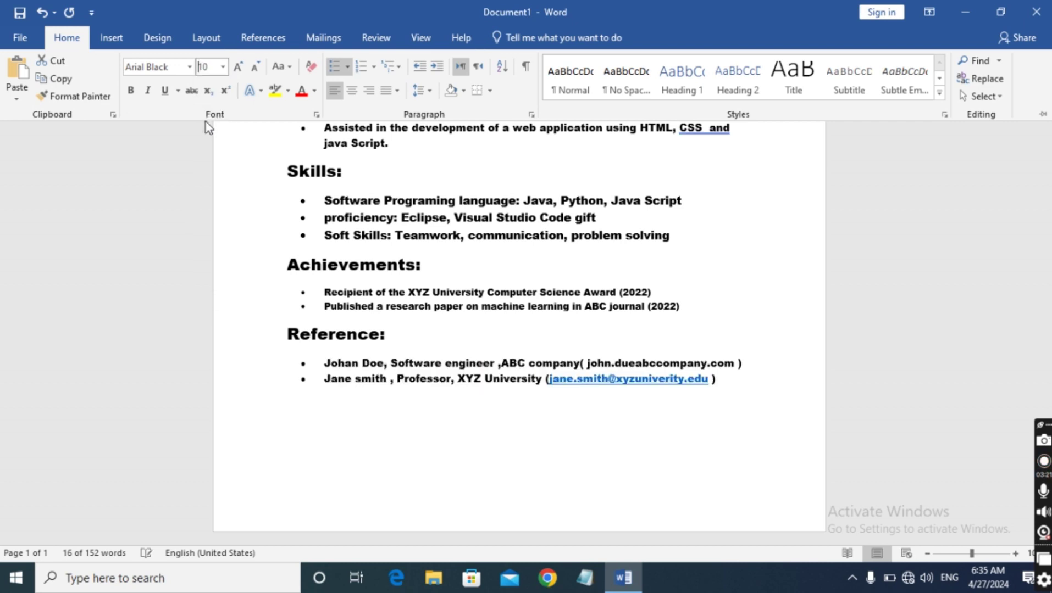
click(325, 292)
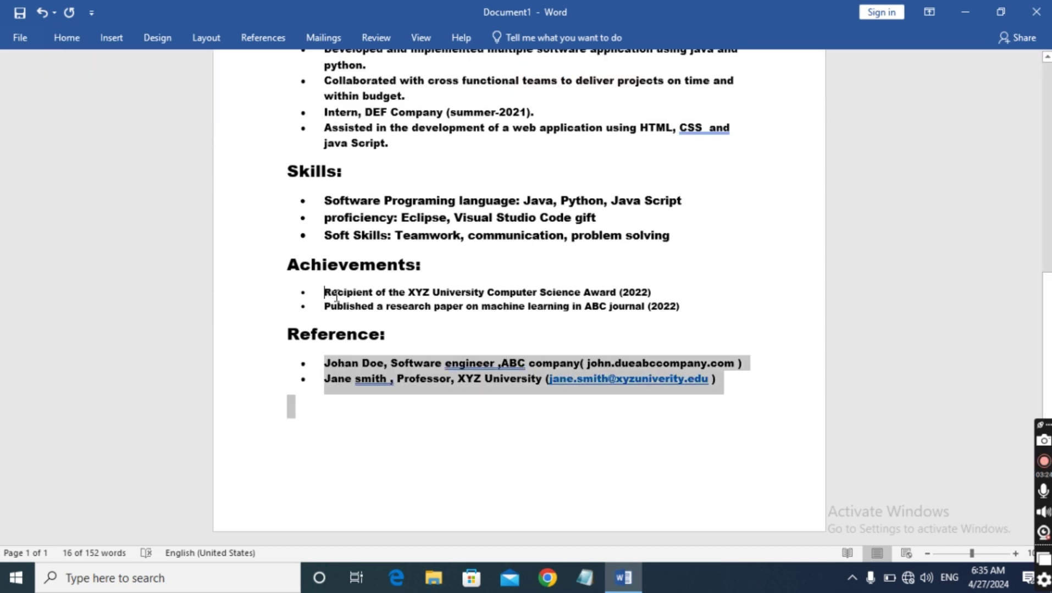
Set the Achievements bullet lines to 10 pt
drag(325, 292, 678, 310)
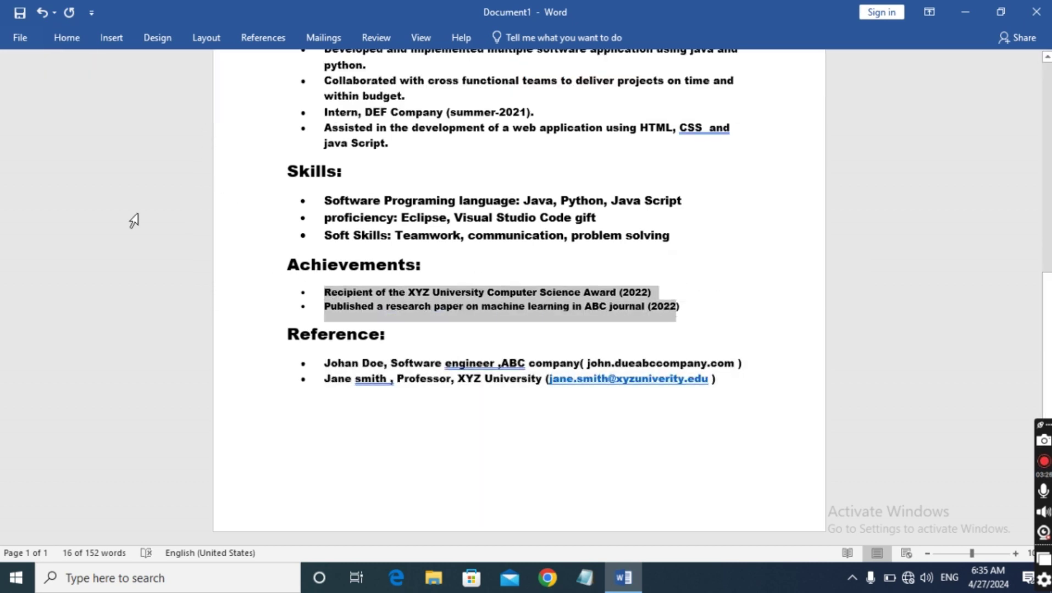
triple_click(632, 307)
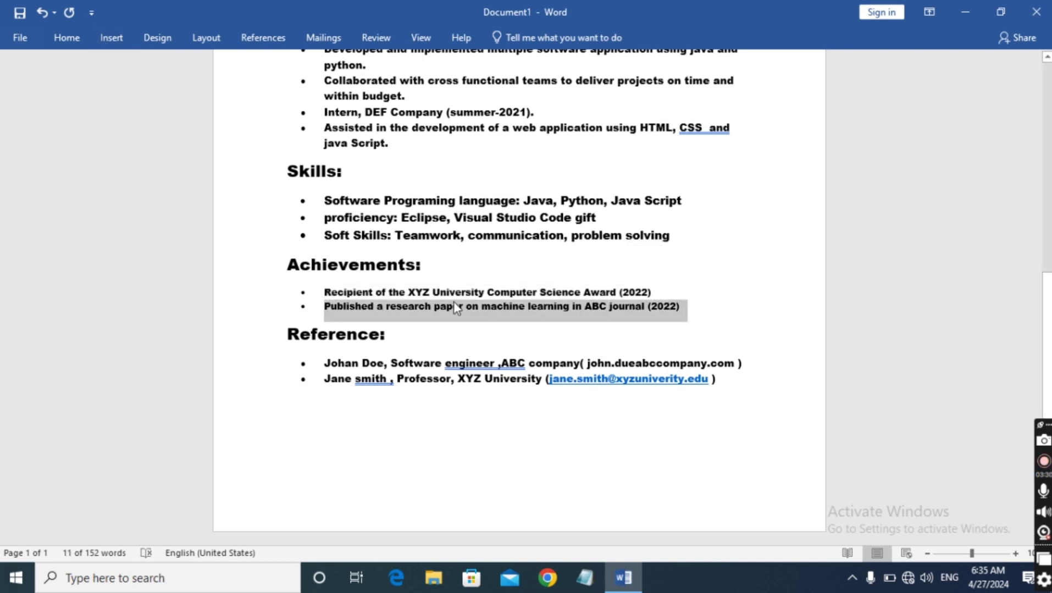
drag(328, 294, 685, 314)
click(329, 293)
double_click(332, 293)
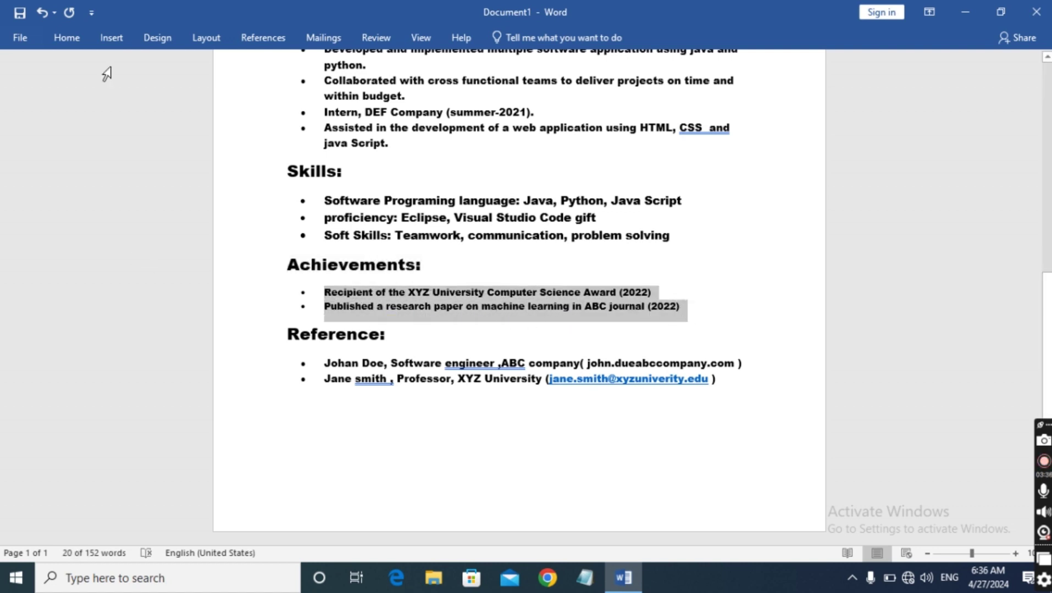
click(74, 35)
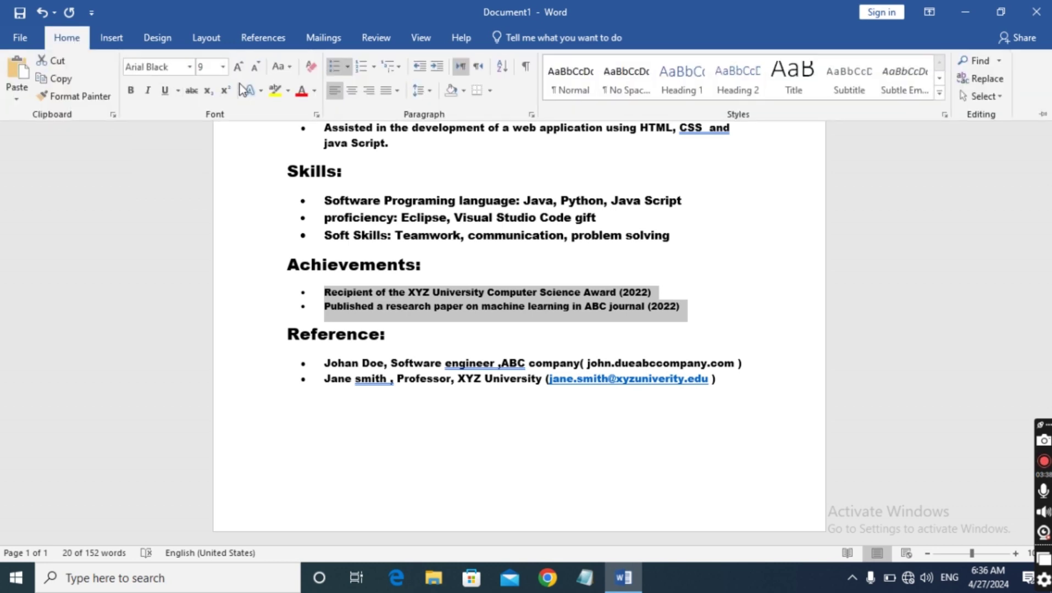
click(222, 67)
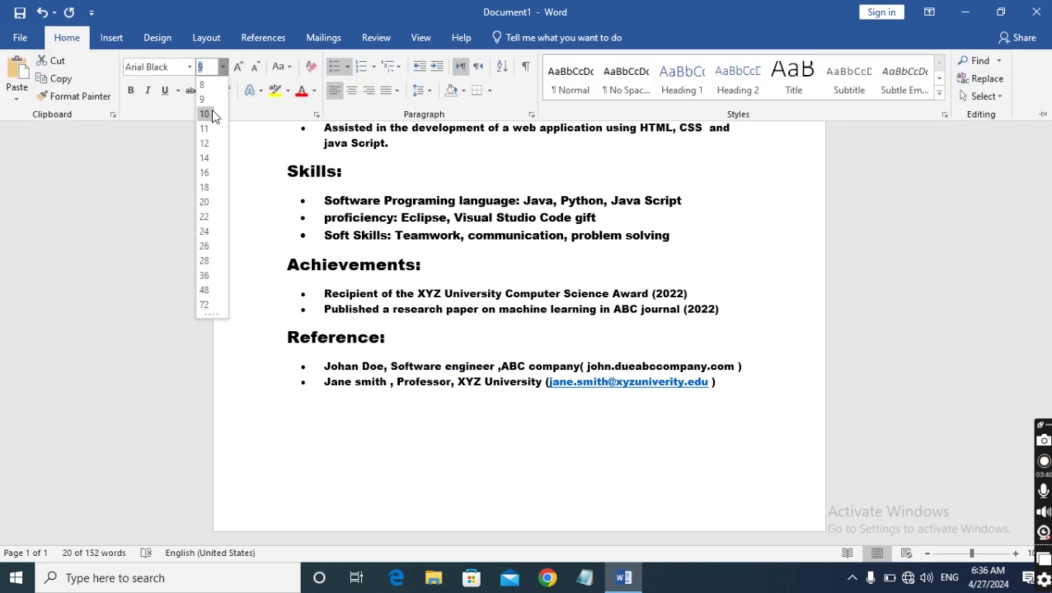
click(212, 114)
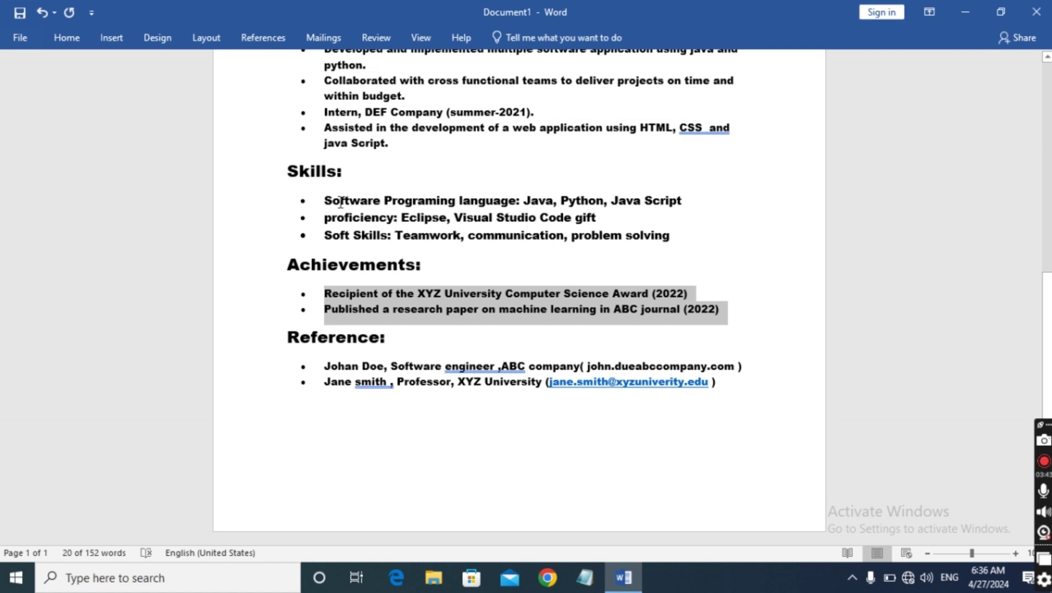
Set the three Skills bullet lines to 10 pt
drag(325, 201, 679, 236)
click(67, 38)
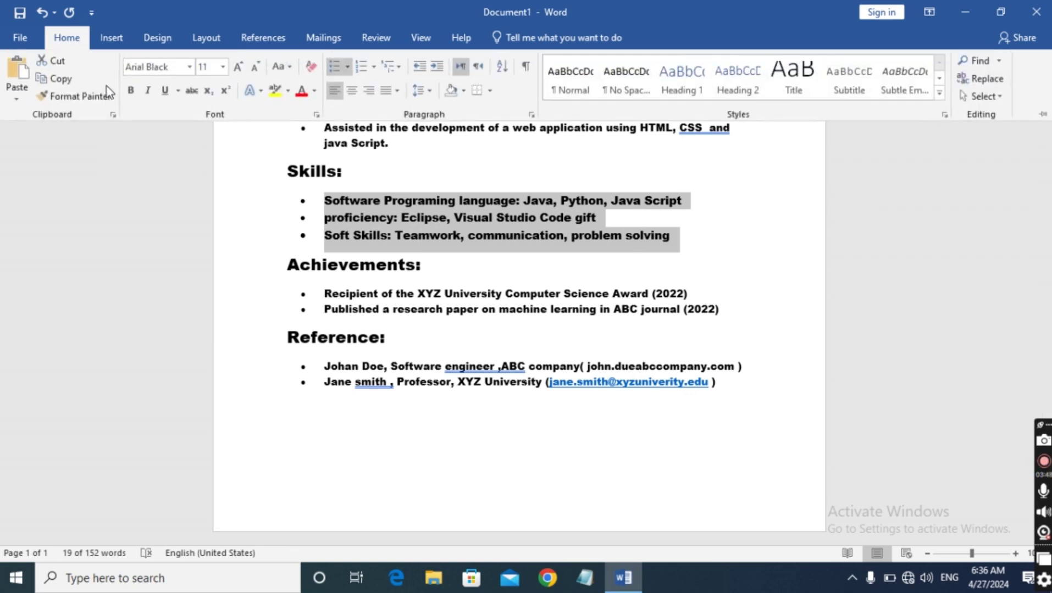
click(222, 66)
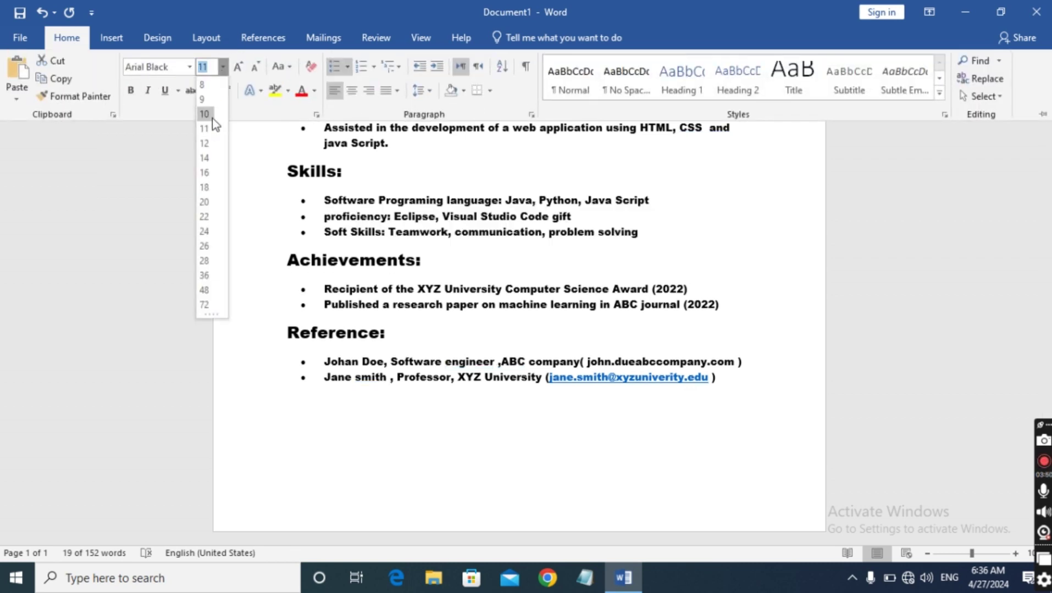
click(212, 118)
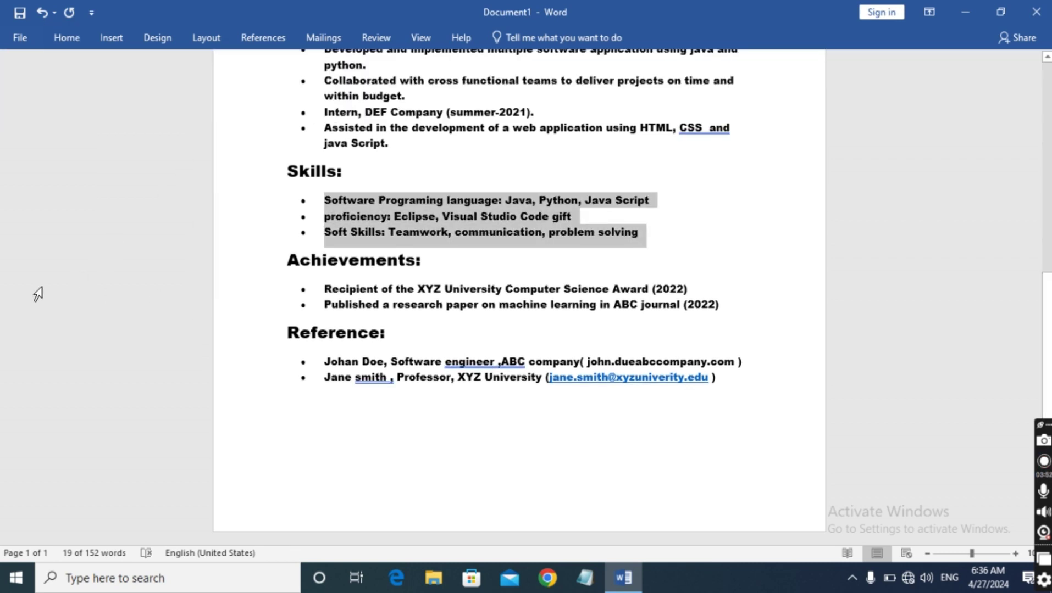
click(38, 294)
click(112, 190)
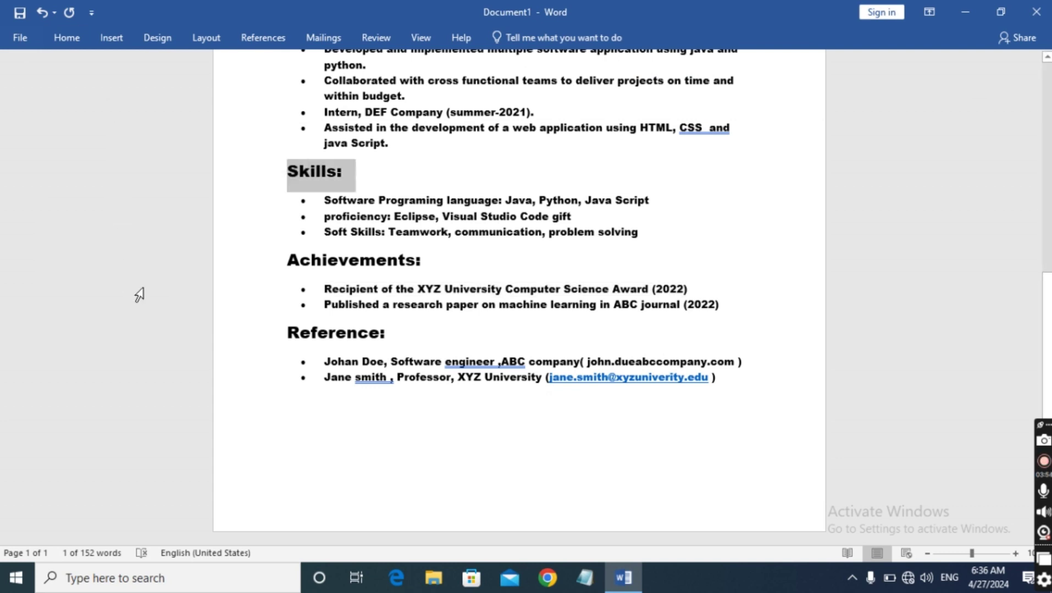
scroll(139, 296, up, 5)
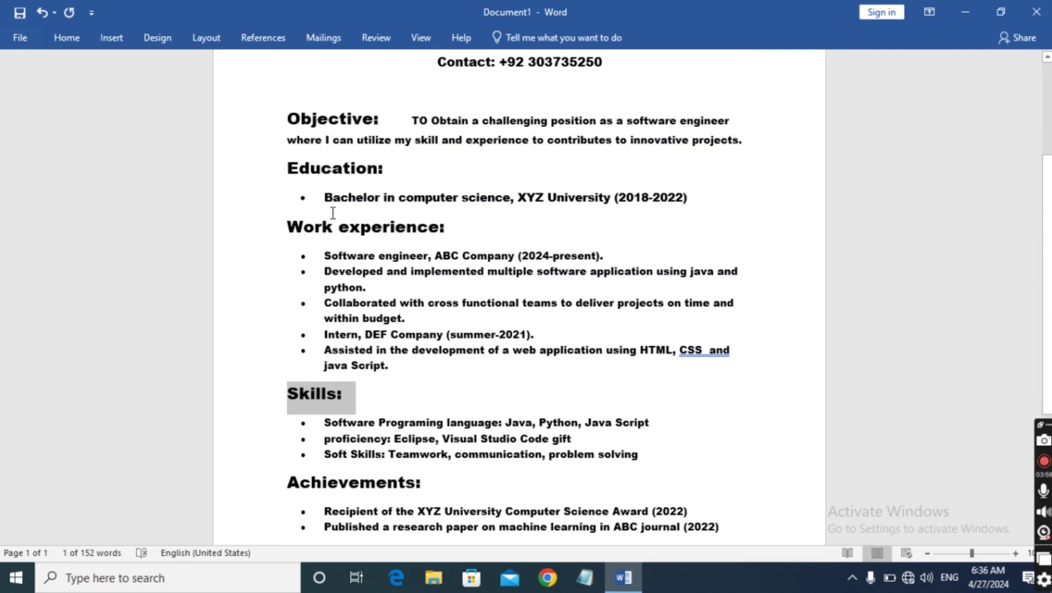
Set the Education bullet line to 10 pt
drag(325, 197, 698, 198)
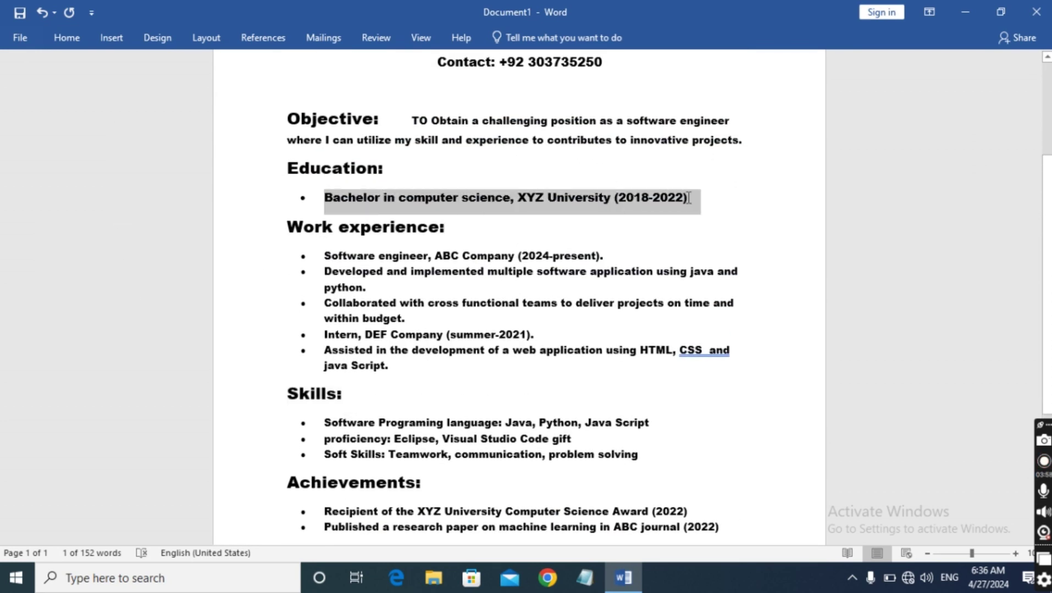
click(64, 39)
click(223, 67)
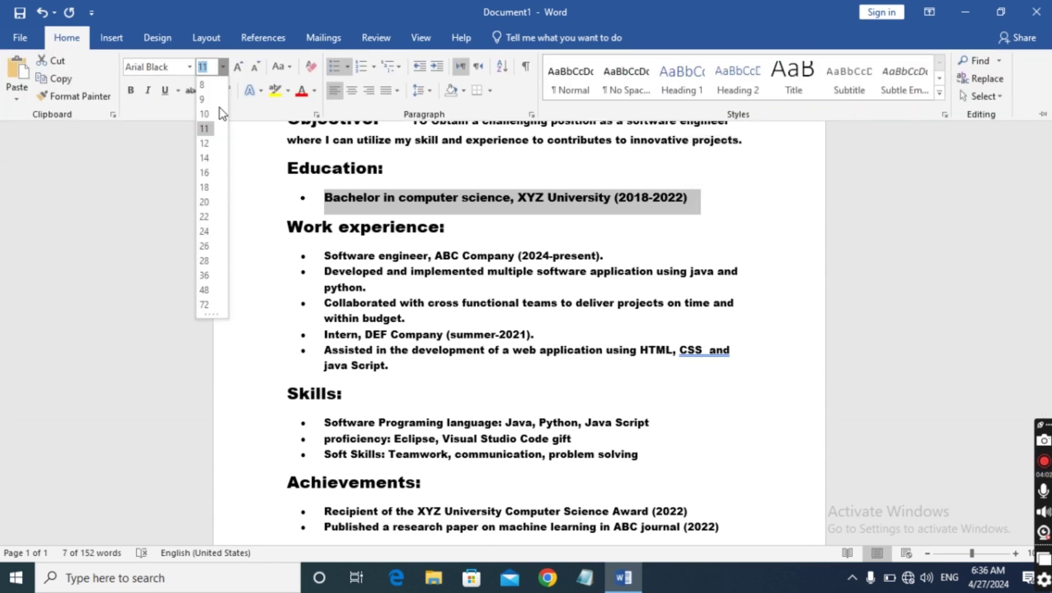
click(205, 114)
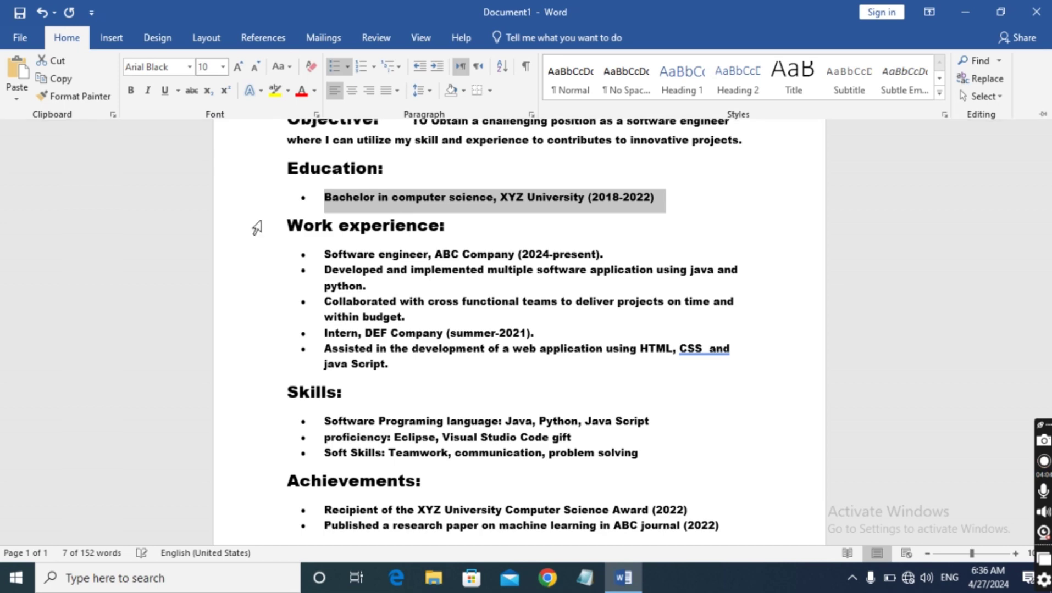
scroll(458, 231, up, 5)
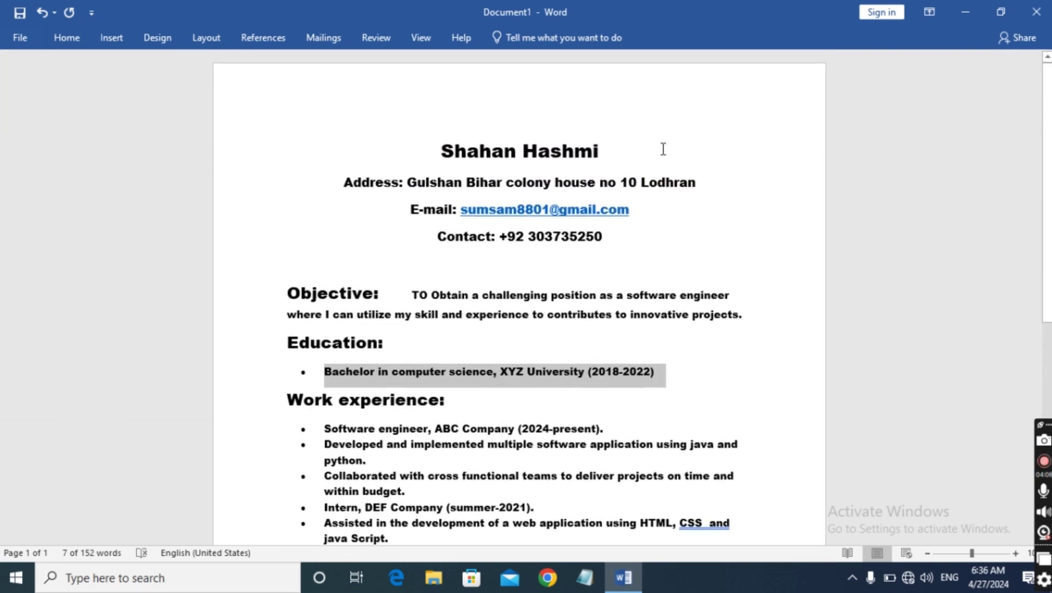
Fix the comma spacing after 'engineer' and the second referee's surname via spelling suggestions
click(661, 149)
scroll(661, 143, down, 7)
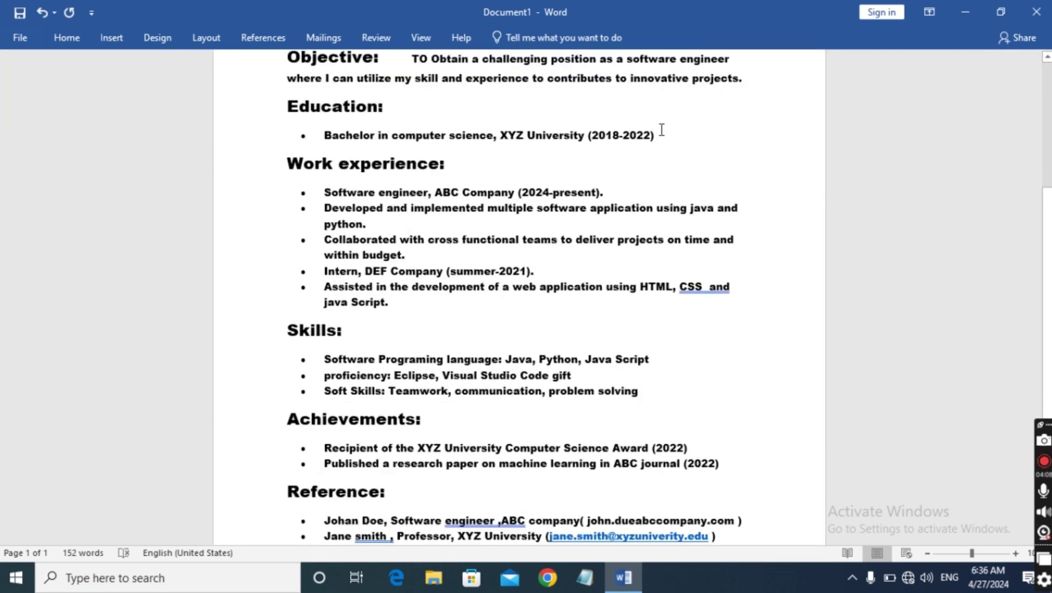
scroll(661, 130, down, 1)
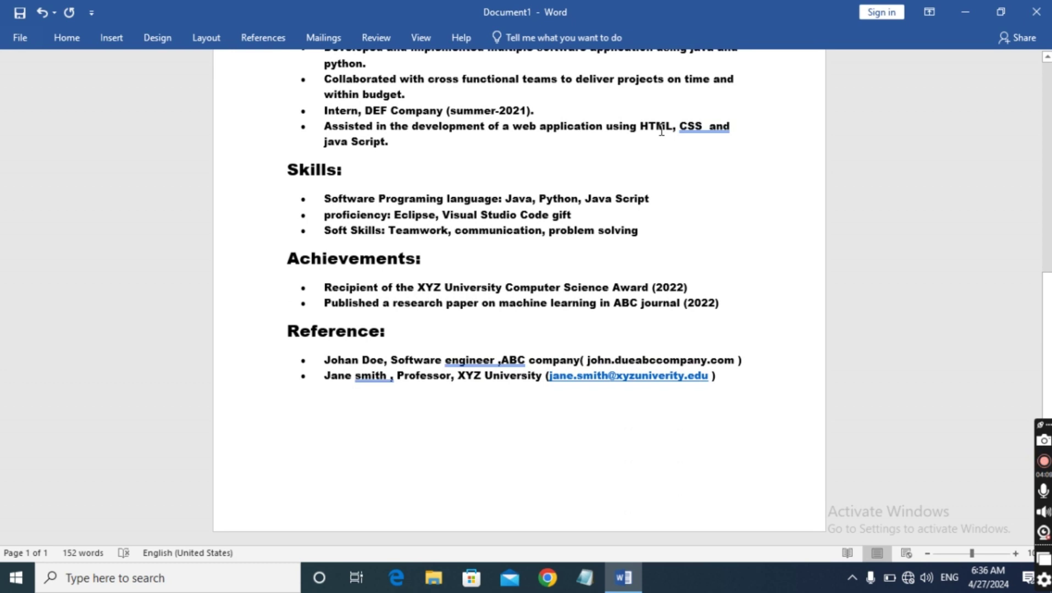
click(501, 360)
right_click(464, 360)
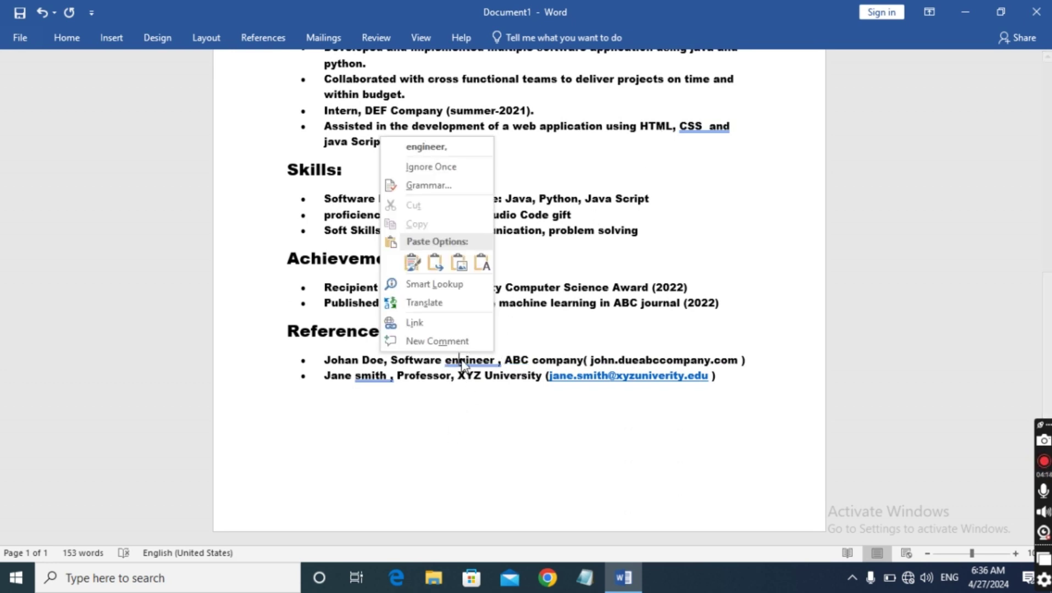
click(430, 146)
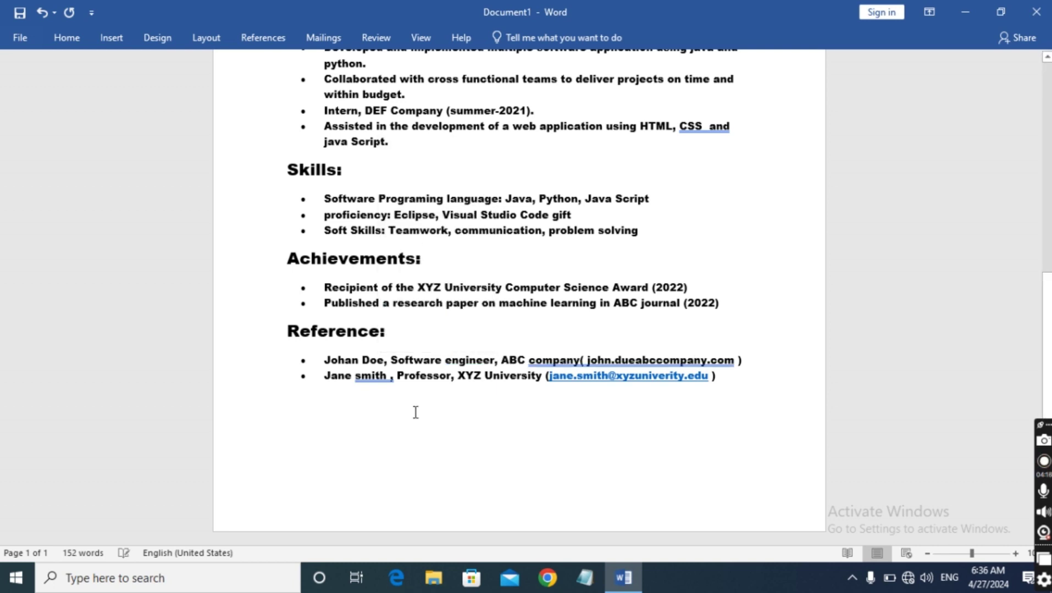
right_click(368, 377)
click(326, 163)
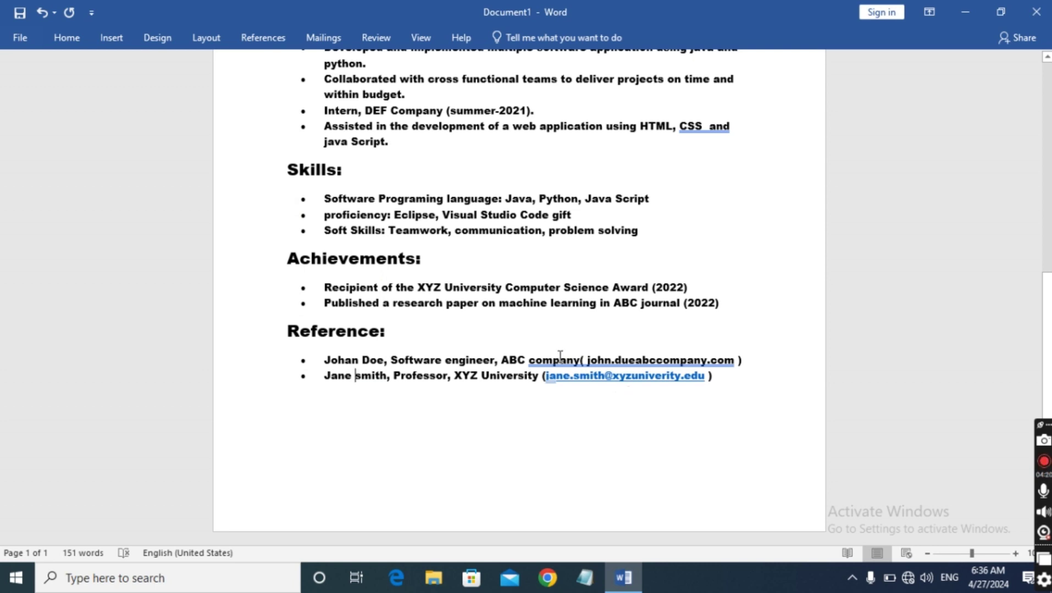
Leave a single space between 'company' and the opening bracket in the first reference
click(577, 360)
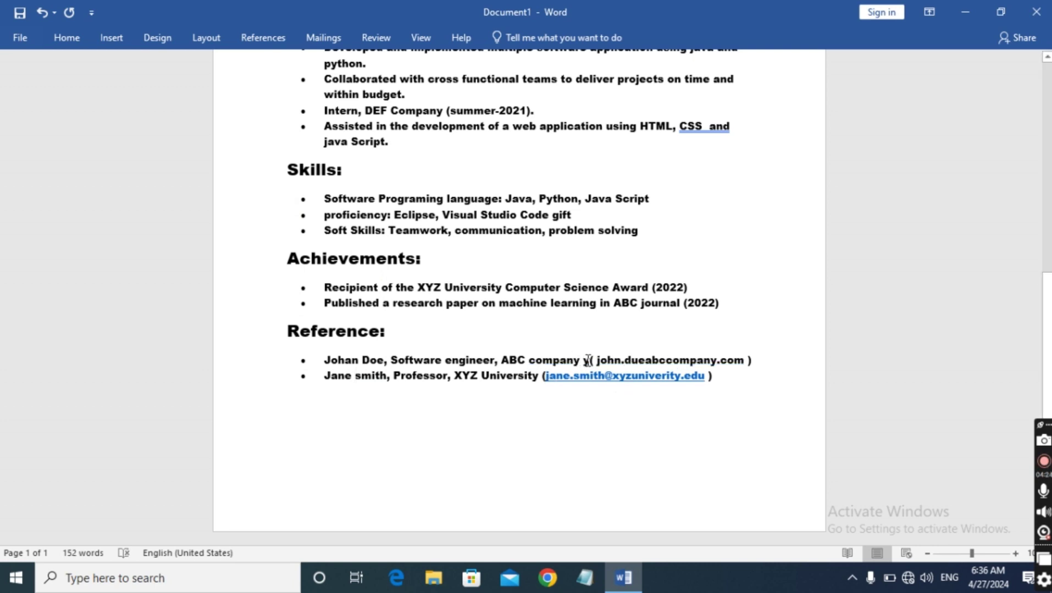
key(BackSpace)
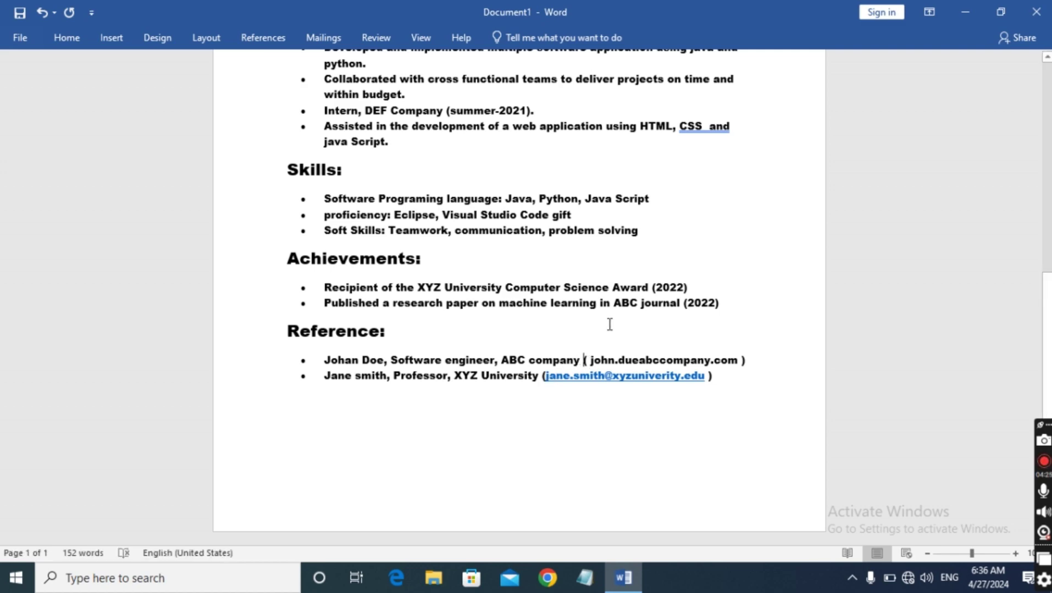
scroll(610, 325, up, 7)
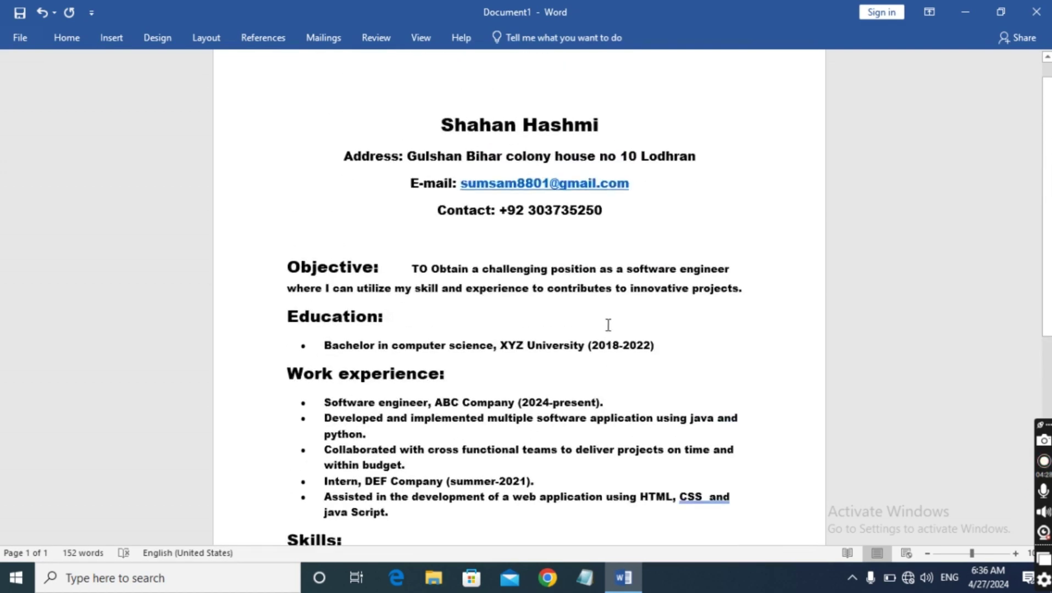
scroll(608, 325, down, 3)
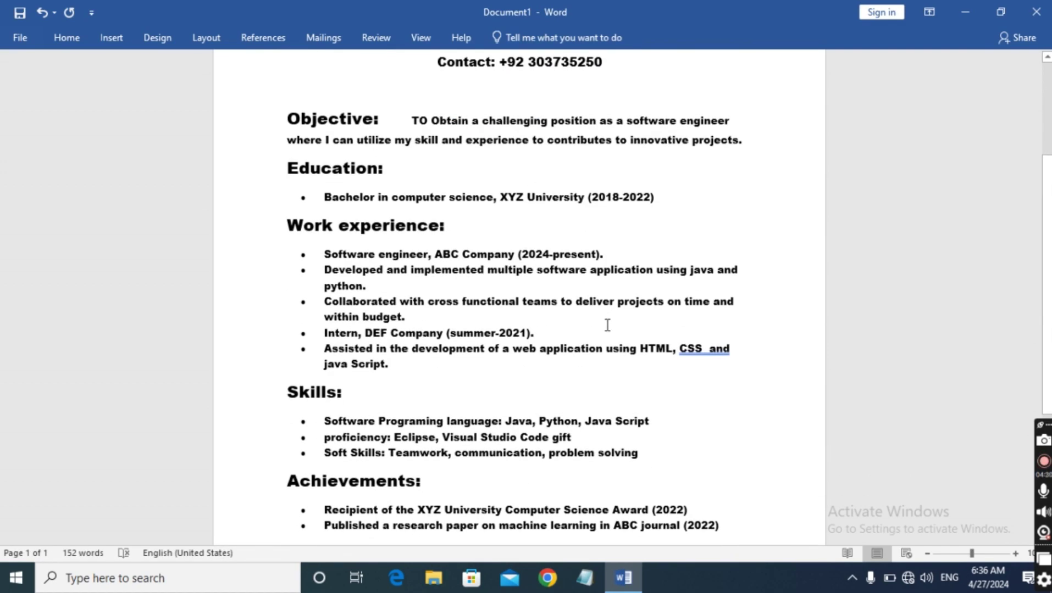
scroll(607, 325, down, 3)
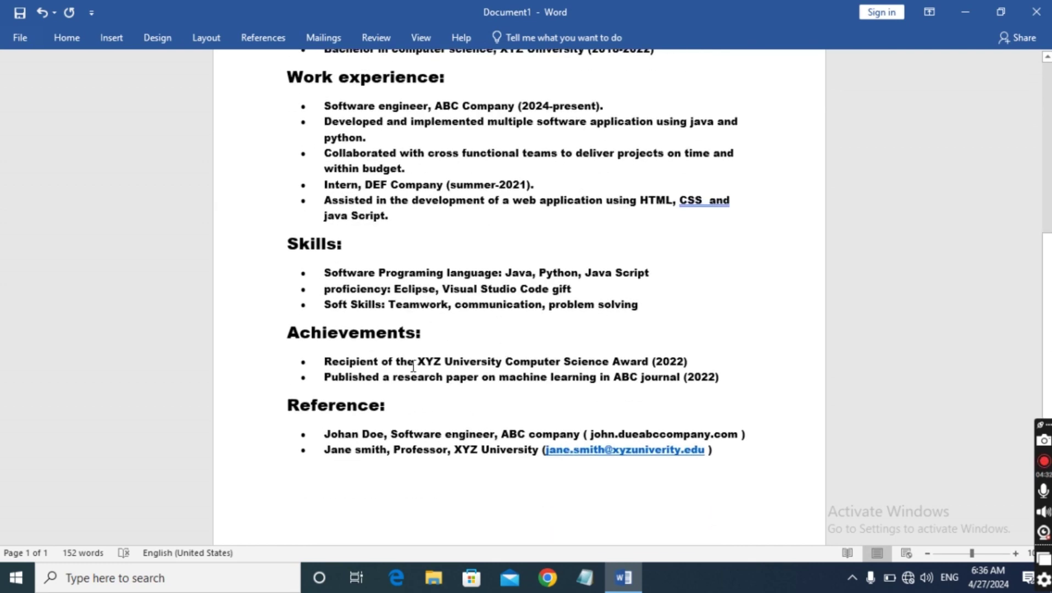
scroll(413, 366, down, 2)
scroll(413, 366, up, 7)
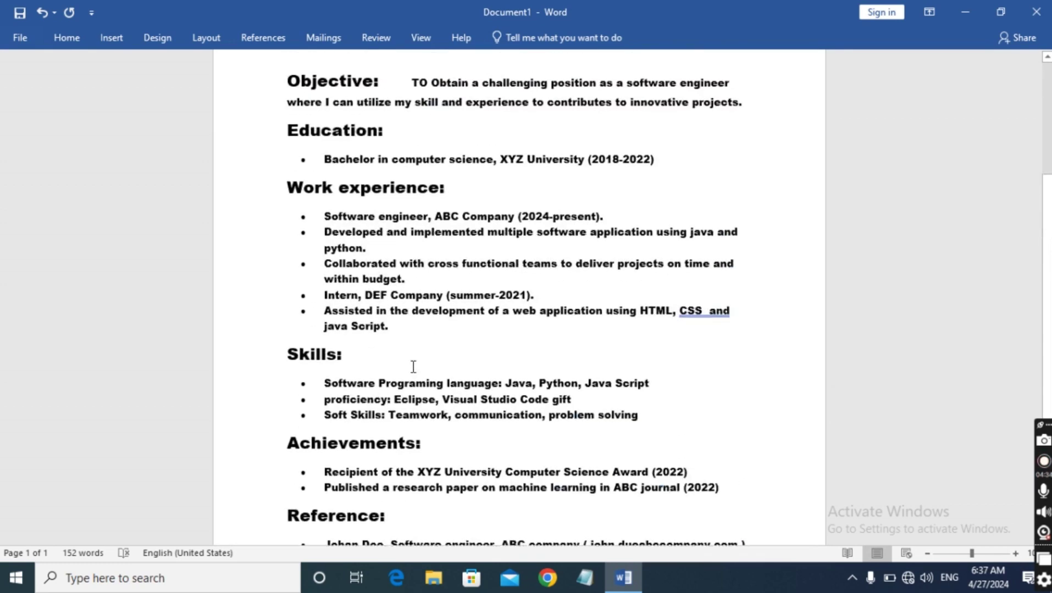
scroll(414, 366, up, 1)
scroll(413, 366, down, 4)
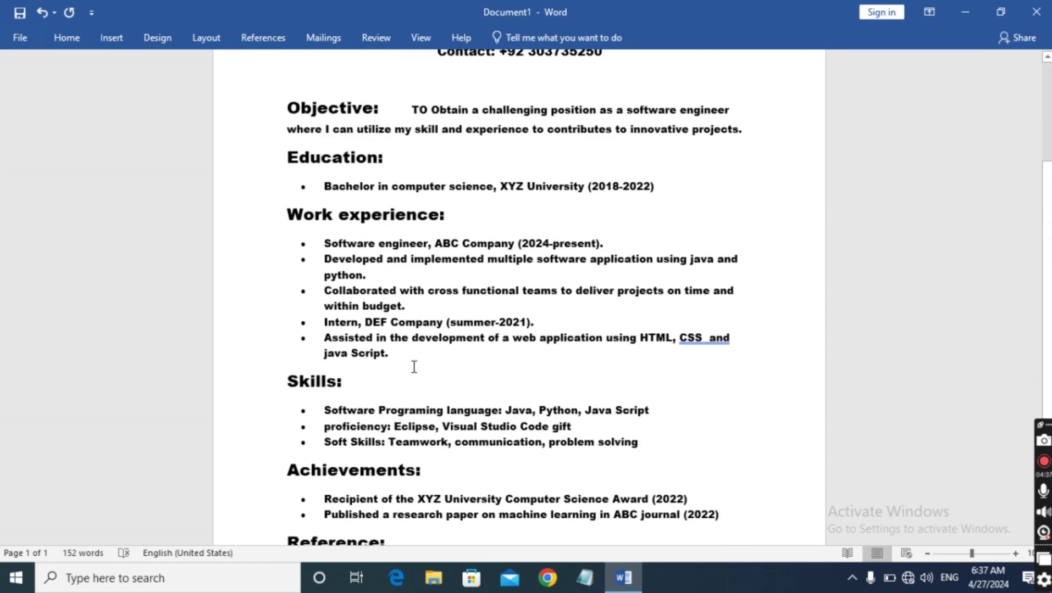
scroll(419, 366, down, 4)
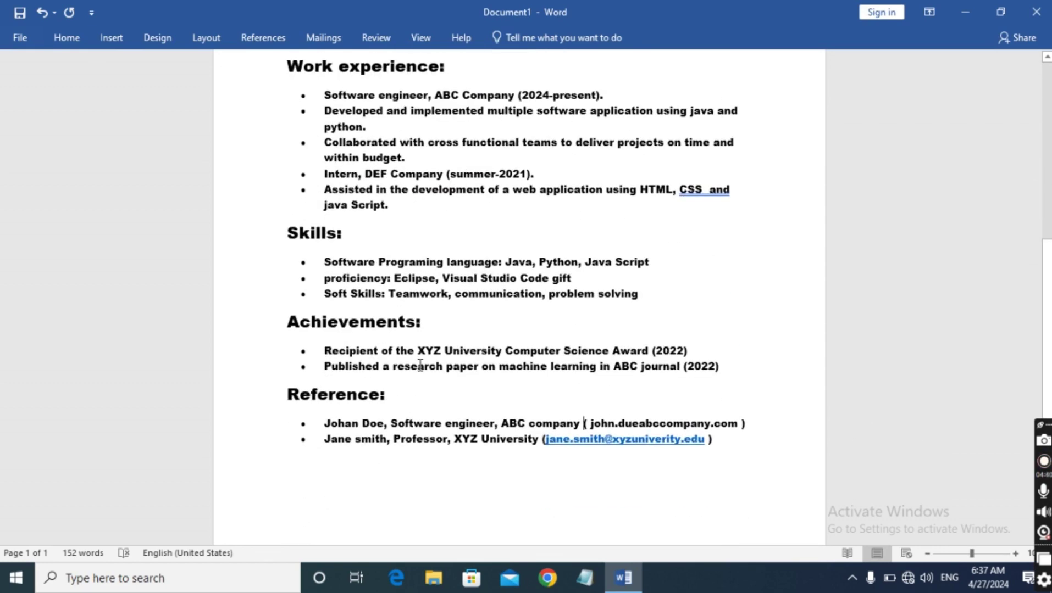
scroll(420, 365, up, 2)
scroll(419, 366, up, 5)
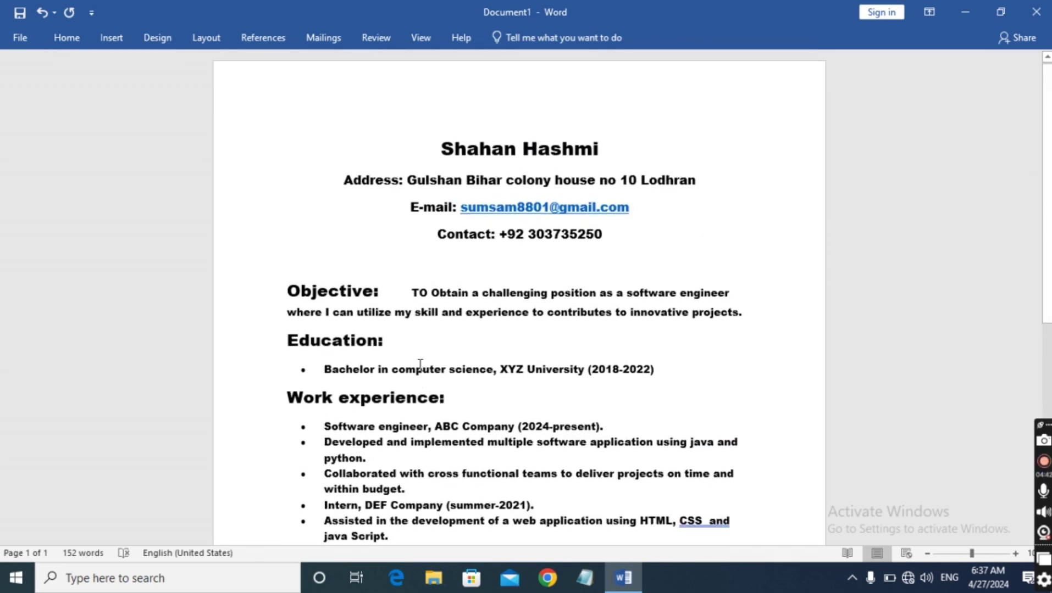
scroll(420, 365, down, 1)
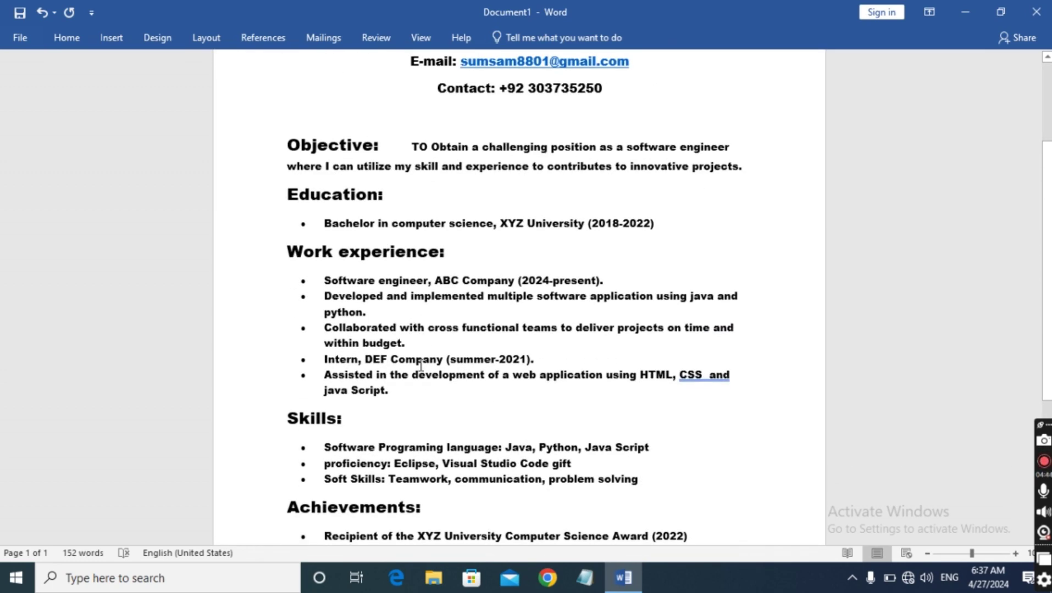
scroll(420, 365, down, 5)
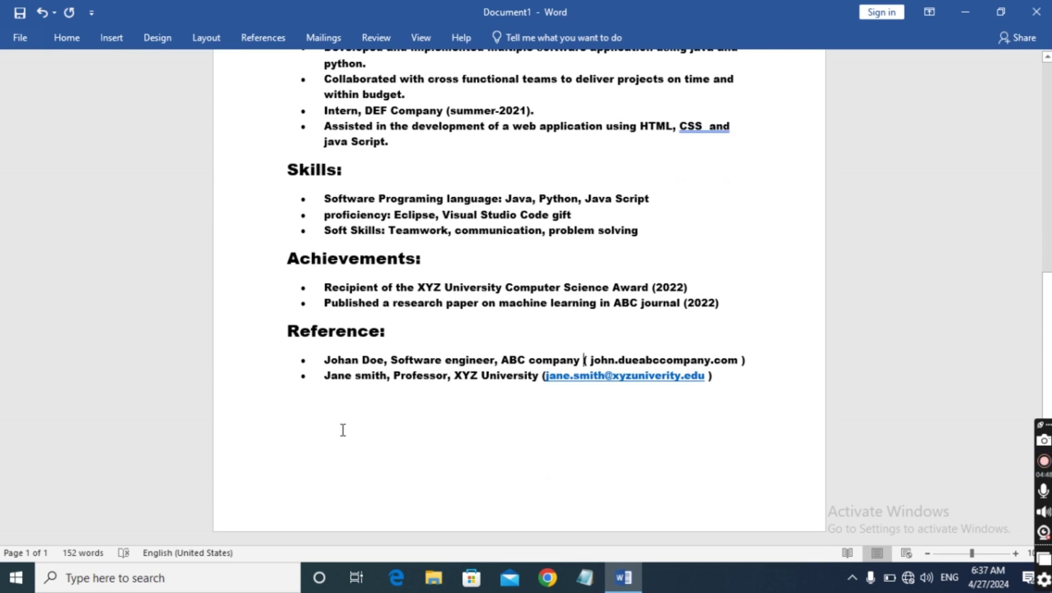
scroll(772, 368, up, 8)
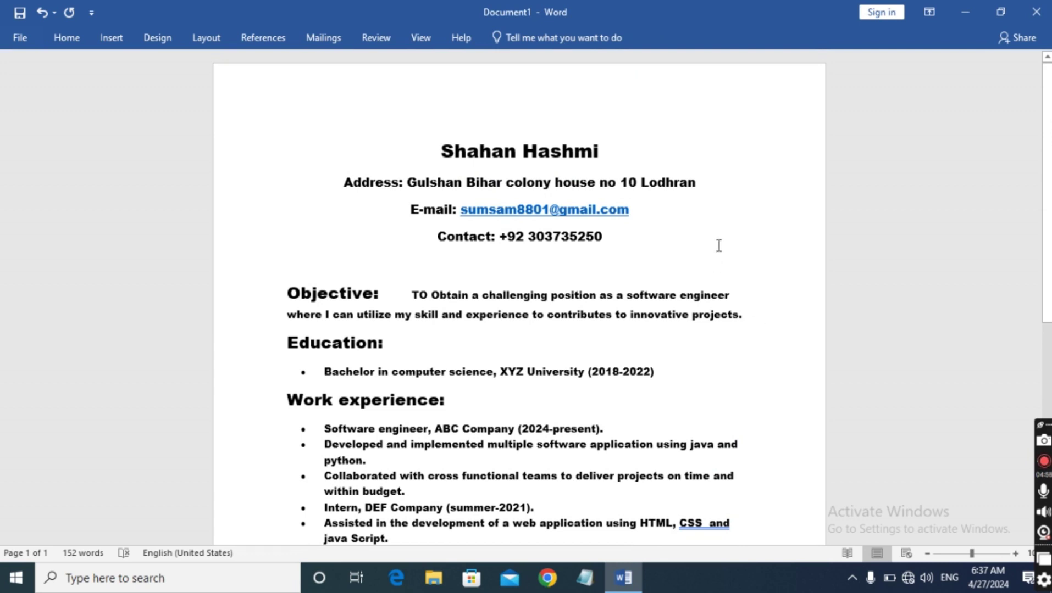
scroll(720, 247, down, 3)
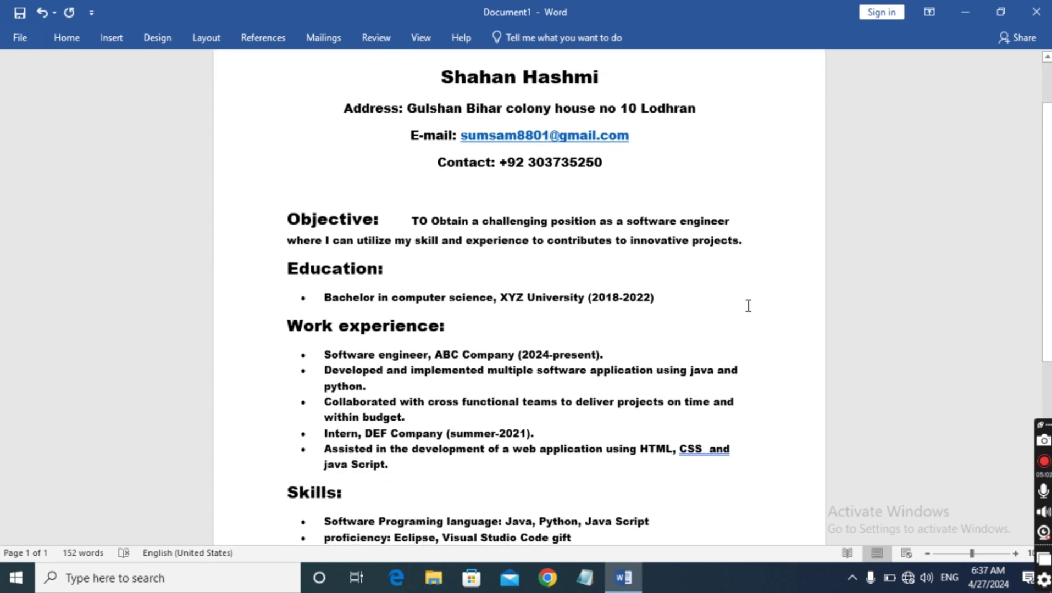
scroll(990, 462, up, 3)
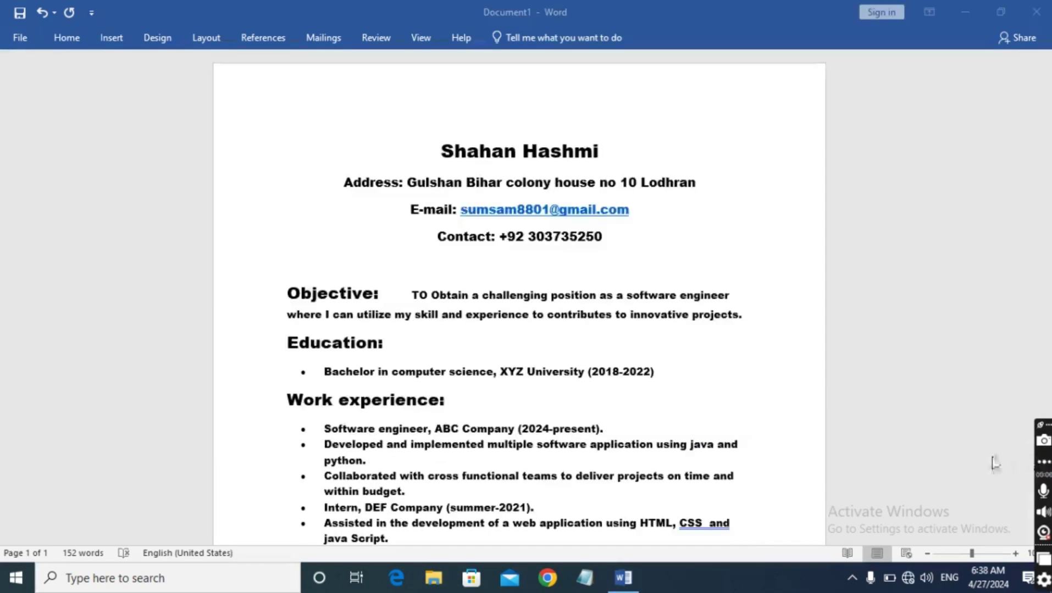
scroll(950, 404, down, 7)
scroll(949, 407, up, 7)
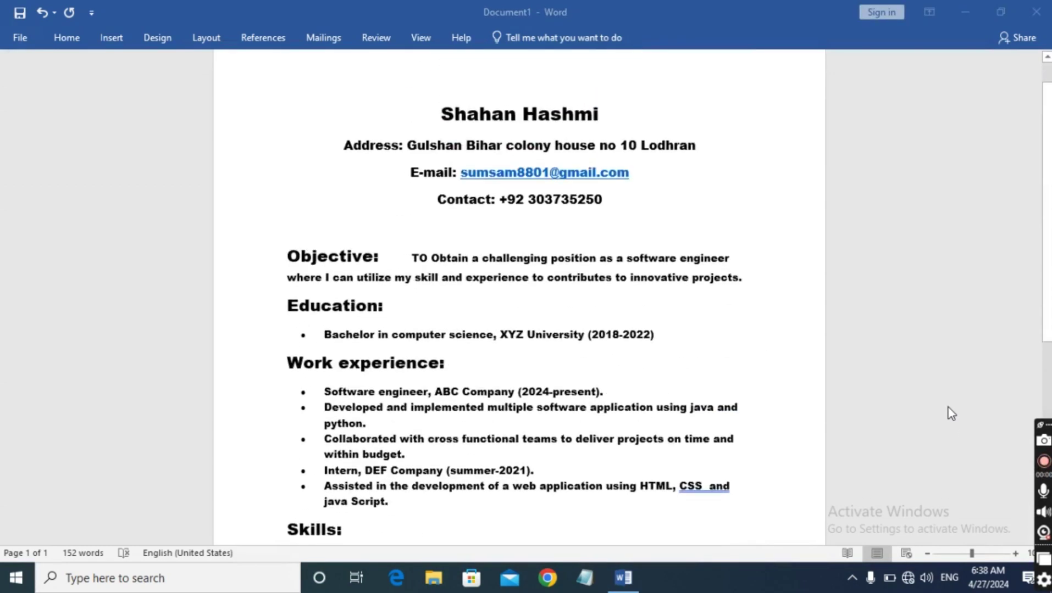
scroll(948, 408, down, 7)
scroll(949, 410, down, 5)
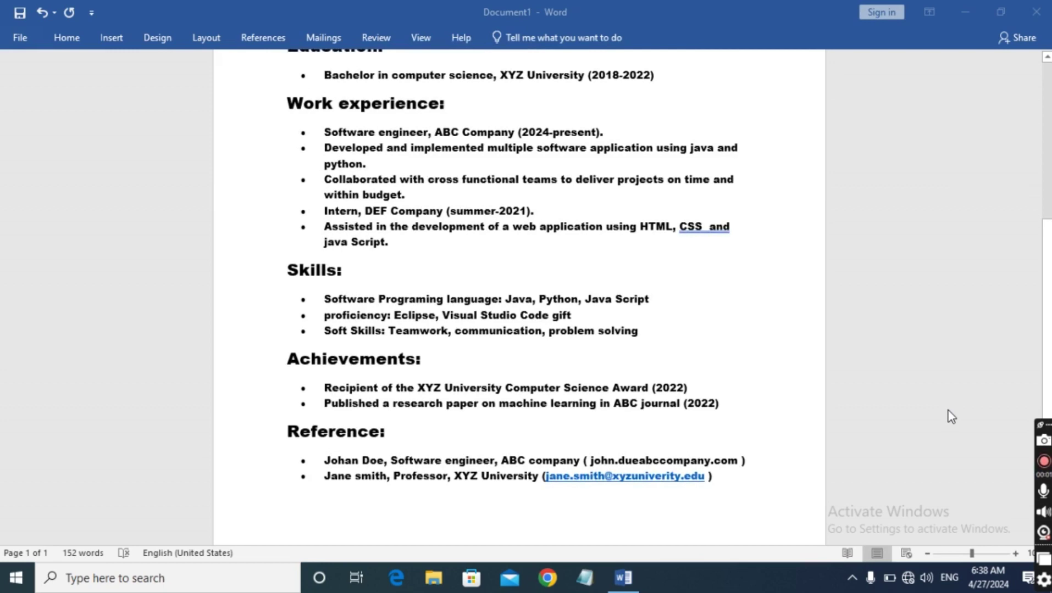
scroll(946, 410, up, 10)
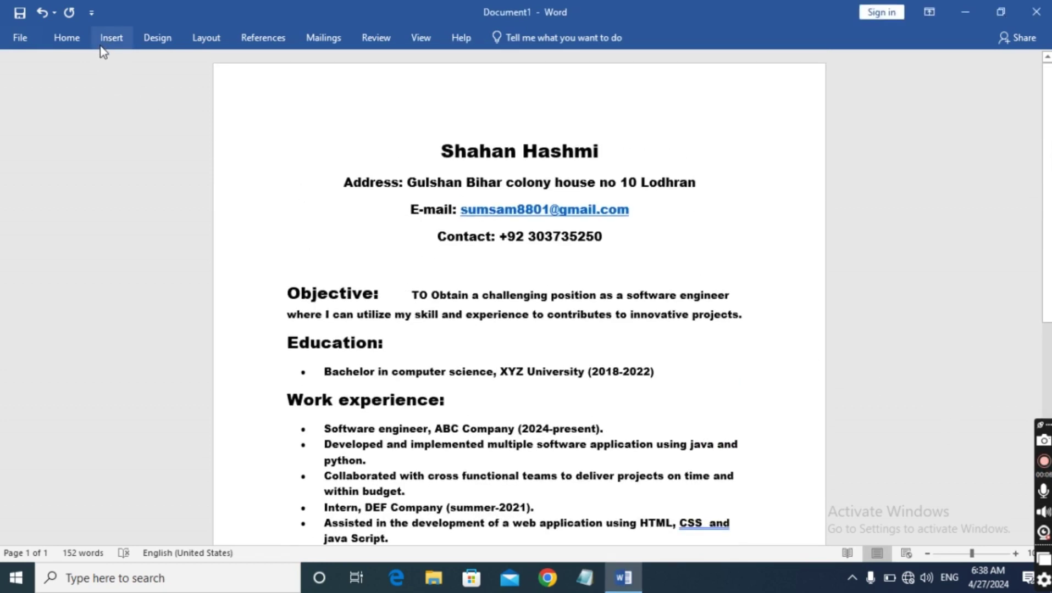
Pick the Right Triangle from the Basic Shapes section of the Insert tab's Shapes gallery
click(110, 40)
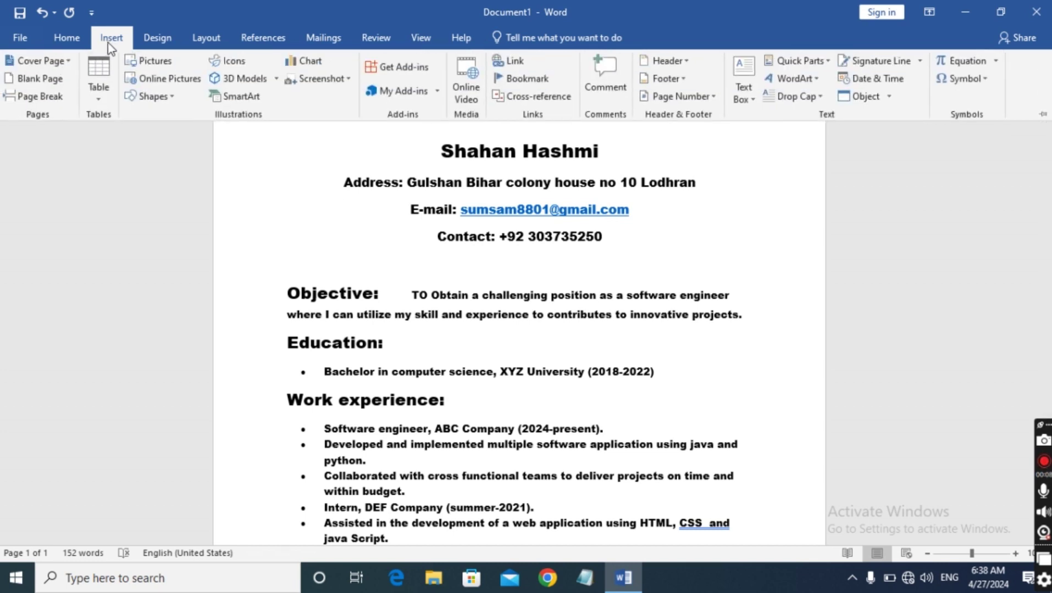
click(176, 95)
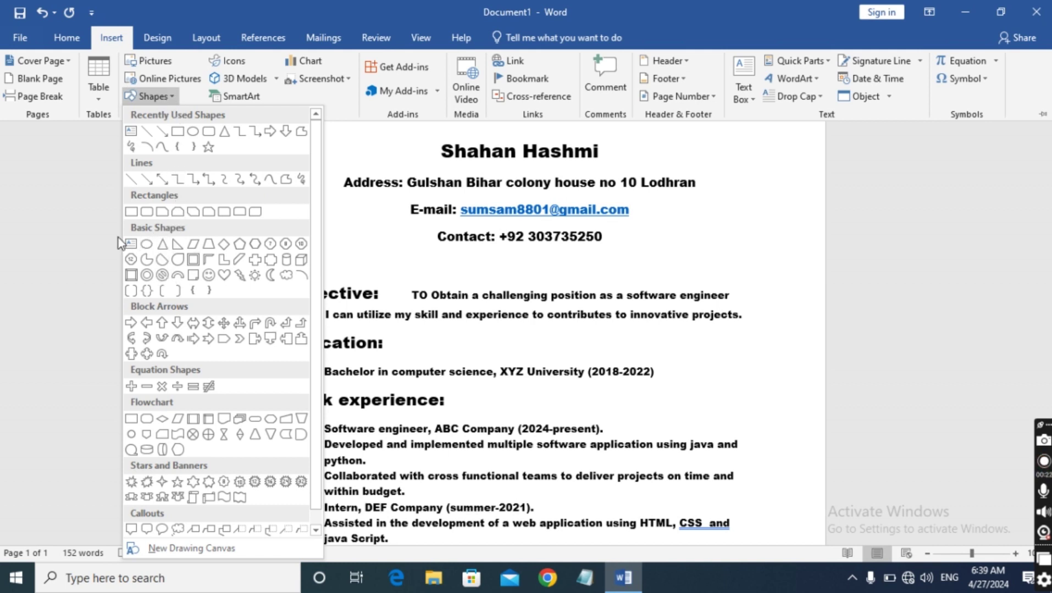
click(176, 244)
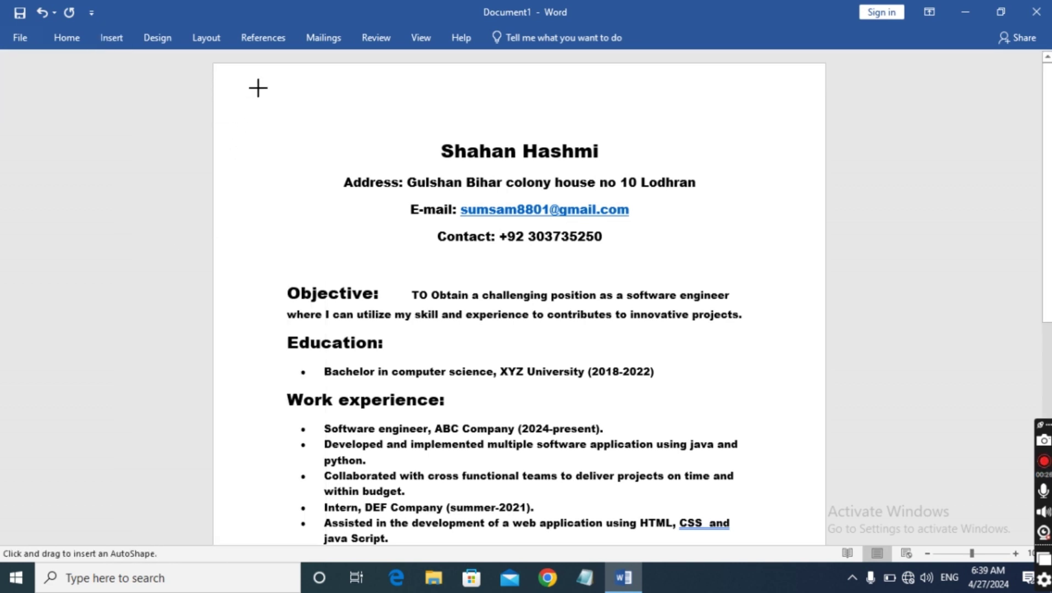
Draw a right triangle across the page top, rotate it, and move it up to the top edge
mouse_move(253, 87)
mouse_down()
mouse_move(425, 118)
mouse_move(707, 131)
mouse_move(813, 168)
mouse_move(825, 158)
mouse_up()
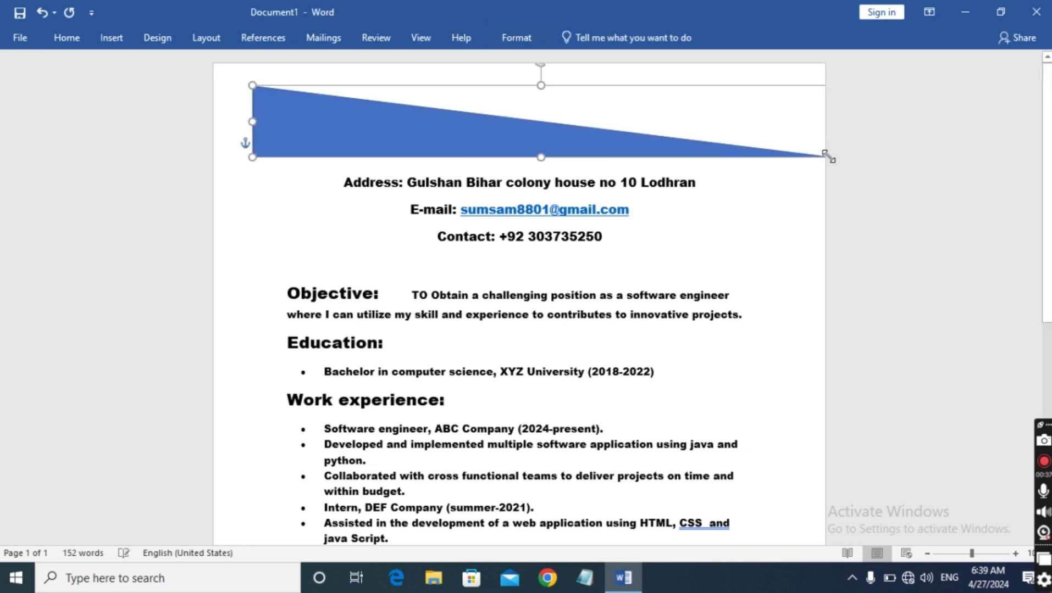
drag(364, 126, 357, 148)
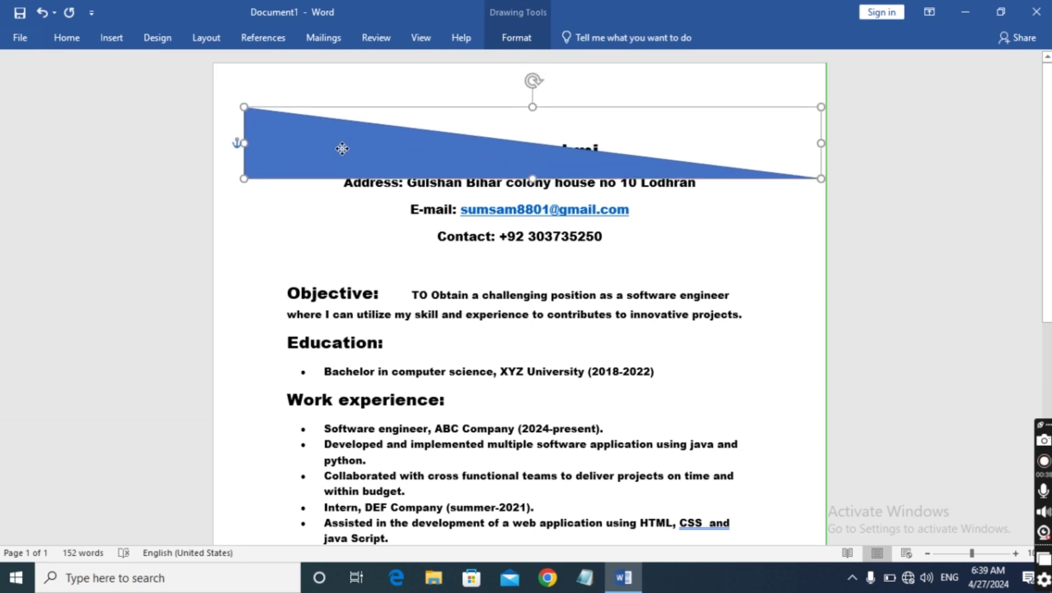
drag(532, 83, 572, 589)
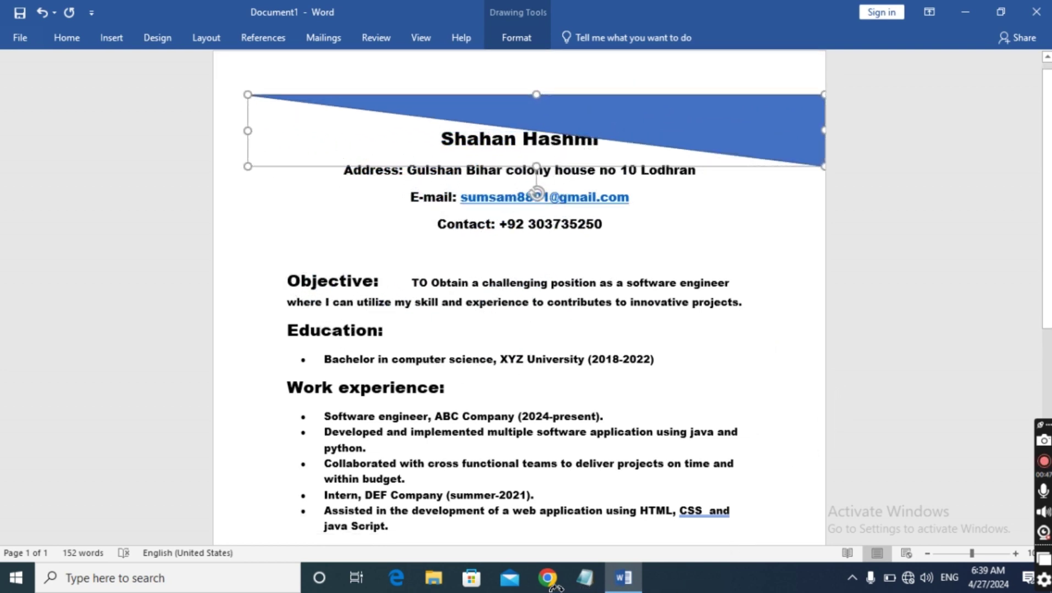
click(889, 249)
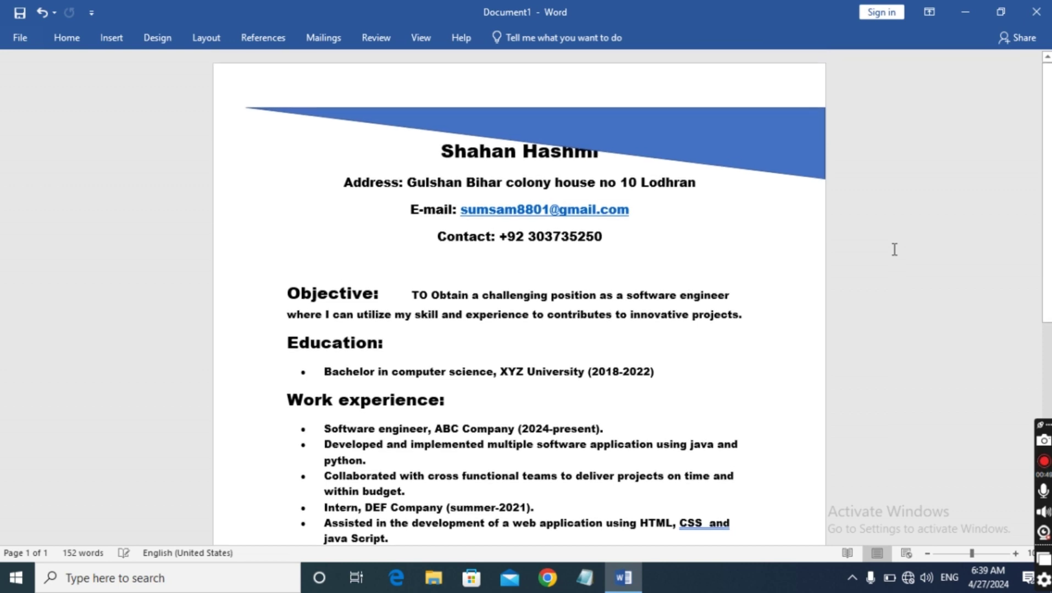
drag(704, 147, 704, 105)
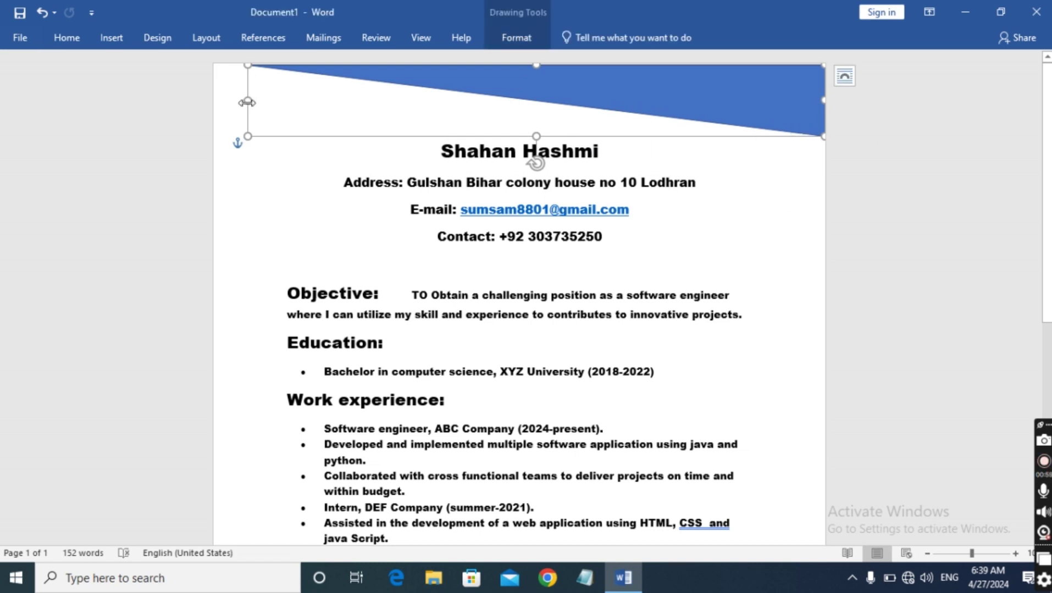
Stretch the blue top banner out to the page's left edge and up to its top edge
drag(247, 102, 198, 99)
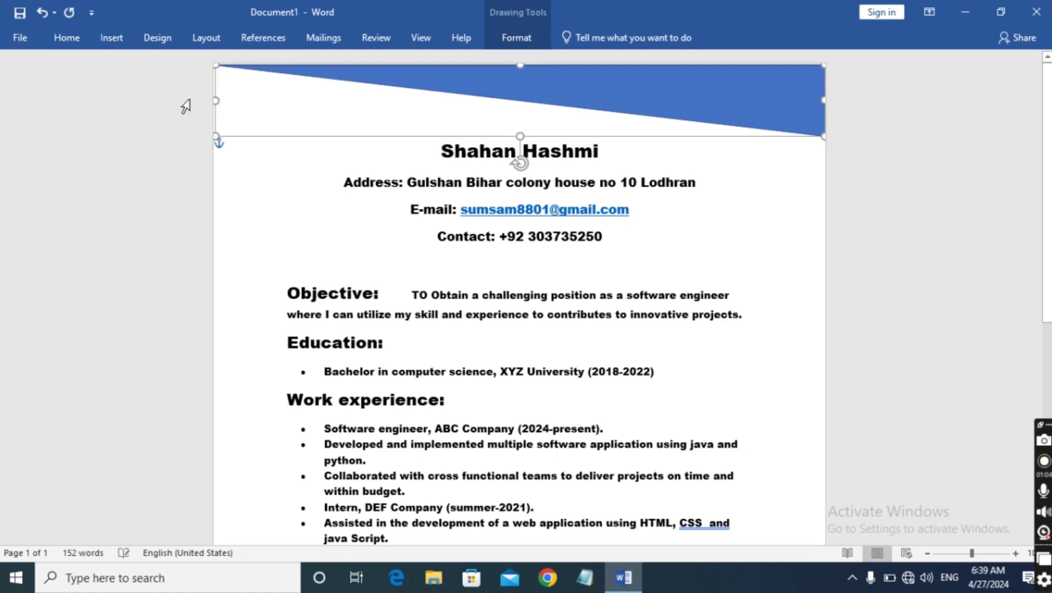
click(183, 108)
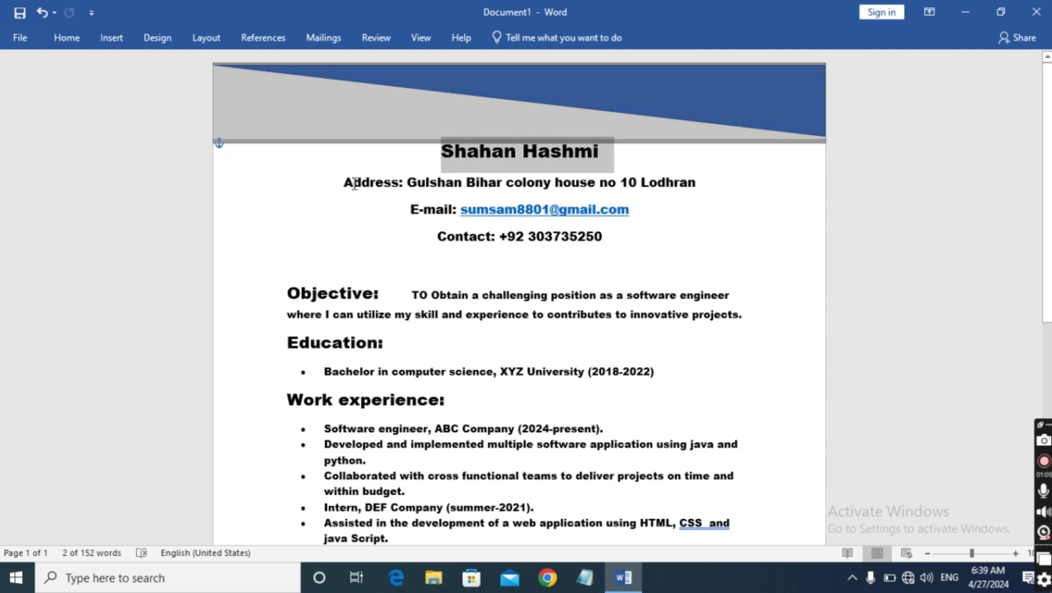
click(781, 161)
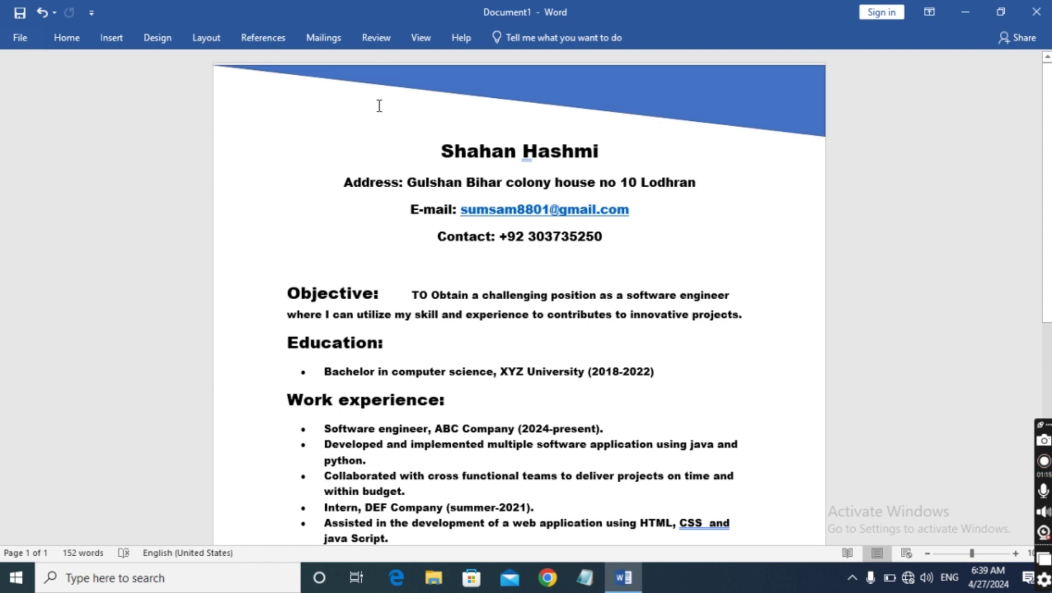
click(359, 81)
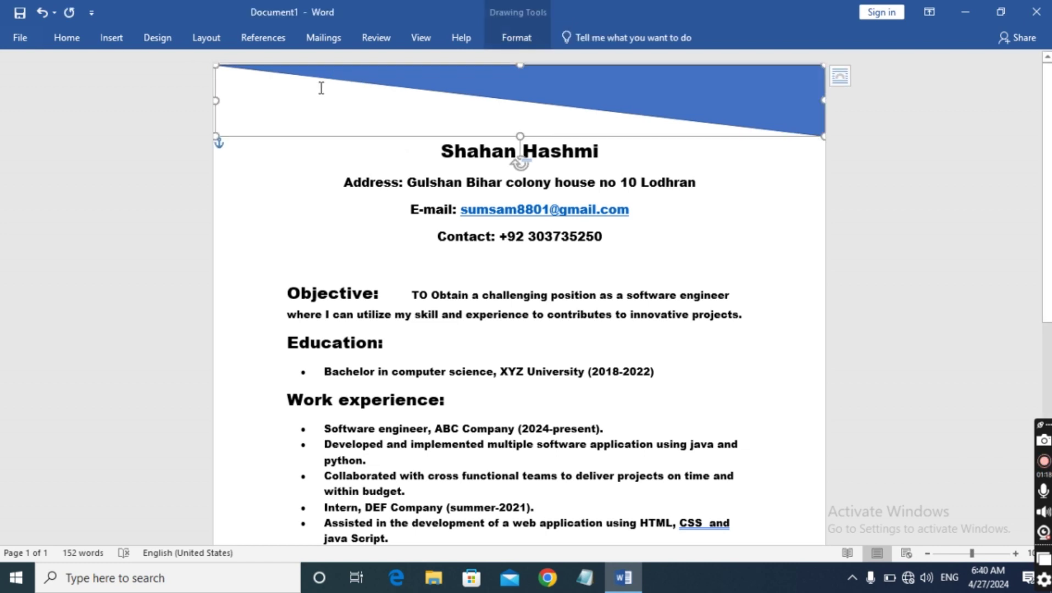
drag(519, 65, 519, 63)
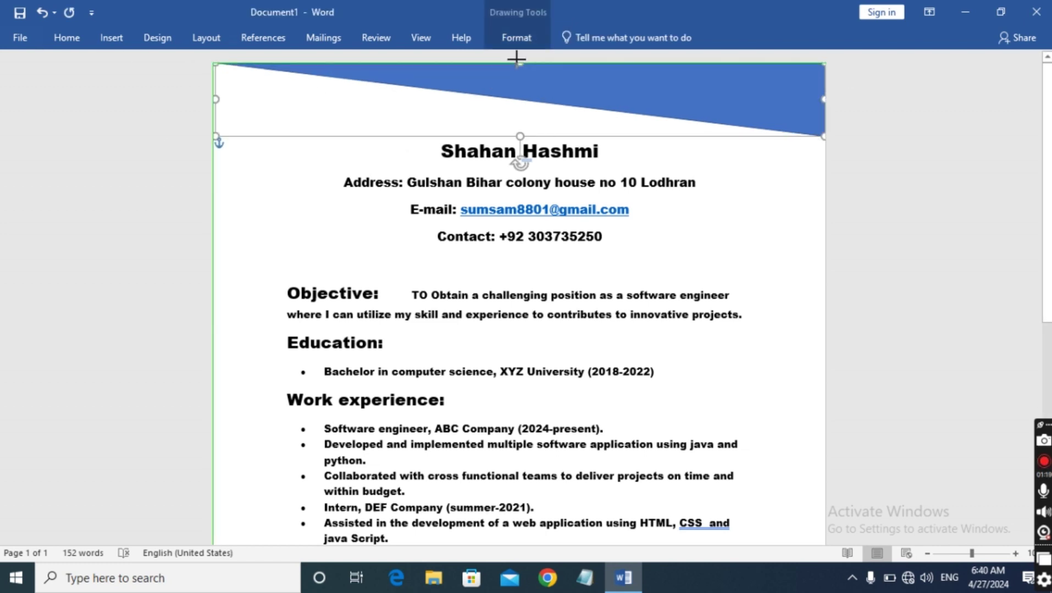
drag(214, 95, 194, 94)
Select the blue triangle banner at the top of the page
click(140, 108)
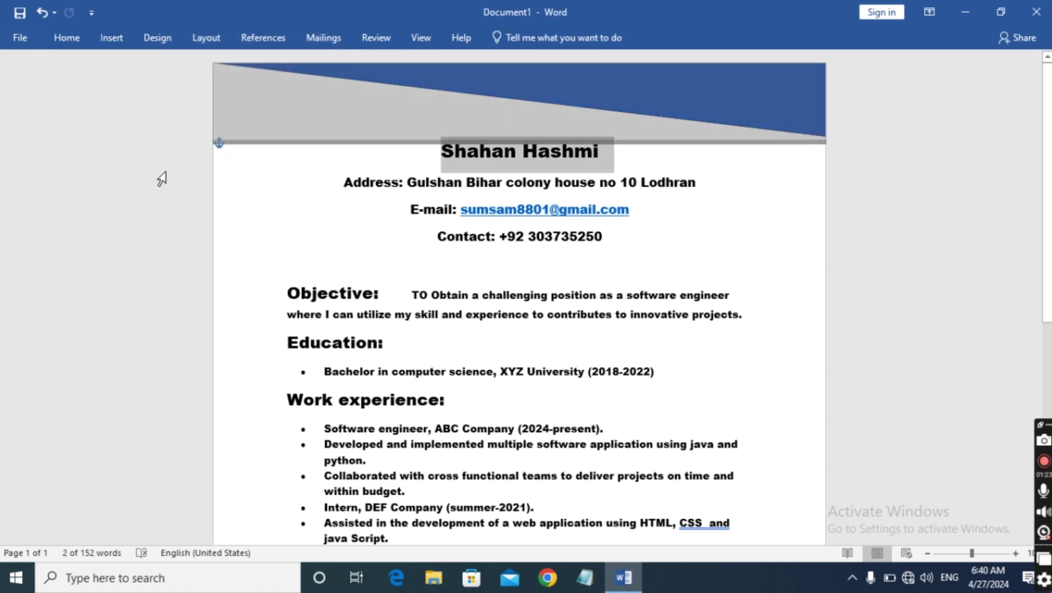
click(884, 155)
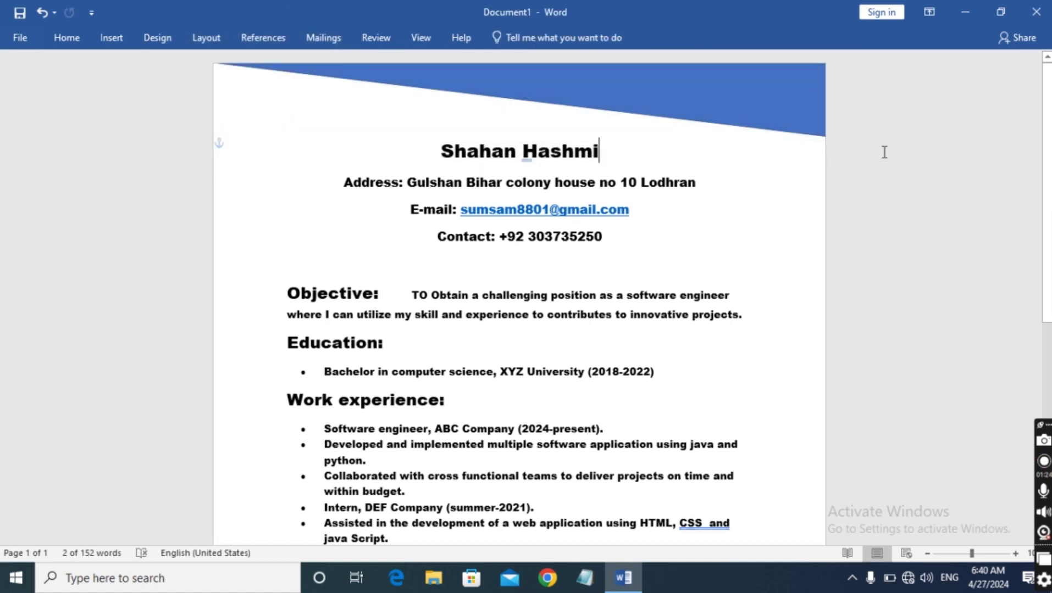
click(110, 36)
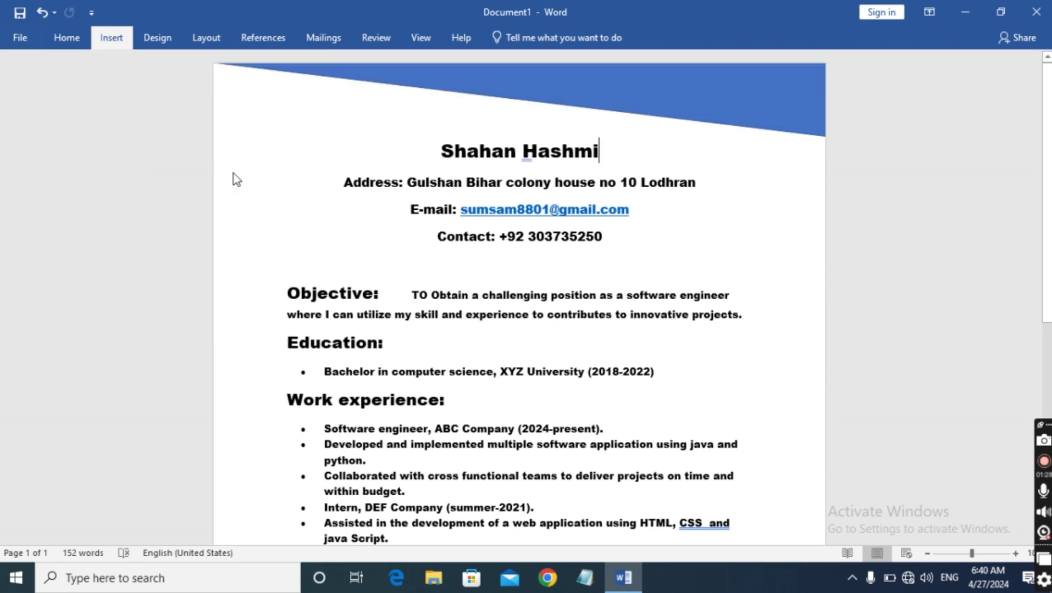
click(706, 100)
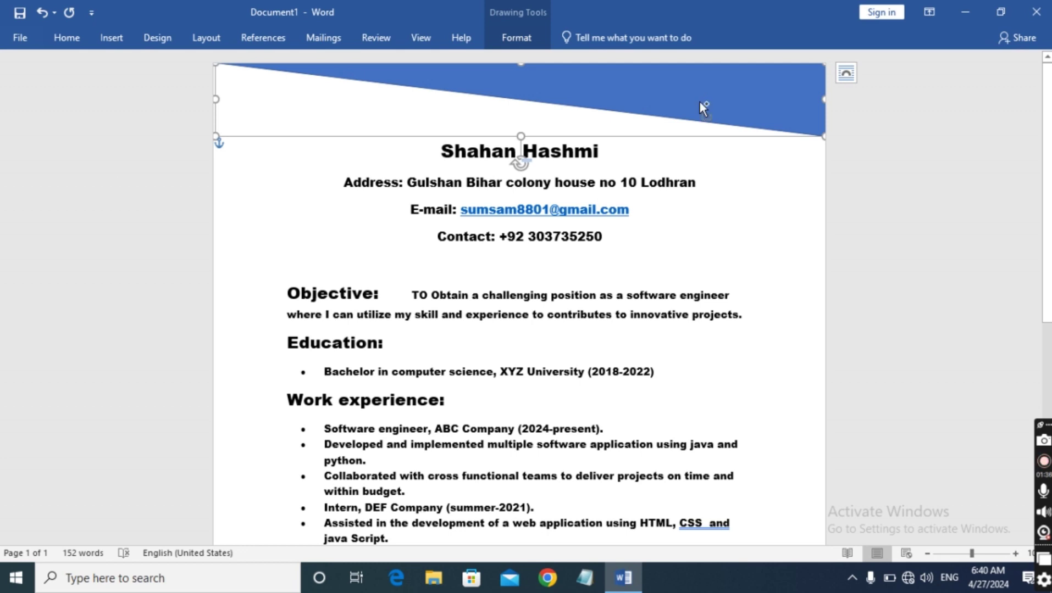
Paste a copy of the banner, flip it 180°, and fit it into the header's empty corner
click(293, 152)
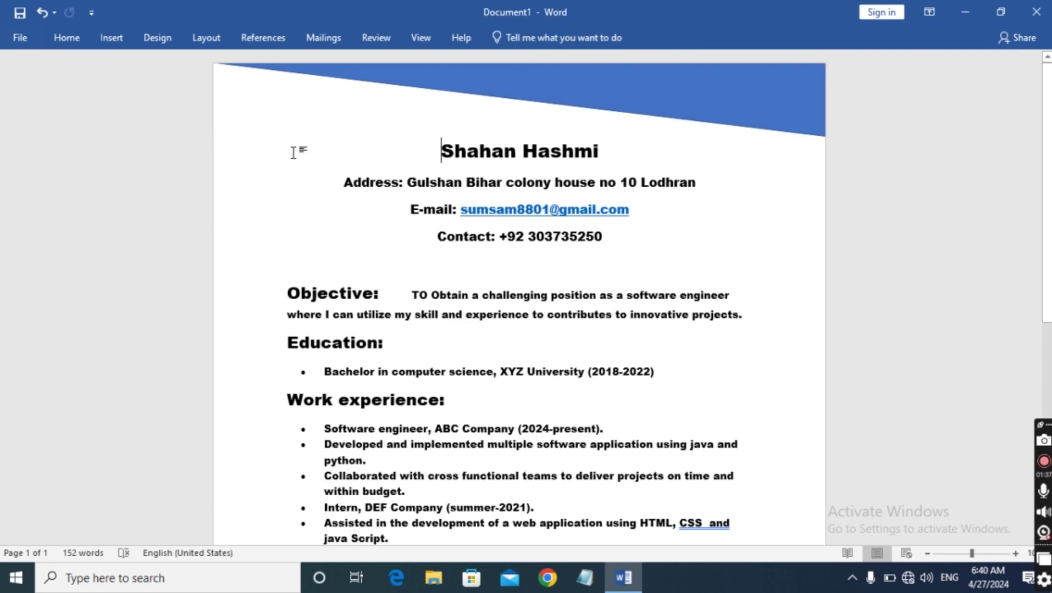
key(ctrl+v)
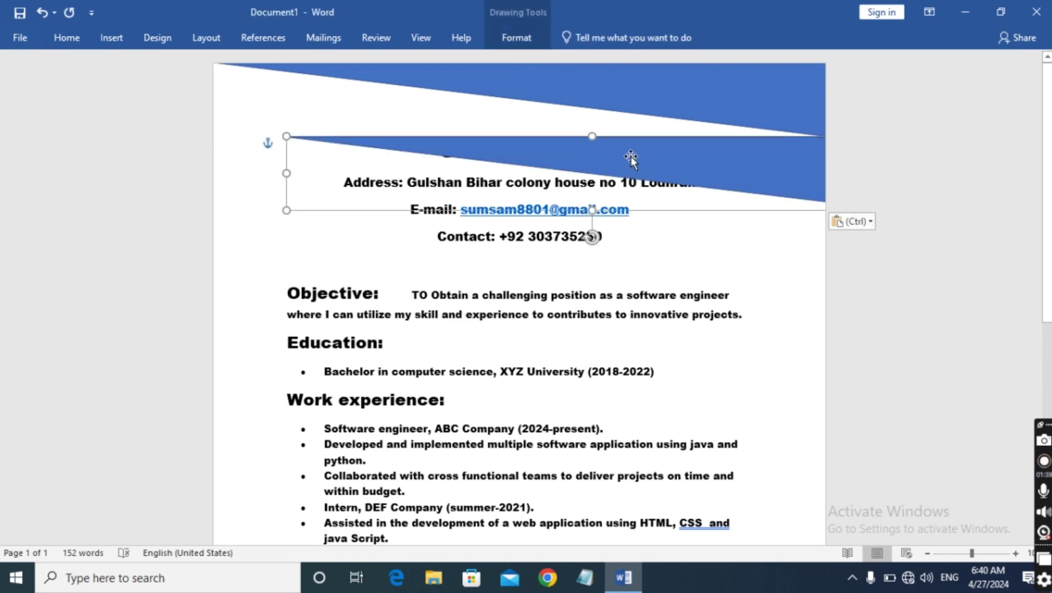
drag(698, 177, 622, 177)
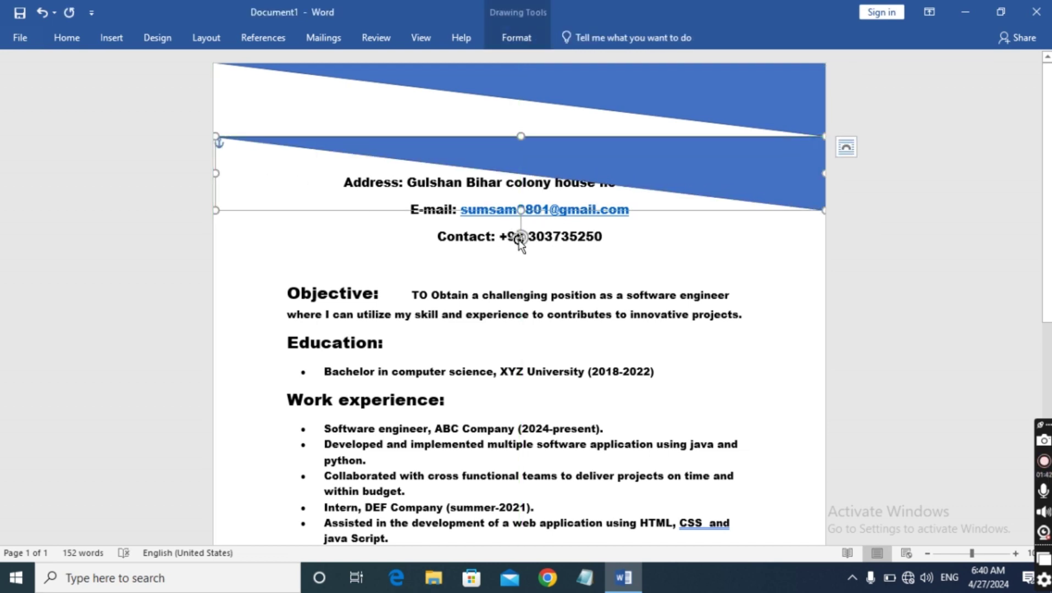
drag(520, 242, 519, 93)
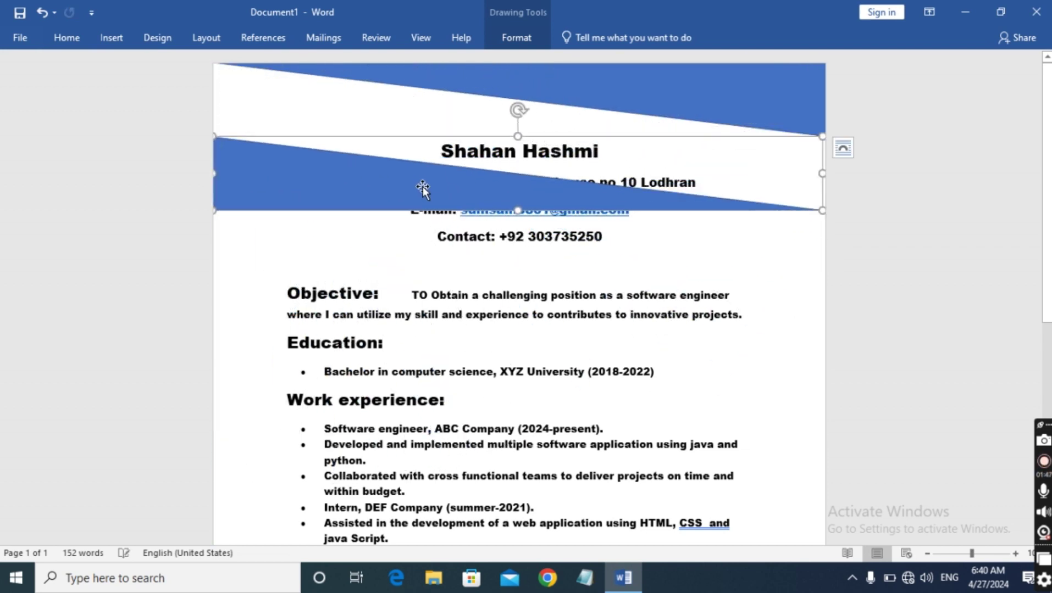
drag(423, 188, 430, 117)
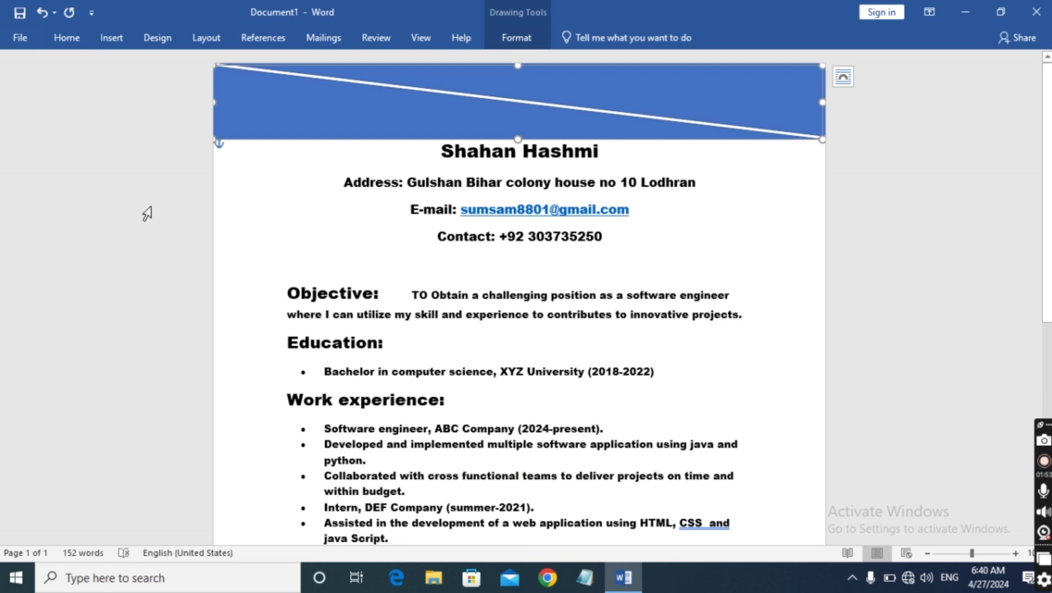
click(147, 213)
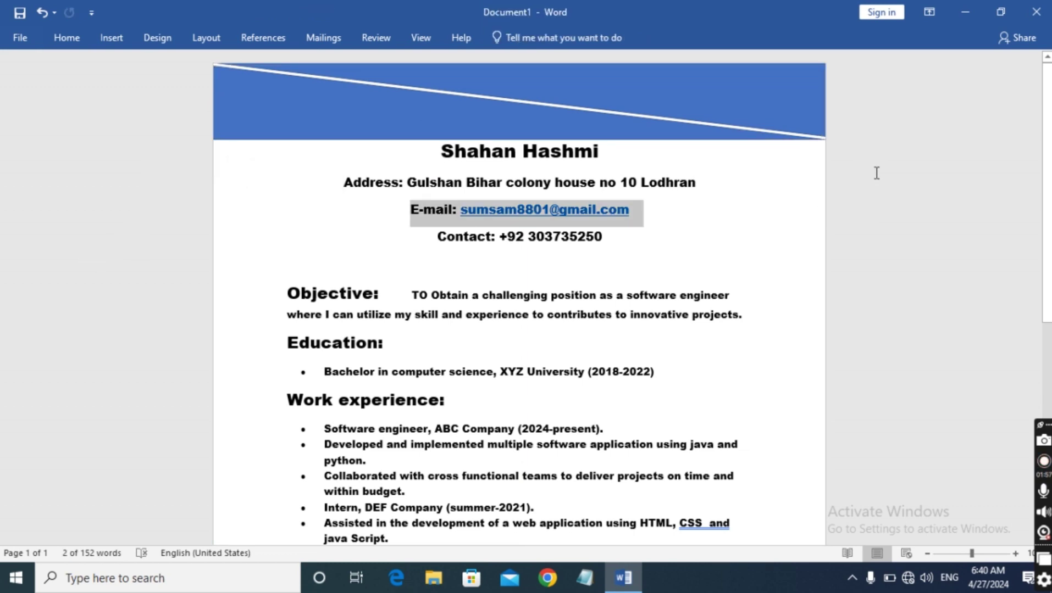
click(372, 113)
Fill the lower-left header triangle with Light Gray, Background 2, Darker 50%
right_click(372, 113)
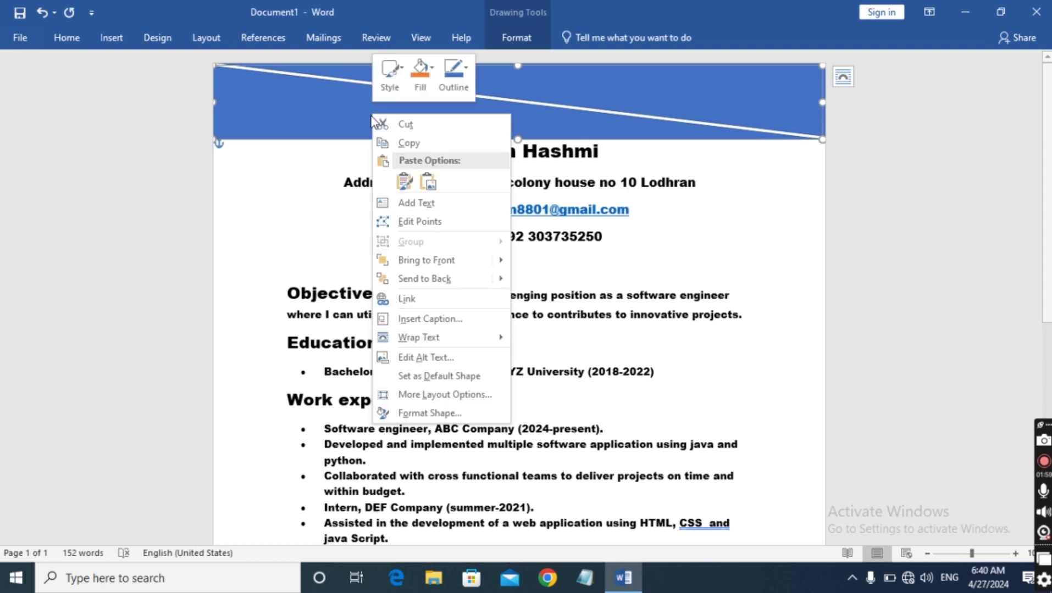
click(431, 69)
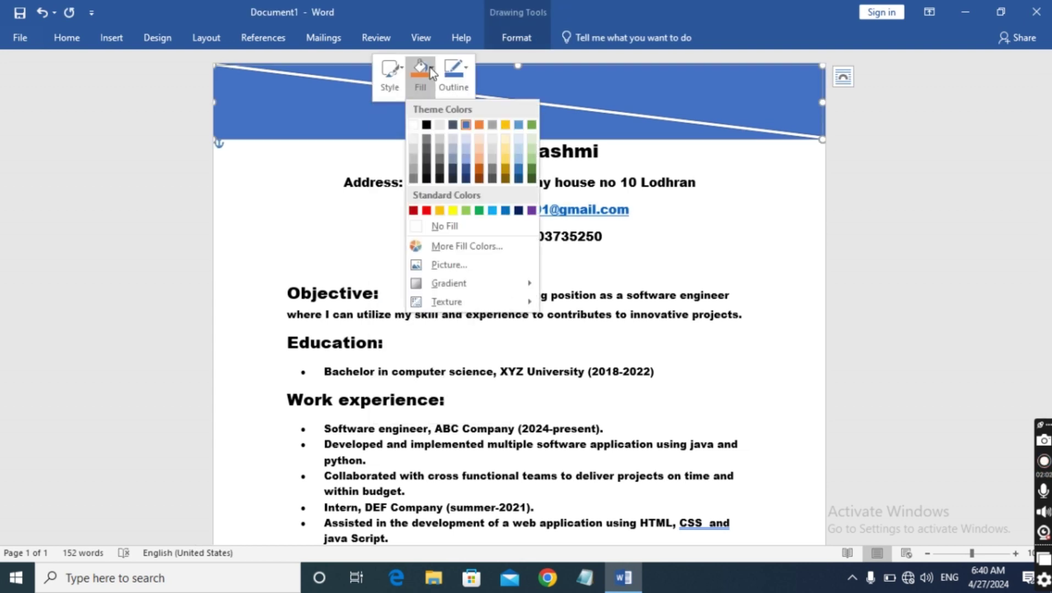
click(440, 160)
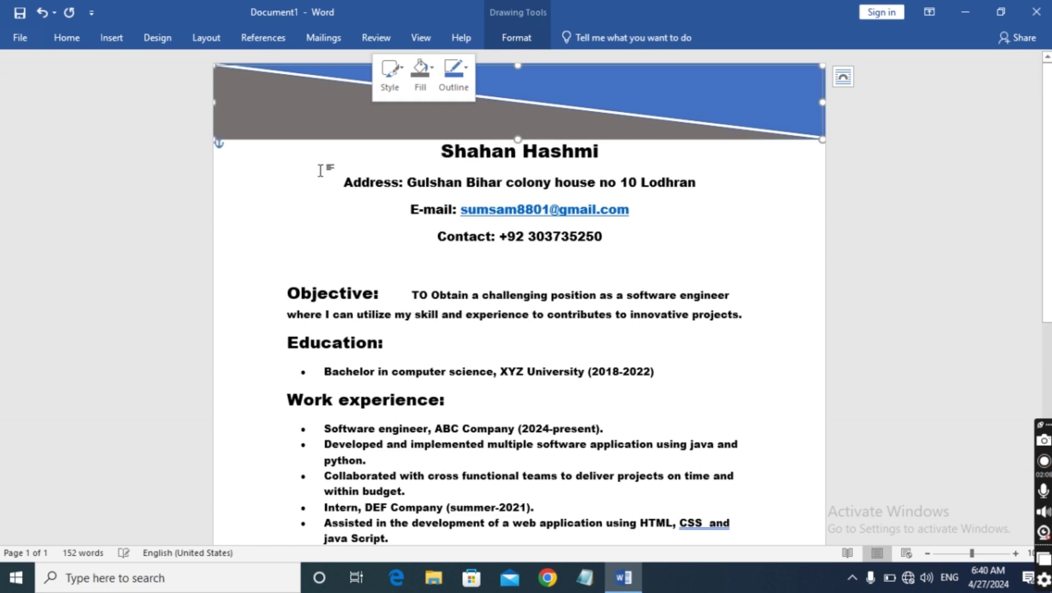
click(154, 178)
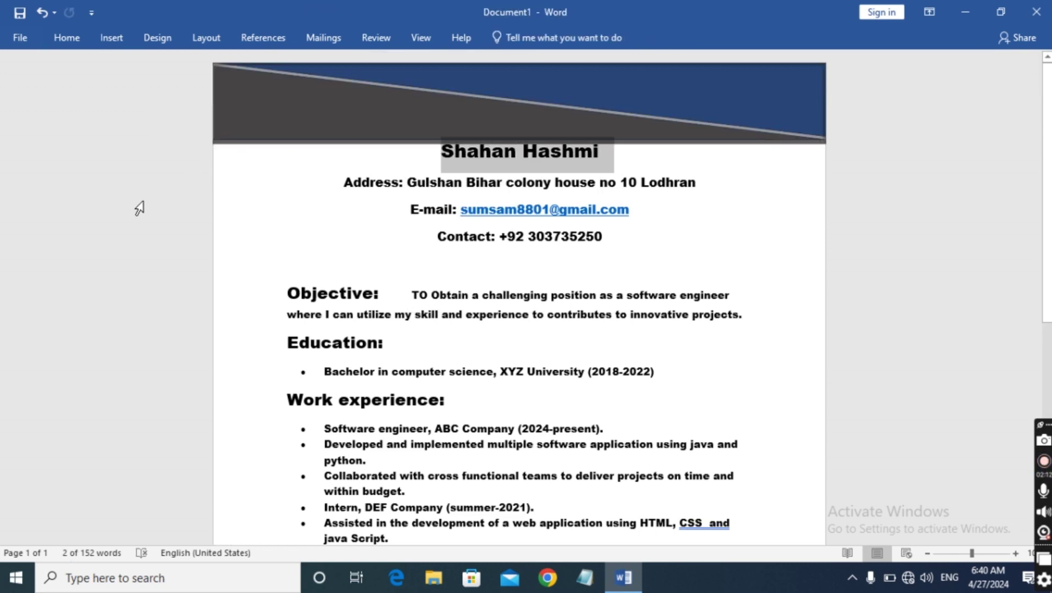
click(154, 210)
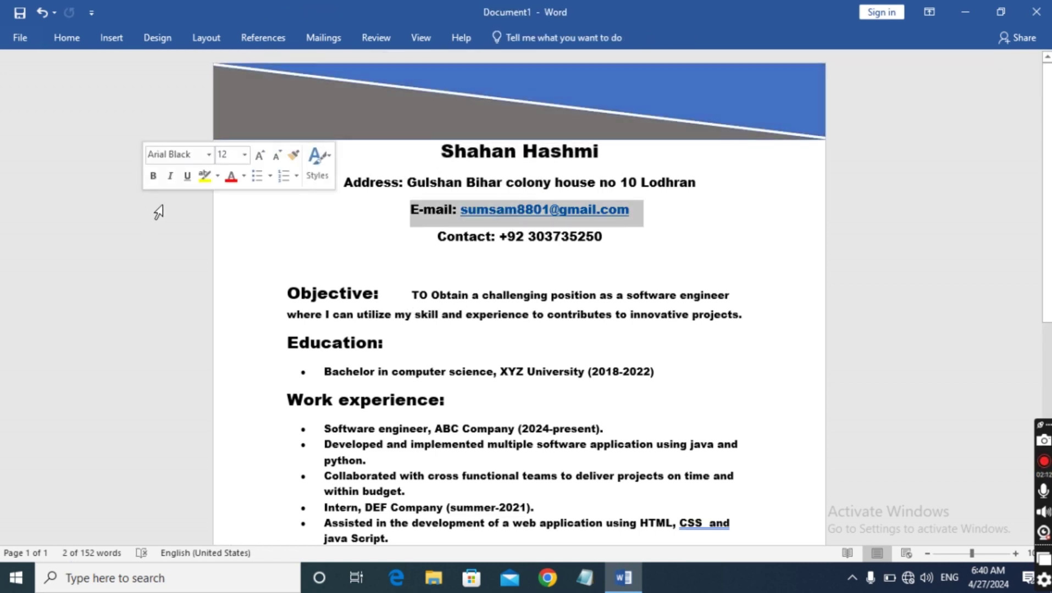
click(942, 160)
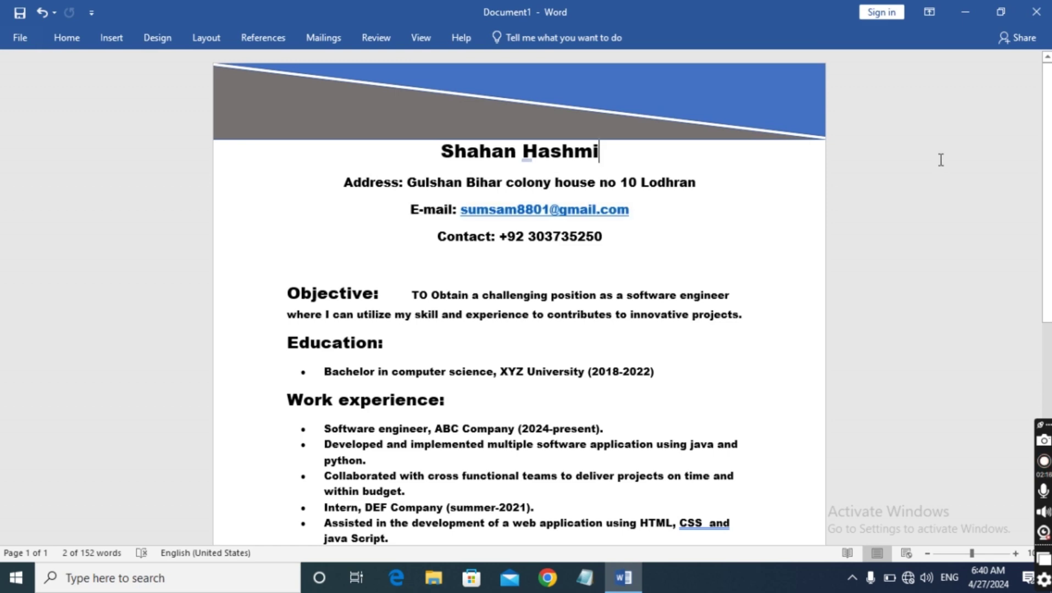
Scroll down to the Reference list at the bottom of the CV page
scroll(934, 148, down, 2)
scroll(932, 144, up, 2)
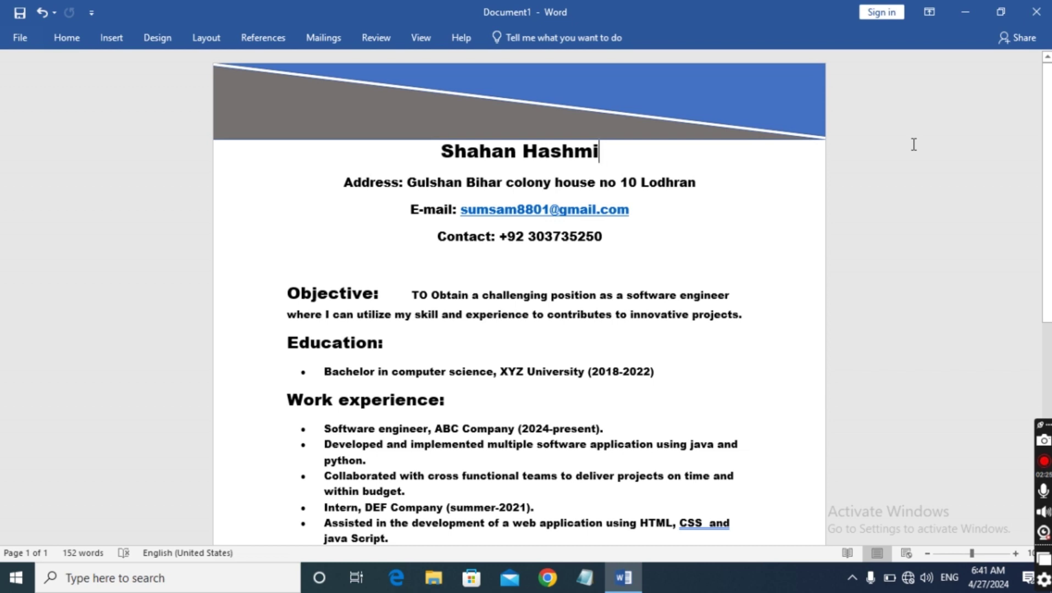
scroll(913, 144, down, 3)
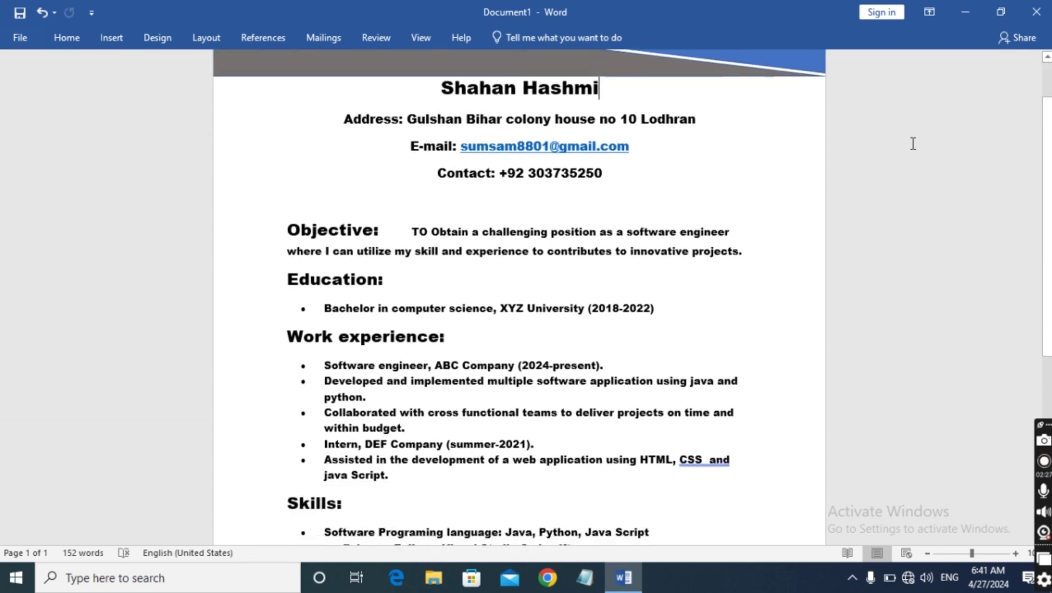
scroll(913, 144, up, 3)
scroll(913, 143, down, 5)
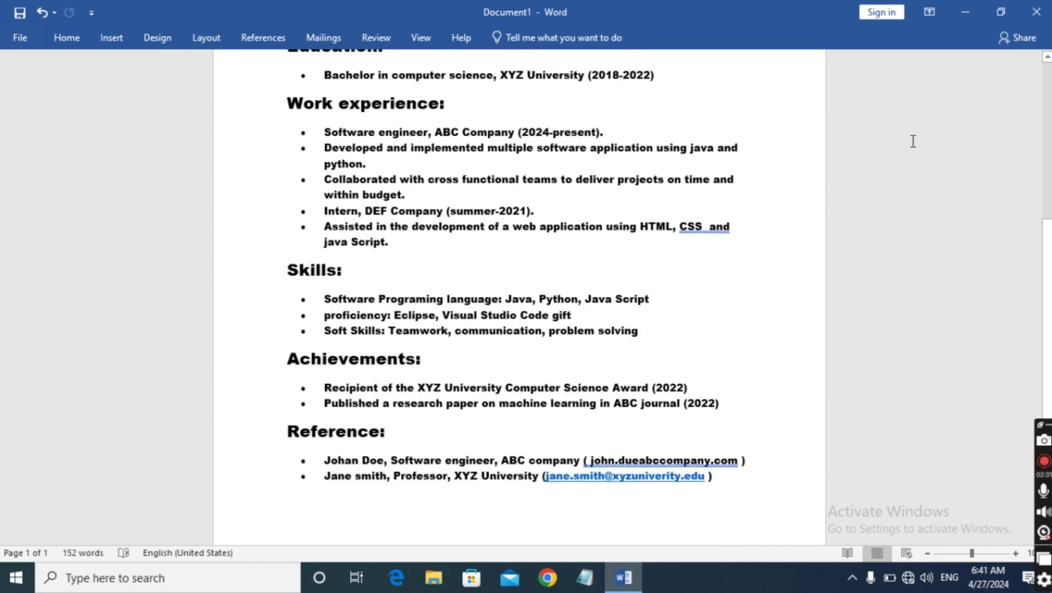
scroll(920, 132, up, 5)
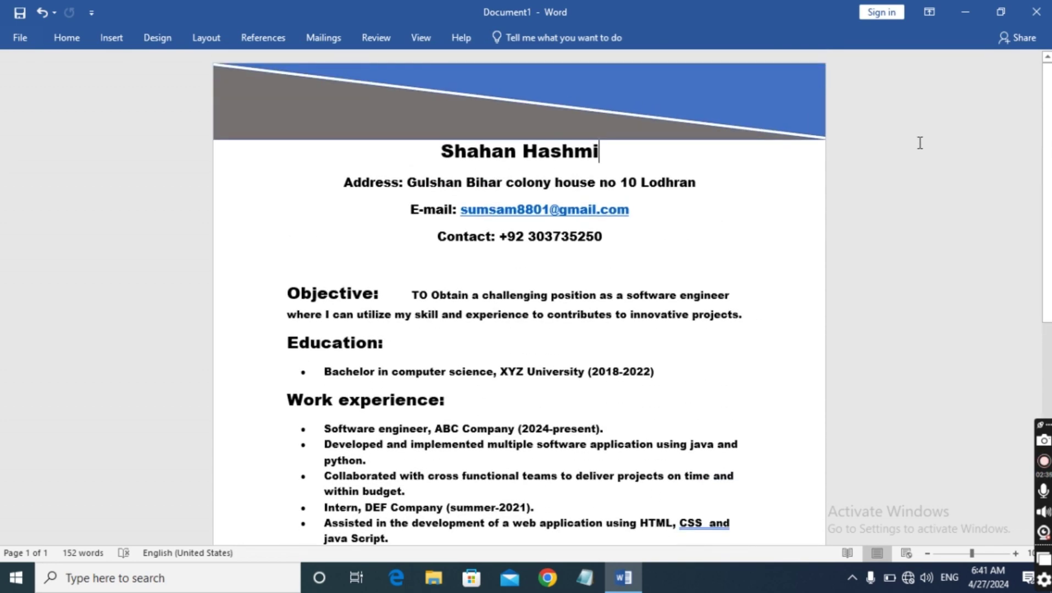
scroll(920, 143, down, 1)
scroll(919, 143, up, 1)
scroll(919, 143, down, 7)
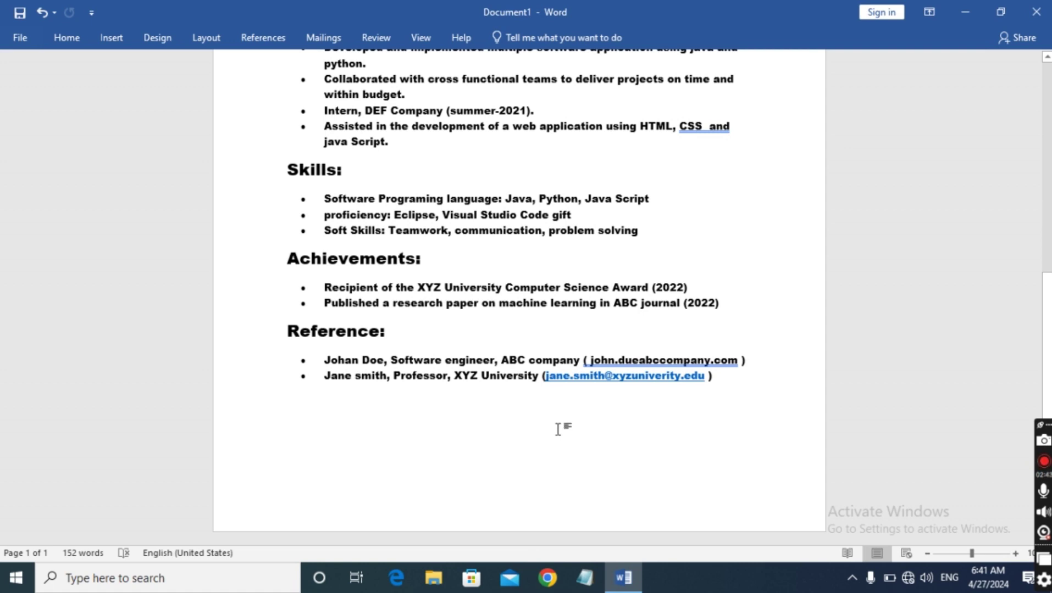
Paste a triangle, rotate it, and stretch it along the page's bottom-left, right and bottom edges
key(ctrl+v)
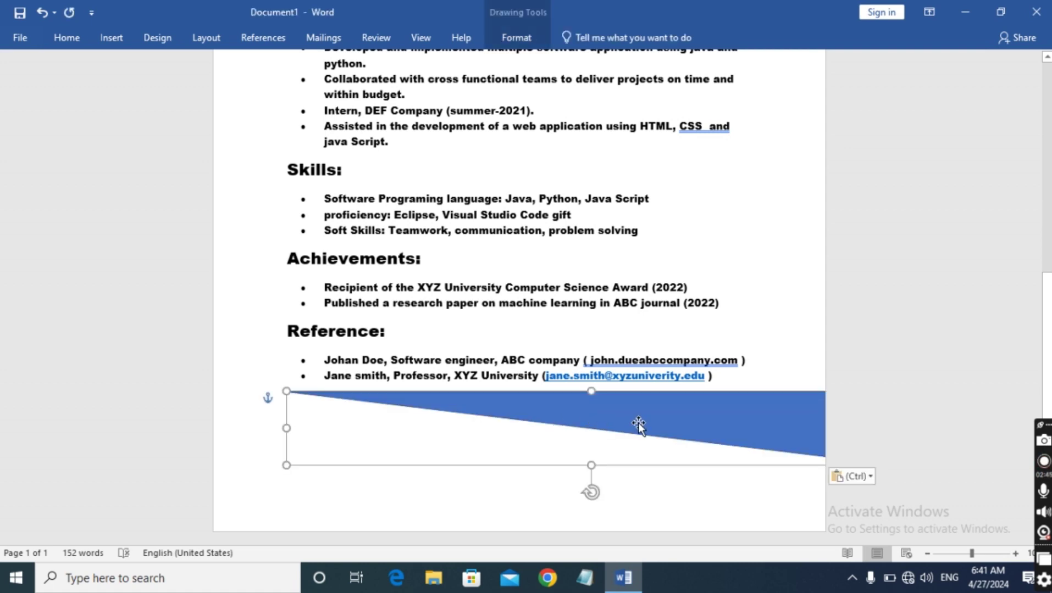
drag(594, 499, 596, 313)
drag(469, 438, 391, 488)
drag(404, 499, 382, 504)
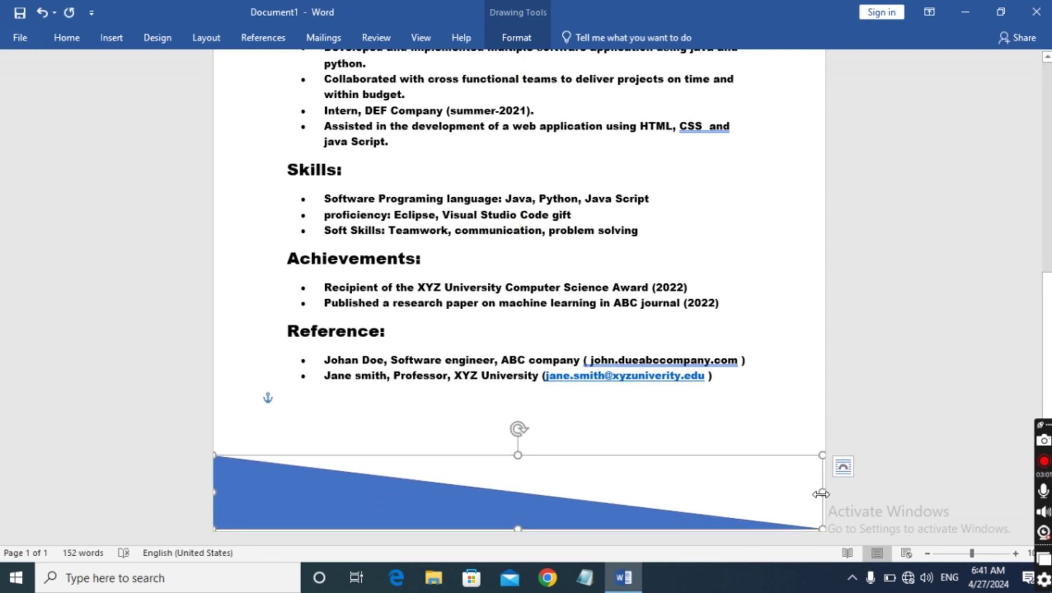
drag(821, 493, 827, 494)
drag(520, 529, 518, 531)
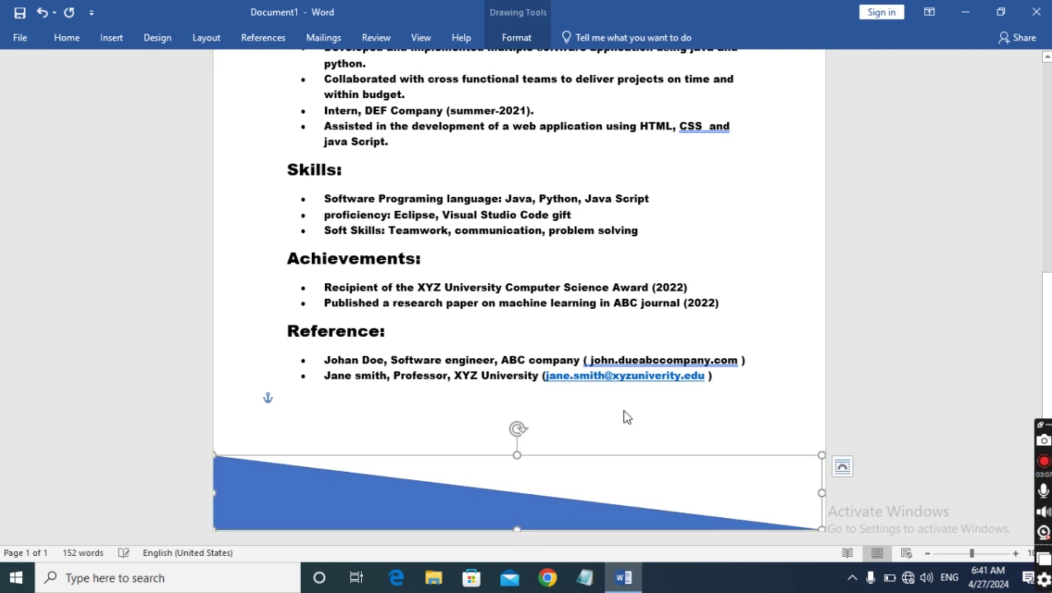
click(624, 415)
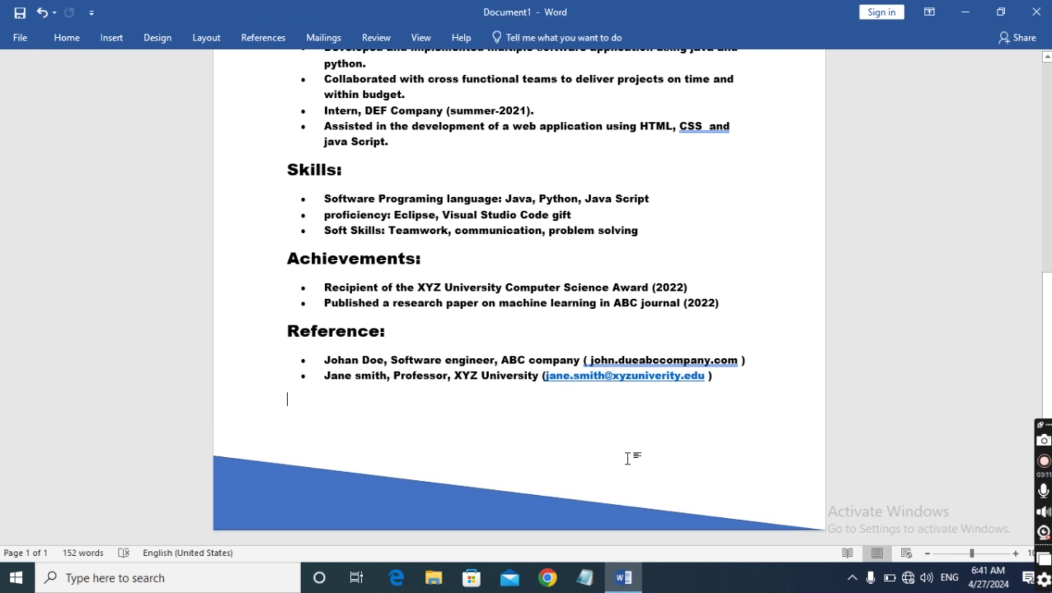
scroll(626, 462, up, 10)
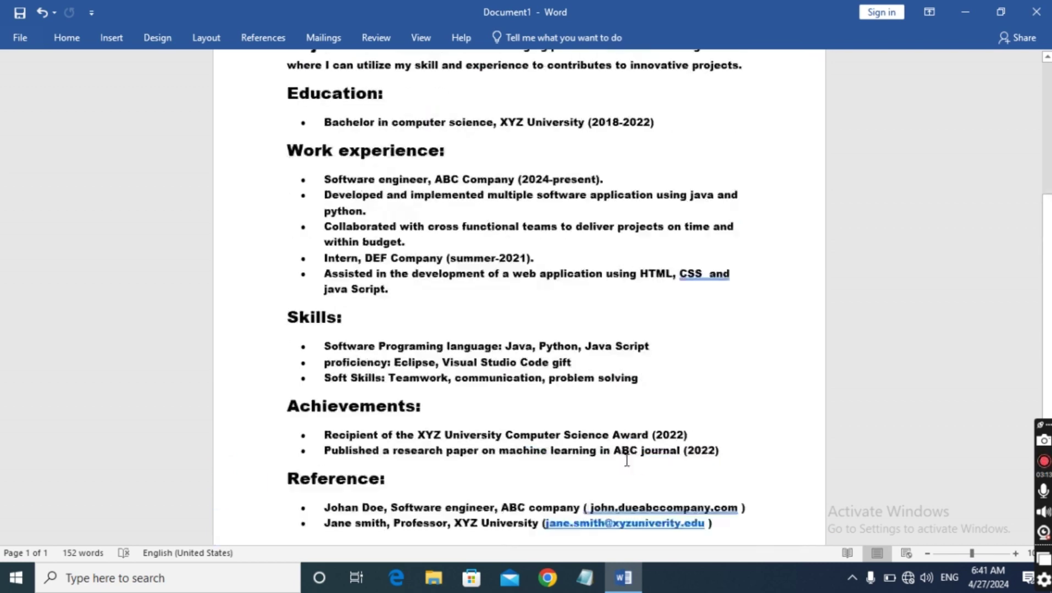
scroll(626, 470, down, 5)
scroll(624, 481, down, 4)
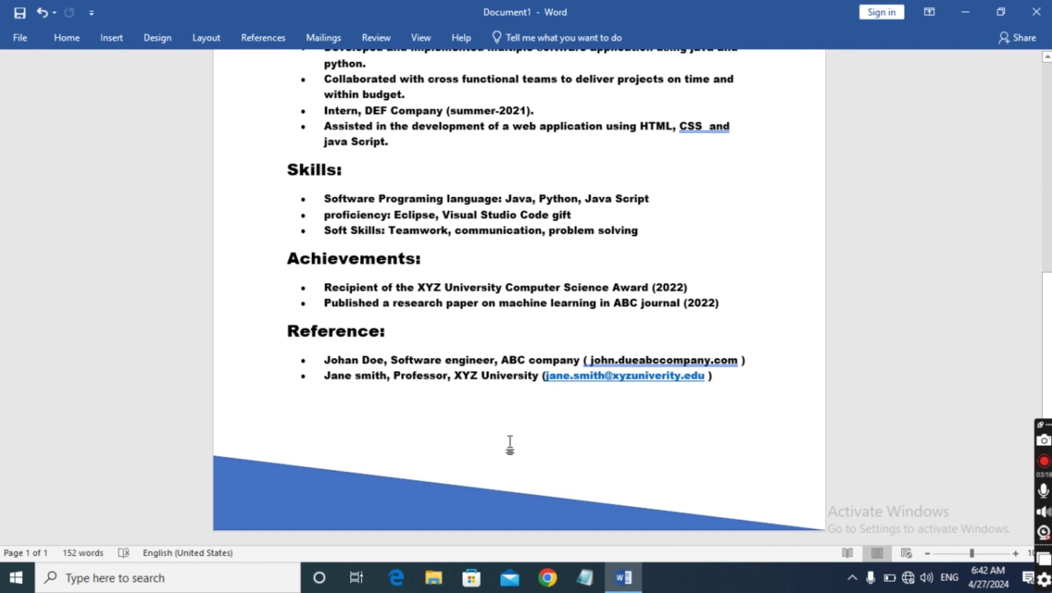
Paste a second triangle, rotate it, and fit it into the footer's empty half
key(ctrl+v)
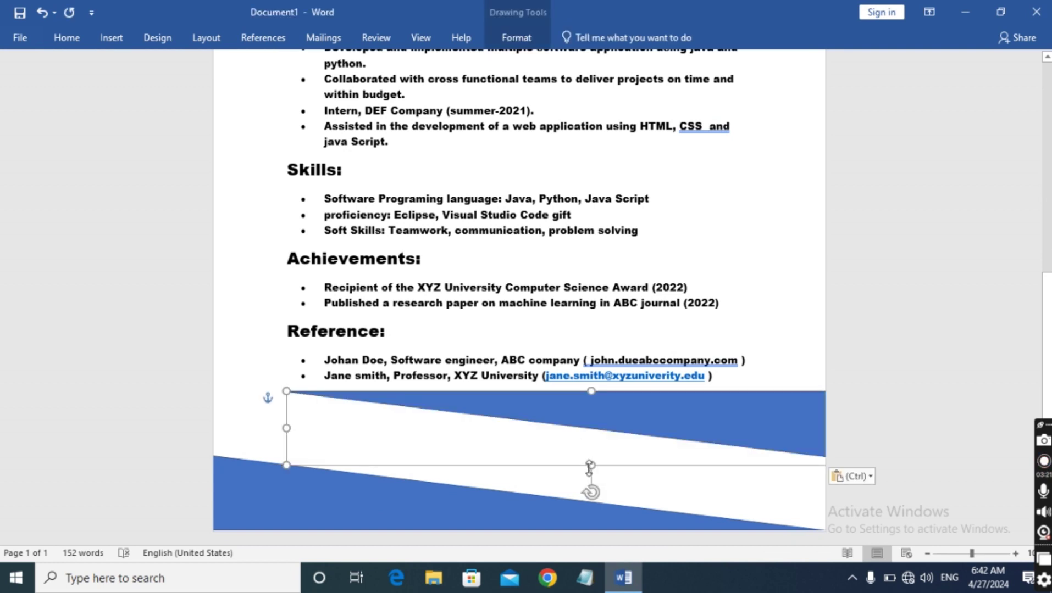
mouse_move(589, 497)
mouse_down()
mouse_move(573, 493)
mouse_move(603, 498)
mouse_move(589, 493)
mouse_up()
drag(683, 421, 610, 475)
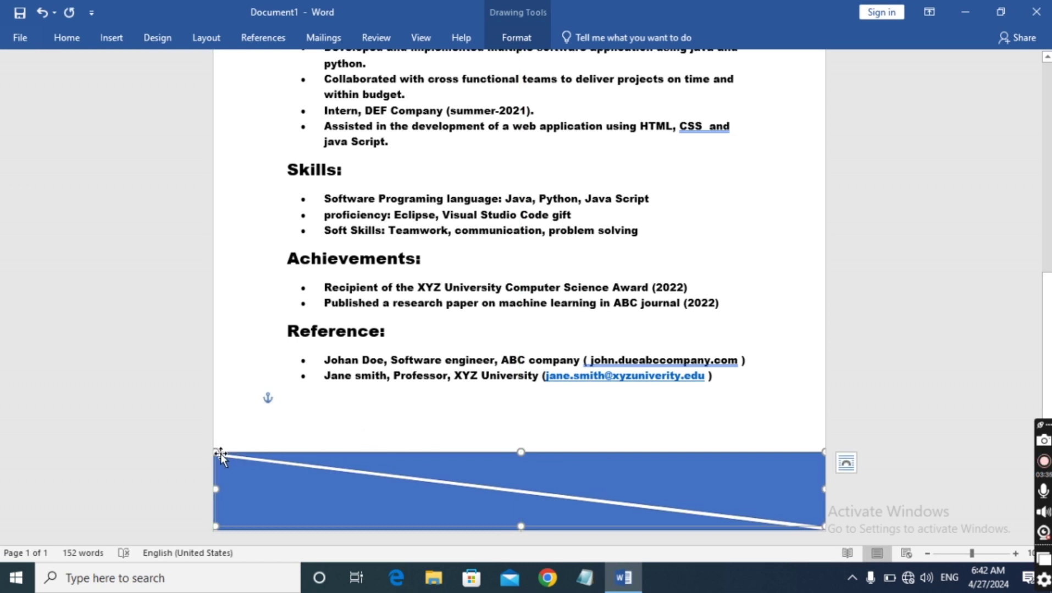
drag(213, 450, 205, 451)
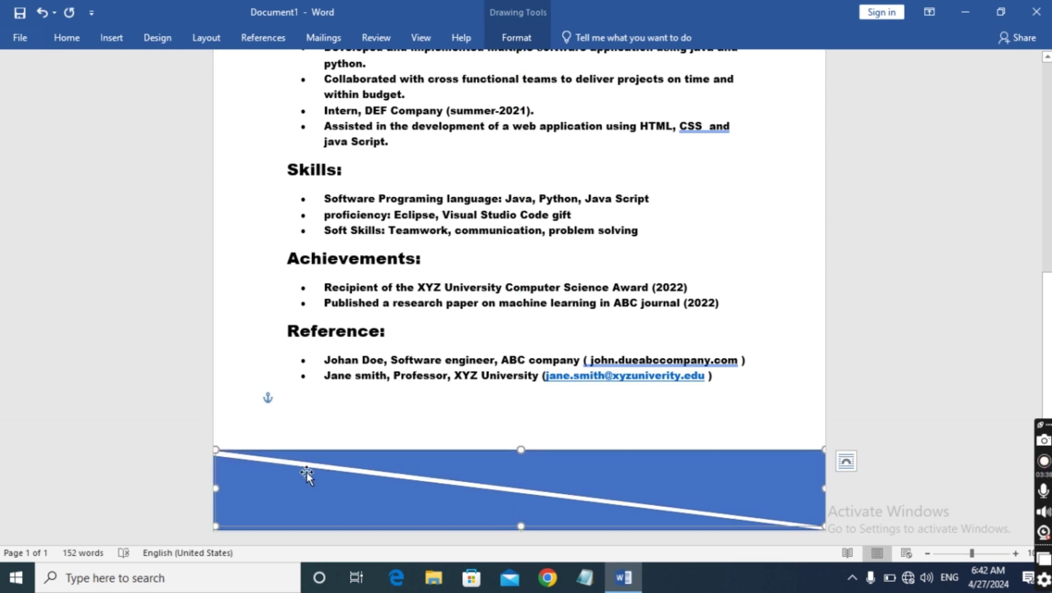
Fill the bottom banner's lower-left triangle with a gray theme swatch
right_click(615, 484)
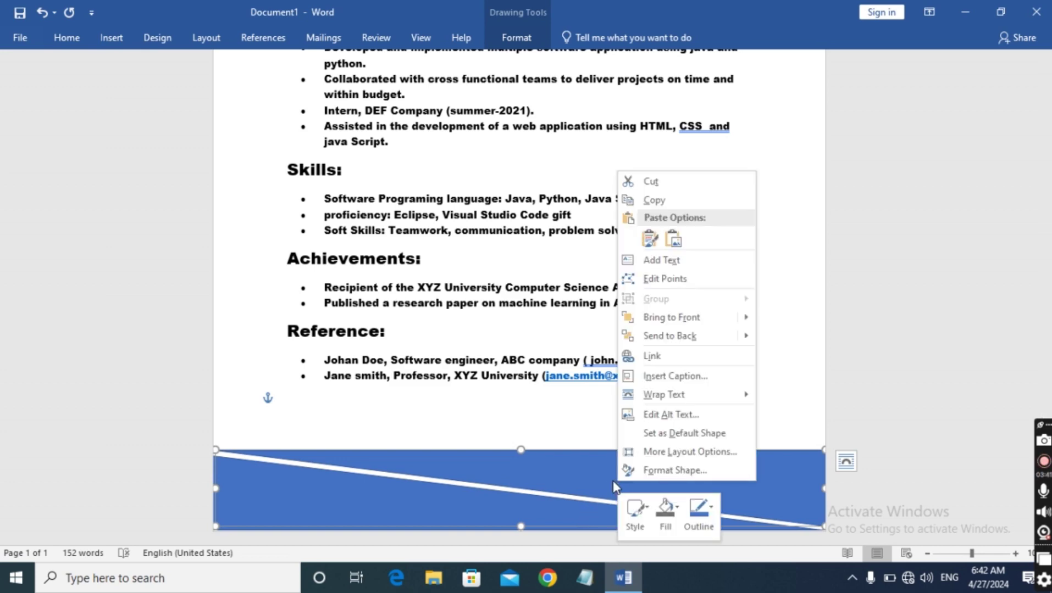
scroll(544, 428, up, 8)
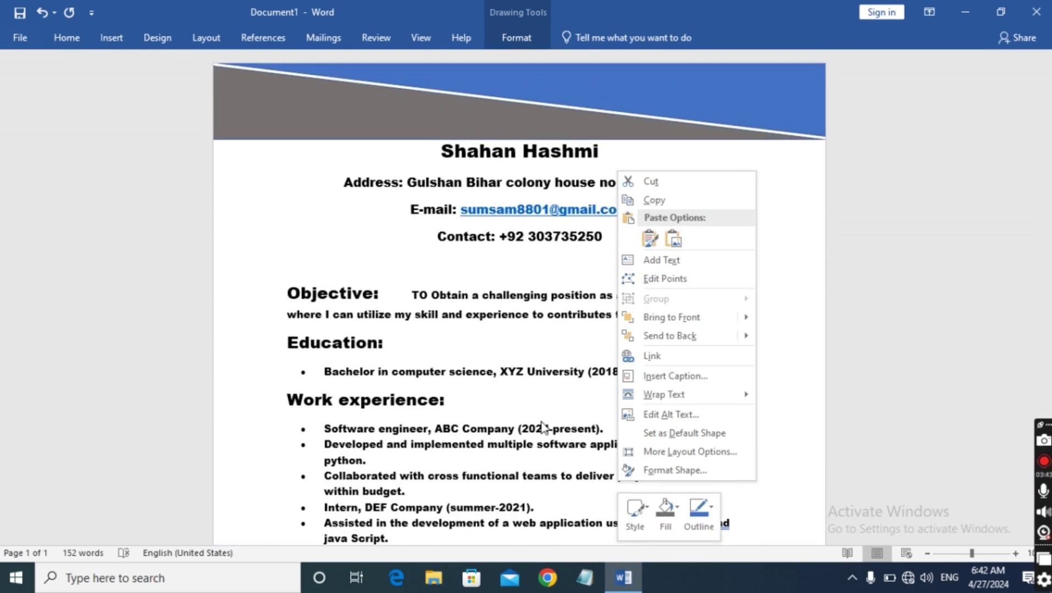
scroll(542, 427, down, 8)
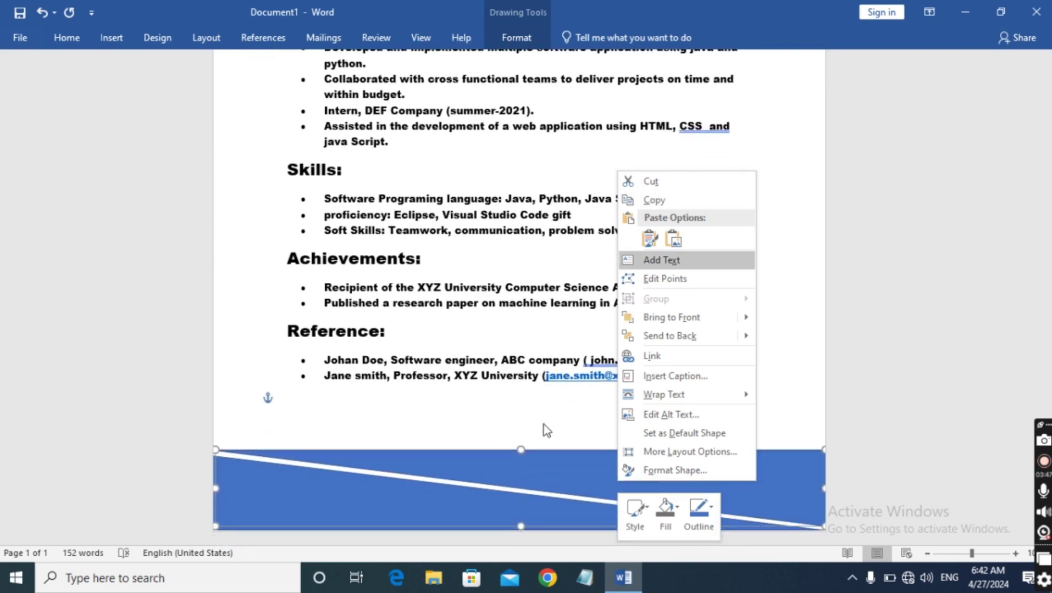
click(423, 513)
right_click(423, 513)
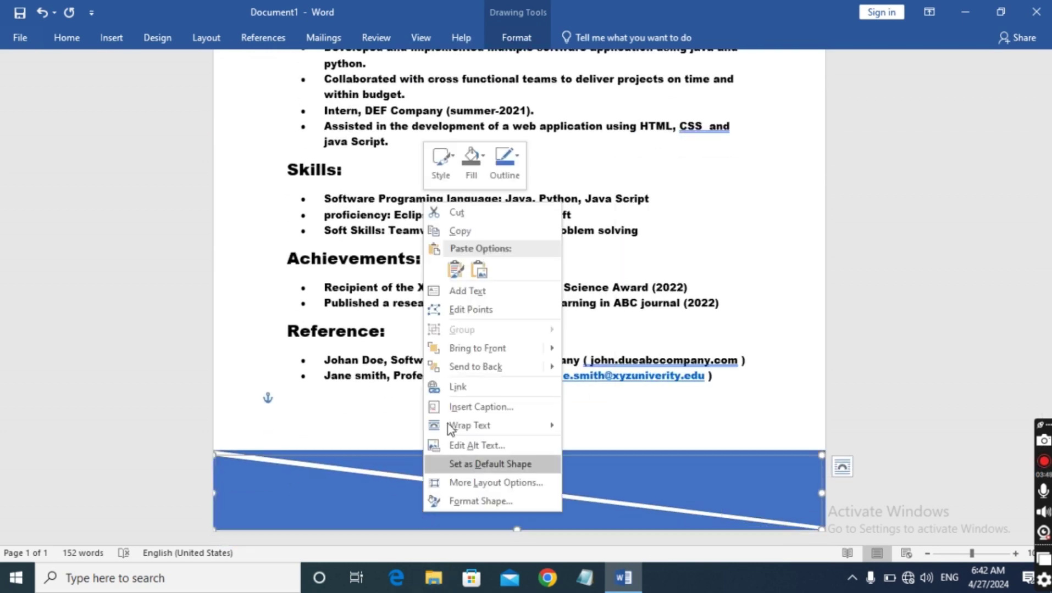
click(467, 178)
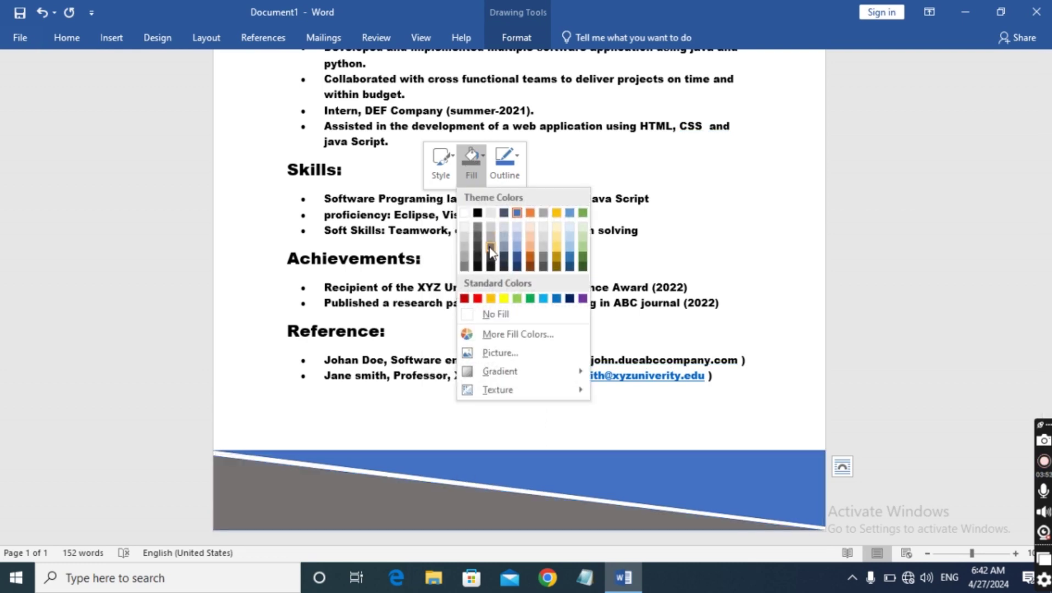
click(490, 252)
scroll(237, 343, up, 6)
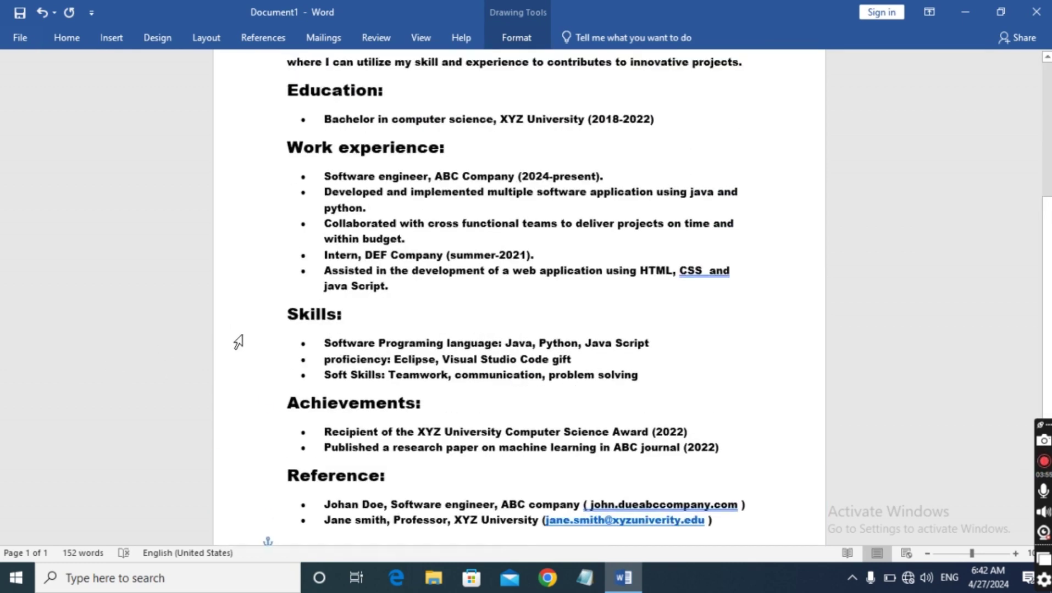
scroll(283, 309, up, 1)
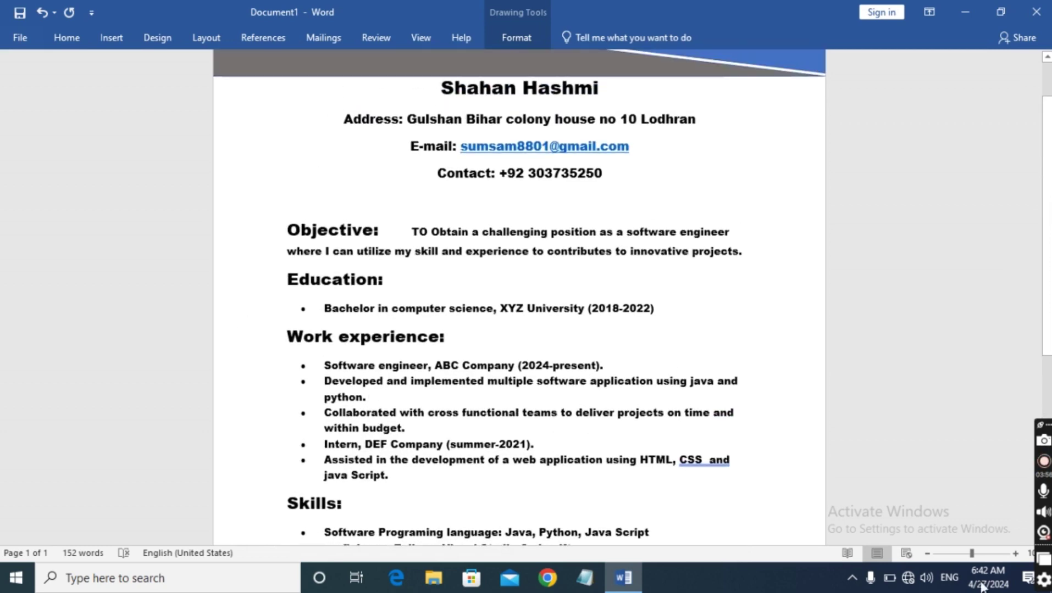
Zoom out to 50% and check which gray swatch the header triangle uses
click(926, 554)
click(926, 554)
click(926, 554)
click(926, 554)
click(926, 554)
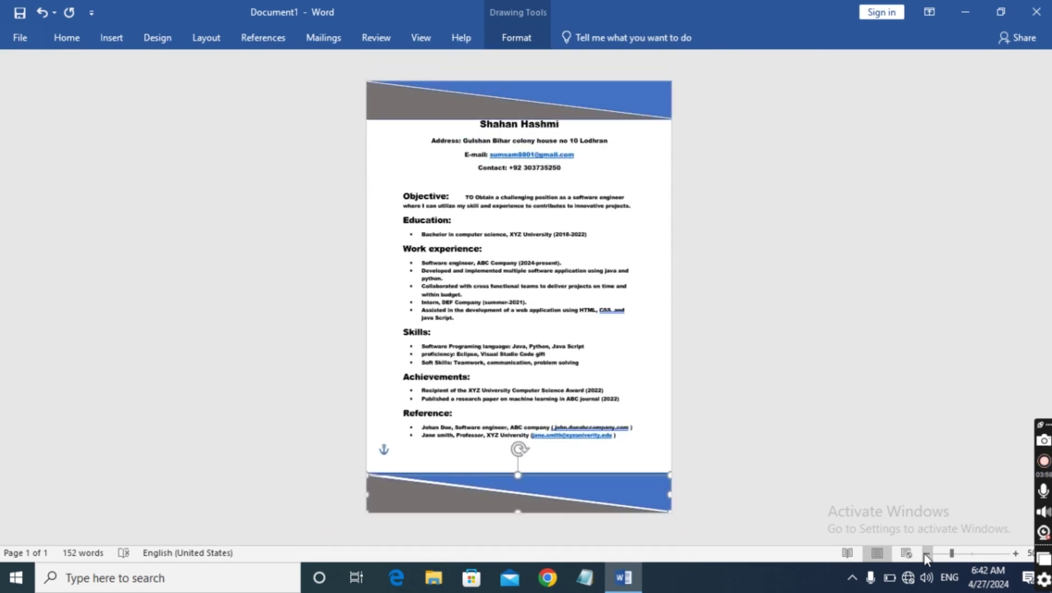
right_click(438, 107)
click(481, 63)
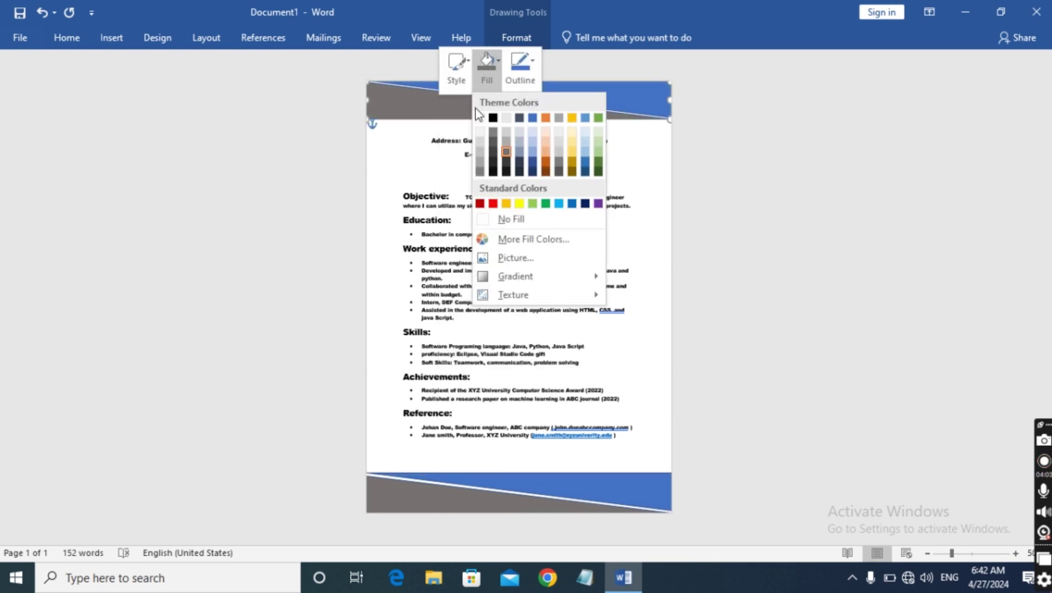
click(217, 283)
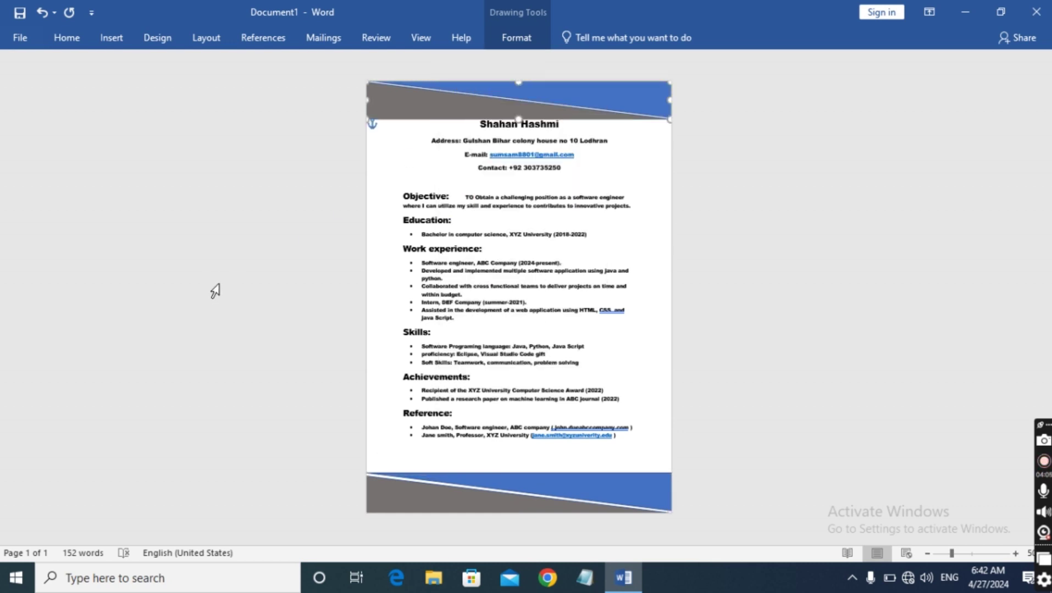
Refill the bottom banner triangle with the same dark gray as the header
right_click(411, 494)
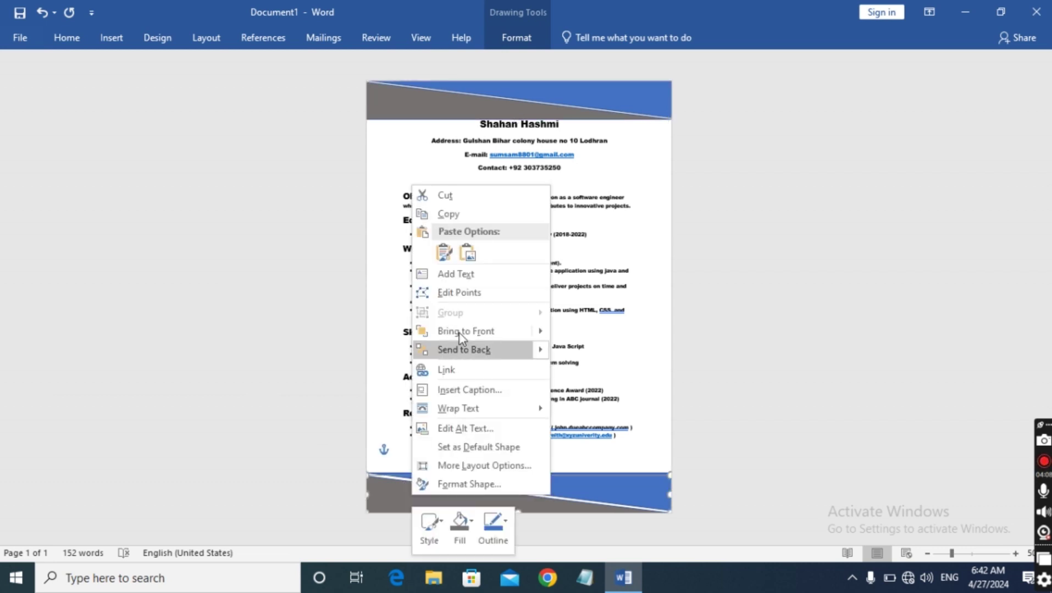
click(344, 475)
right_click(396, 500)
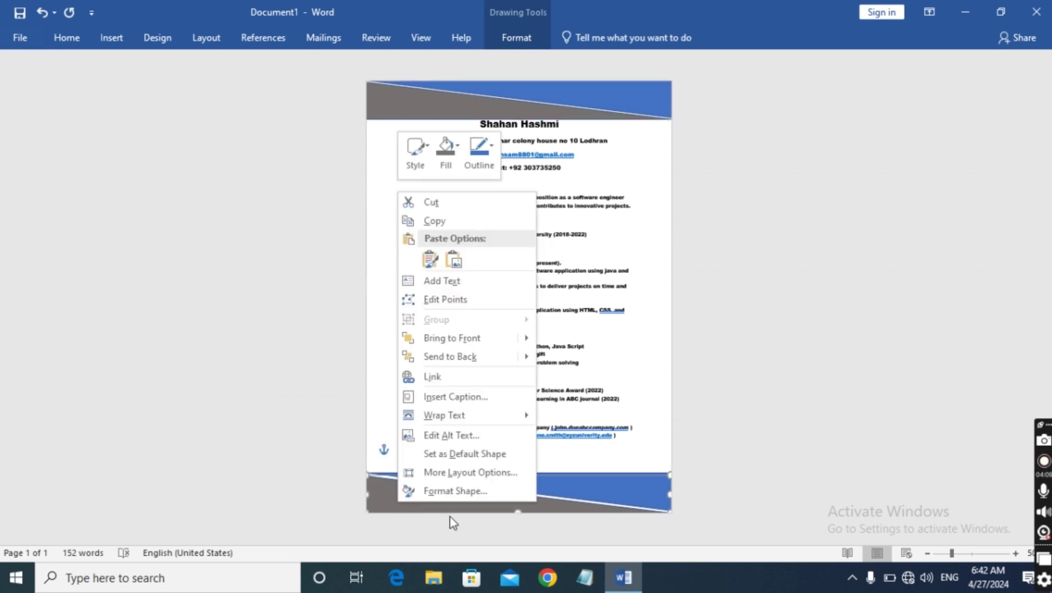
click(440, 153)
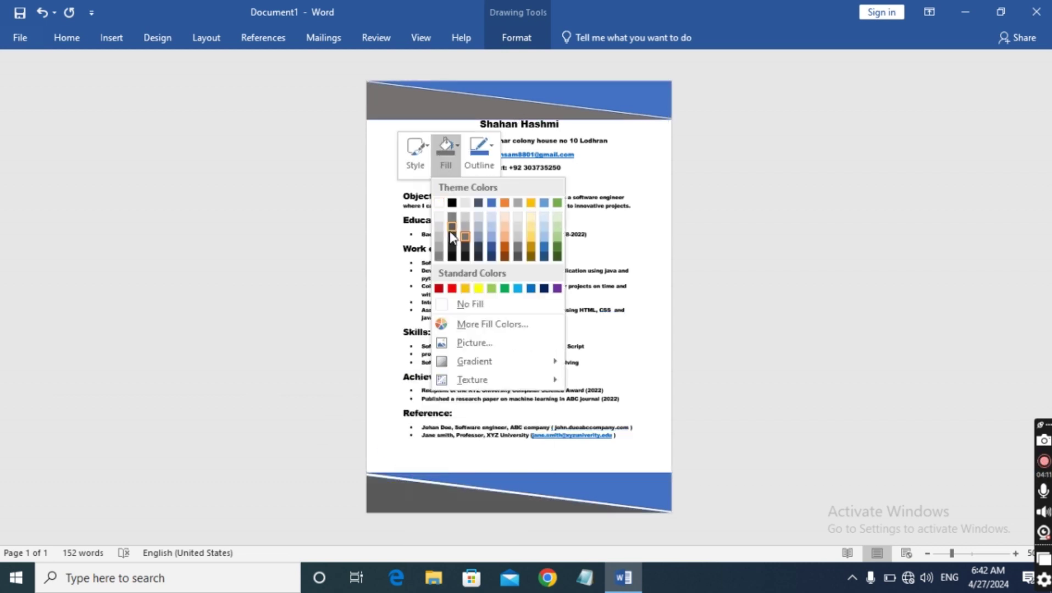
click(451, 238)
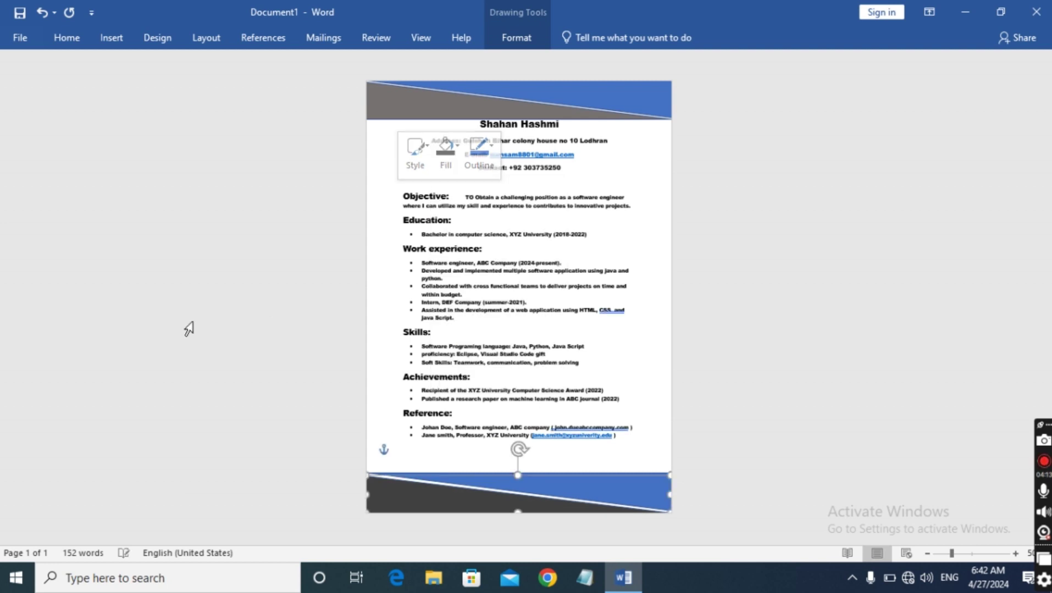
click(216, 235)
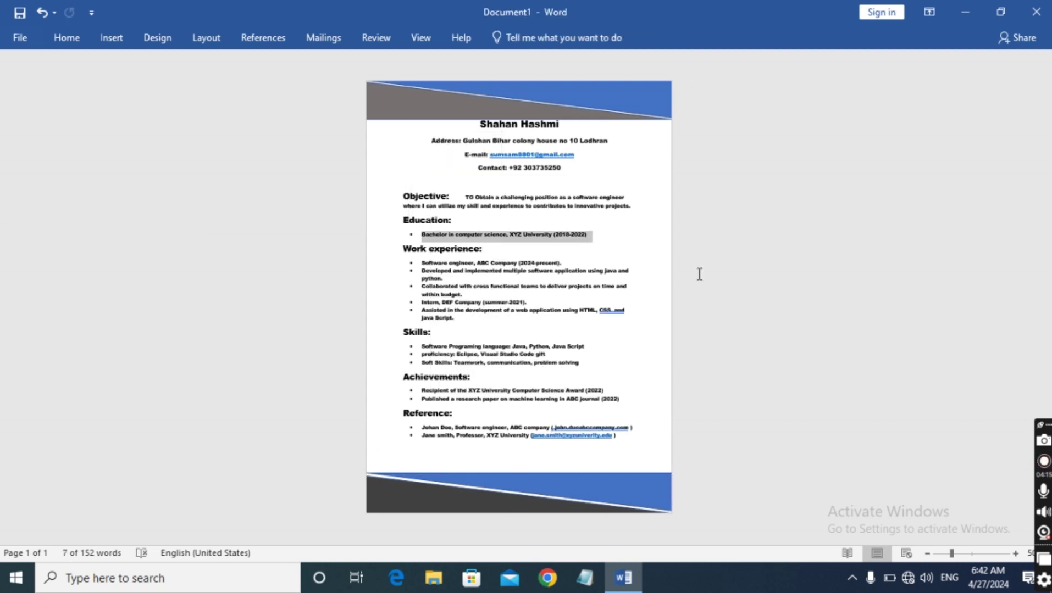
click(793, 278)
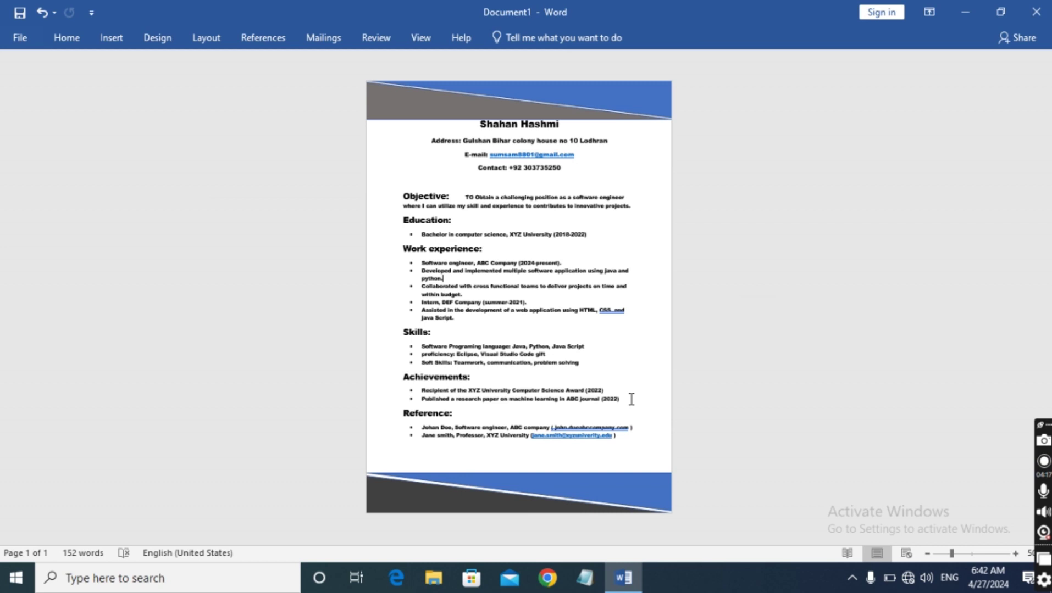
right_click(432, 494)
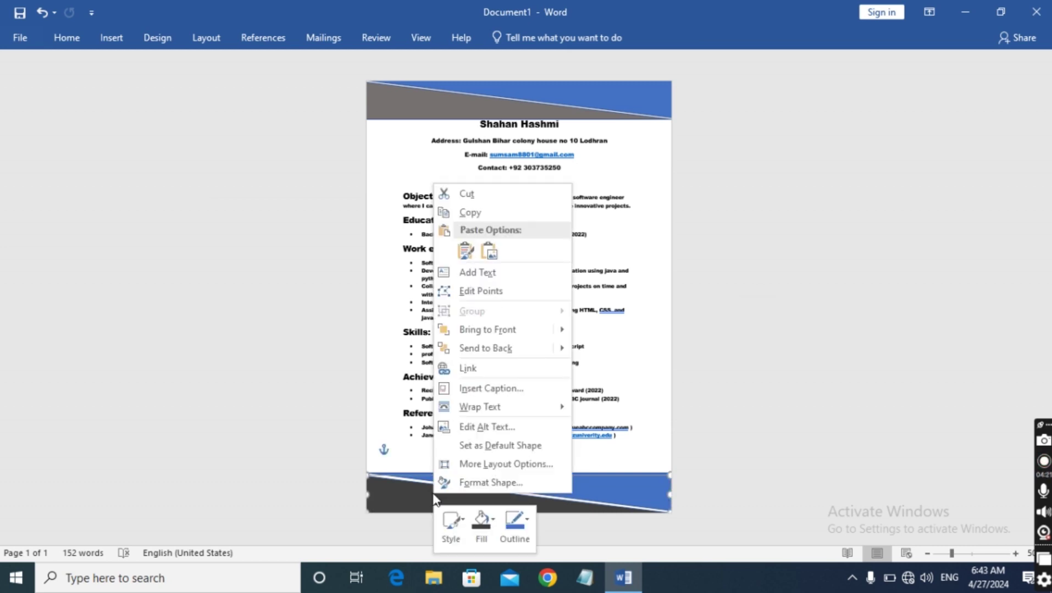
click(480, 520)
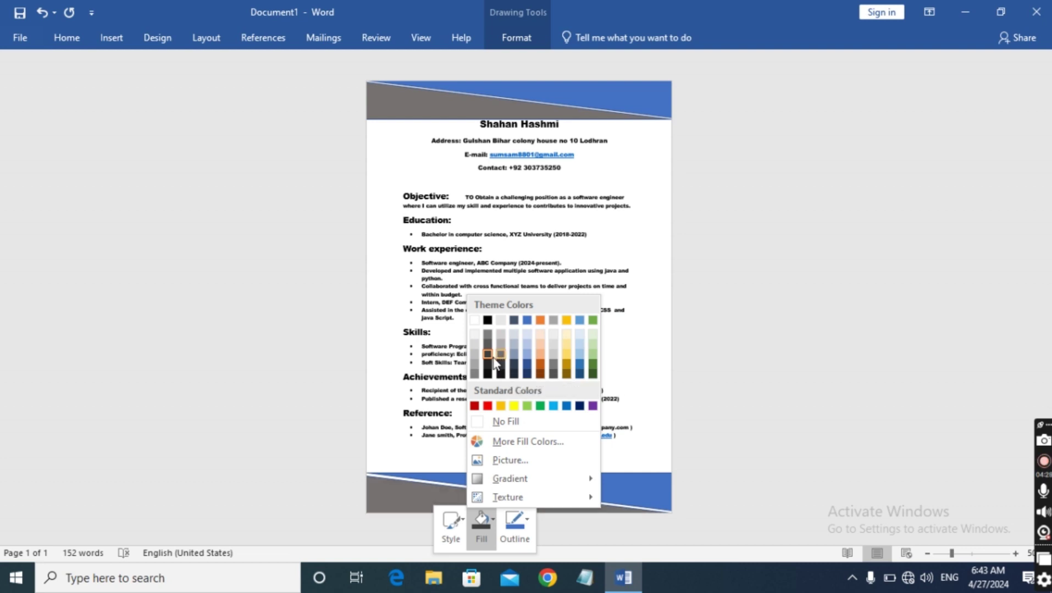
click(488, 346)
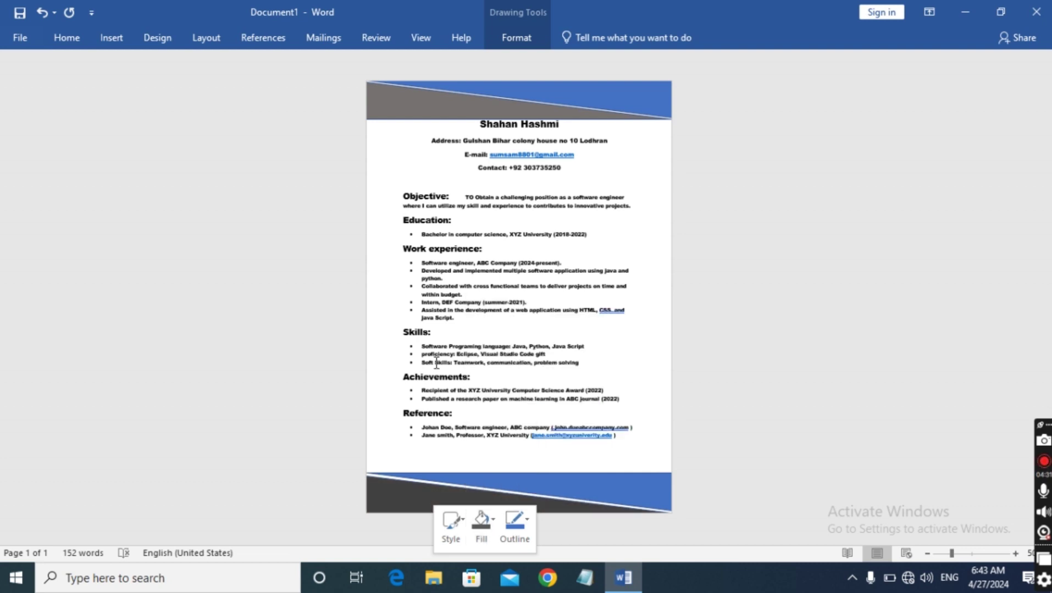
click(857, 315)
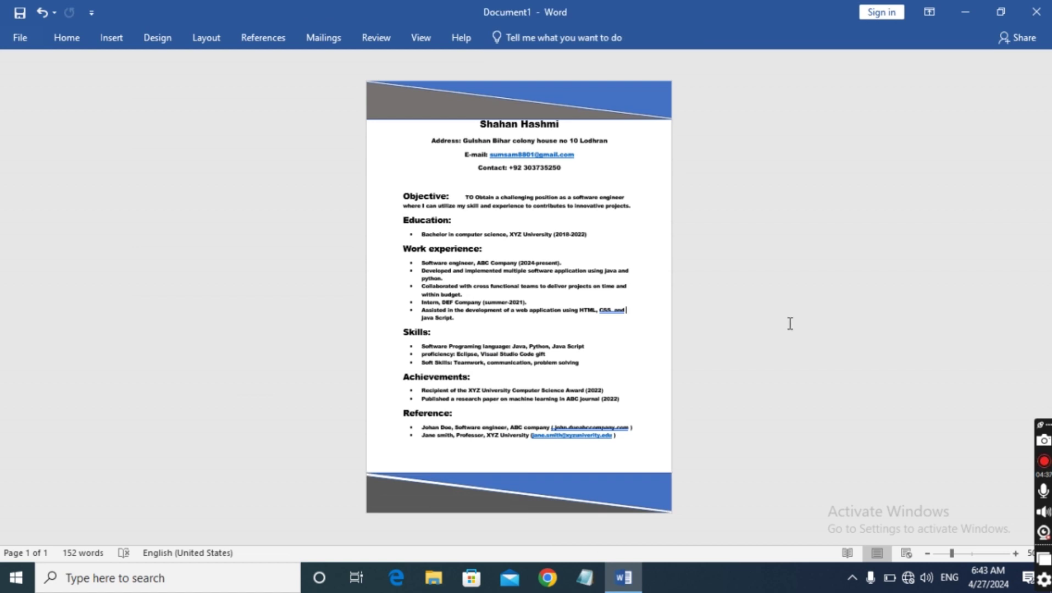
Zoom the page to 60% and open the Shapes gallery on the Insert tab
click(1015, 555)
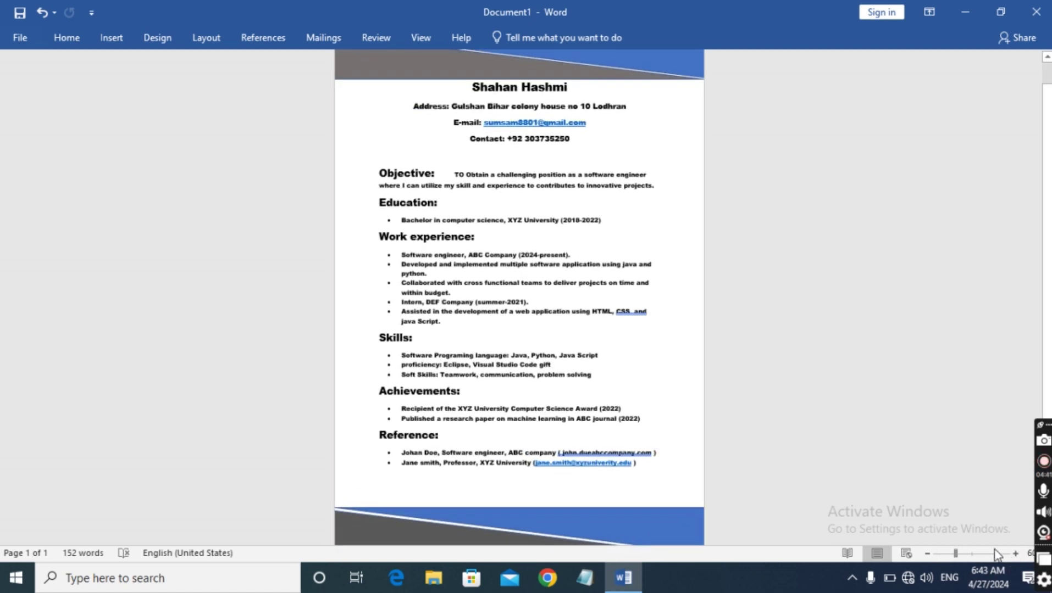
scroll(795, 511, up, 1)
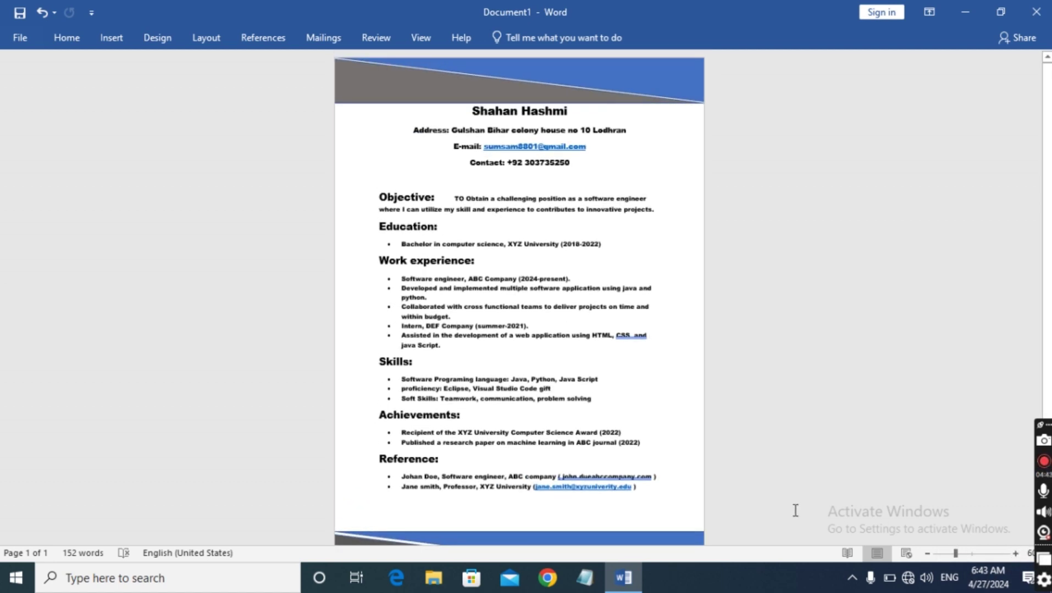
scroll(795, 510, down, 2)
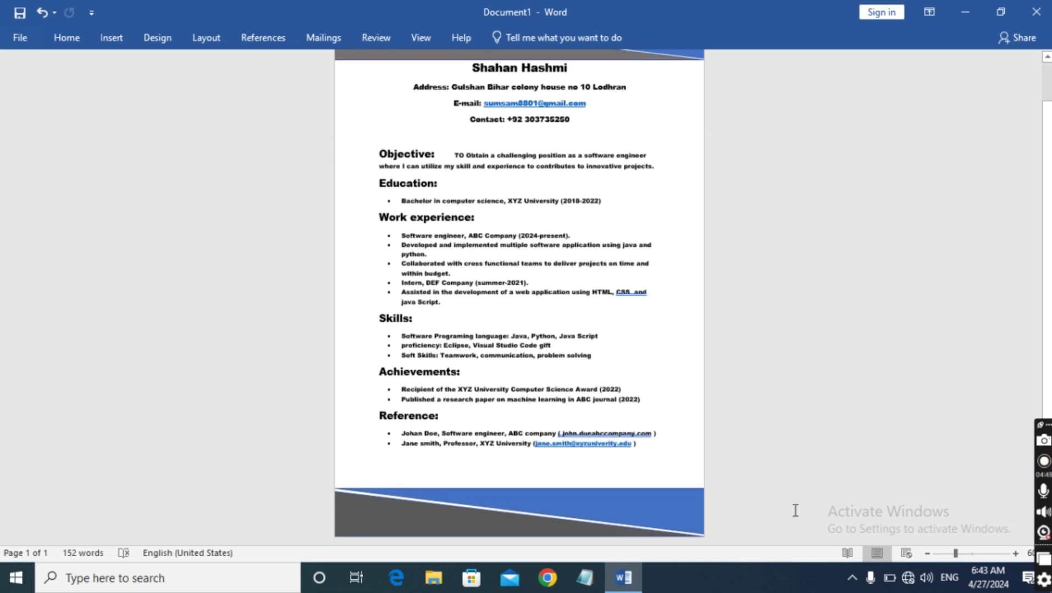
scroll(795, 510, up, 2)
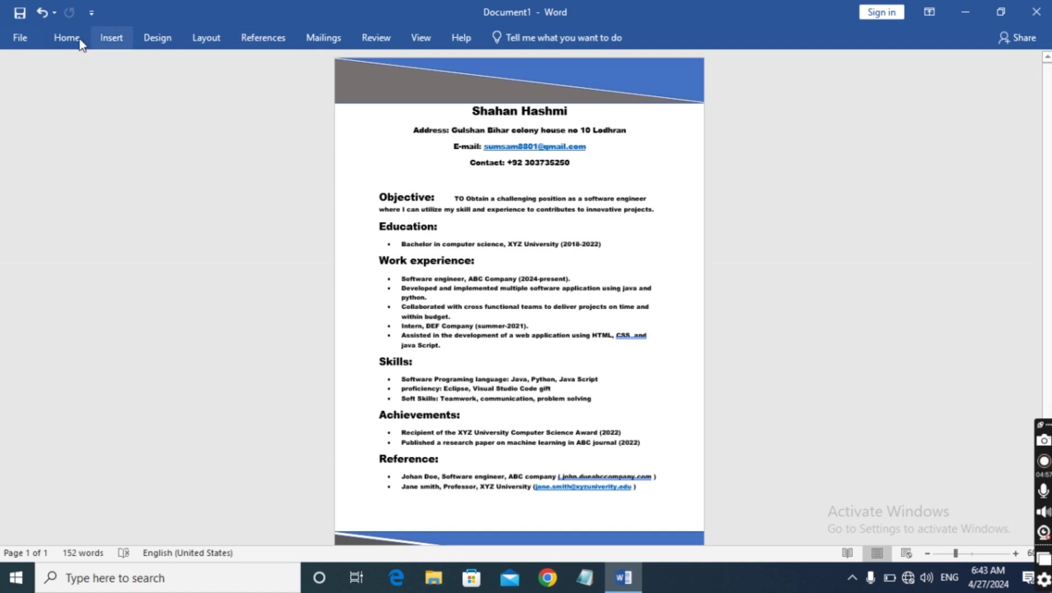
click(109, 40)
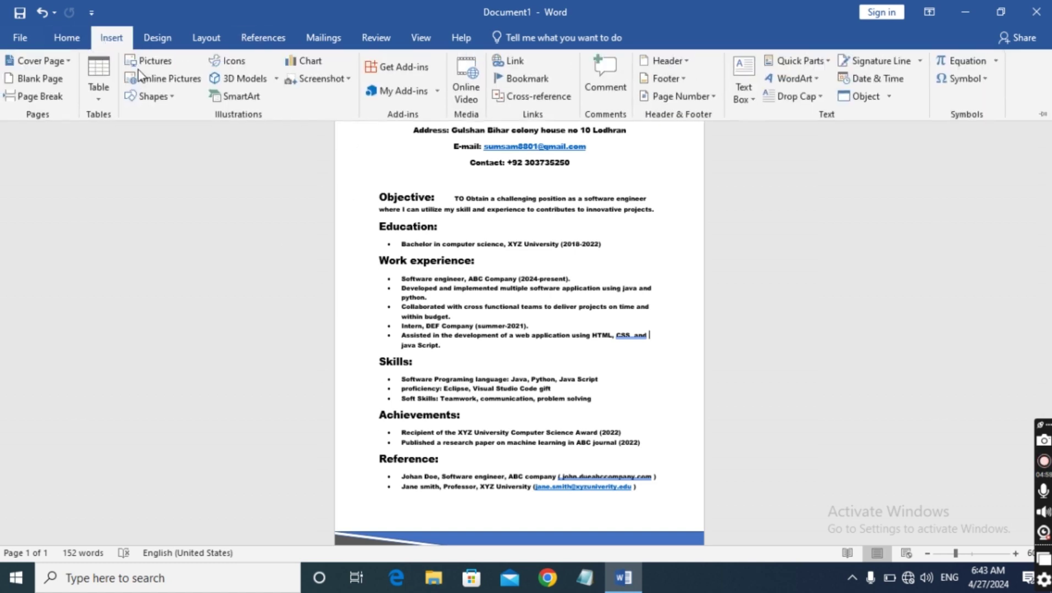
click(157, 101)
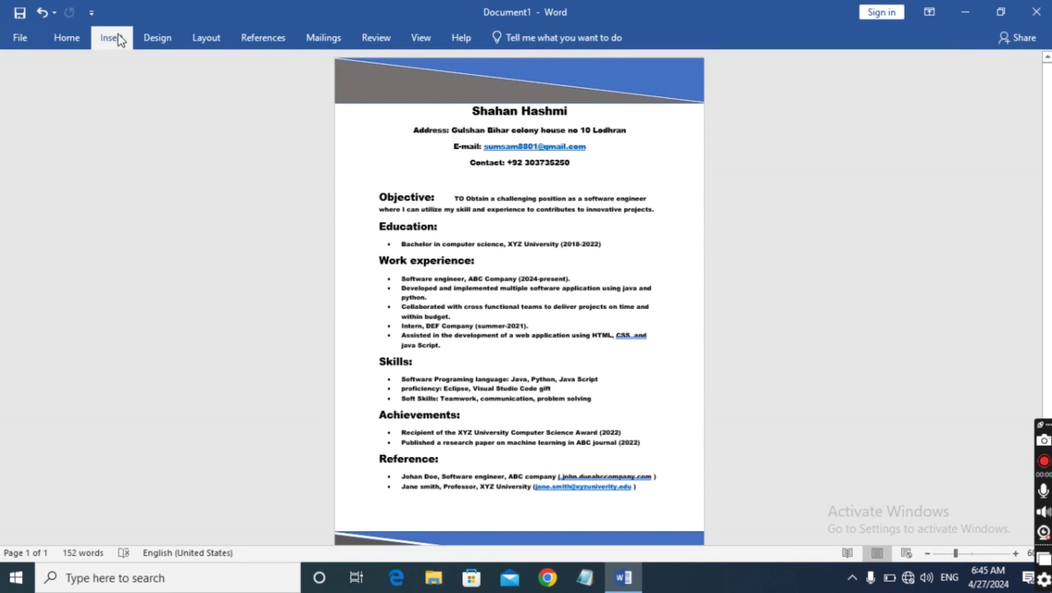
click(118, 35)
click(174, 97)
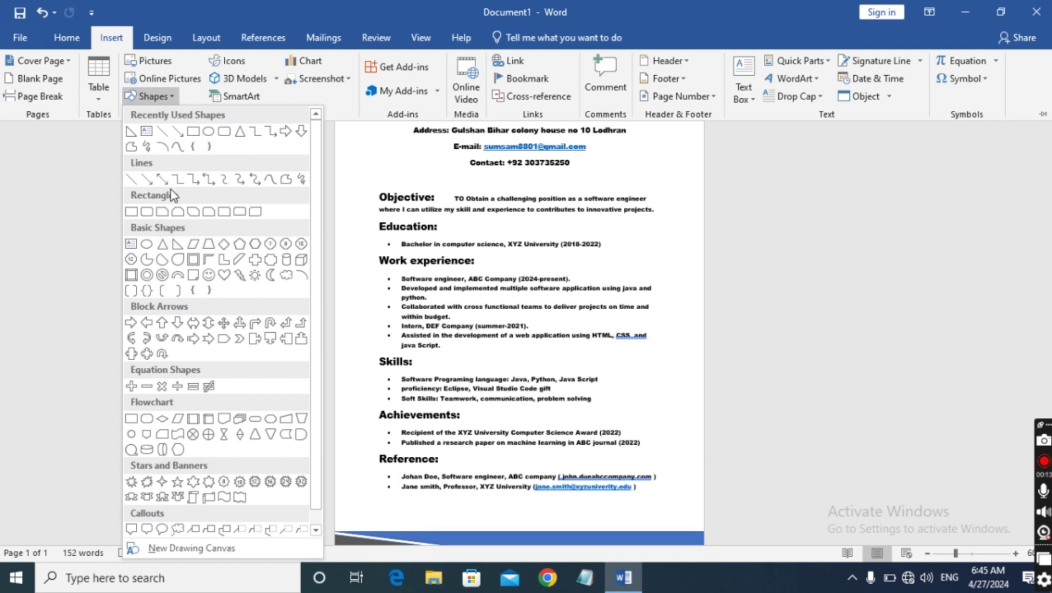
Draw a thin rectangle down the left margin, shift it left, and start it below the header
click(139, 214)
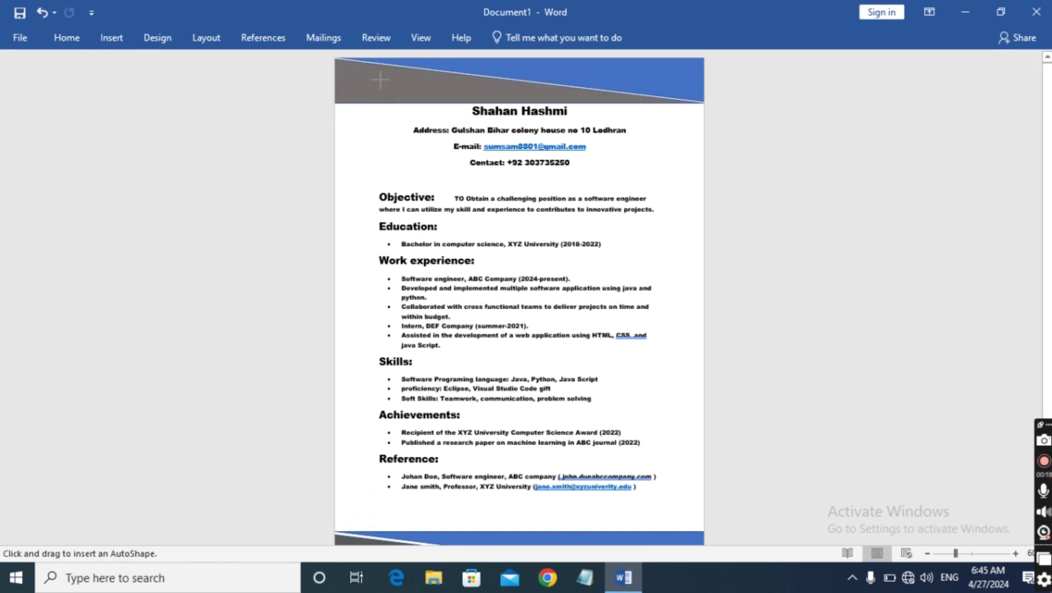
drag(386, 69, 388, 547)
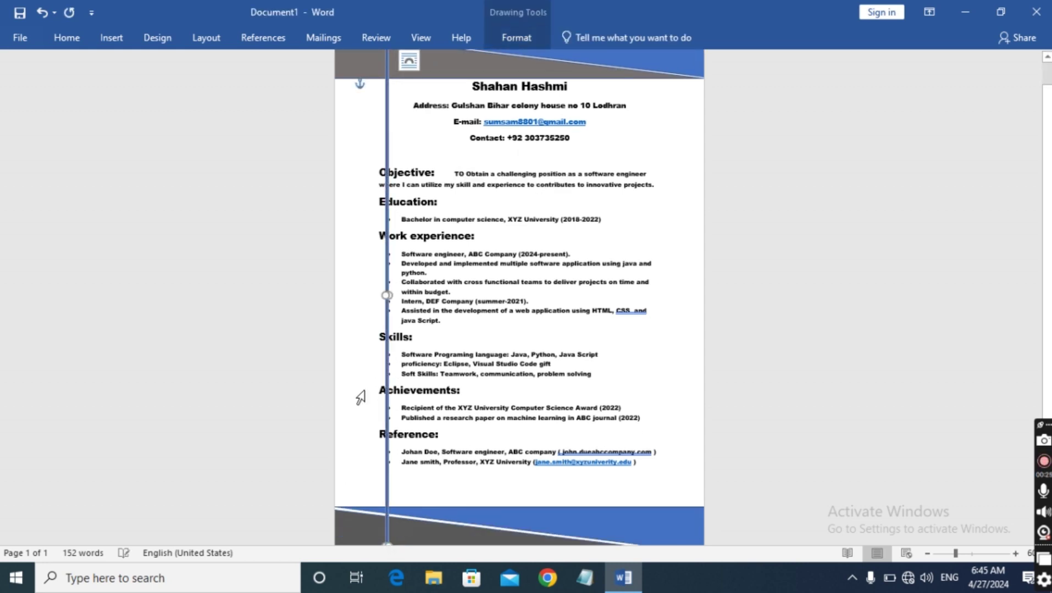
drag(381, 281, 358, 288)
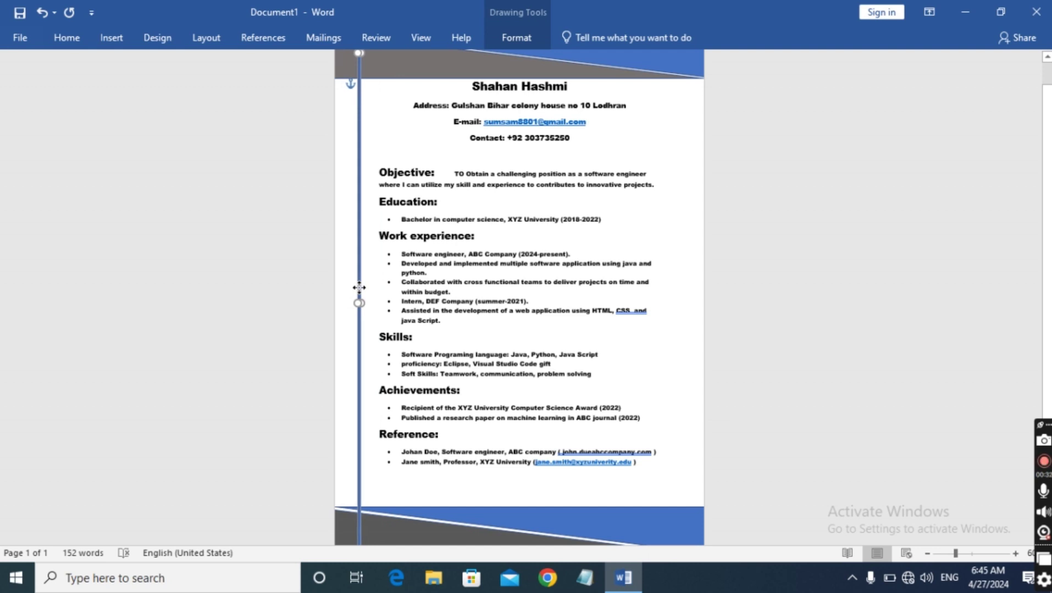
scroll(815, 307, up, 1)
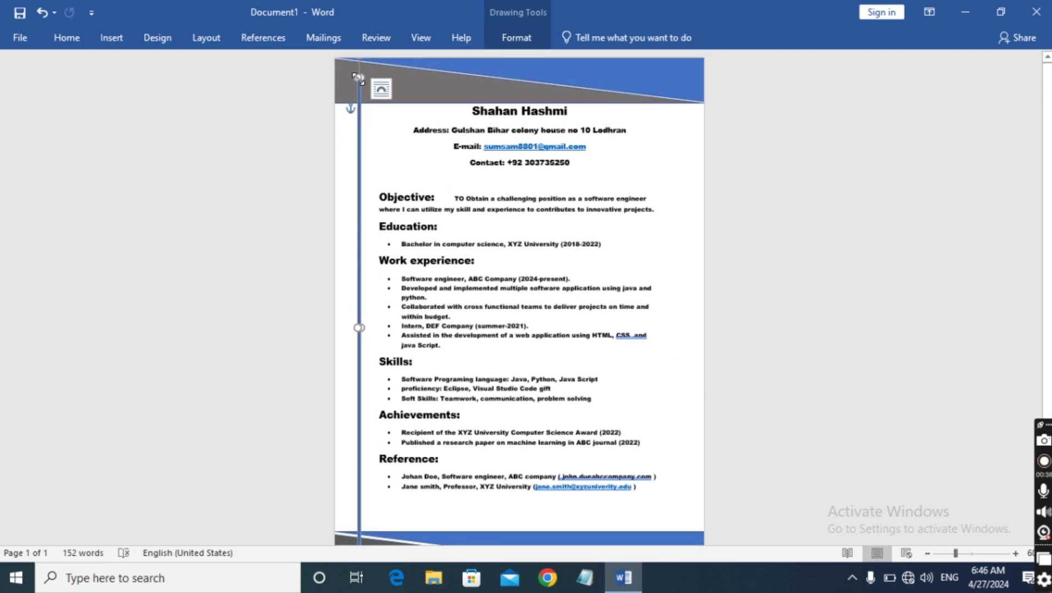
drag(358, 79, 361, 100)
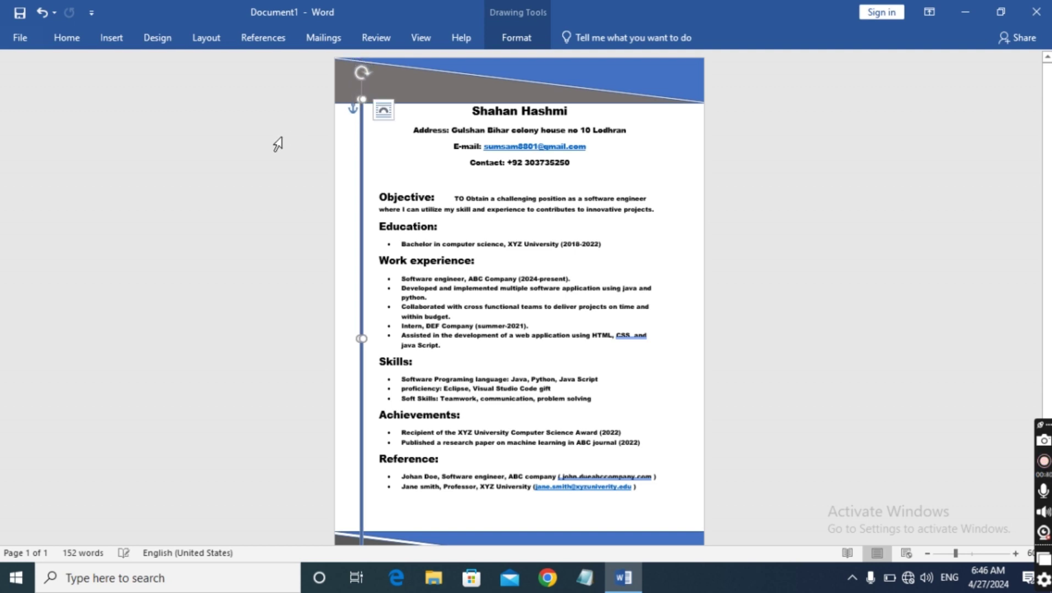
Shorten the vertical blue line so it ends just above the bottom banner
click(274, 137)
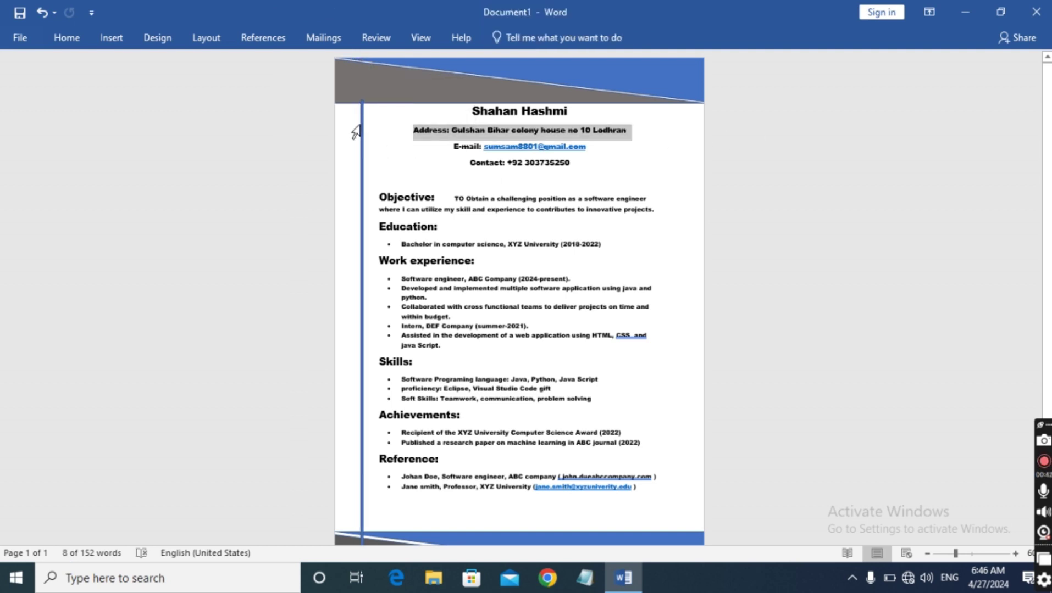
click(361, 113)
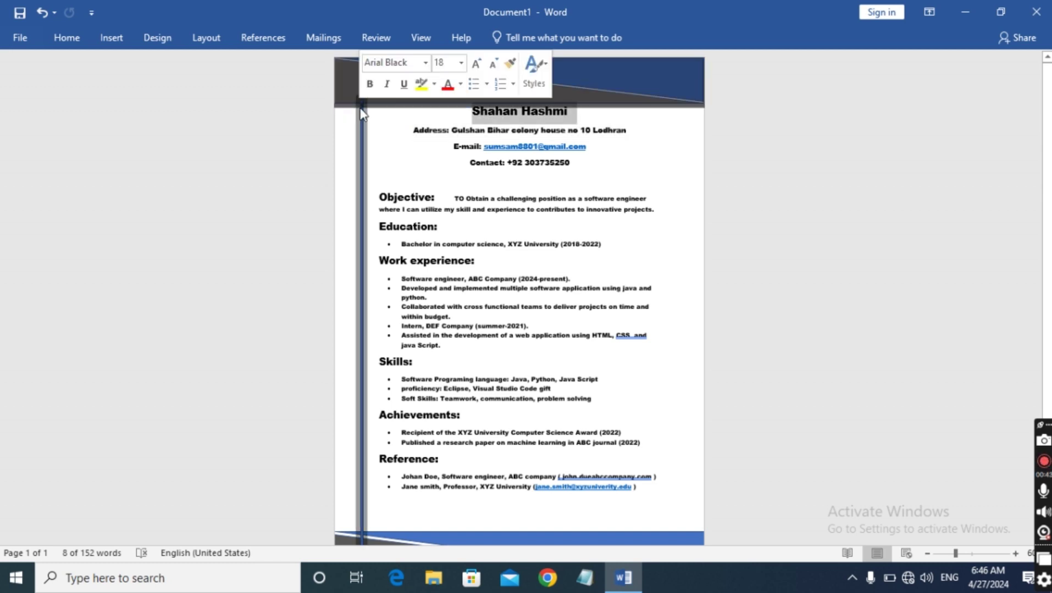
click(234, 227)
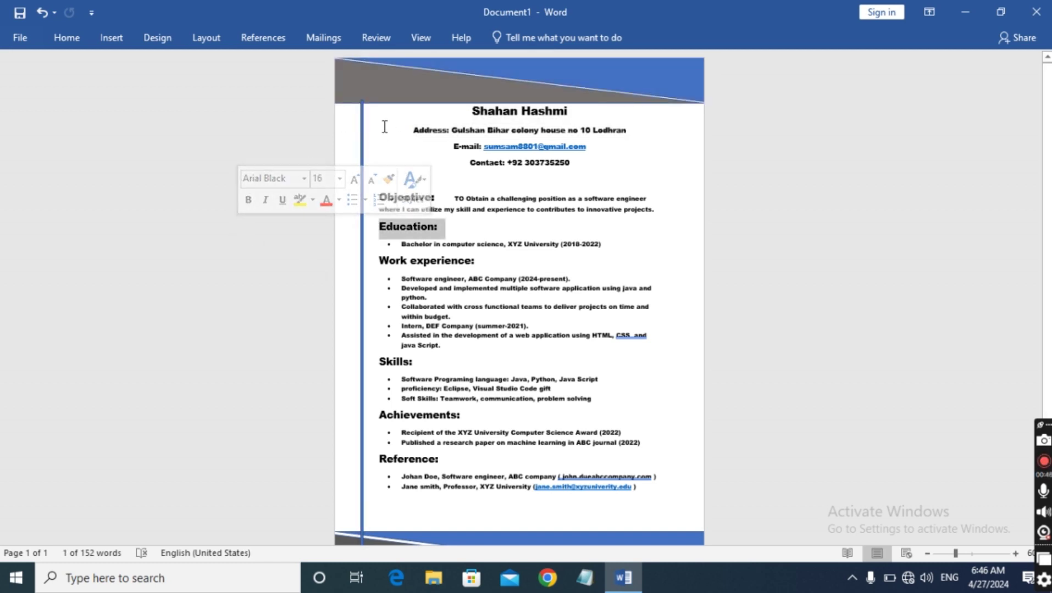
scroll(384, 126, down, 1)
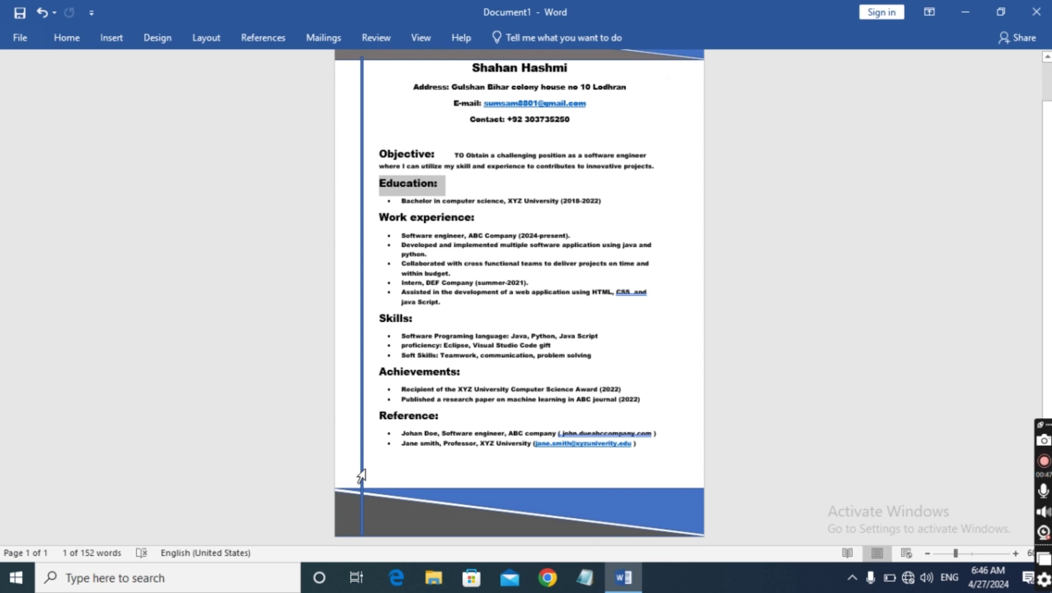
click(361, 466)
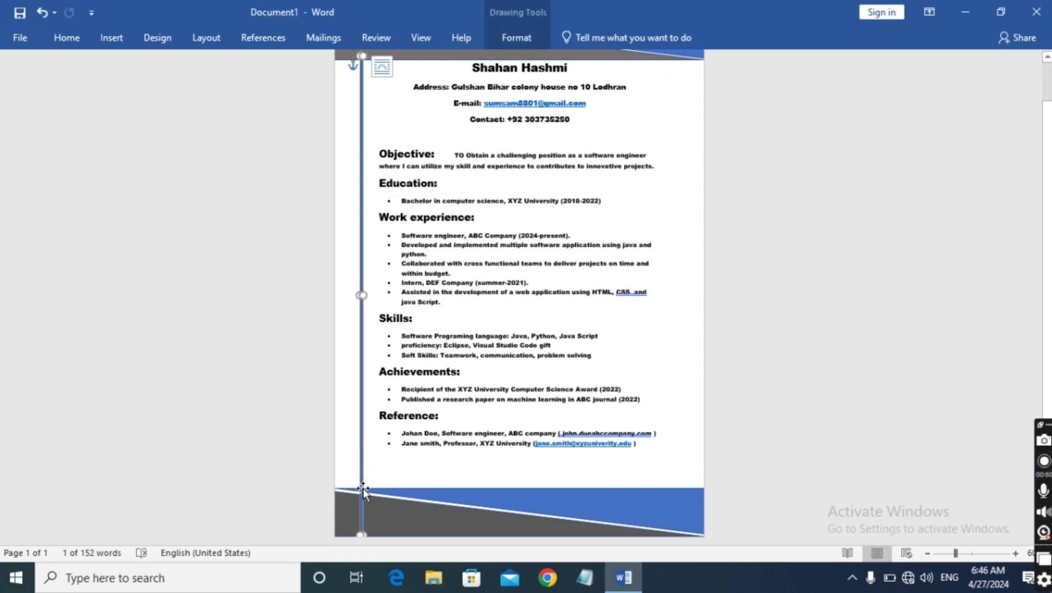
drag(360, 532, 361, 497)
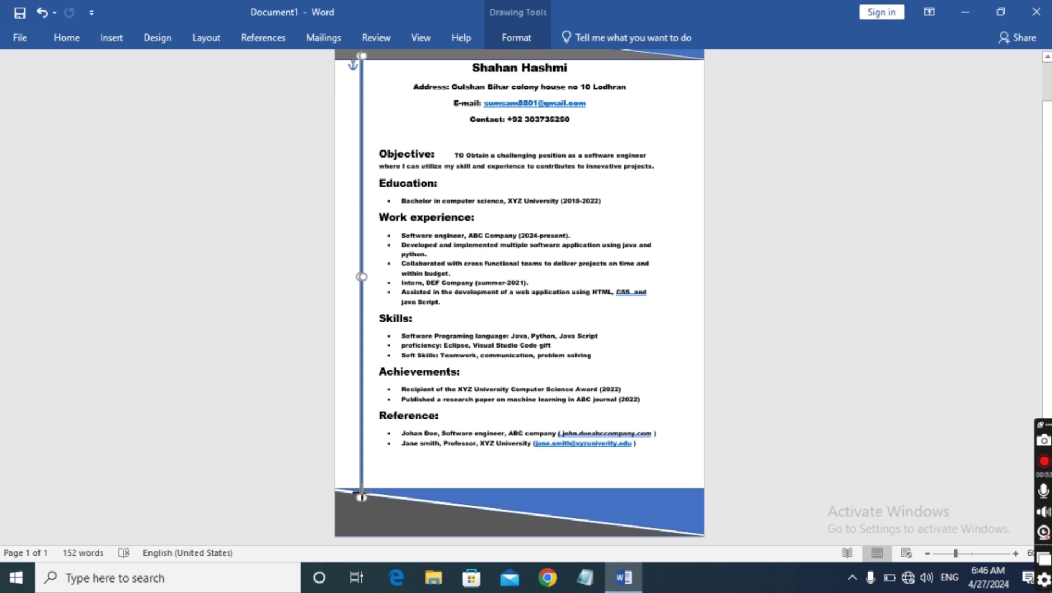
click(361, 500)
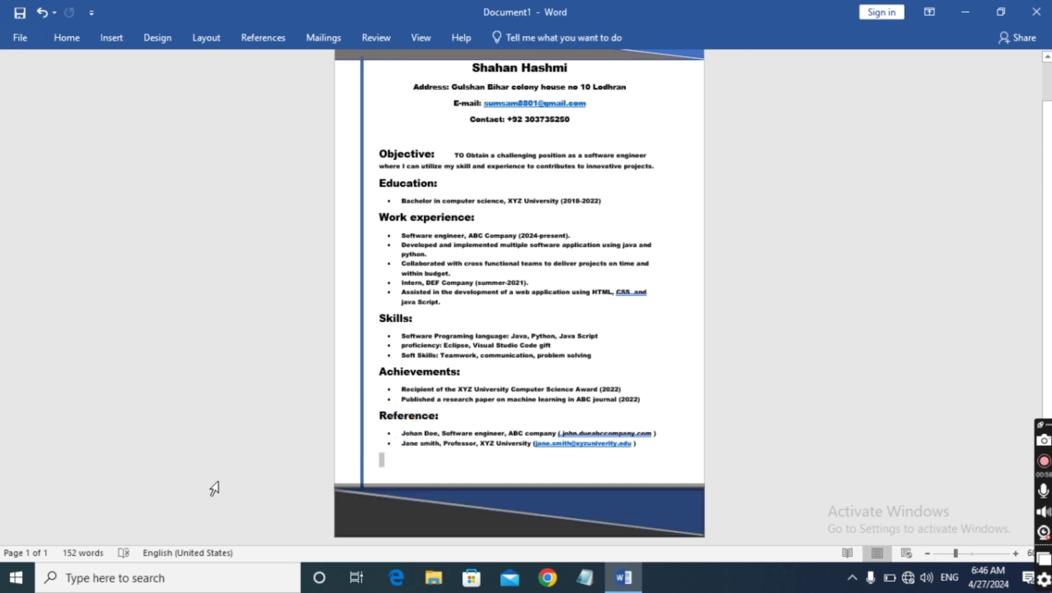
Undo an accidental top banner move and nudge the vertical line slightly left
click(276, 401)
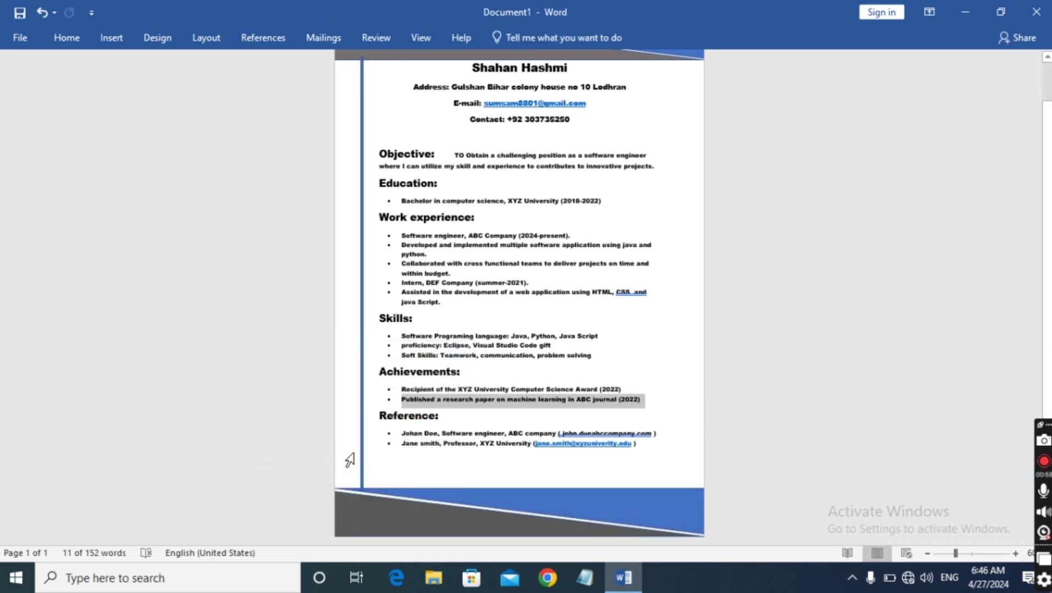
scroll(348, 456, up, 2)
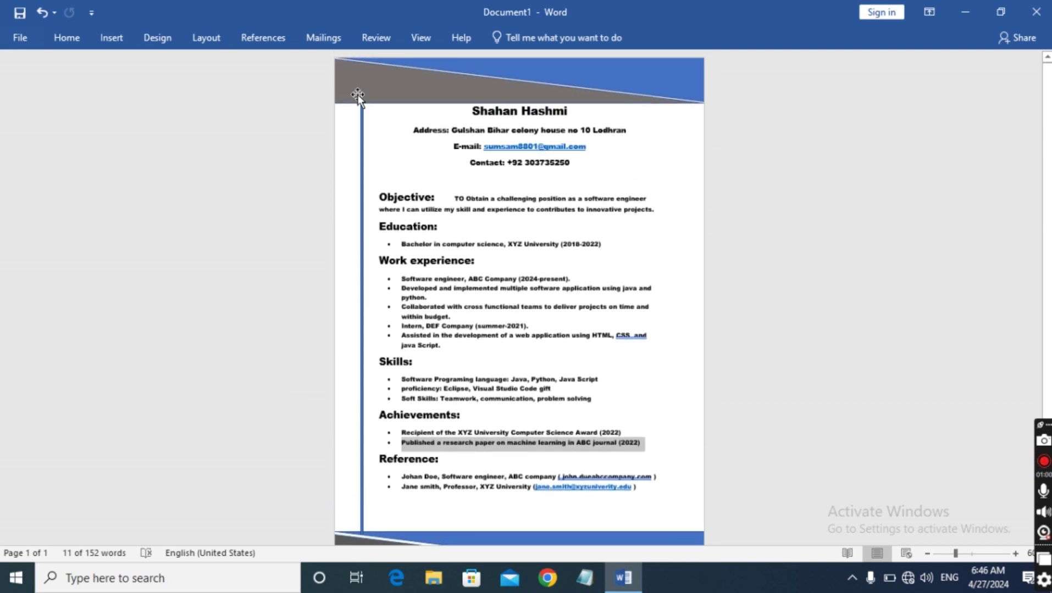
drag(360, 97, 359, 97)
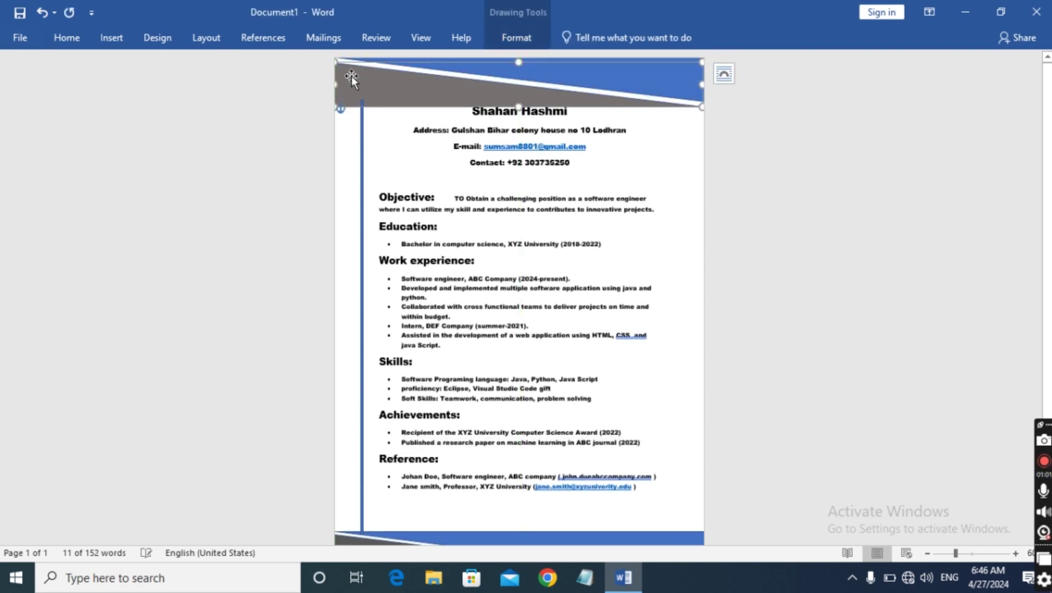
click(43, 12)
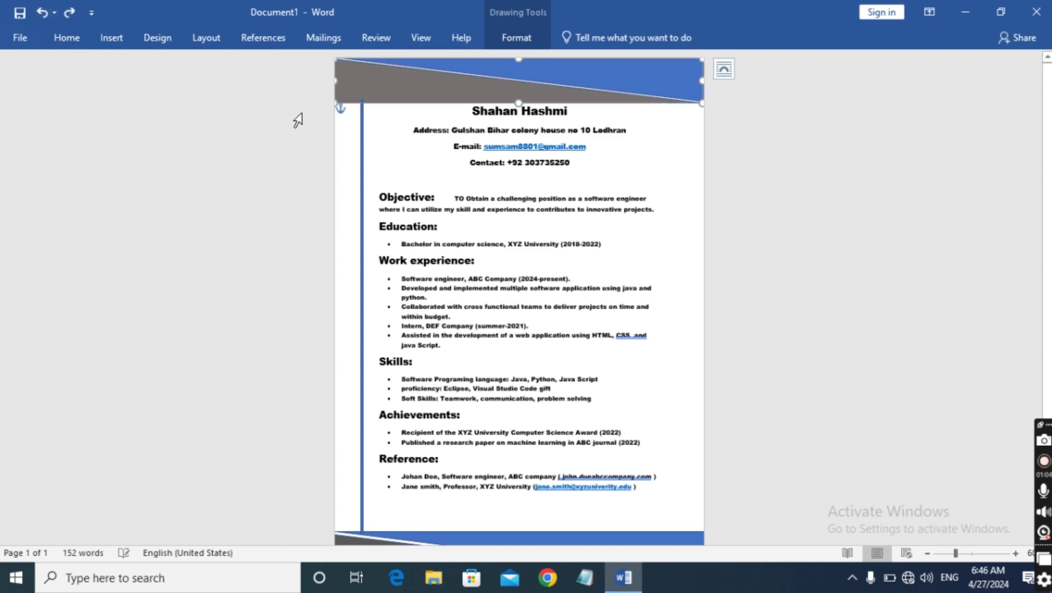
click(362, 126)
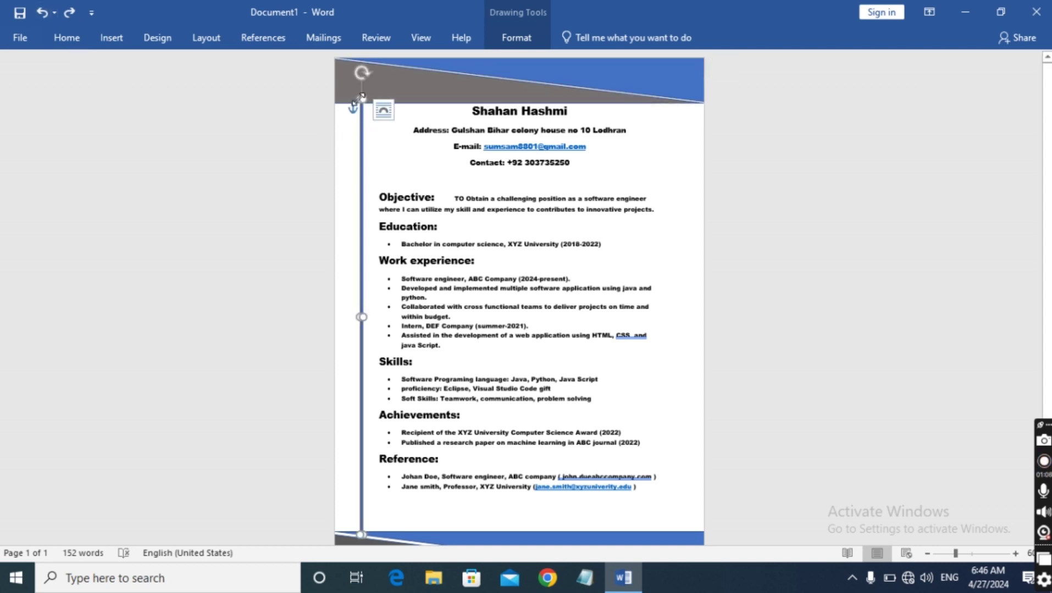
drag(361, 98, 363, 106)
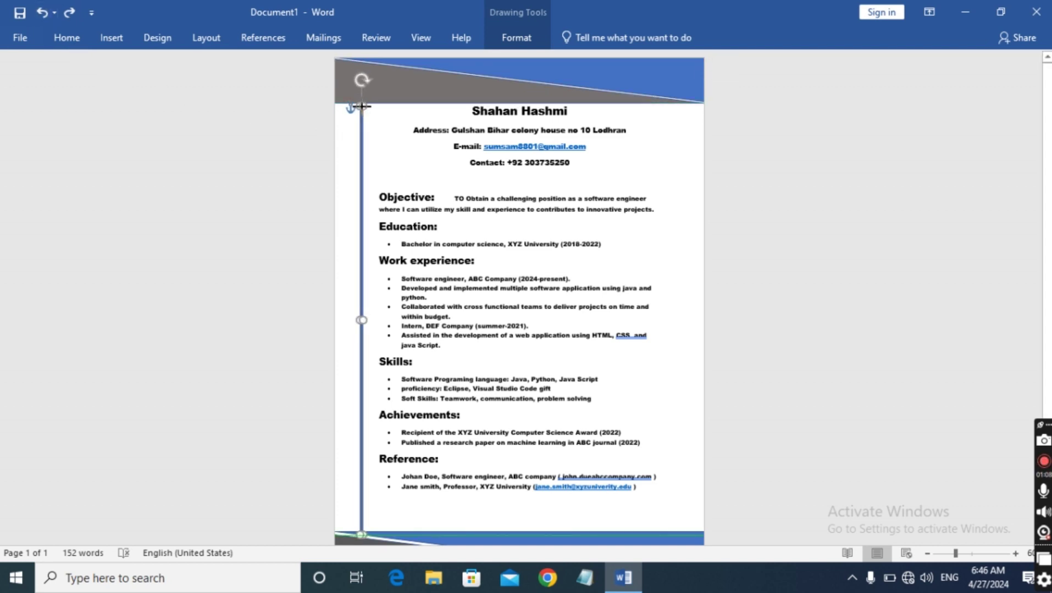
click(258, 133)
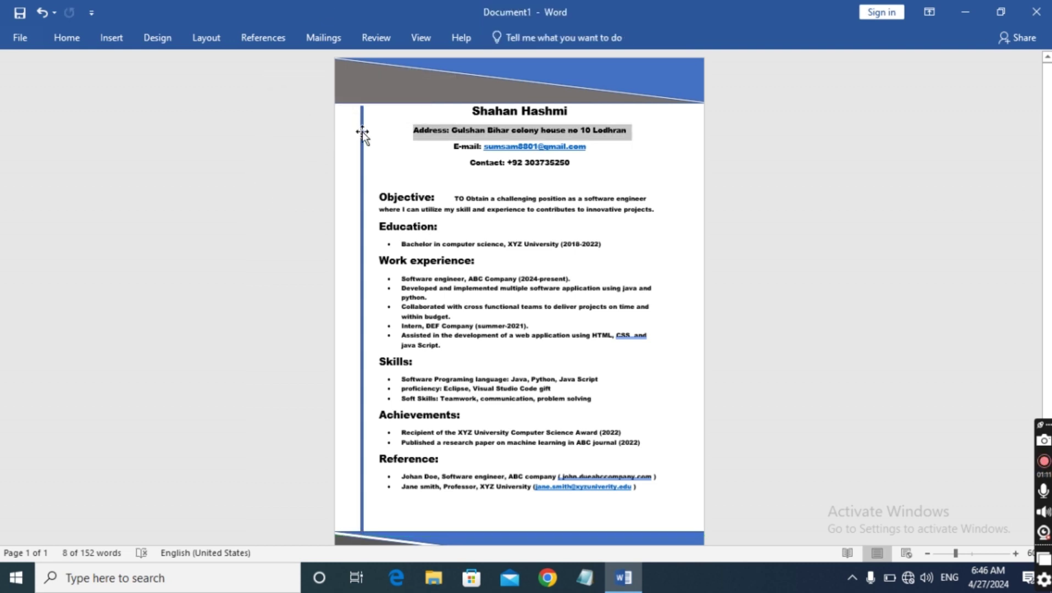
click(359, 110)
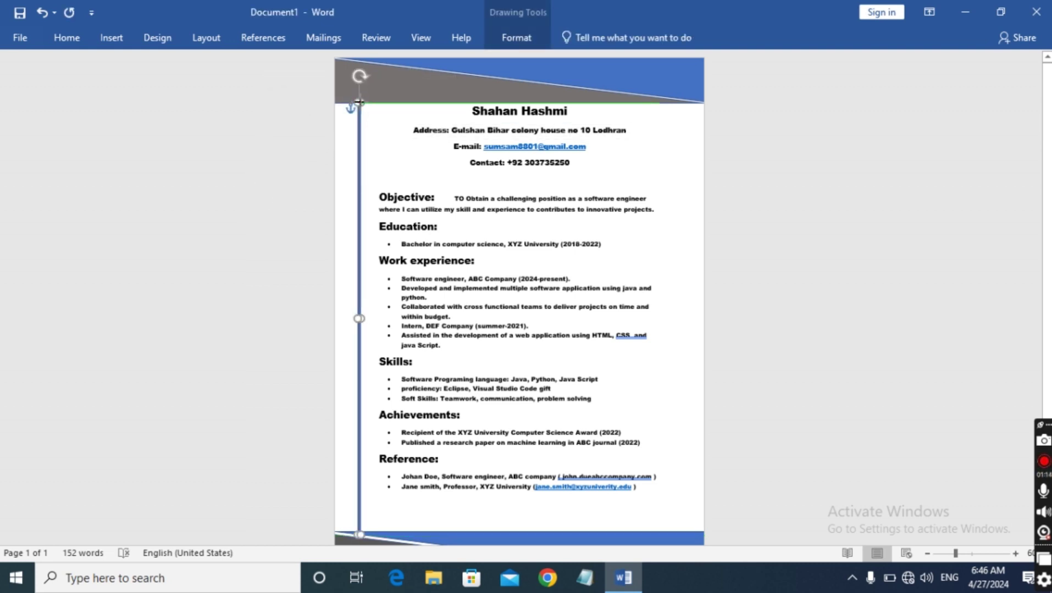
click(232, 149)
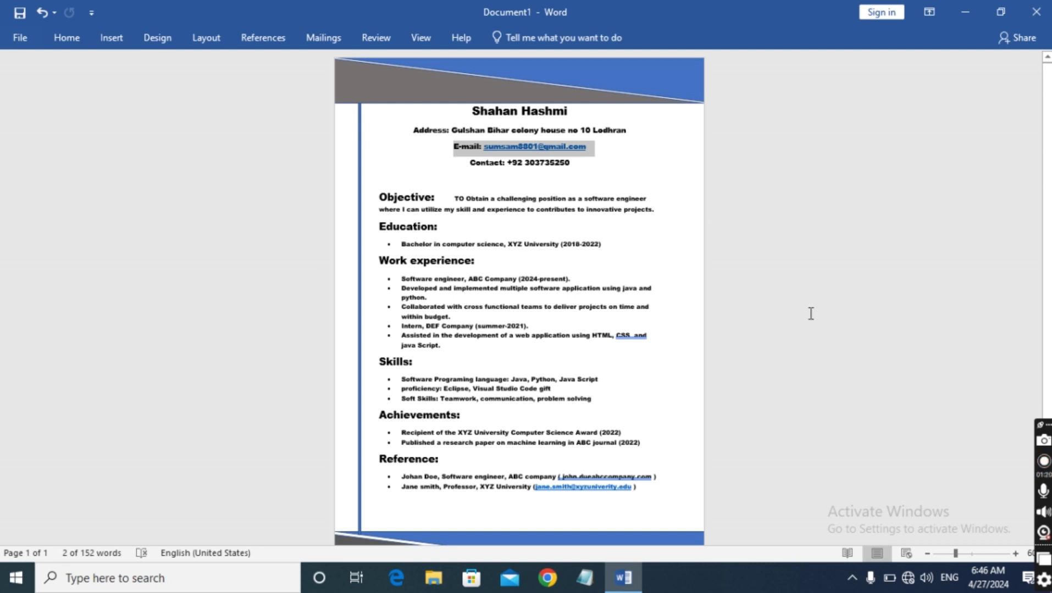
Zoom out twice to review the whole page, then zoom back in twice
click(928, 555)
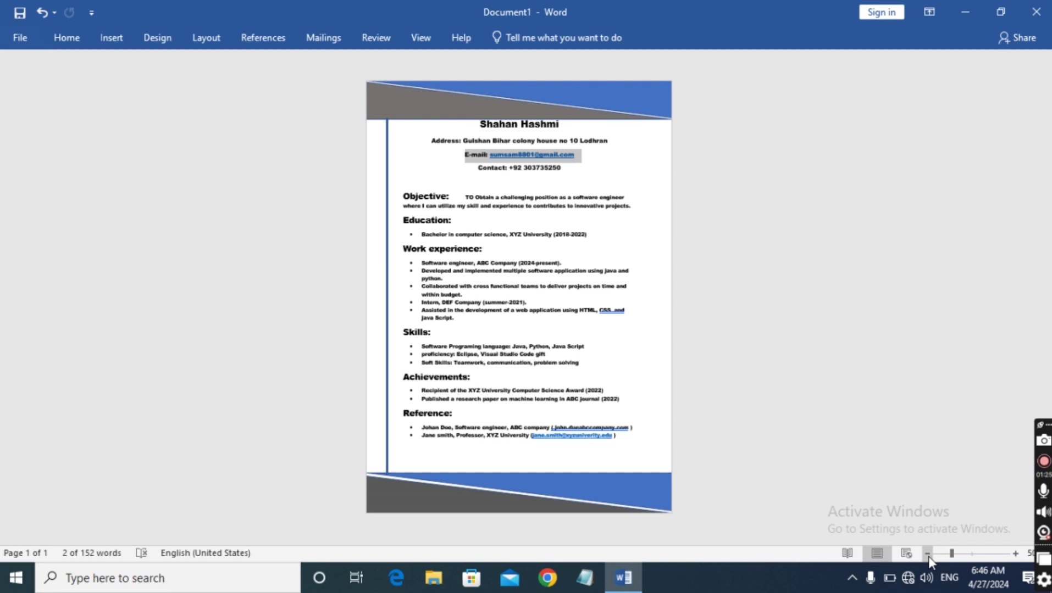
click(927, 555)
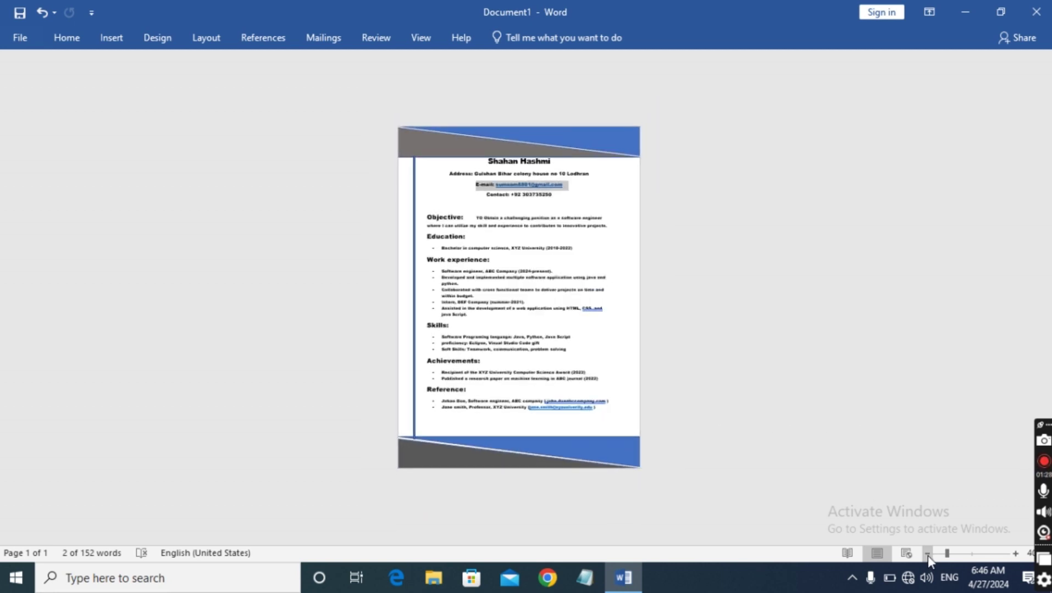
click(1015, 554)
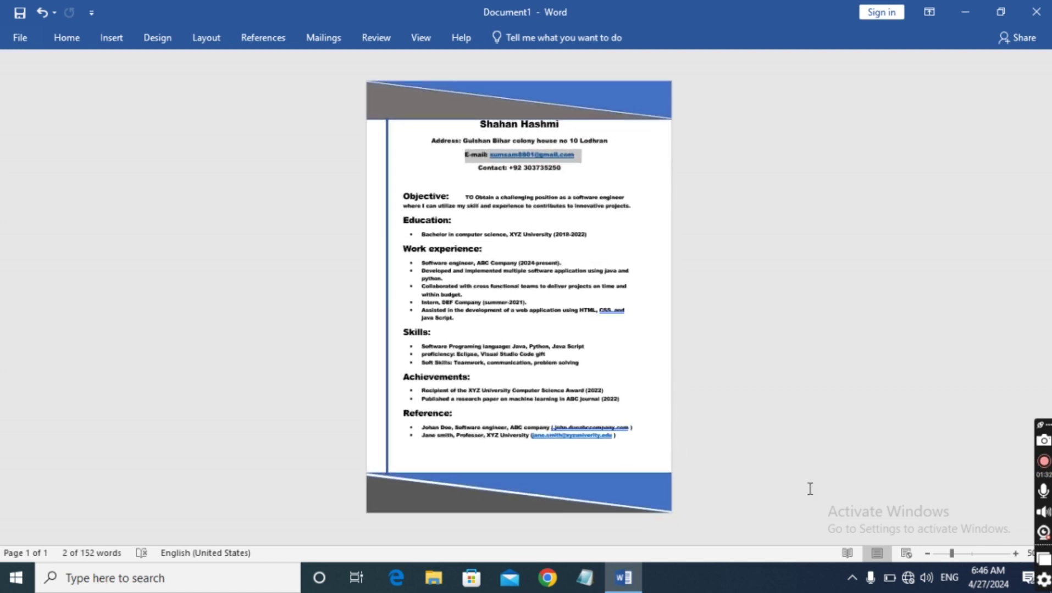
click(1015, 554)
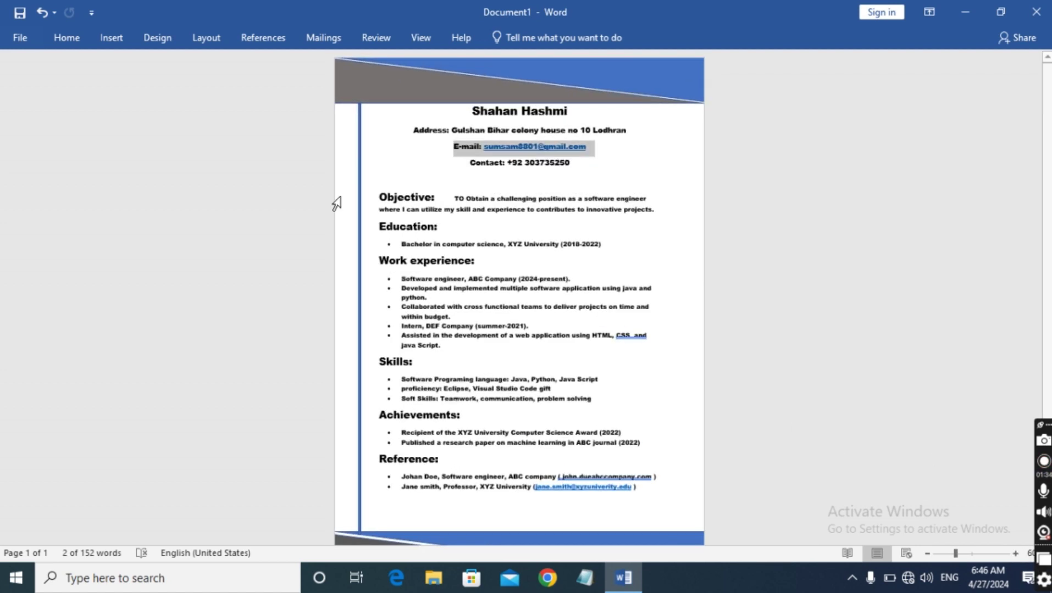
click(358, 155)
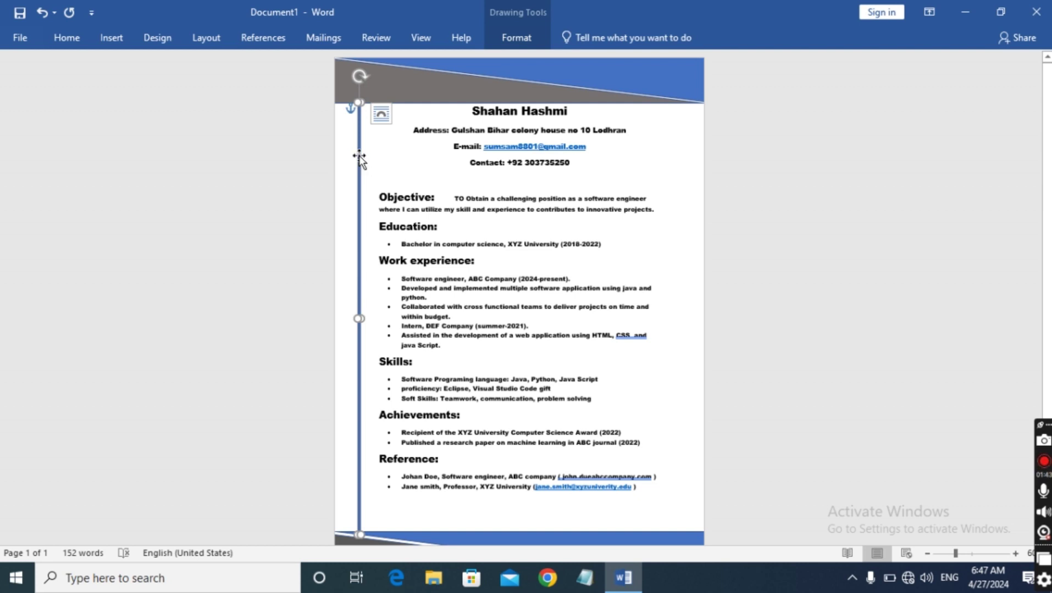
Paste a copy of the vertical line beside the original, its top meeting the header banner
click(384, 162)
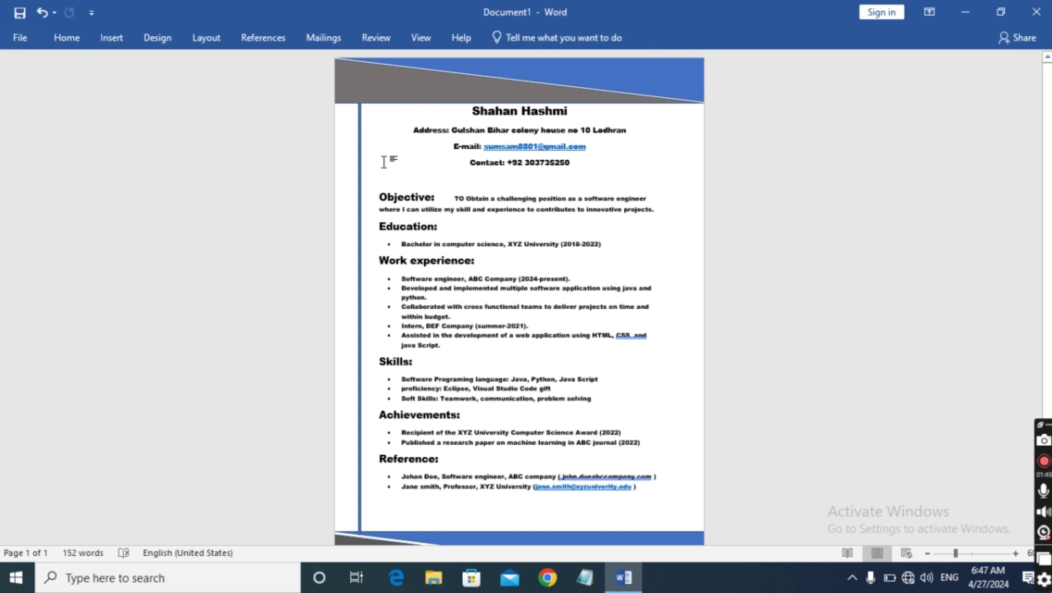
key(ctrl+v)
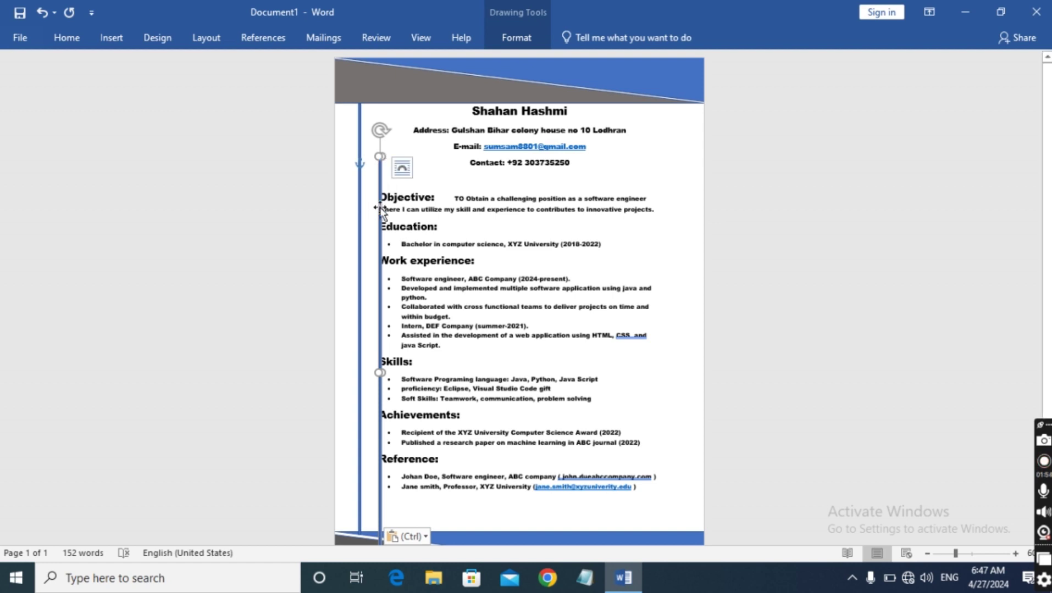
drag(380, 207, 368, 153)
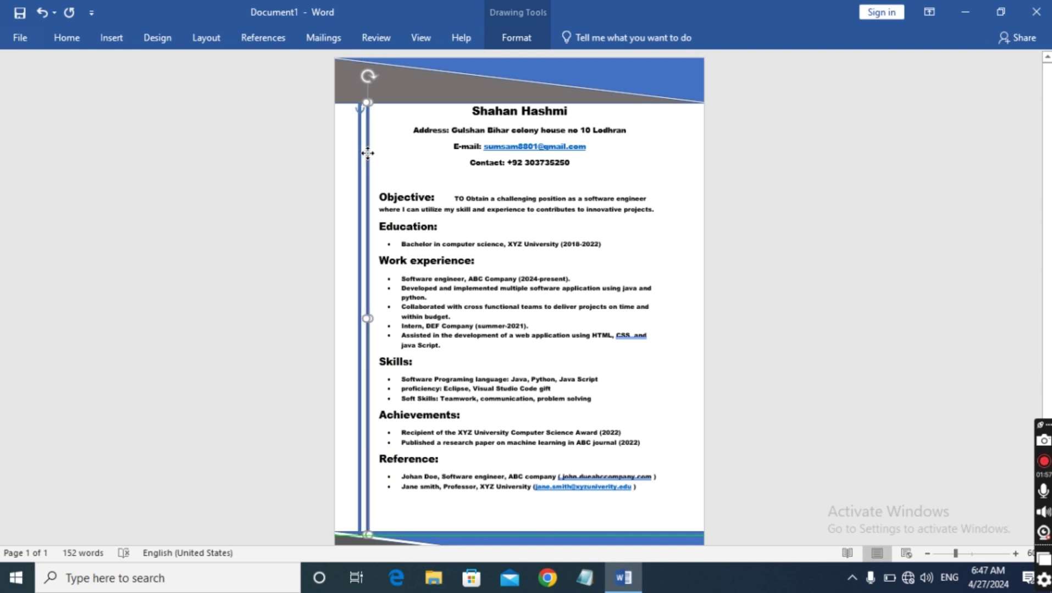
click(249, 170)
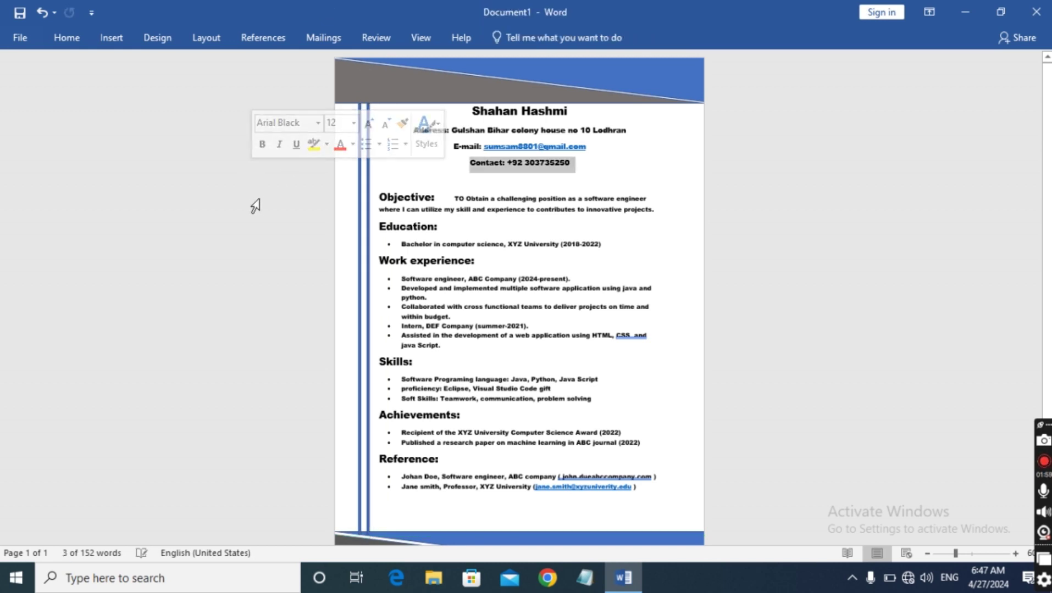
Fill the left and second vertical margin lines with dark blue theme colours
click(357, 210)
right_click(357, 211)
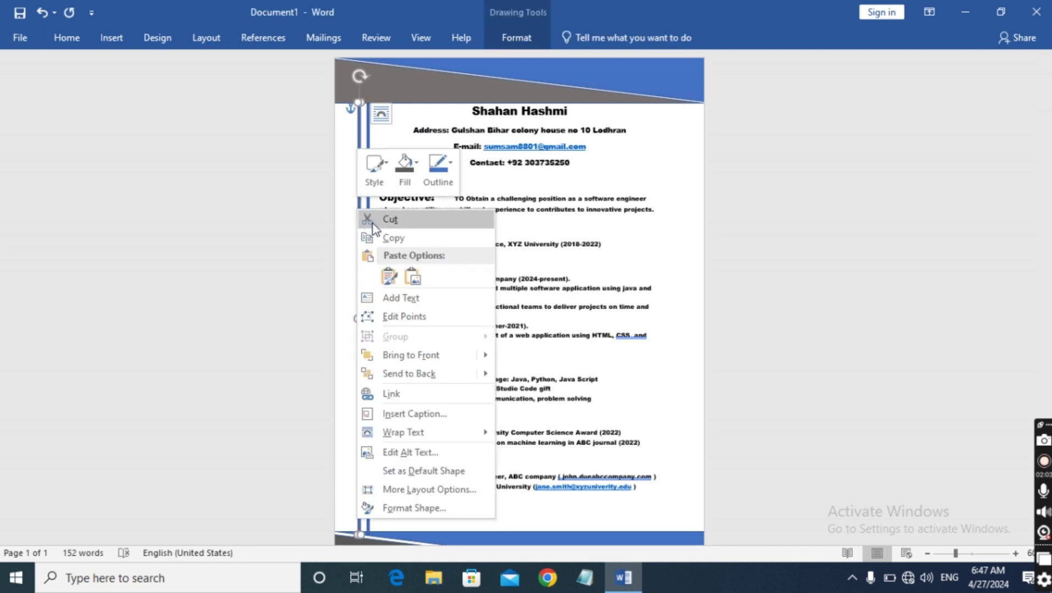
click(404, 168)
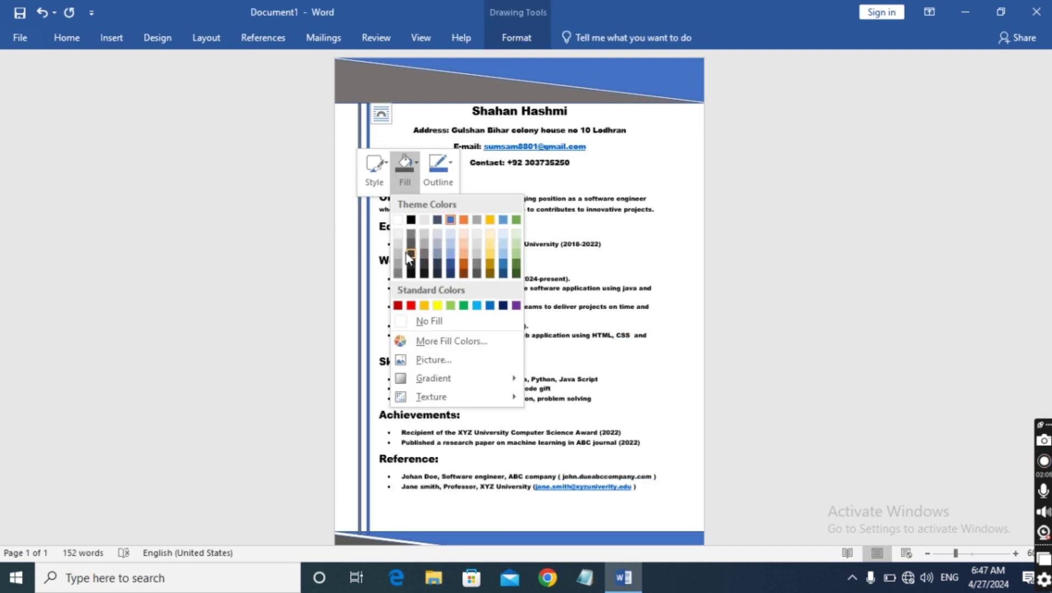
click(450, 266)
click(204, 308)
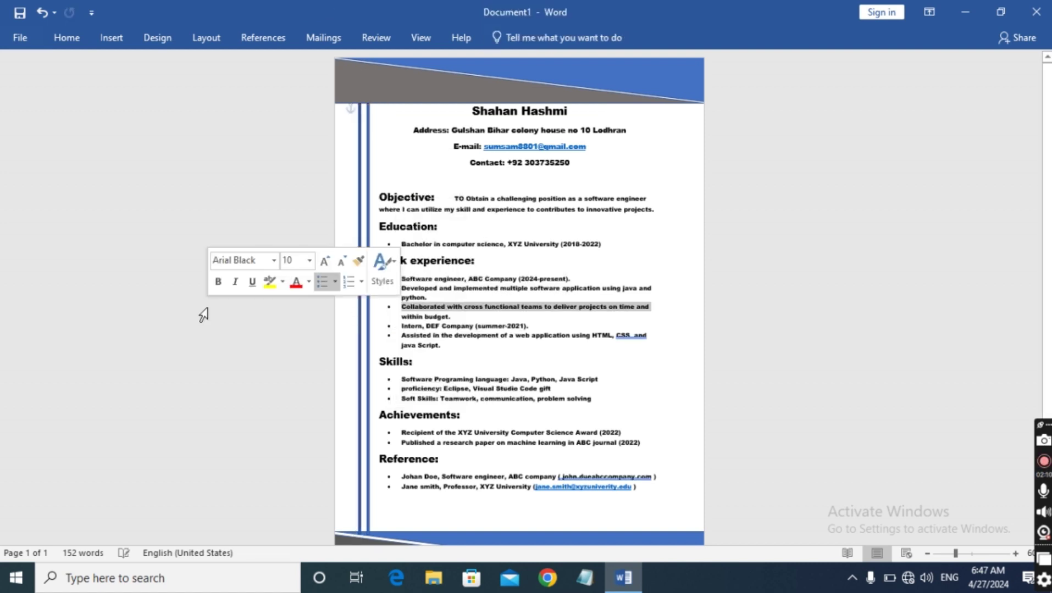
right_click(366, 336)
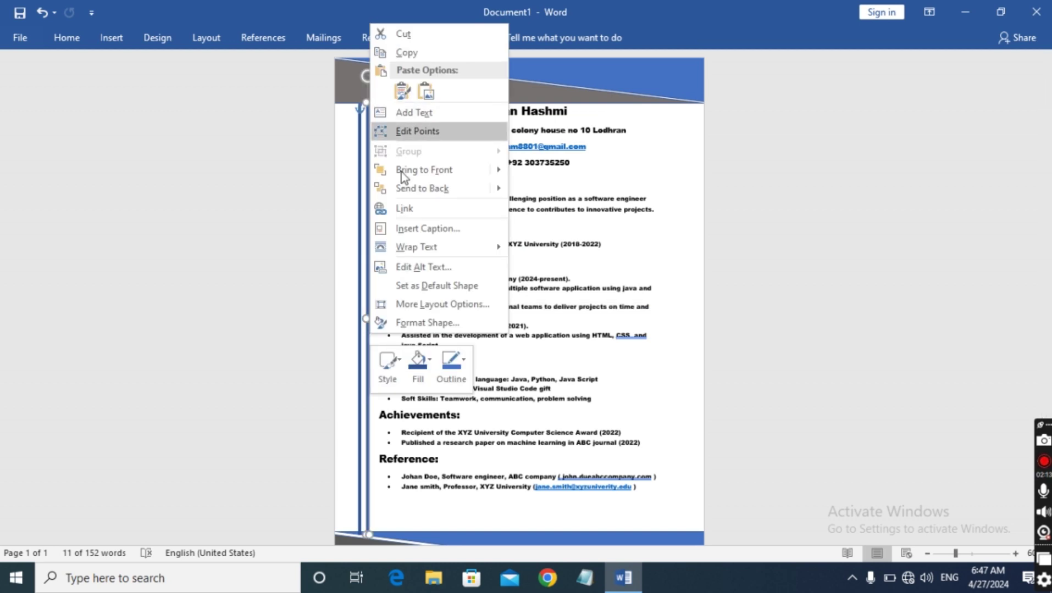
click(418, 362)
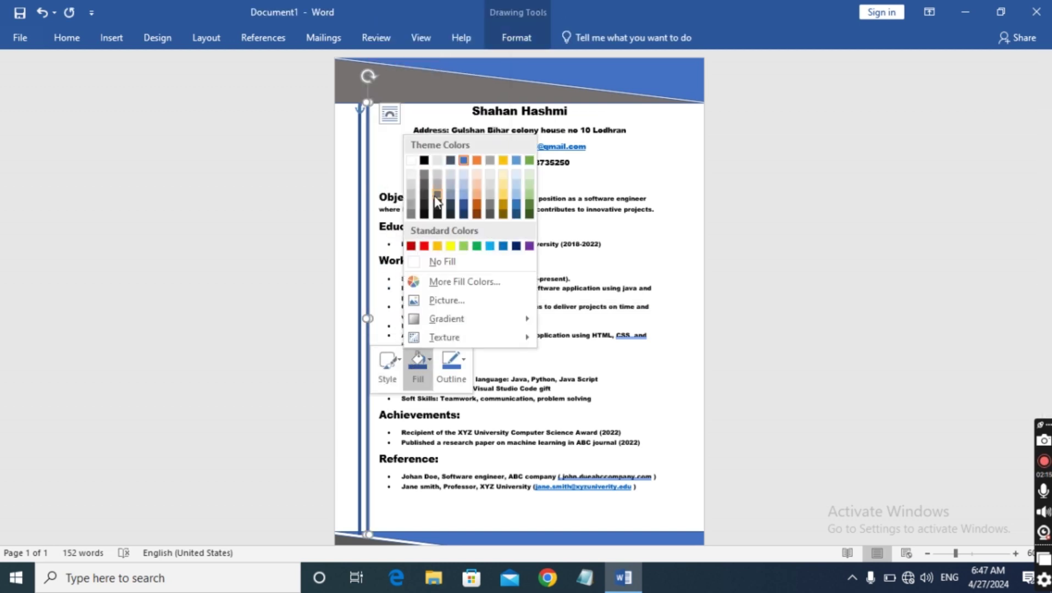
click(428, 202)
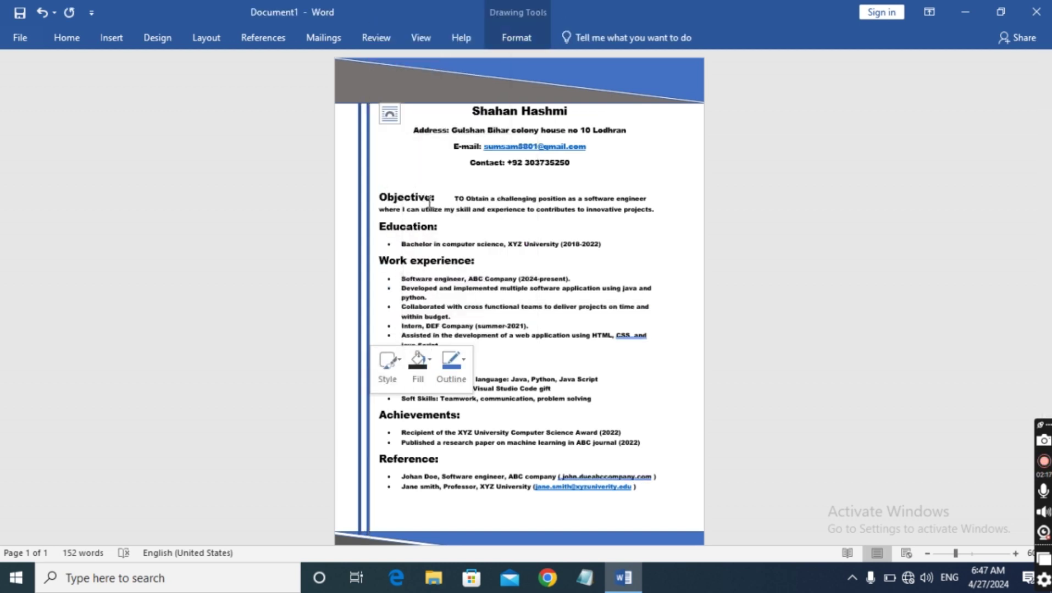
click(179, 289)
click(1038, 225)
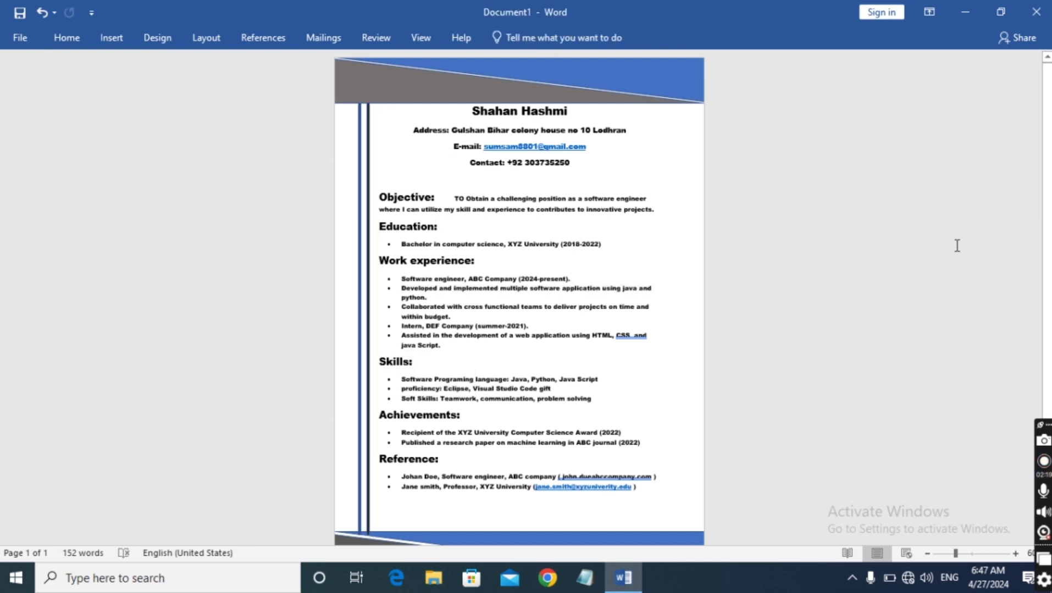
Zoom from 60% to 80% and scroll through the CV from top to bottom banner
scroll(941, 357, down, 2)
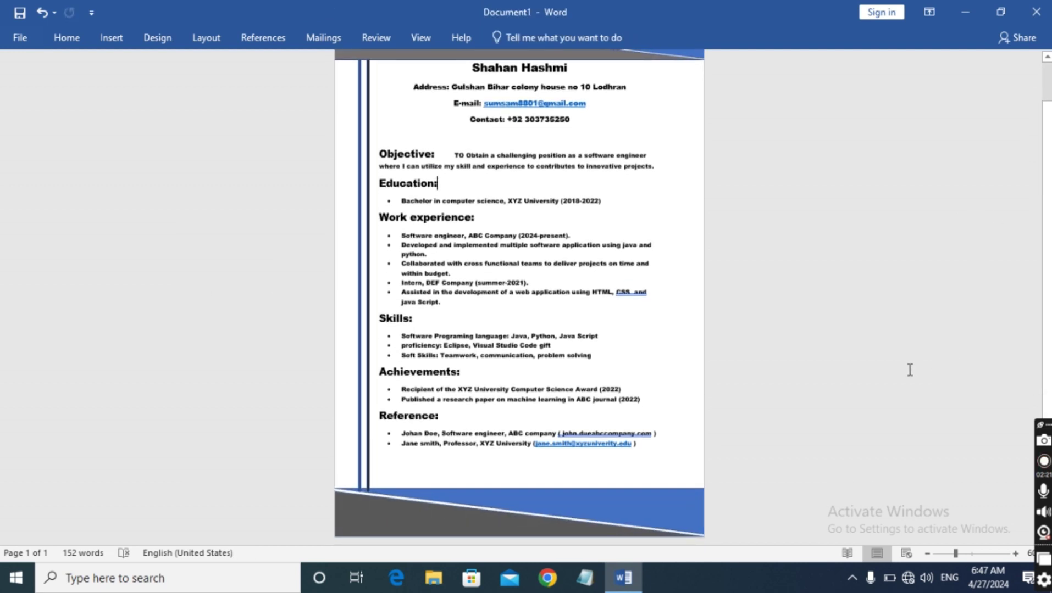
scroll(836, 373, up, 2)
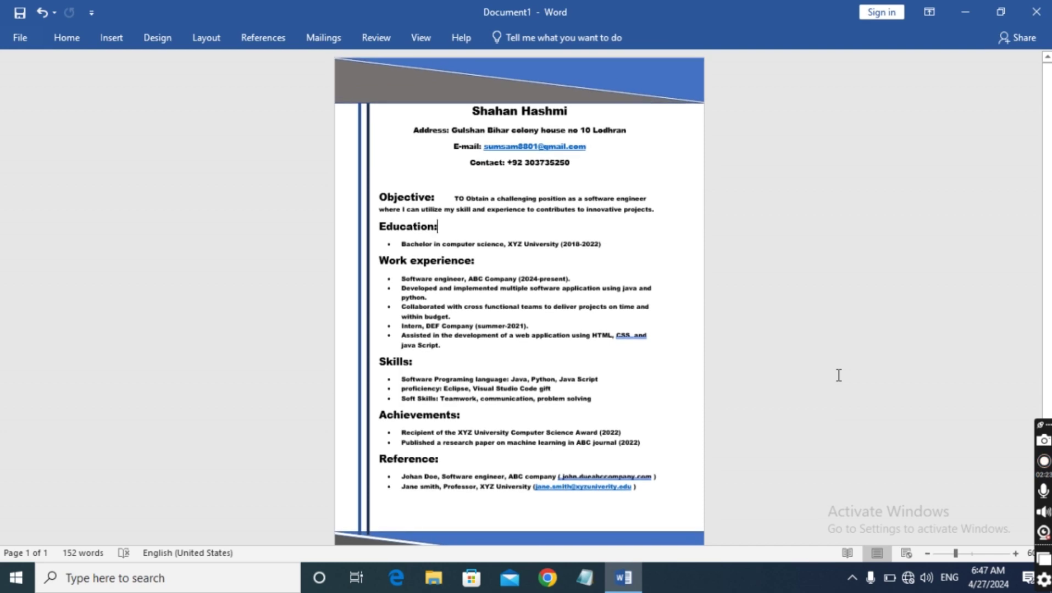
scroll(836, 374, down, 2)
click(1016, 554)
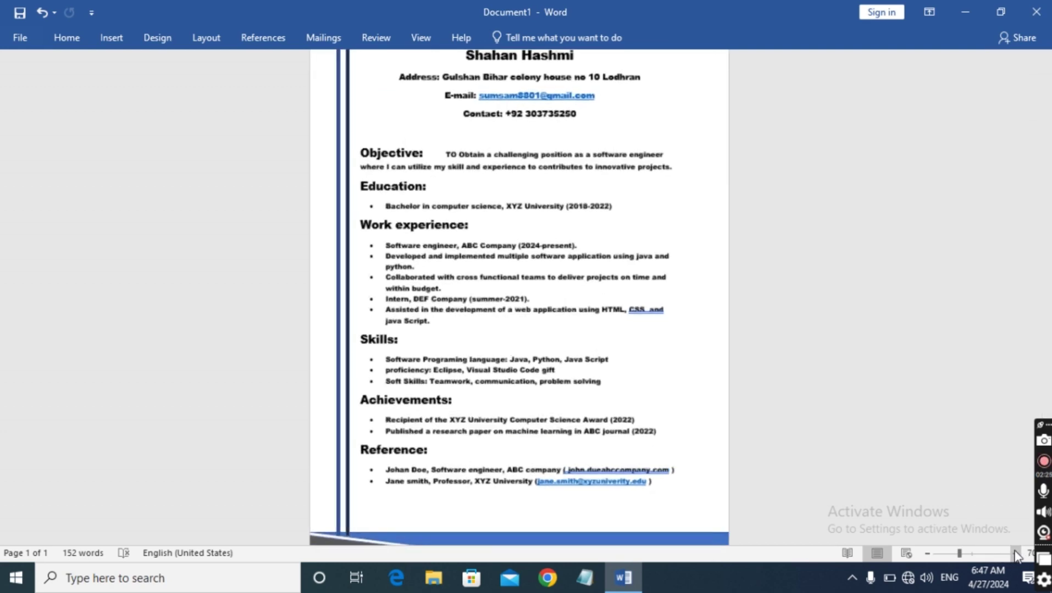
click(1016, 553)
scroll(897, 513, up, 5)
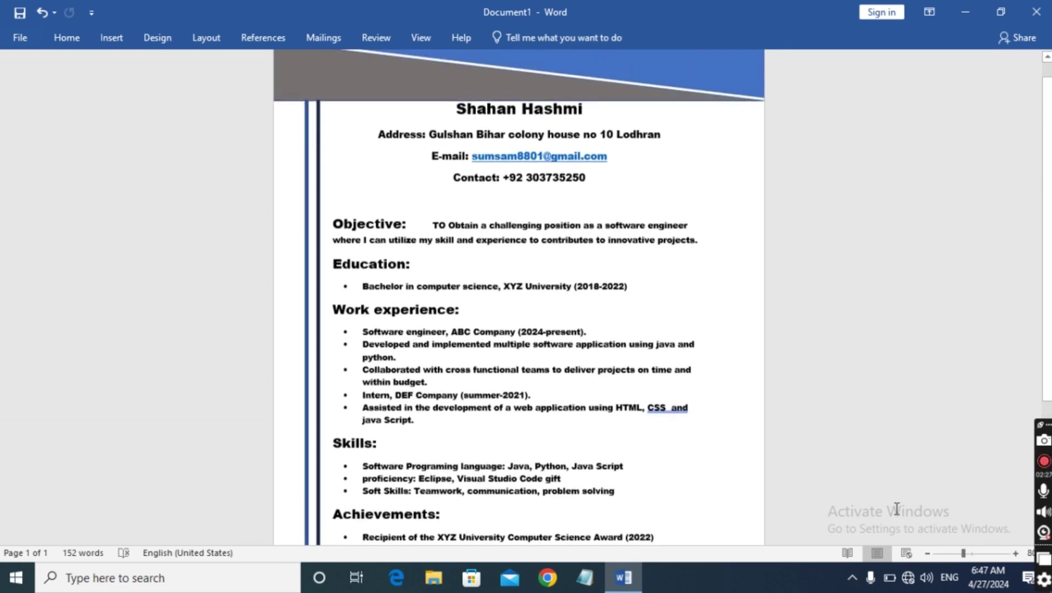
scroll(897, 510, down, 5)
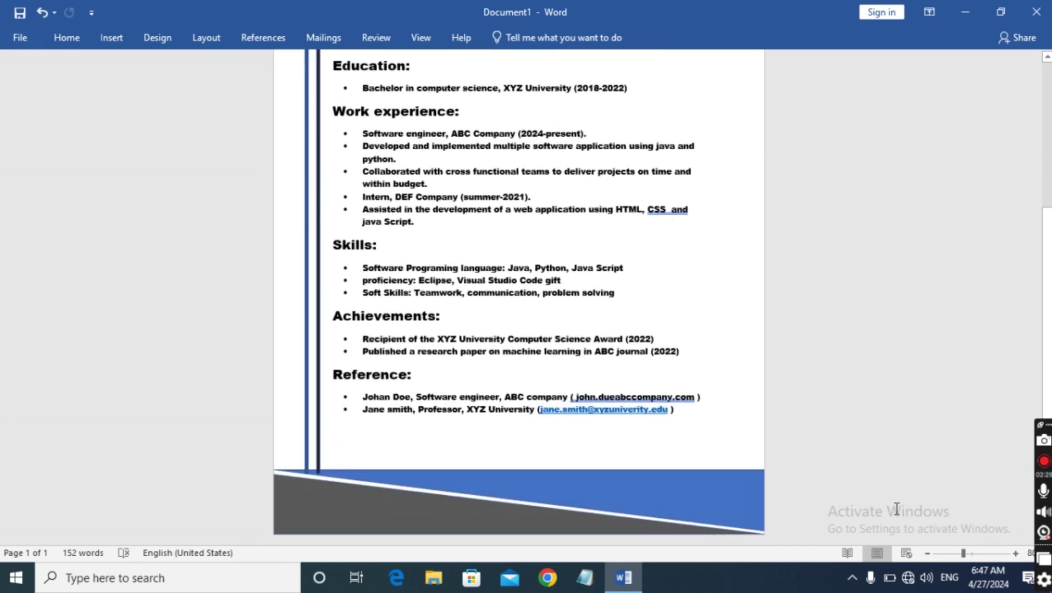
scroll(897, 510, up, 4)
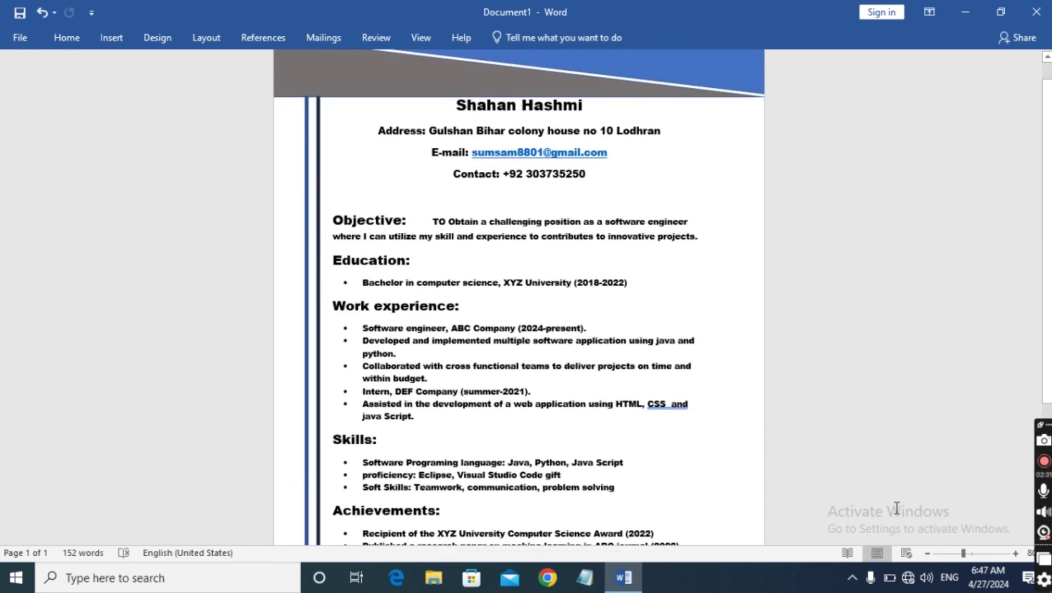
scroll(897, 509, down, 4)
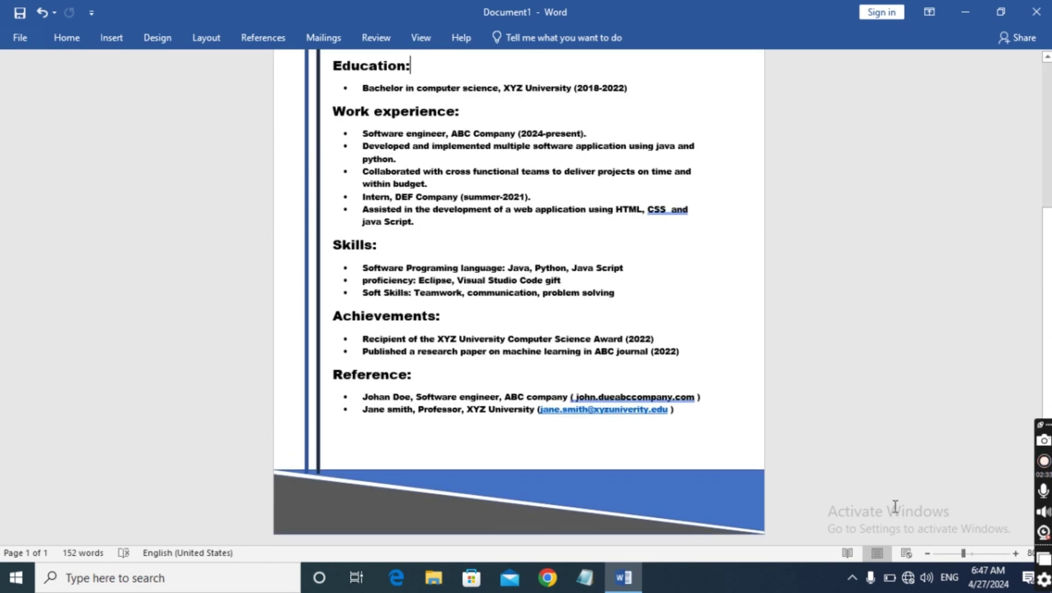
scroll(893, 508, up, 4)
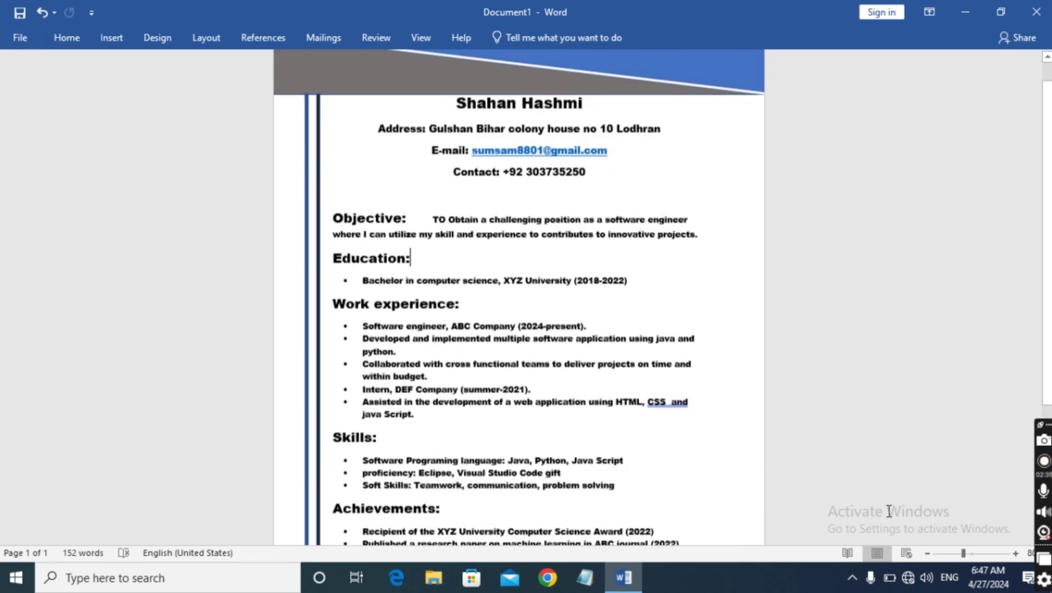
scroll(889, 511, down, 4)
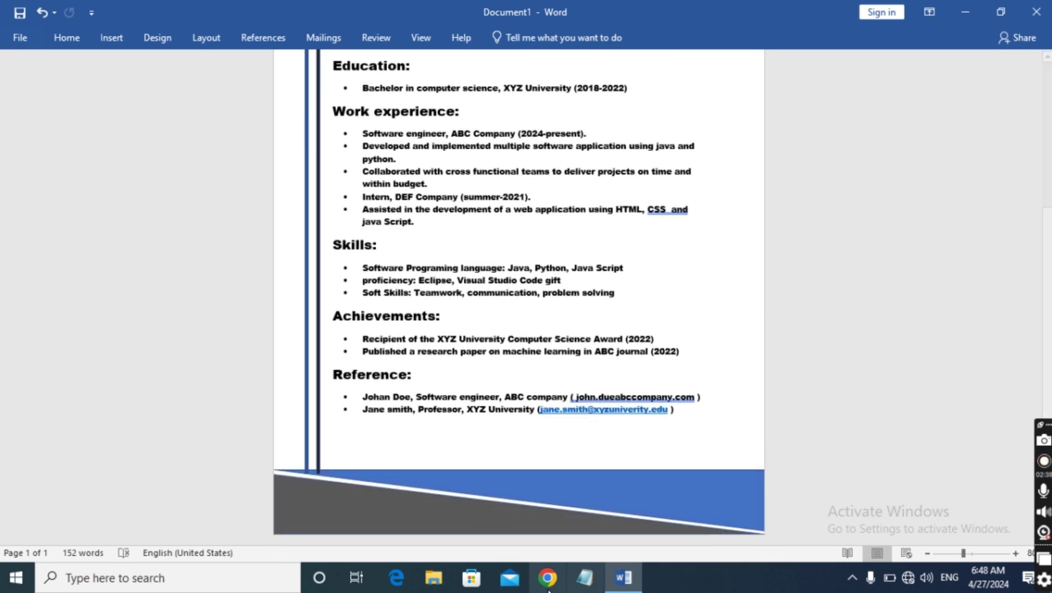
drag(364, 397, 684, 414)
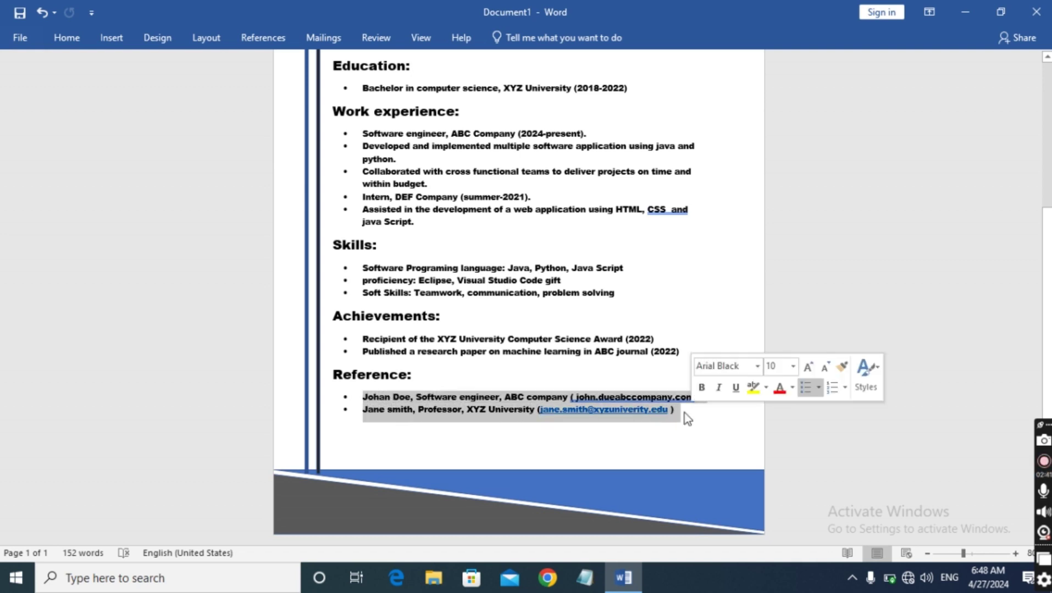
click(82, 37)
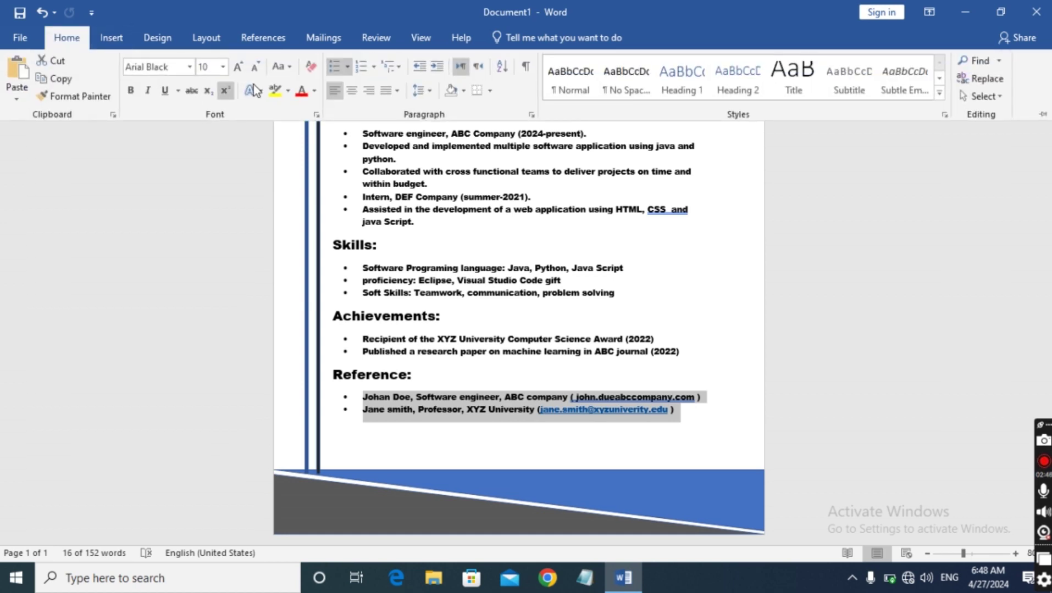
click(223, 68)
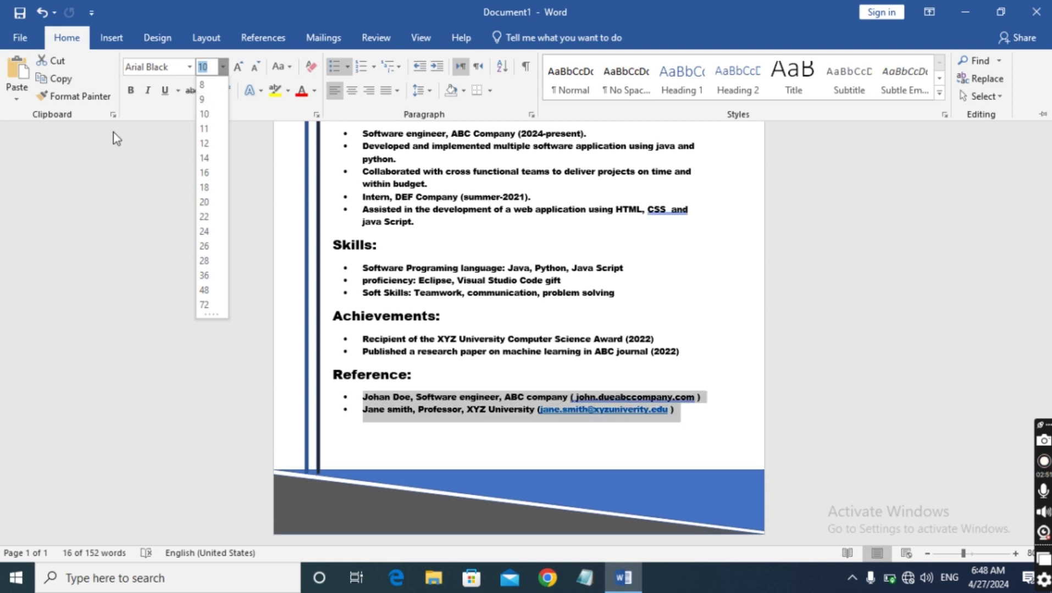
click(87, 194)
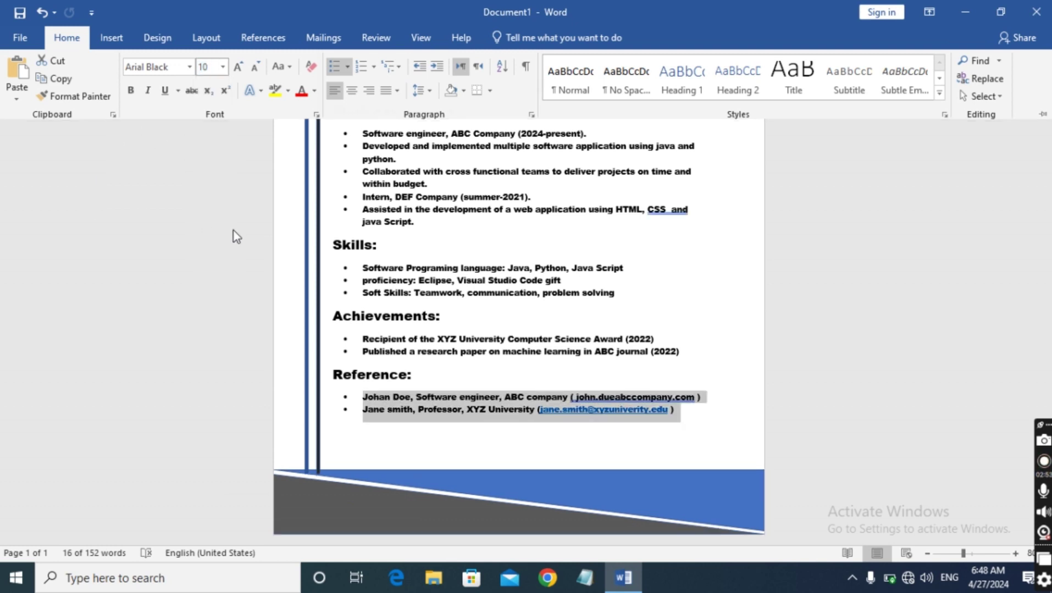
key(ctrl+F1)
scroll(618, 213, up, 5)
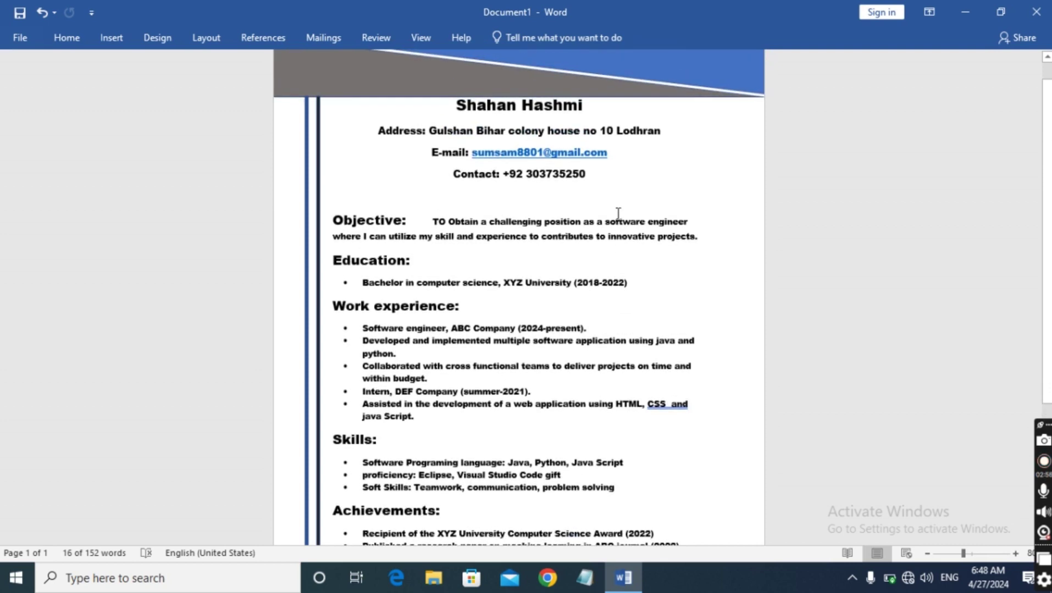
scroll(618, 214, up, 1)
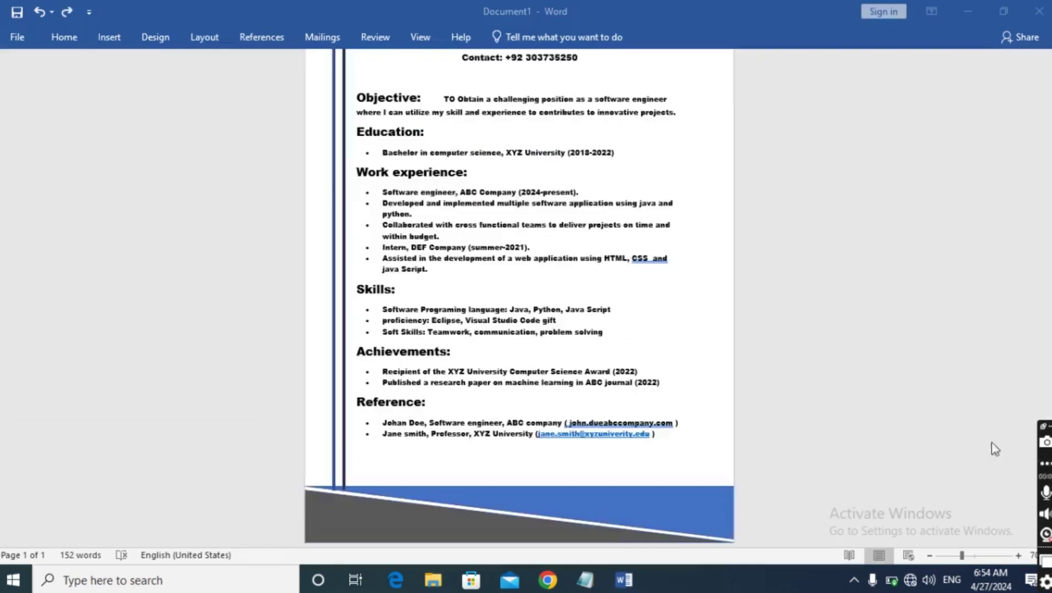
scroll(855, 471, up, 3)
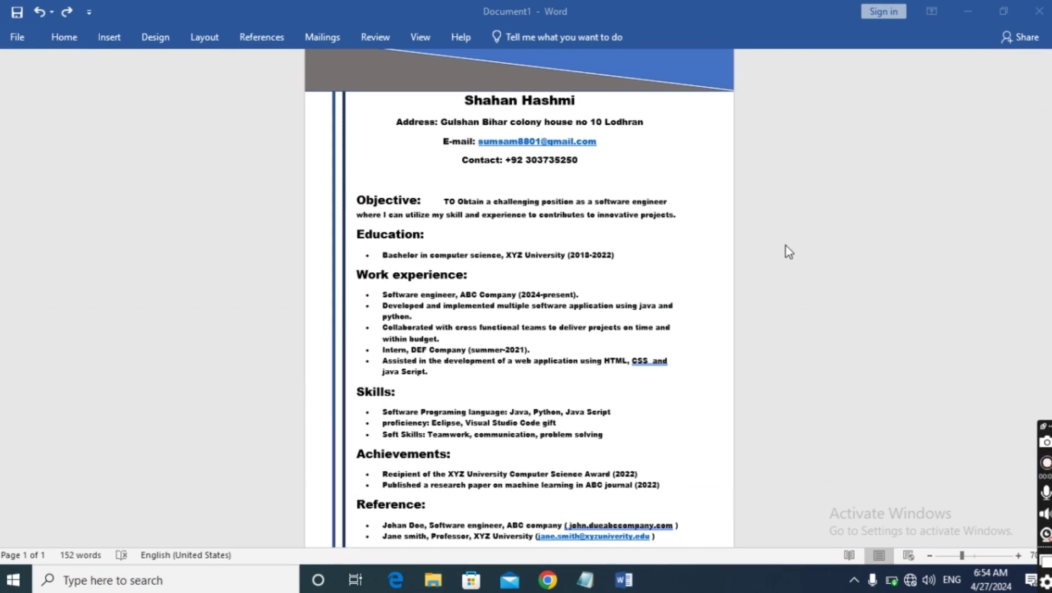
scroll(758, 306, up, 1)
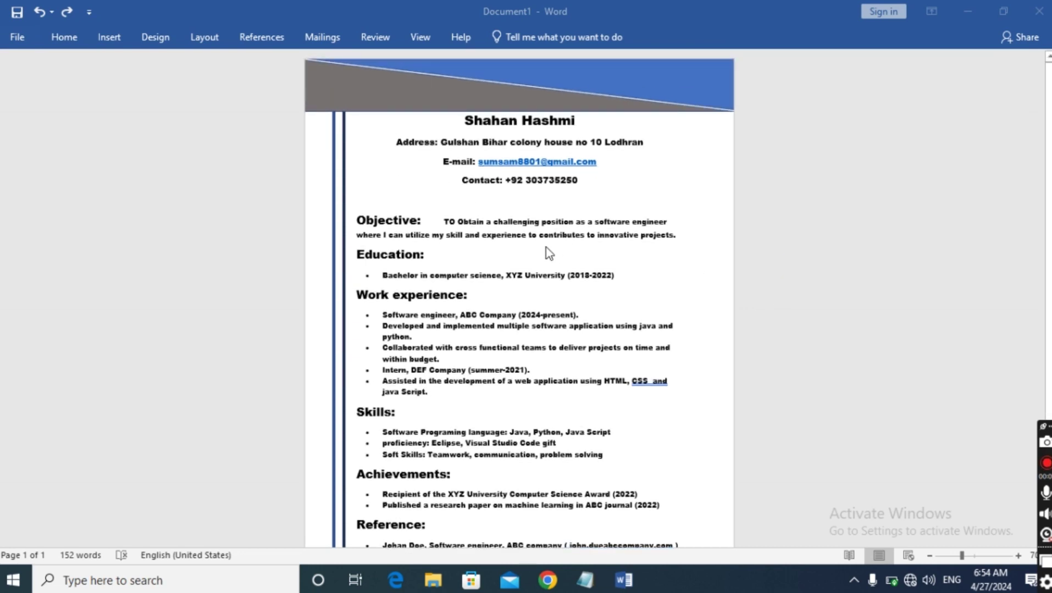
scroll(491, 385, down, 5)
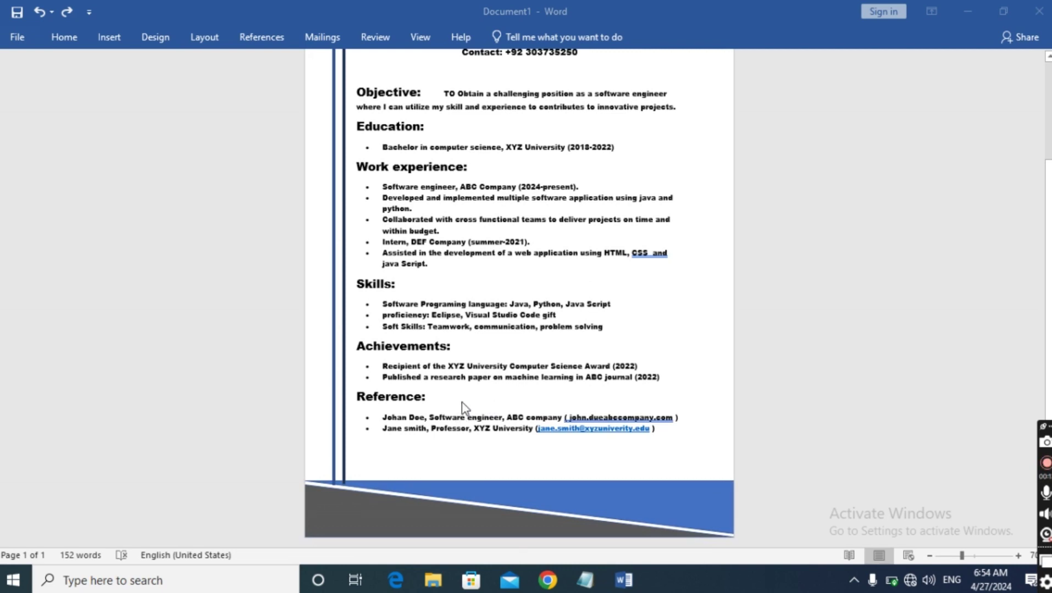
scroll(466, 406, up, 5)
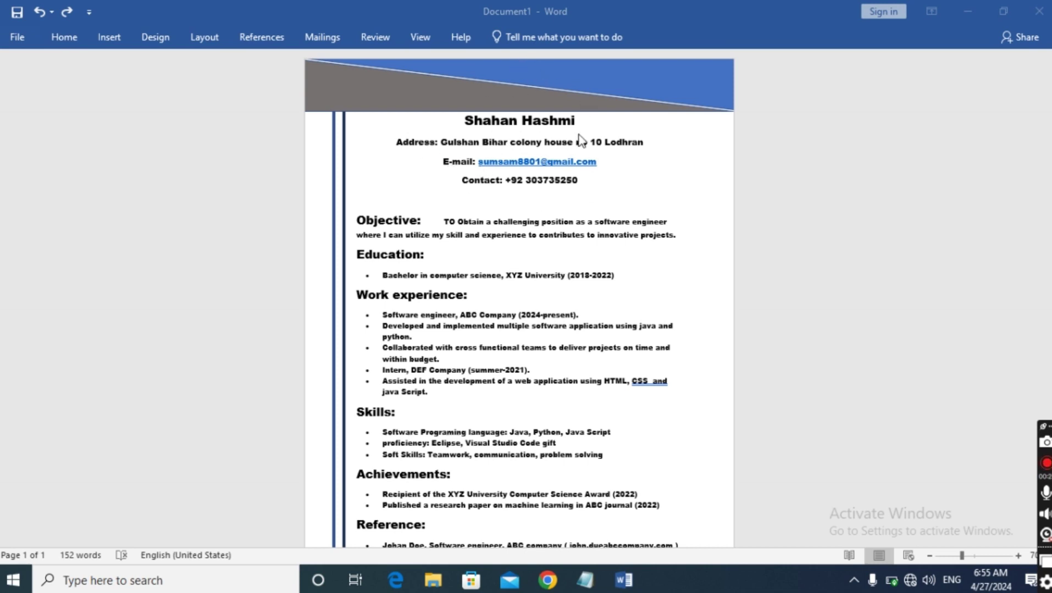
scroll(531, 125, down, 3)
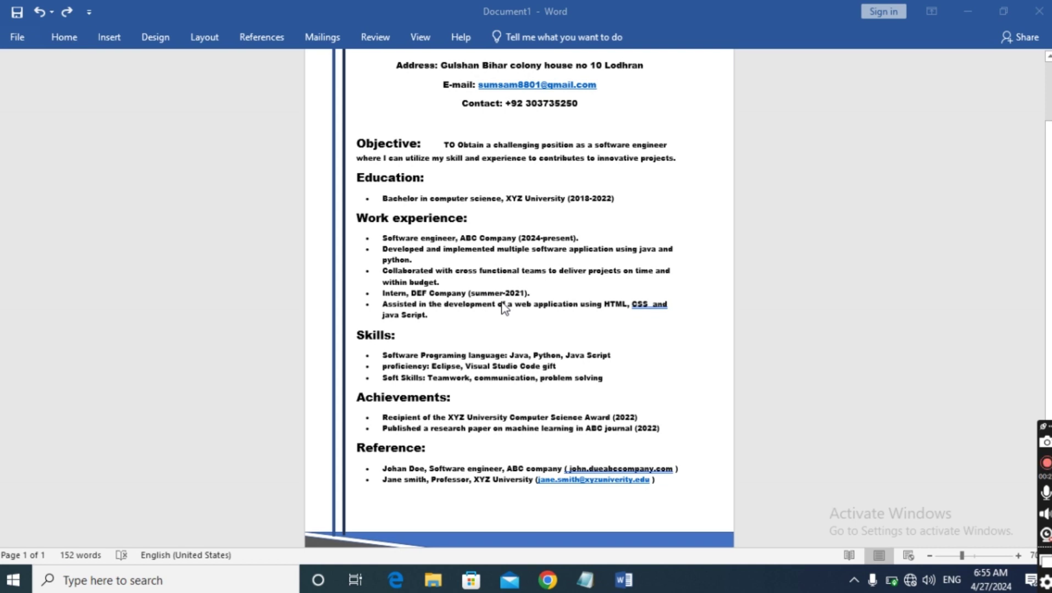
scroll(502, 287, up, 1)
scroll(501, 290, down, 3)
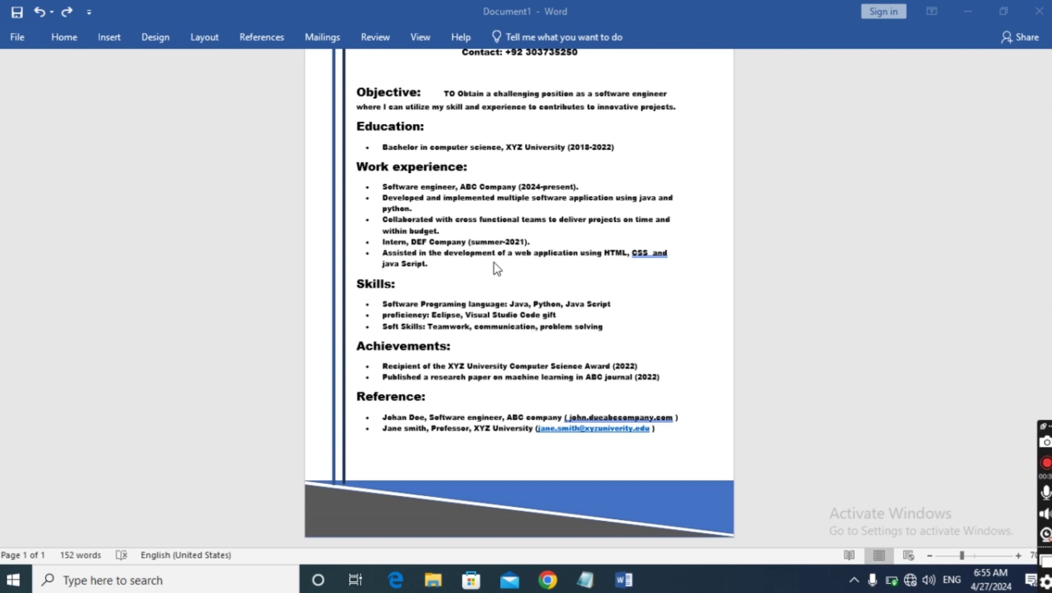
scroll(501, 309, up, 1)
scroll(501, 309, up, 3)
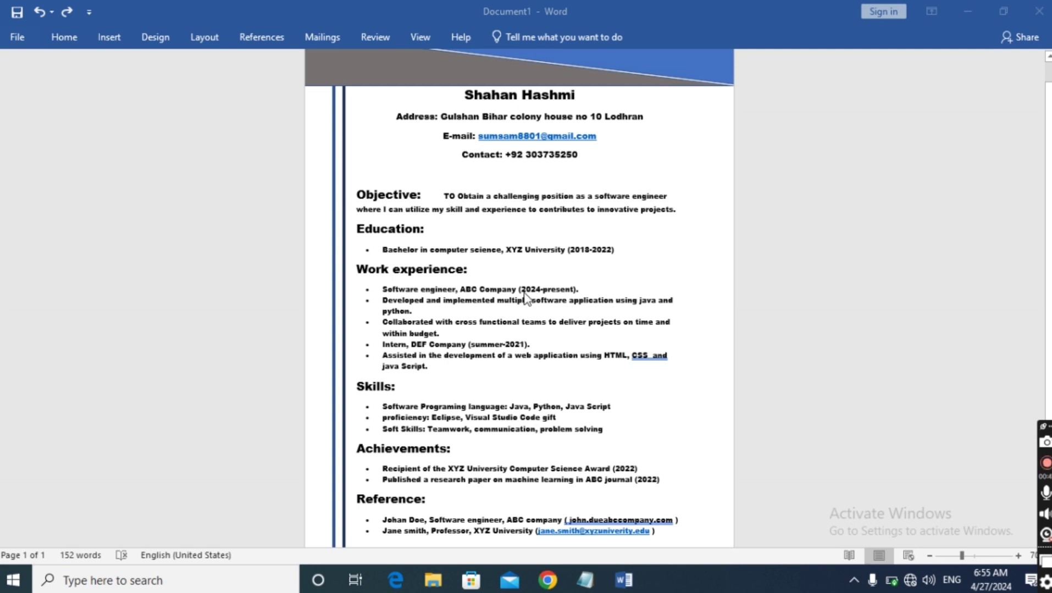
scroll(687, 273, up, 1)
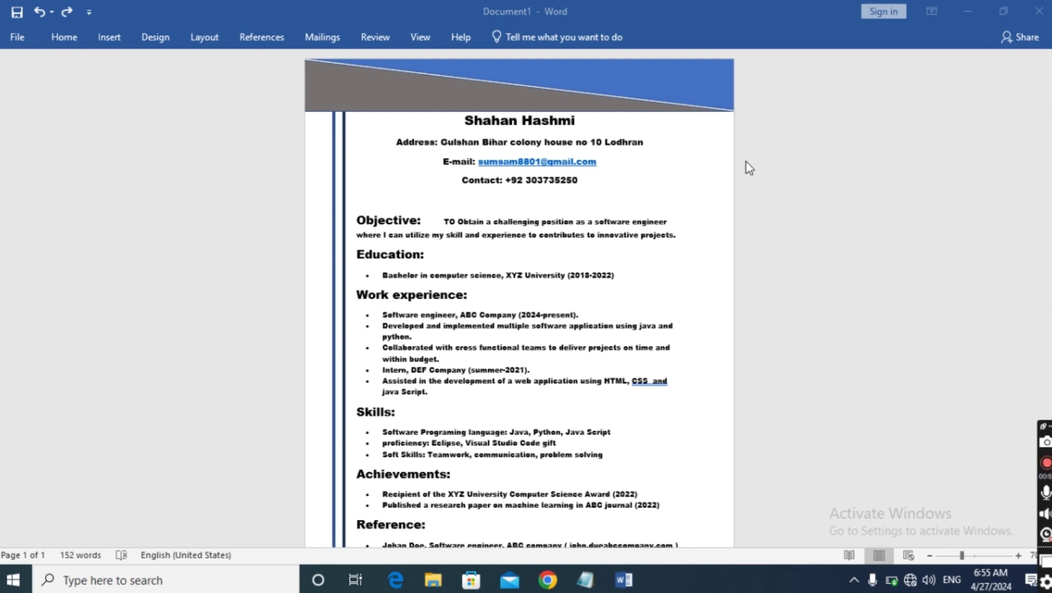
scroll(746, 162, down, 3)
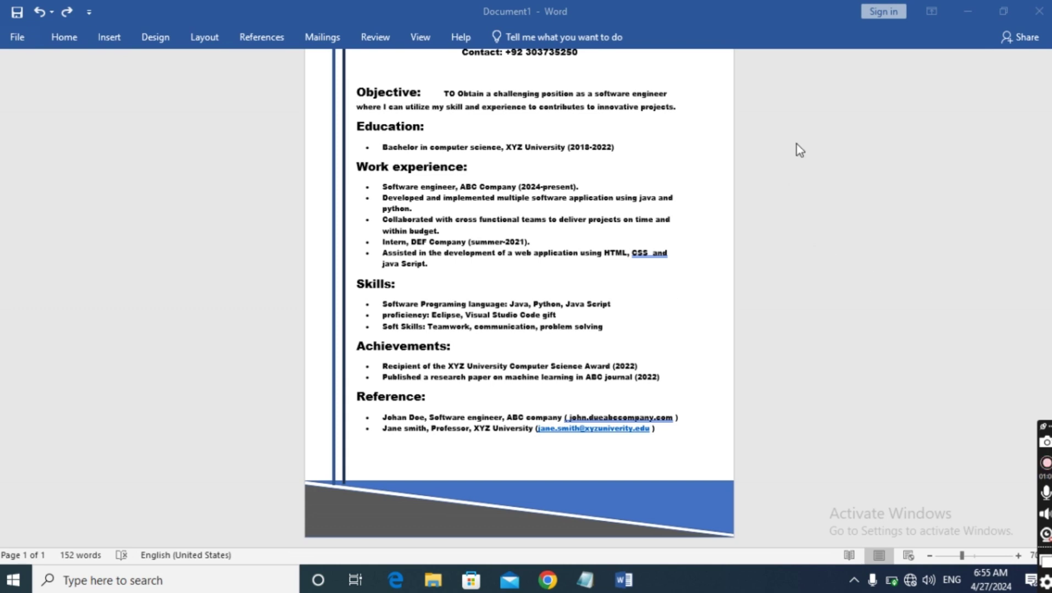
scroll(908, 229, up, 2)
scroll(908, 231, up, 2)
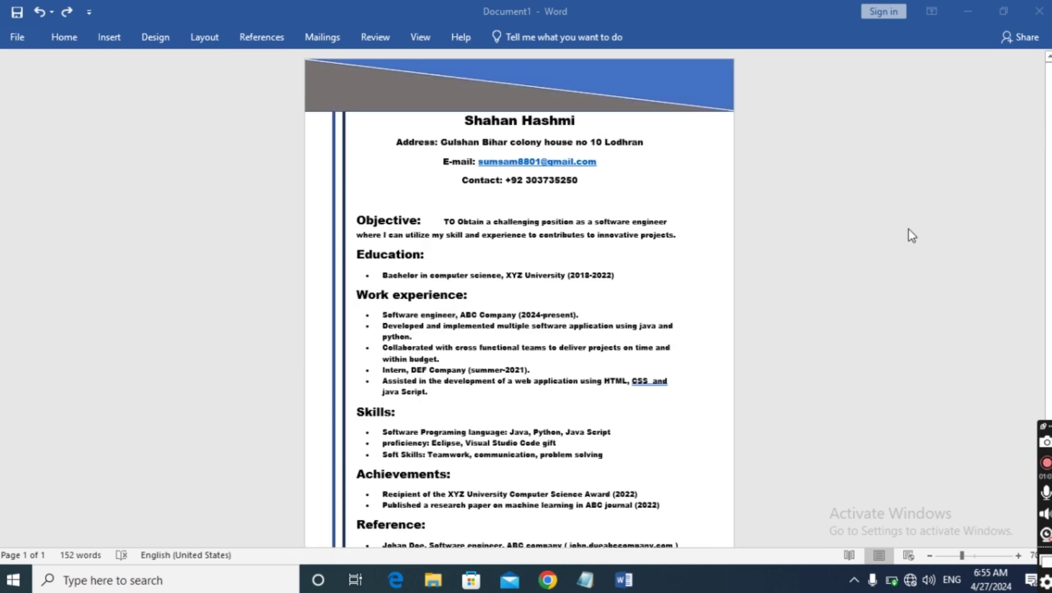
scroll(907, 235, down, 2)
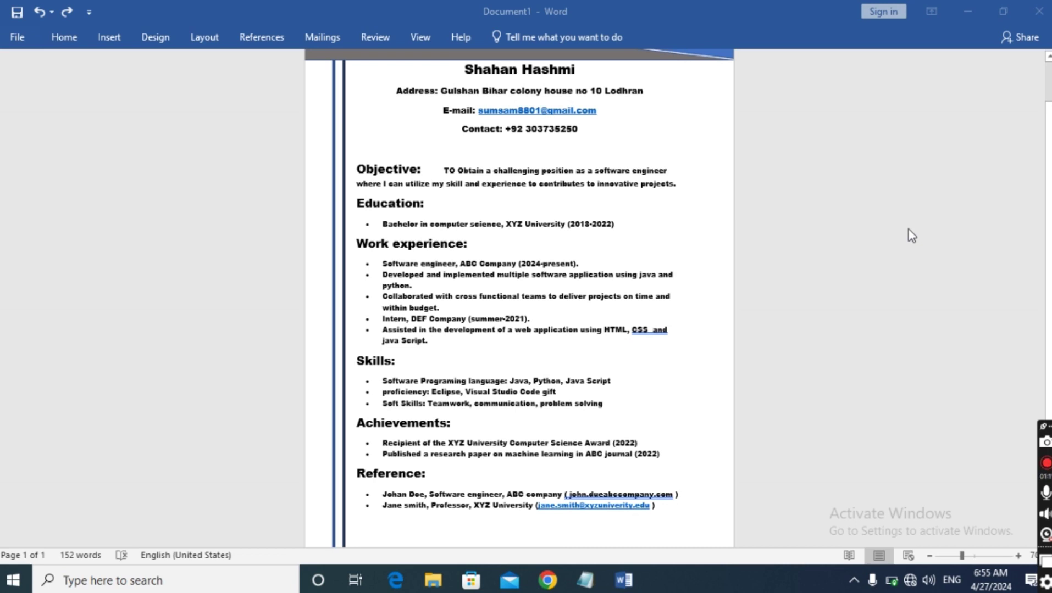
scroll(901, 239, up, 2)
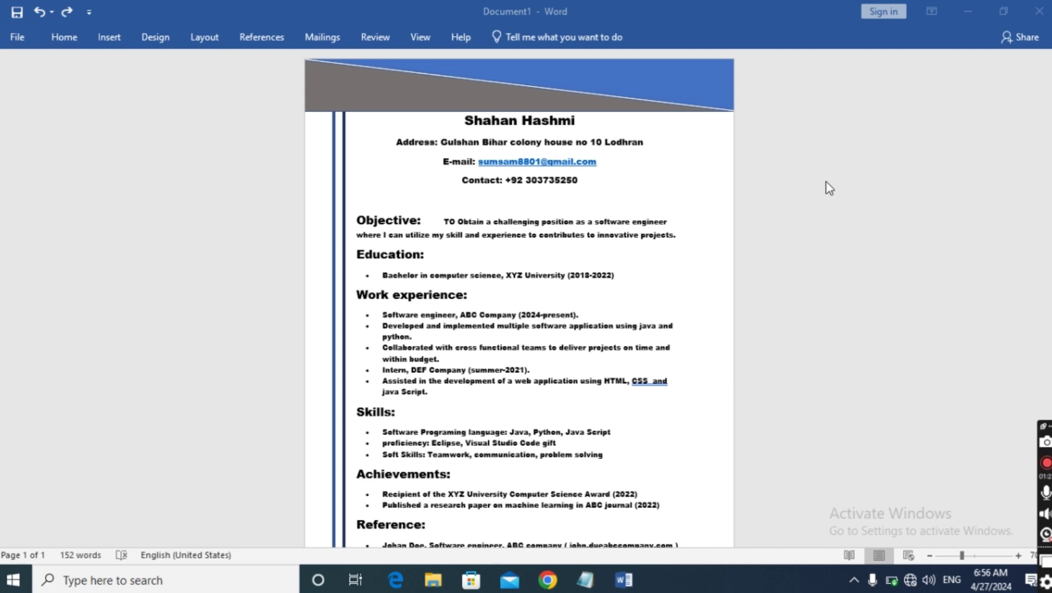
scroll(724, 184, down, 1)
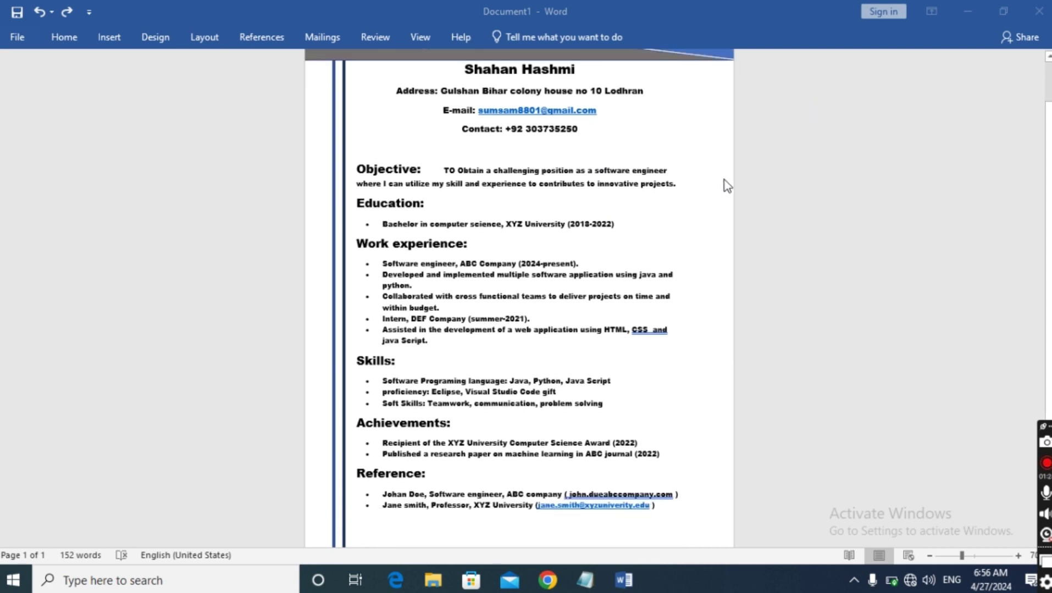
scroll(726, 184, down, 1)
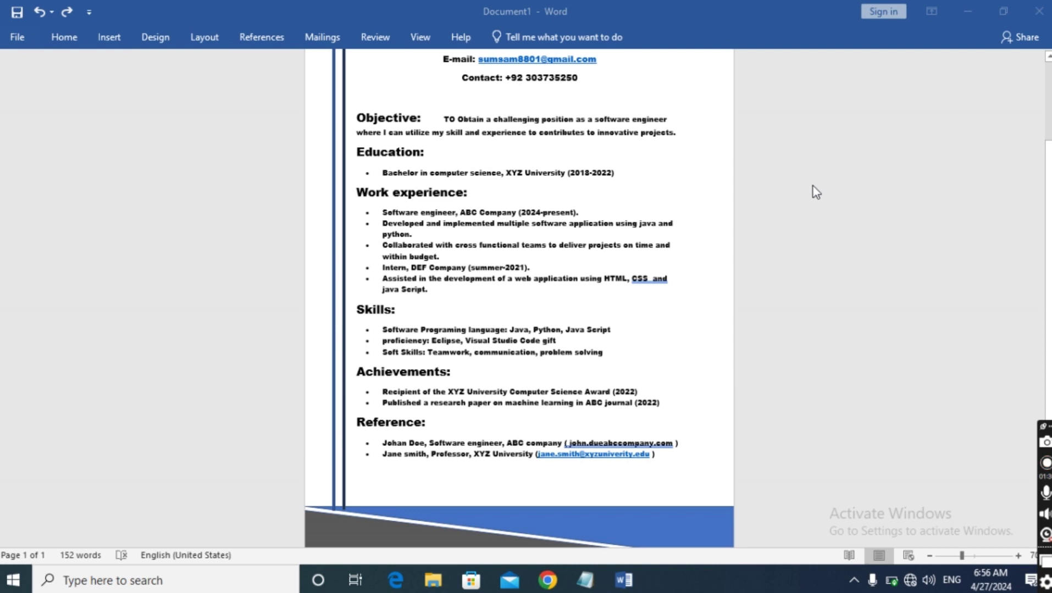
scroll(816, 179, down, 1)
scroll(815, 181, up, 3)
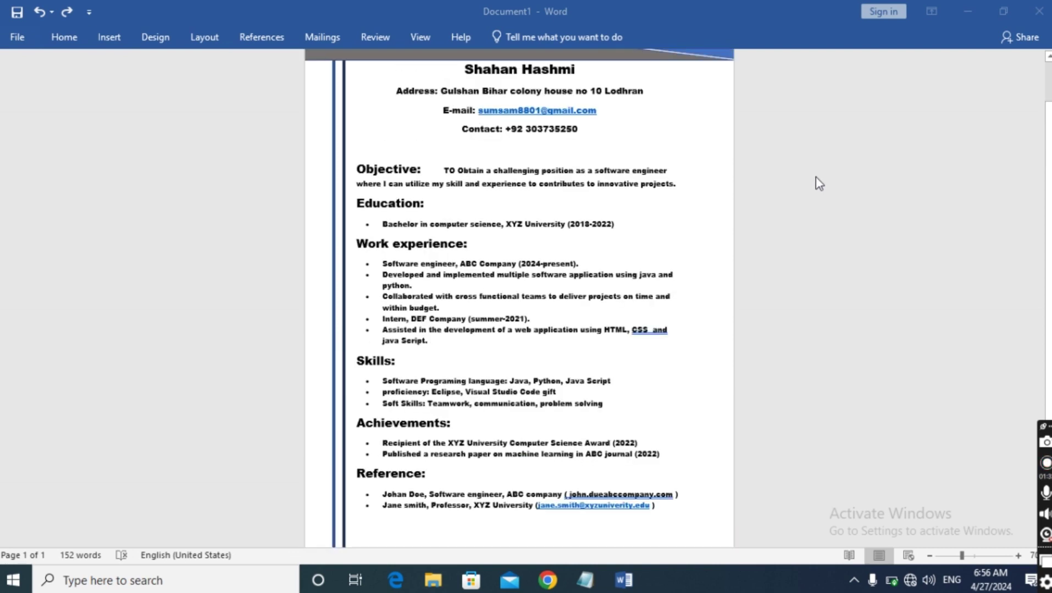
scroll(815, 182, up, 2)
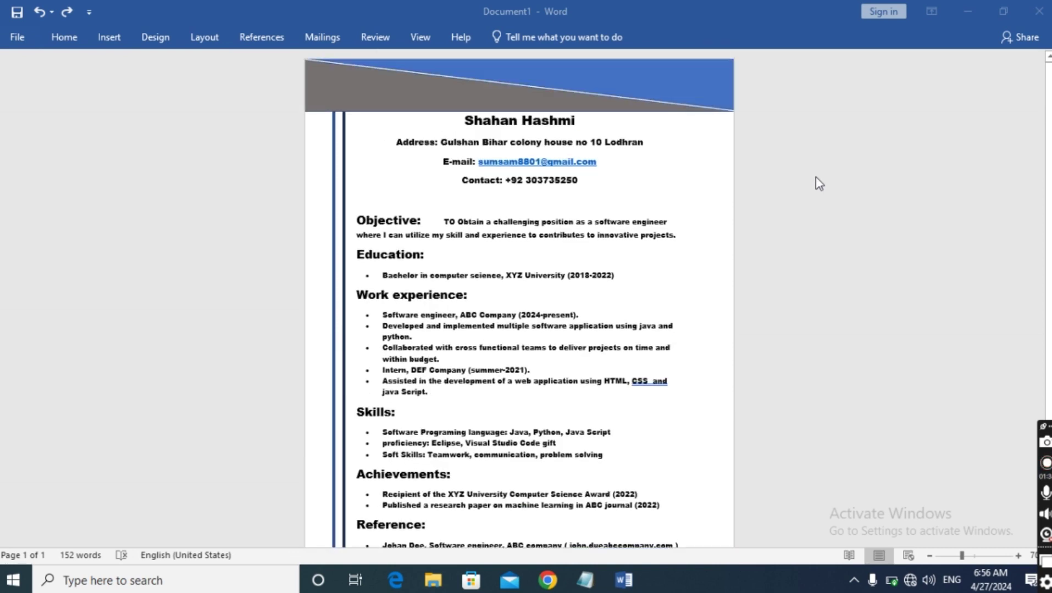